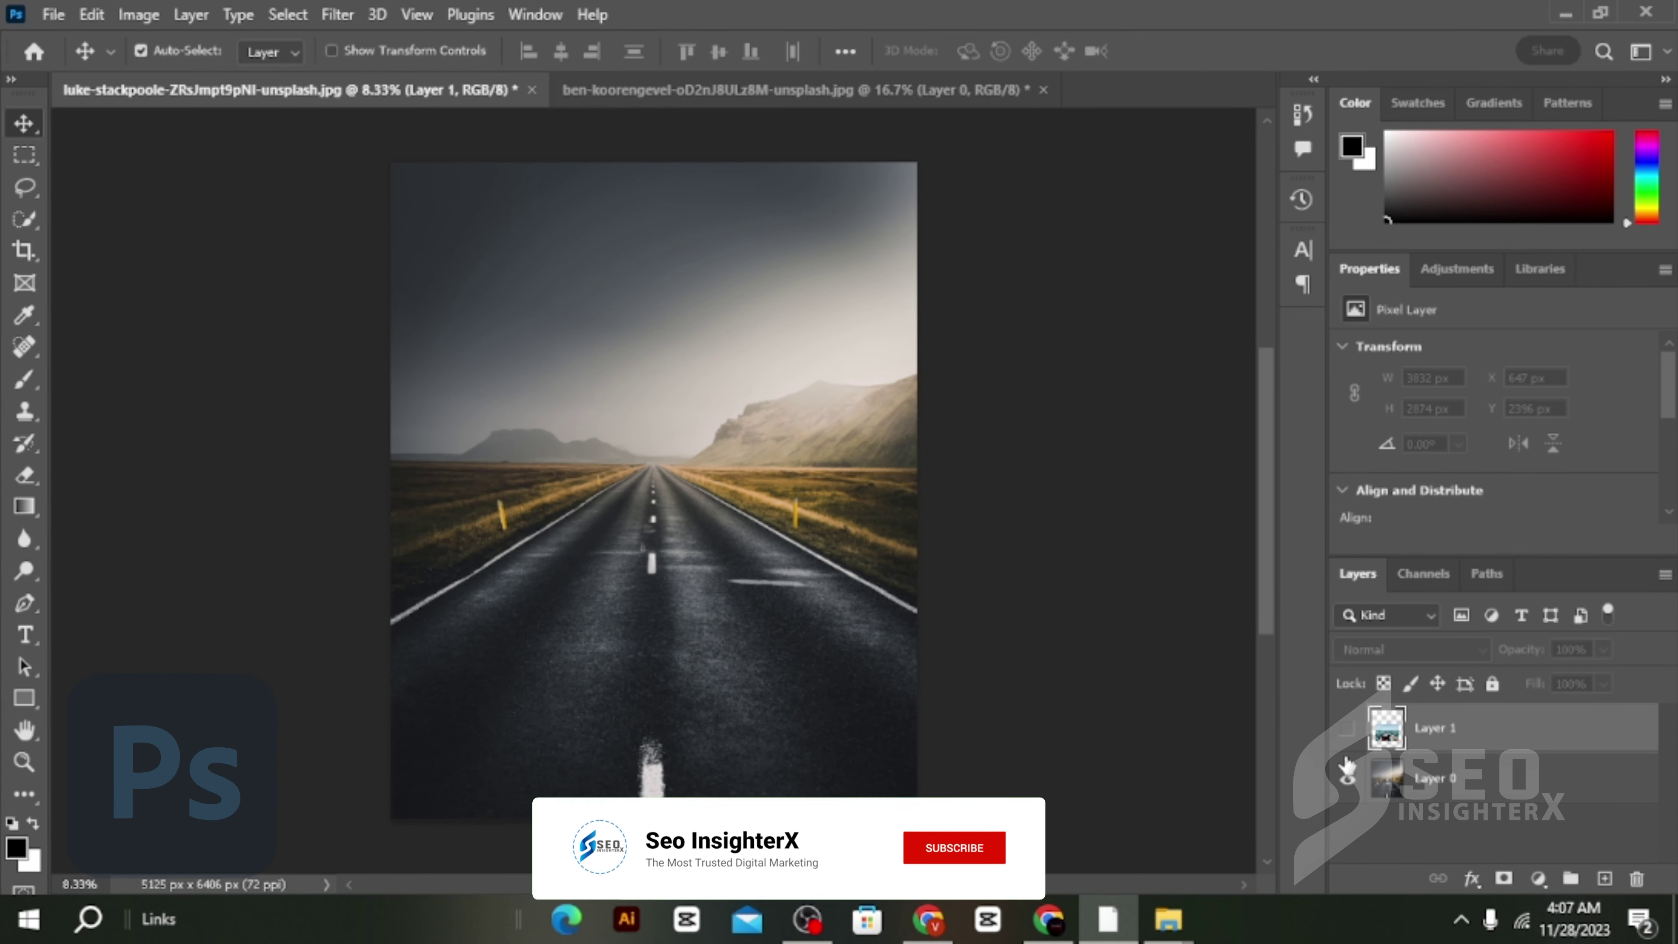
# Step: Scale the jet-ski photo on Layer 1 to about 143%, fitted edge to edge over the lower road
pyautogui.click(1347, 729)
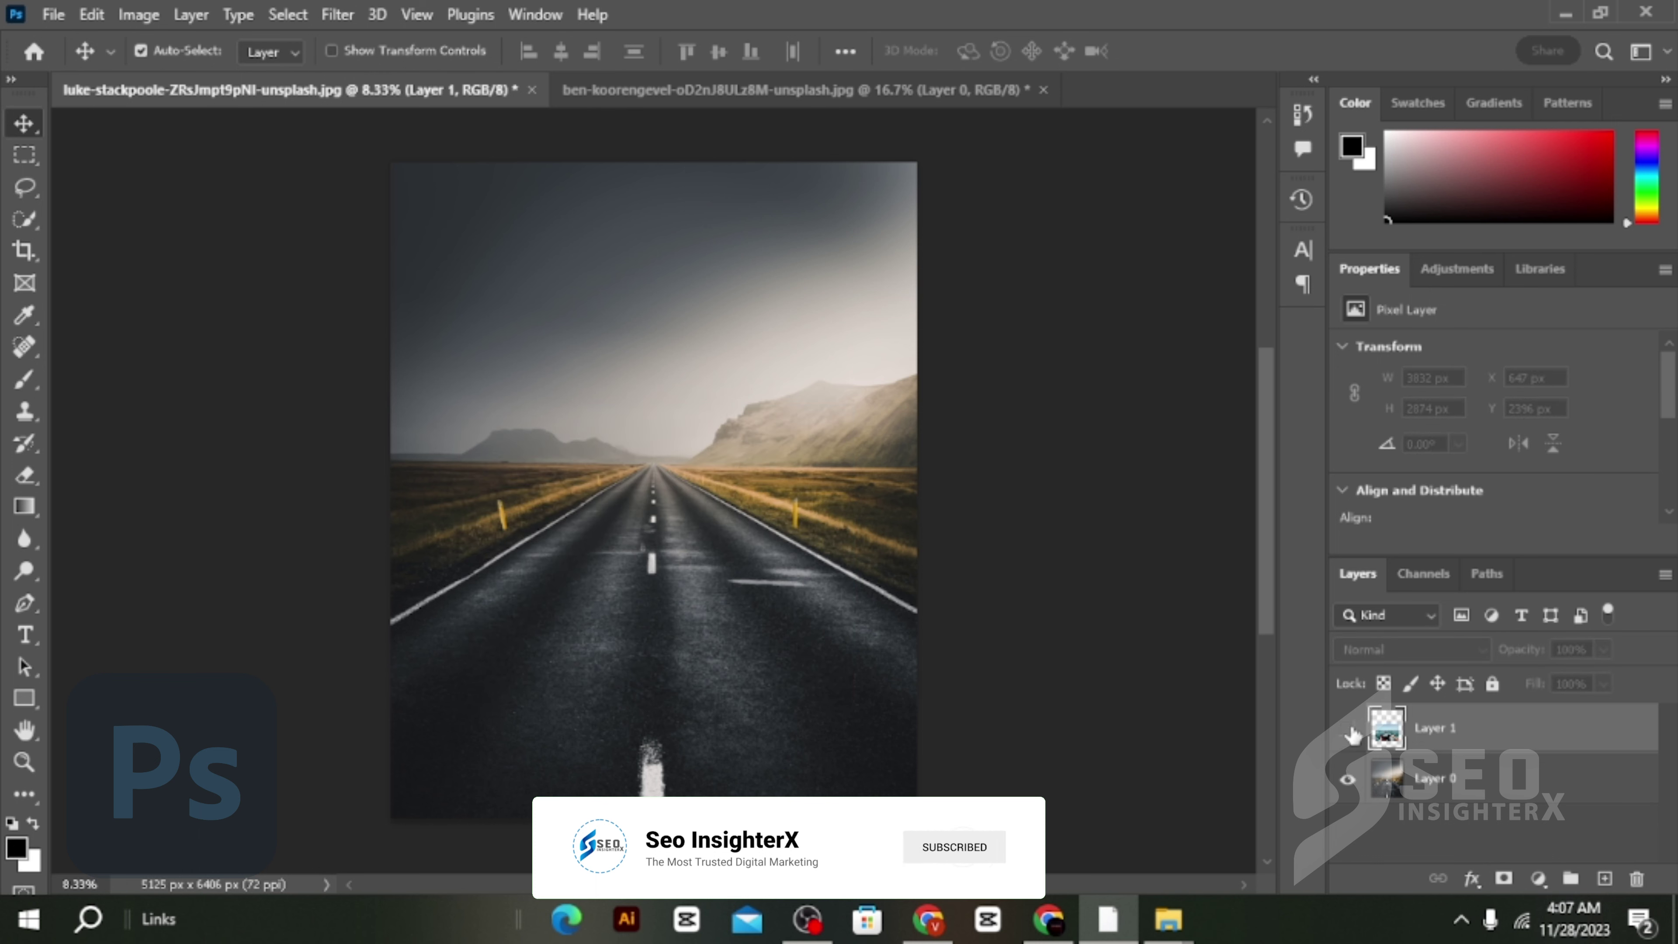
pyautogui.click(1348, 728)
pyautogui.hotkey('ctrl', 't')
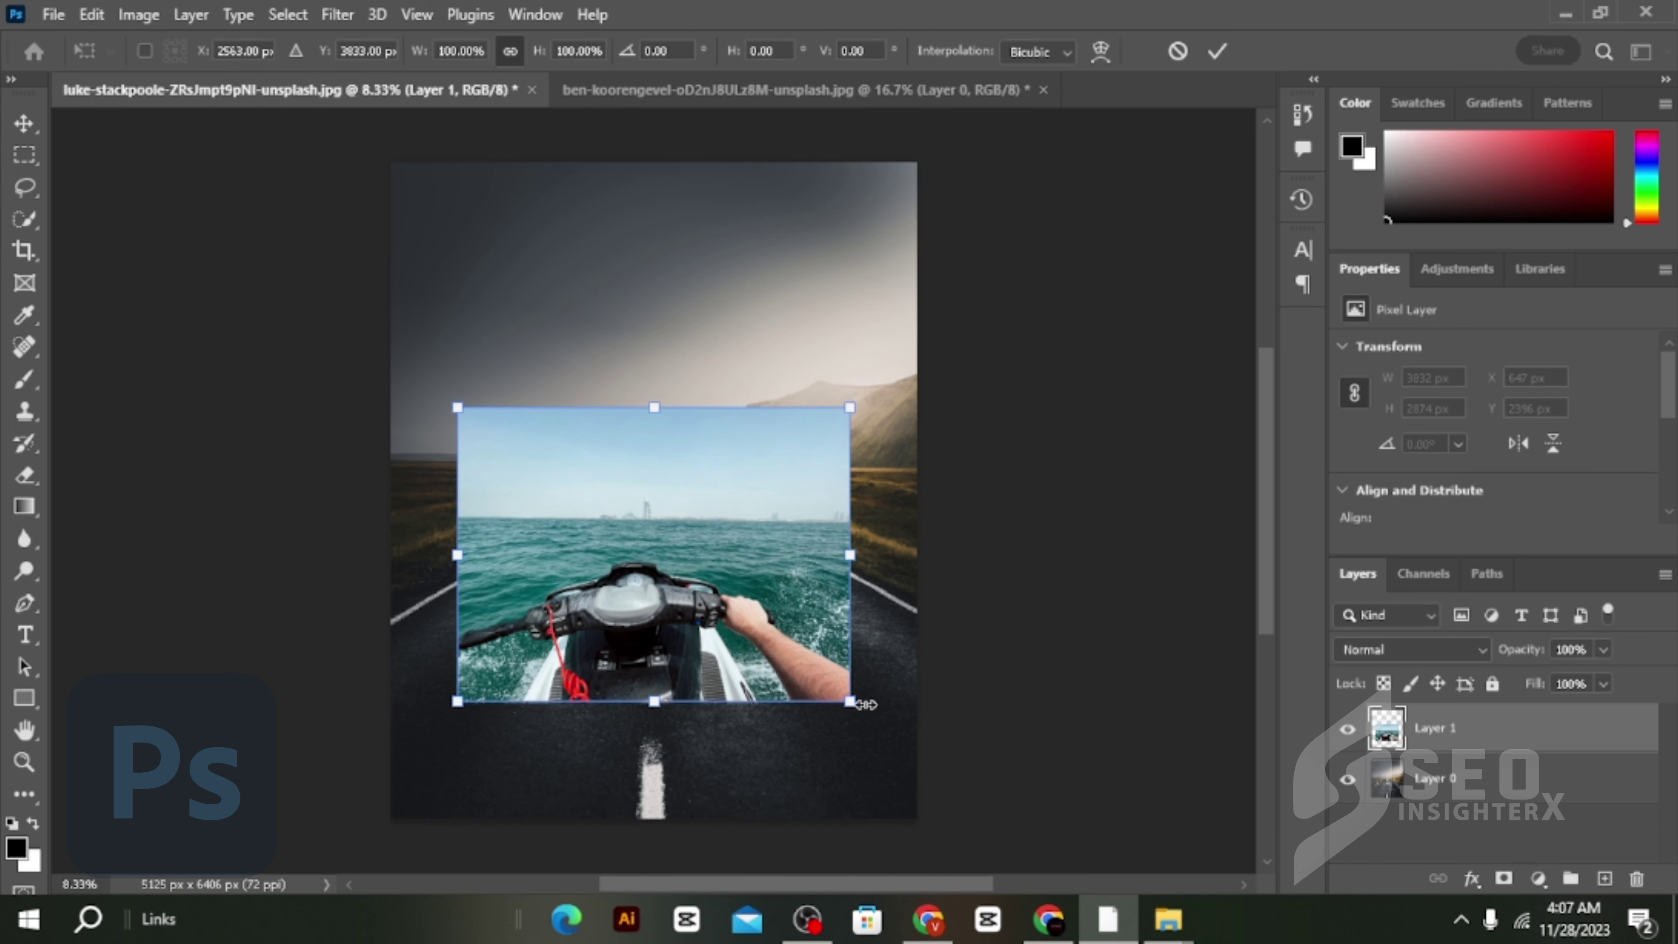
pyautogui.moveTo(850, 700); pyautogui.dragTo(980, 798)
pyautogui.moveTo(945, 740); pyautogui.dragTo(875, 750)
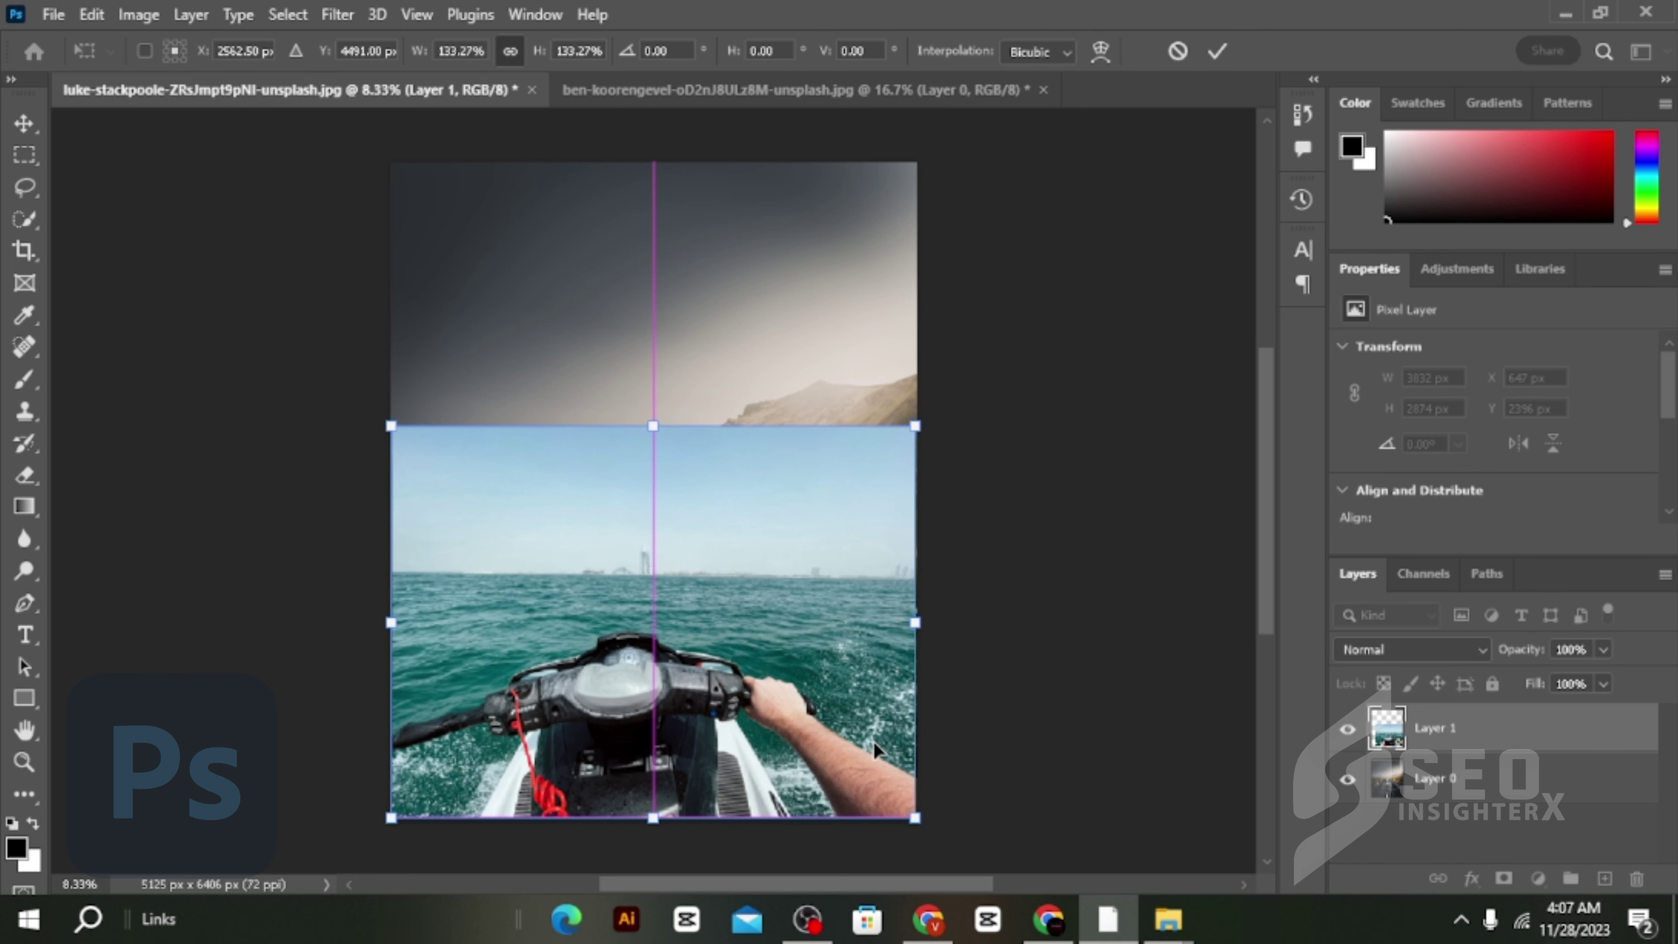
pyautogui.moveTo(662, 423); pyautogui.dragTo(660, 397)
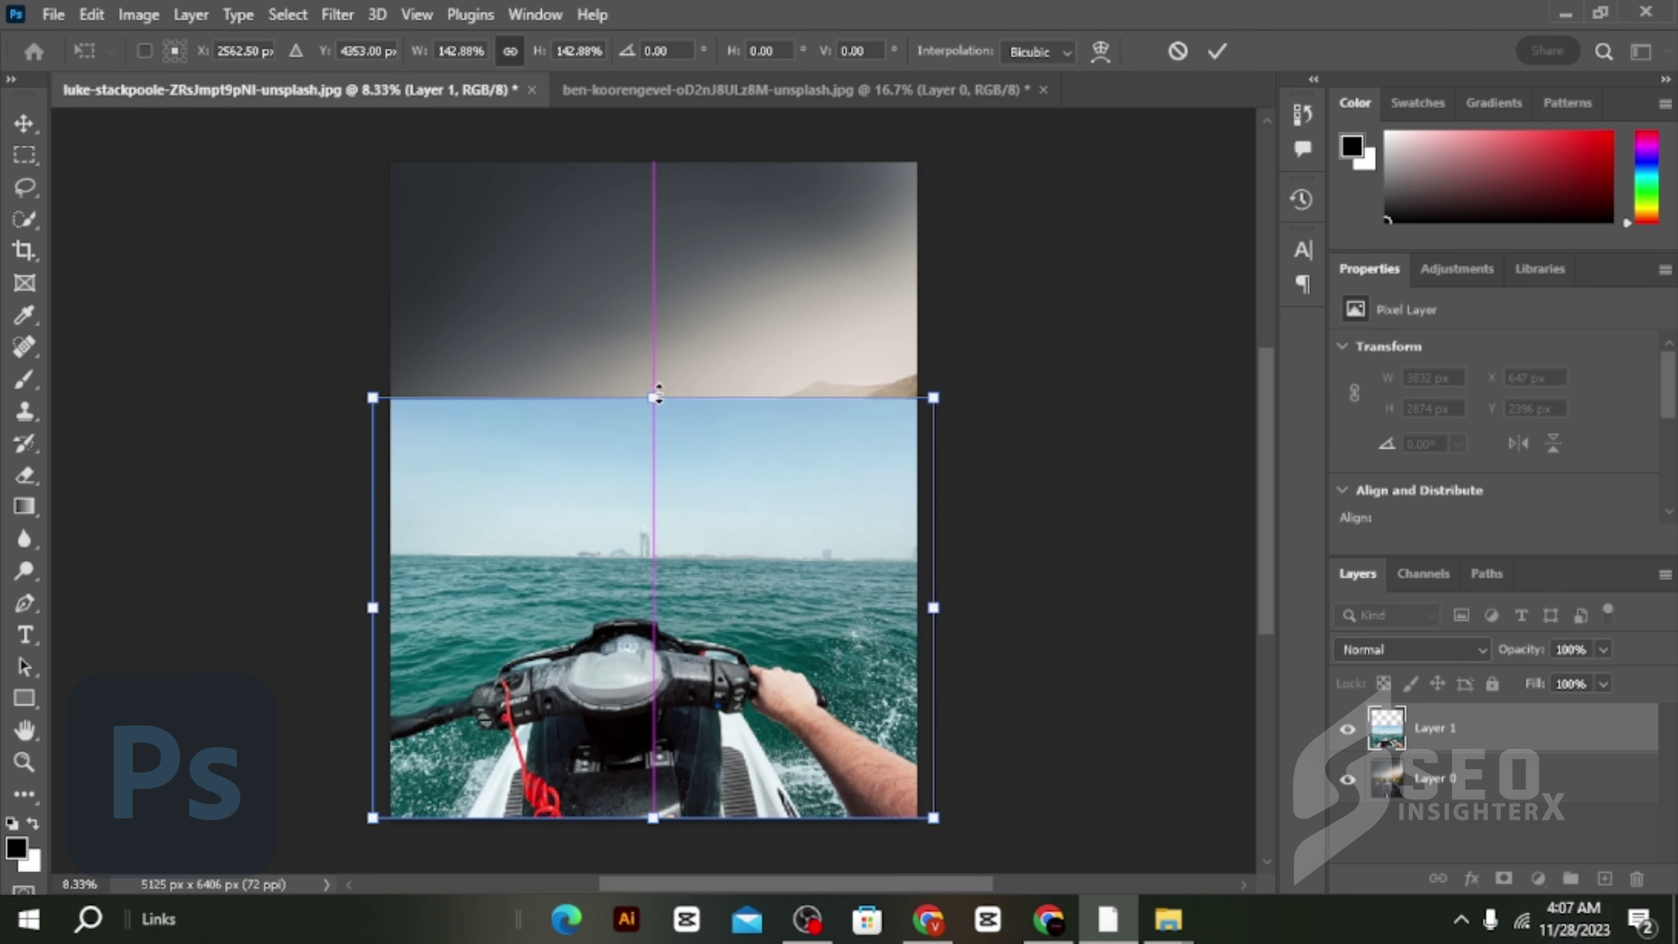
pyautogui.moveTo(686, 497)
pyautogui.mouseDown()
pyautogui.moveTo(707, 505)
pyautogui.moveTo(690, 501)
pyautogui.mouseUp()
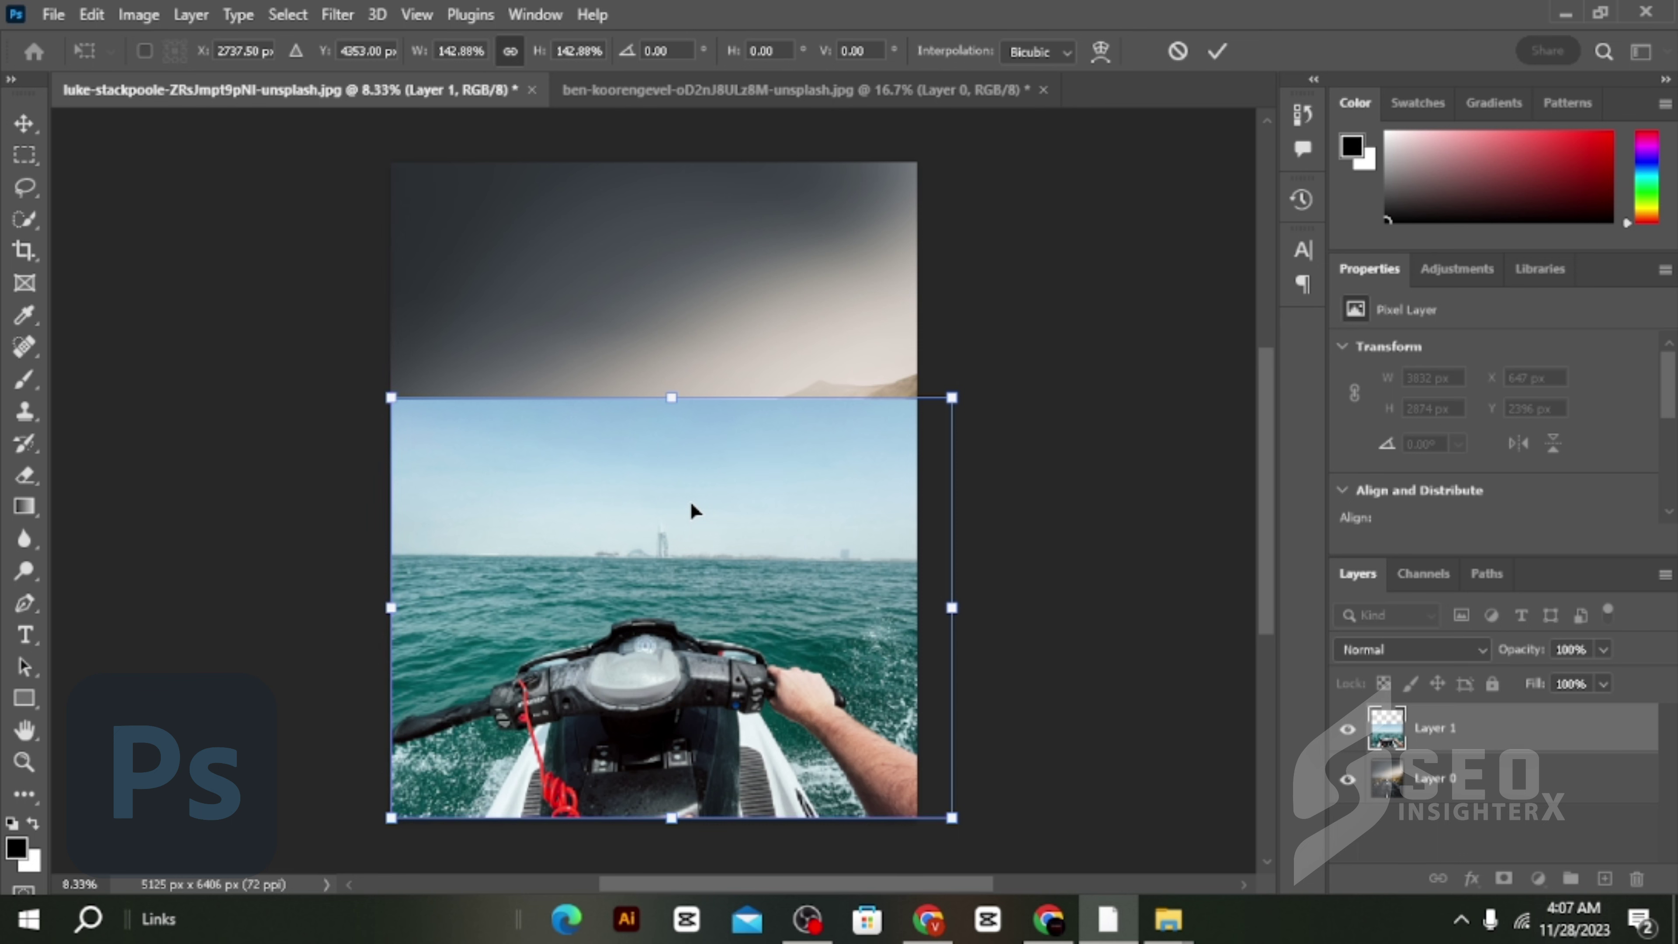
pyautogui.press('Return')
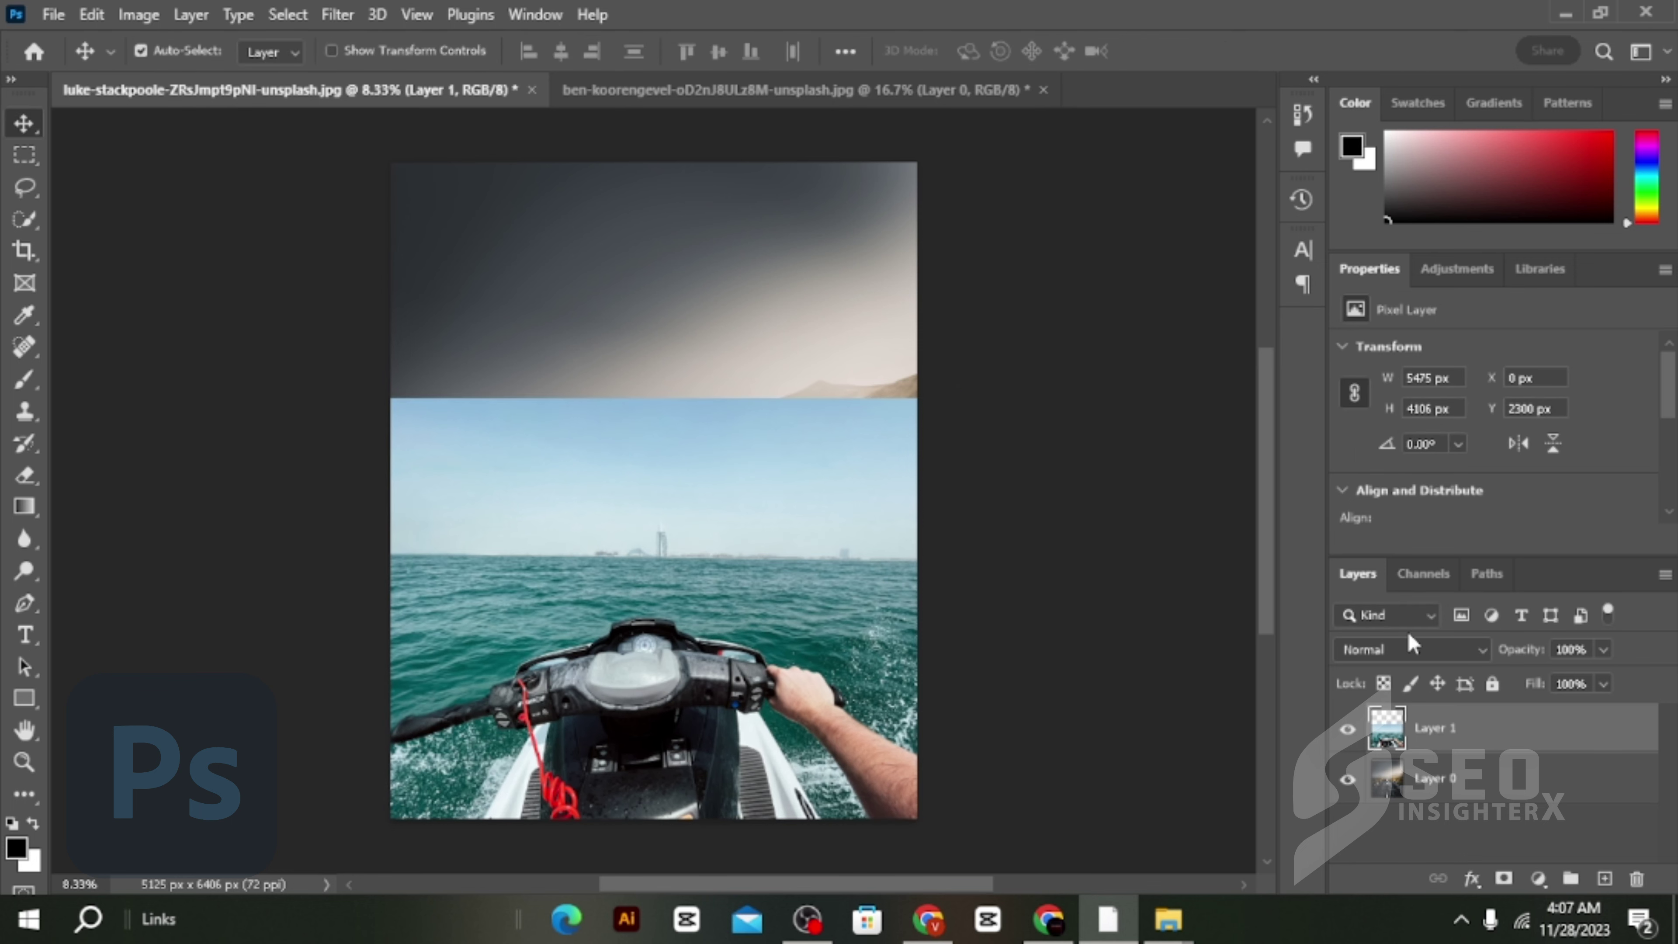
# Step: Keep Layer 1 on Normal blend mode and lower its opacity to 33%
pyautogui.click(1477, 651)
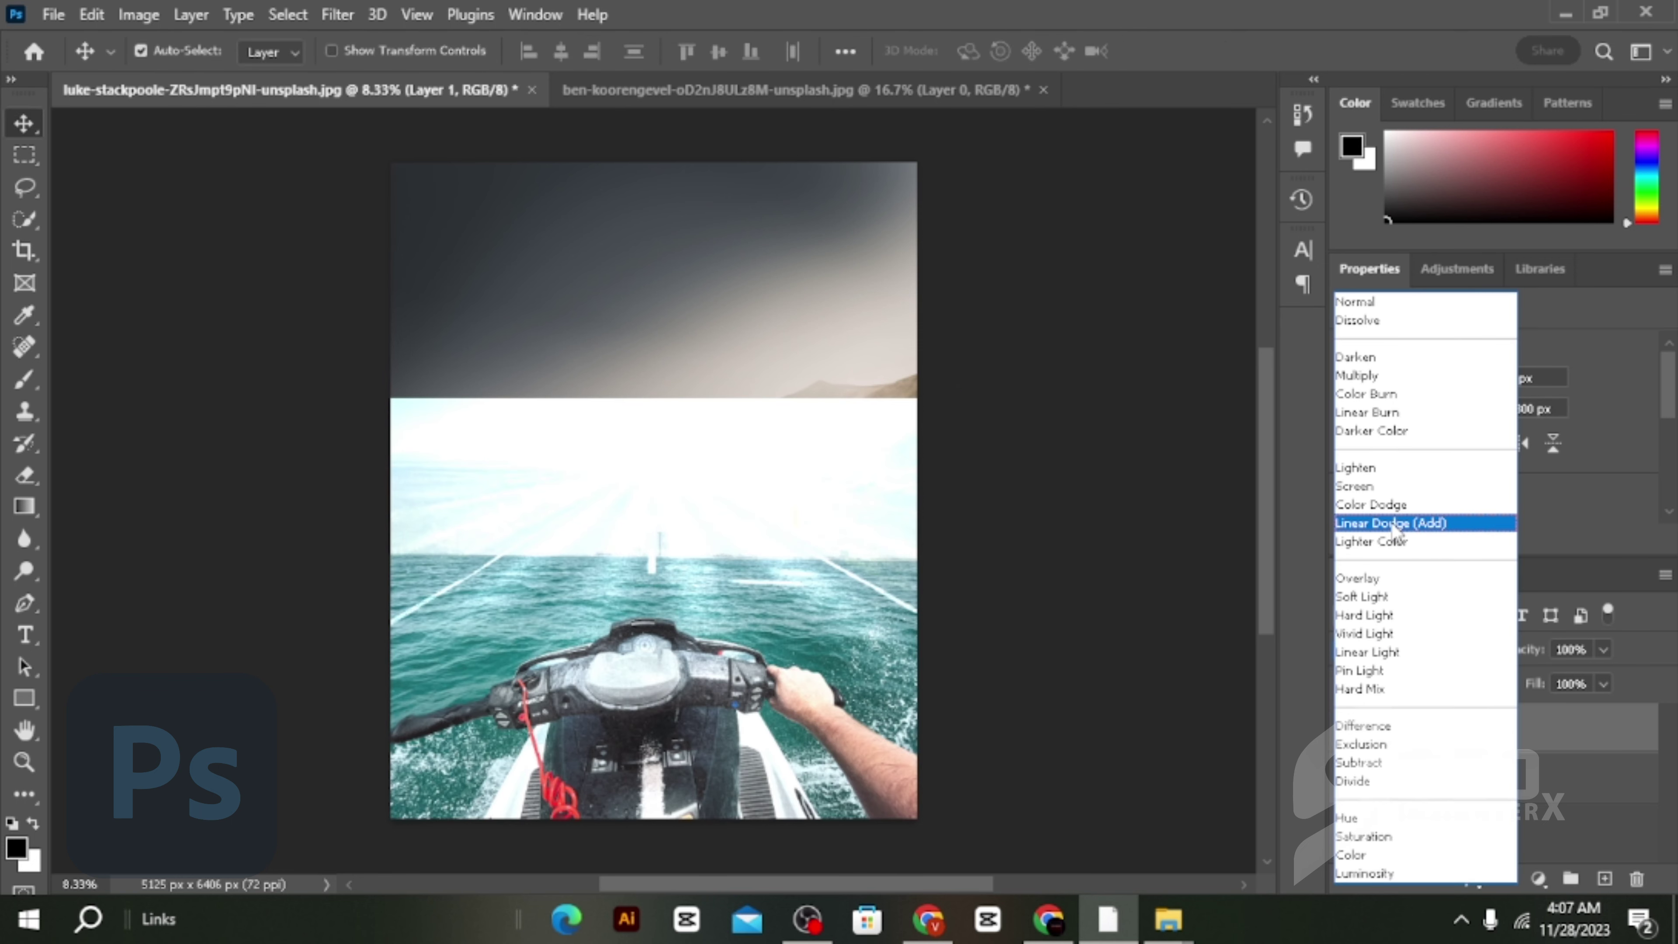
pyautogui.click(1616, 839)
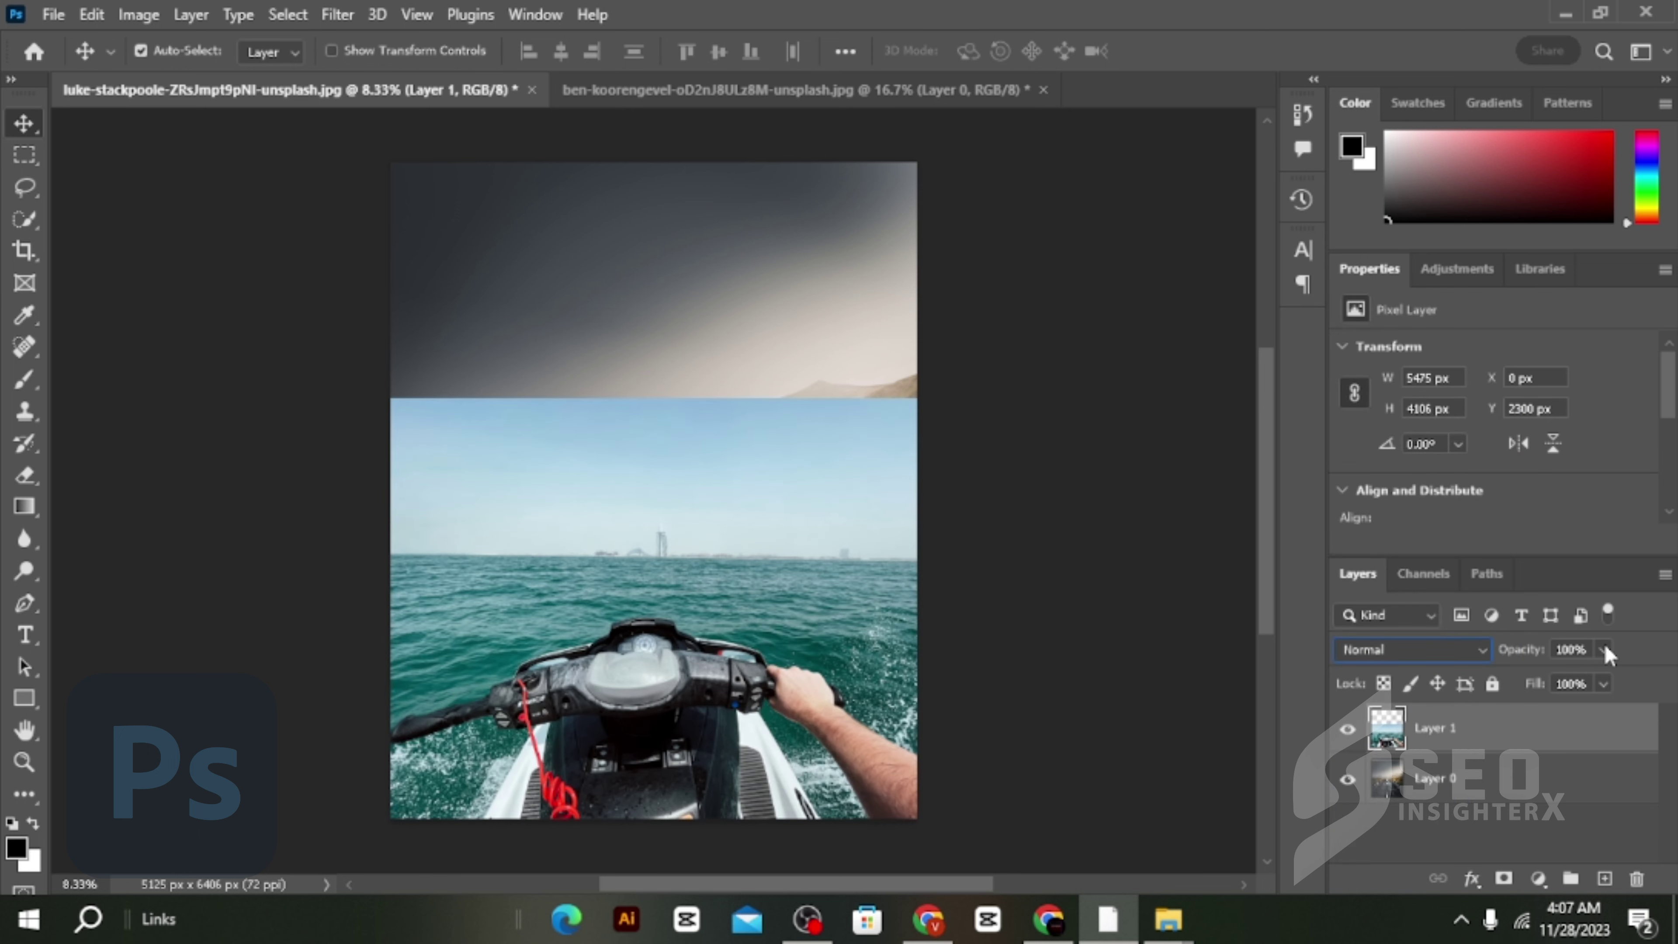
pyautogui.moveTo(1568, 675); pyautogui.dragTo(1537, 678)
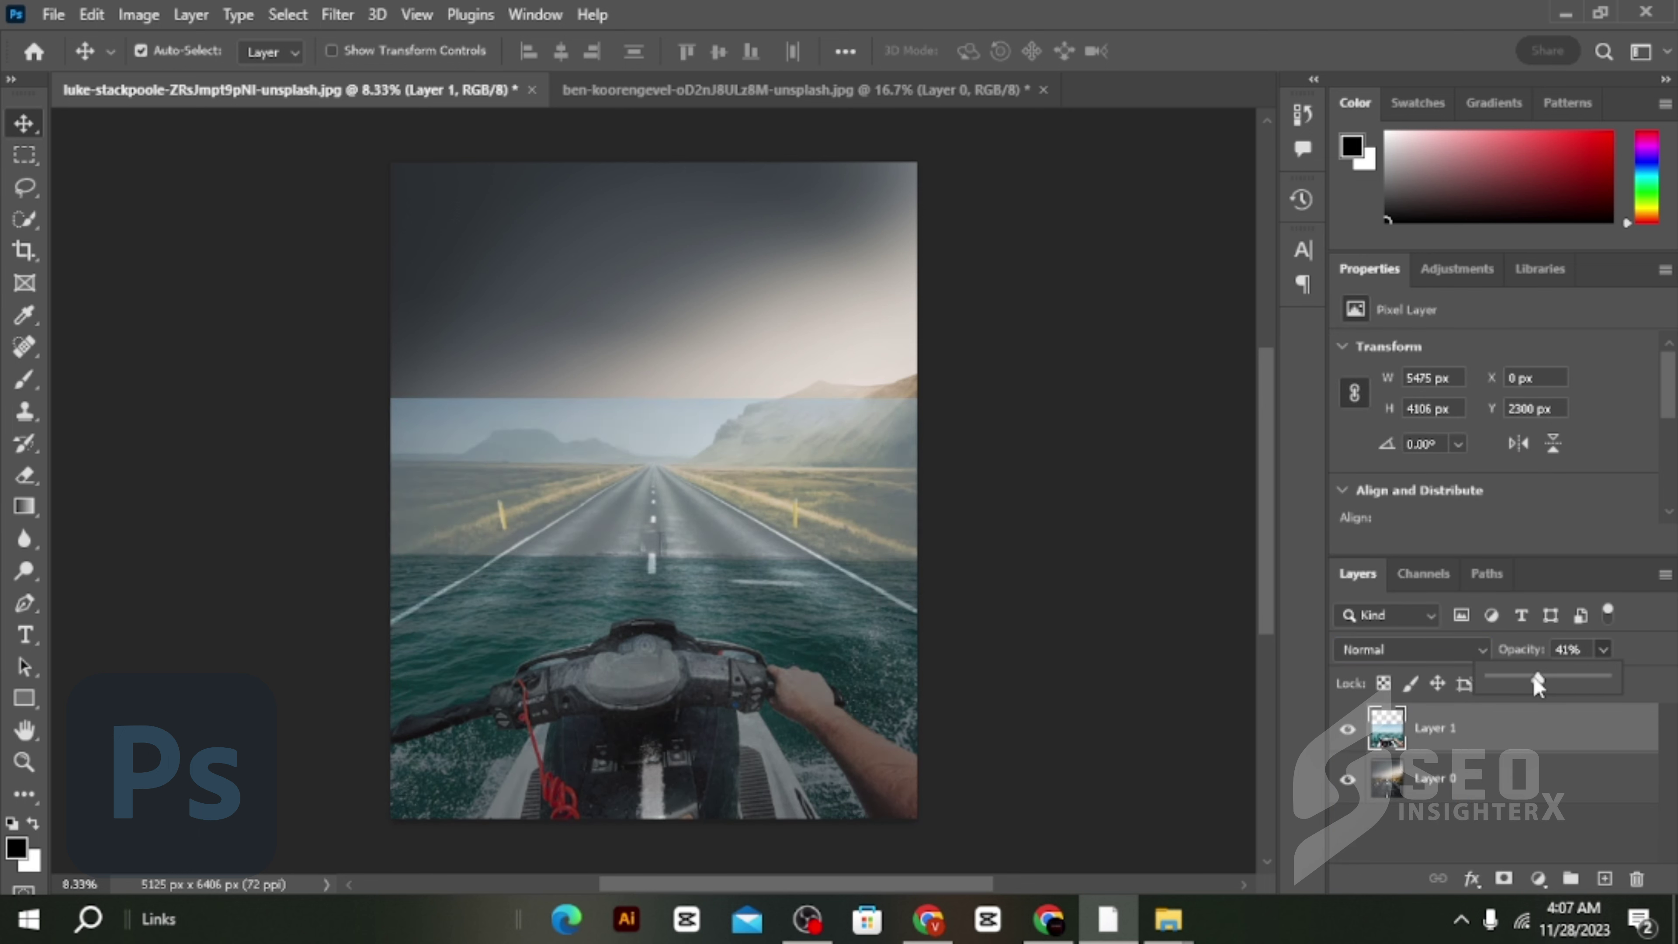
pyautogui.moveTo(1528, 675); pyautogui.dragTo(1529, 673)
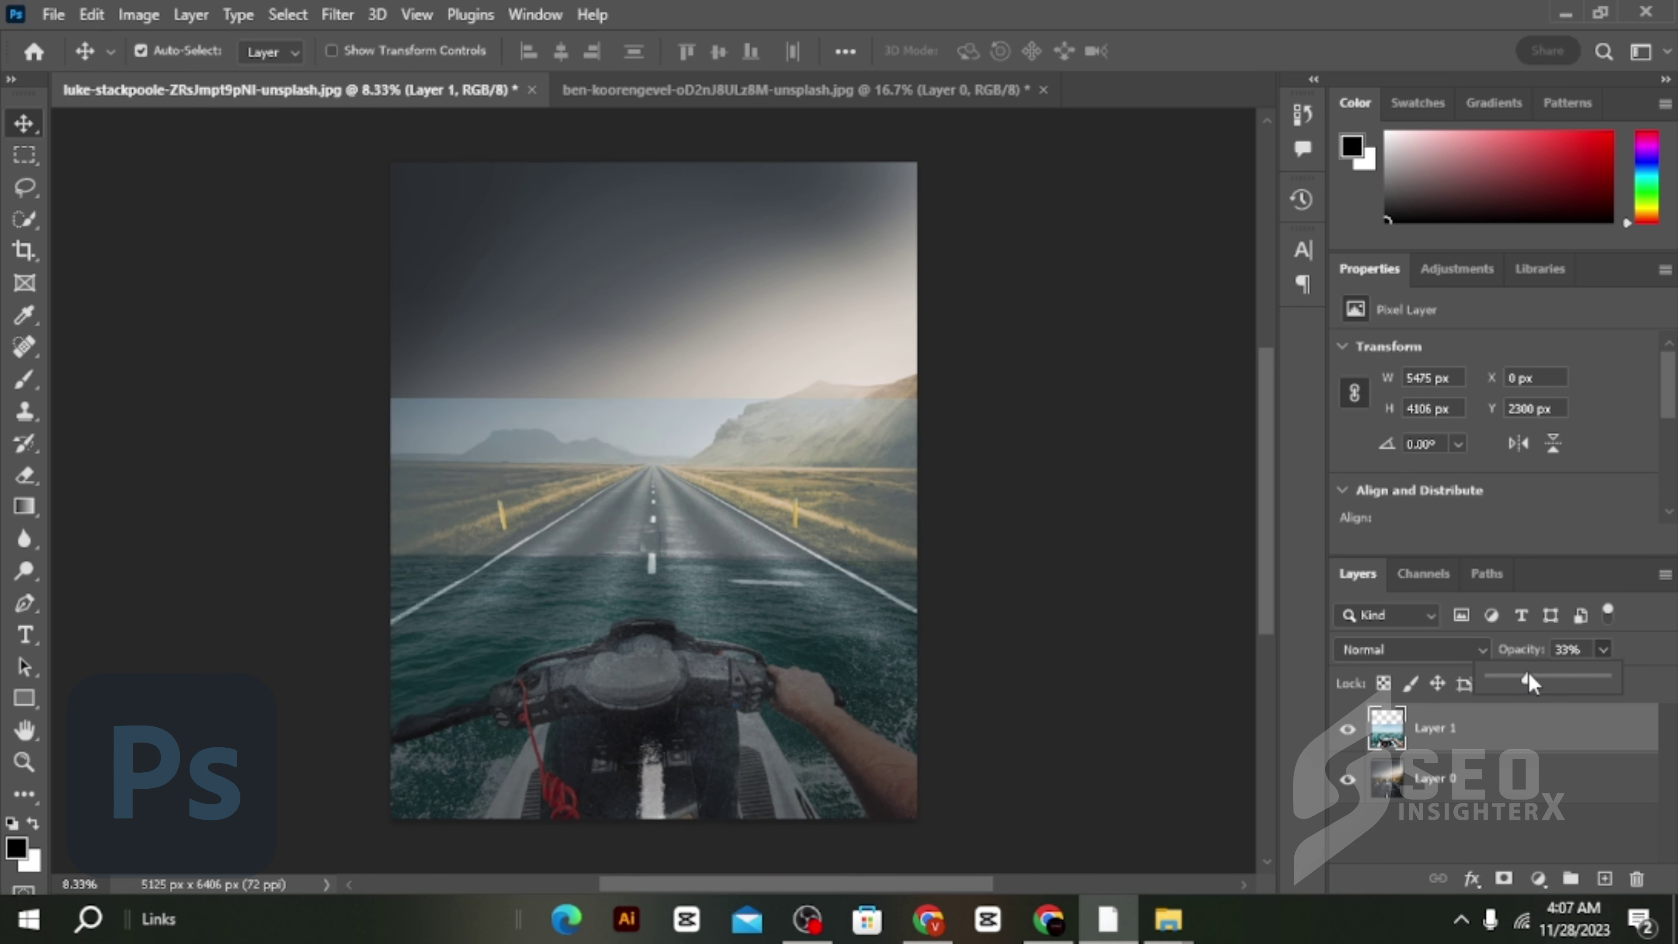
# Step: Choose the Eraser with a larger brush, undoing an accidental white fill
pyautogui.click(25, 475)
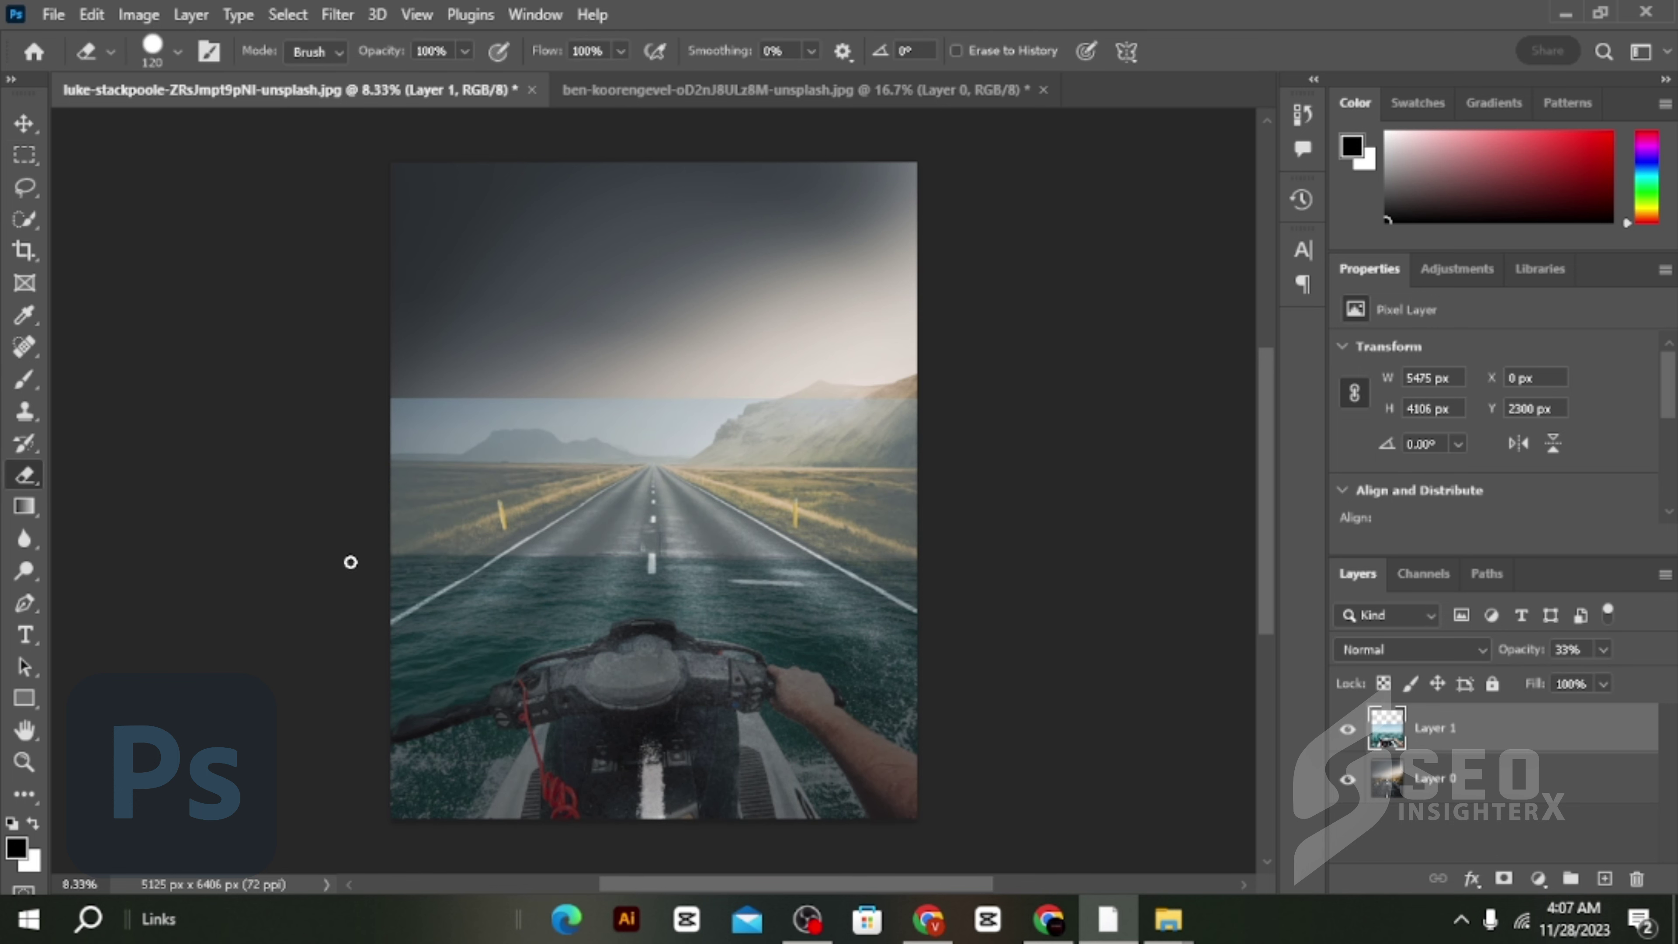
pyautogui.scroll(-3, 819, 629)
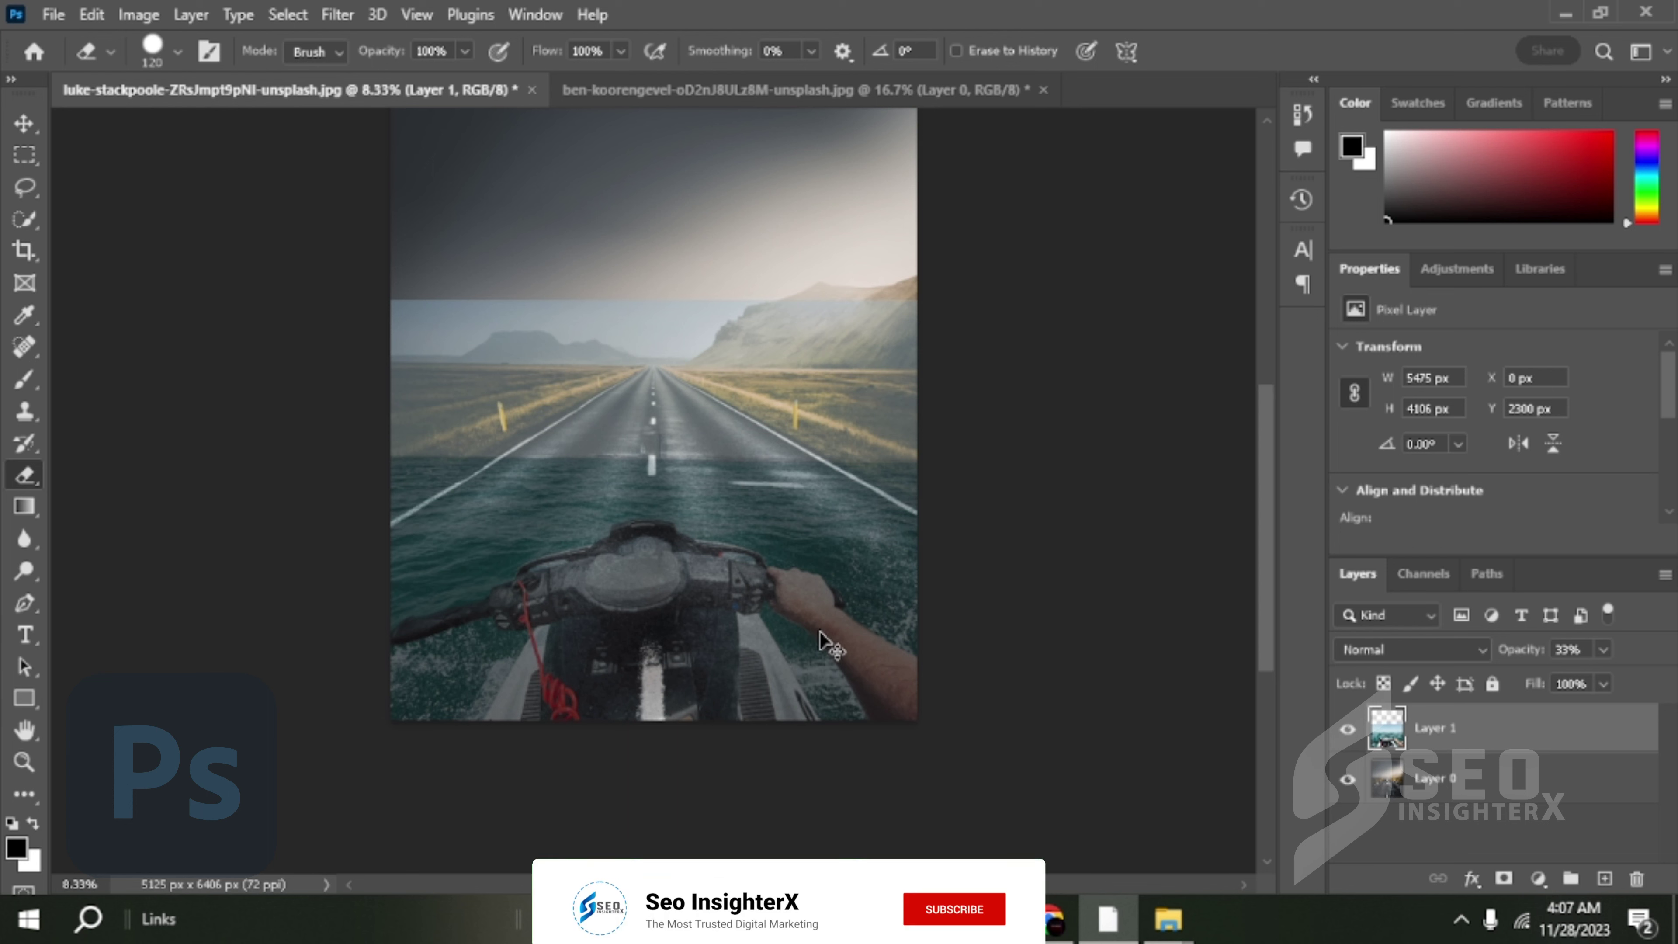
pyautogui.hotkey('ctrl', 'BackSpace')
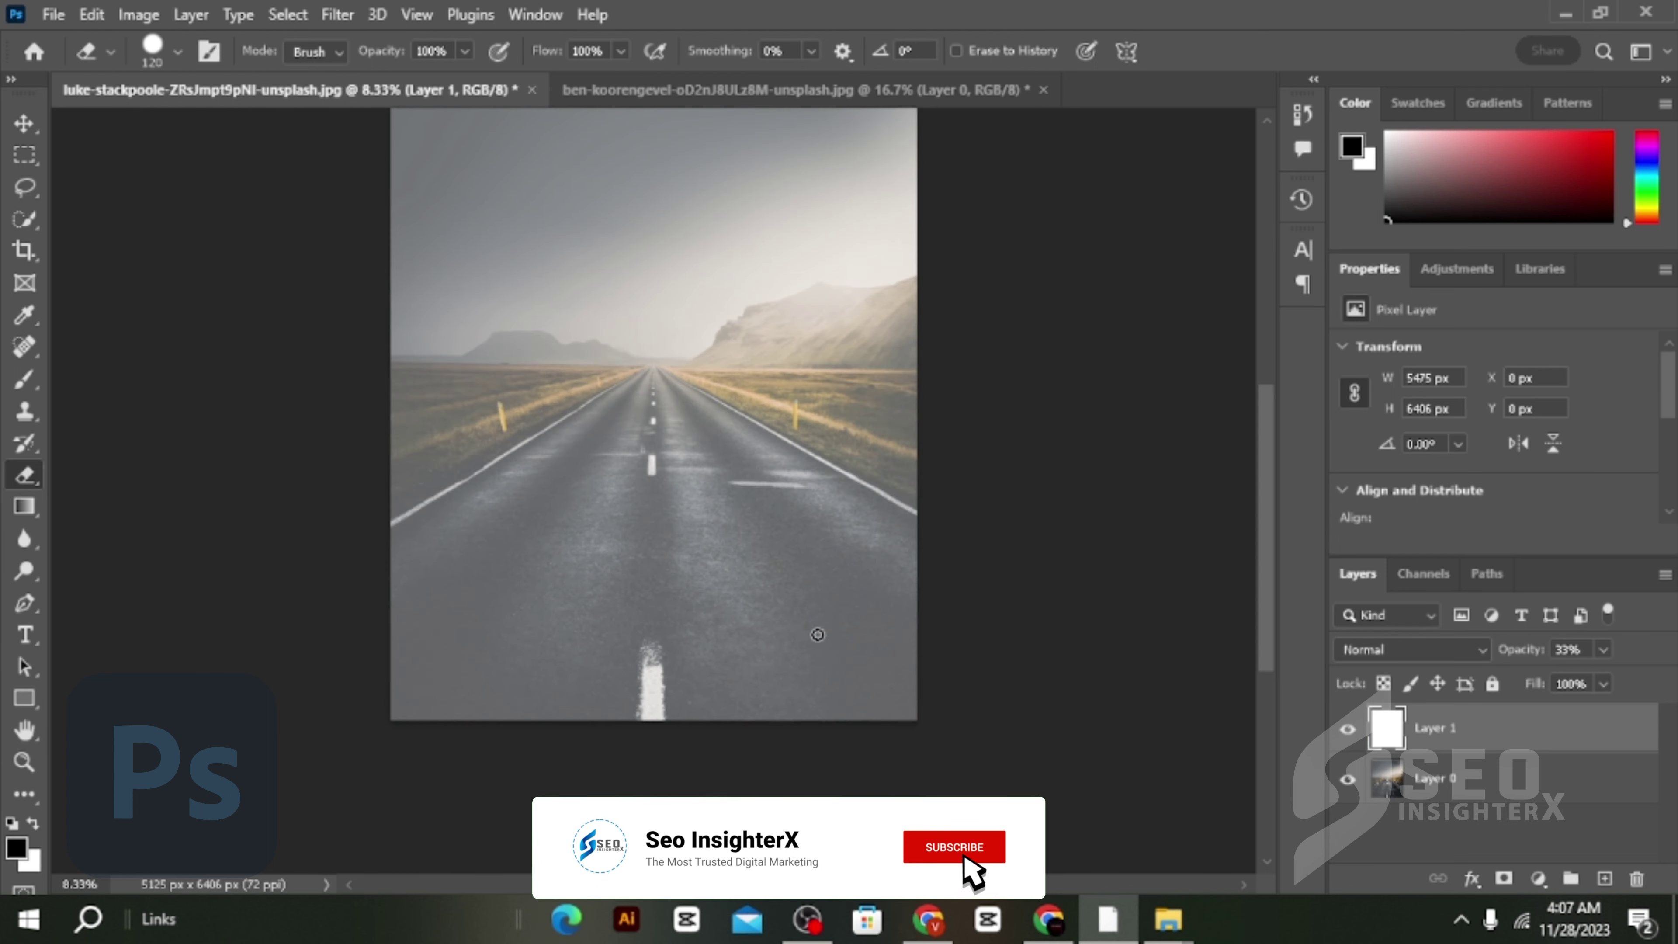
pyautogui.hotkey('ctrl', 'z')
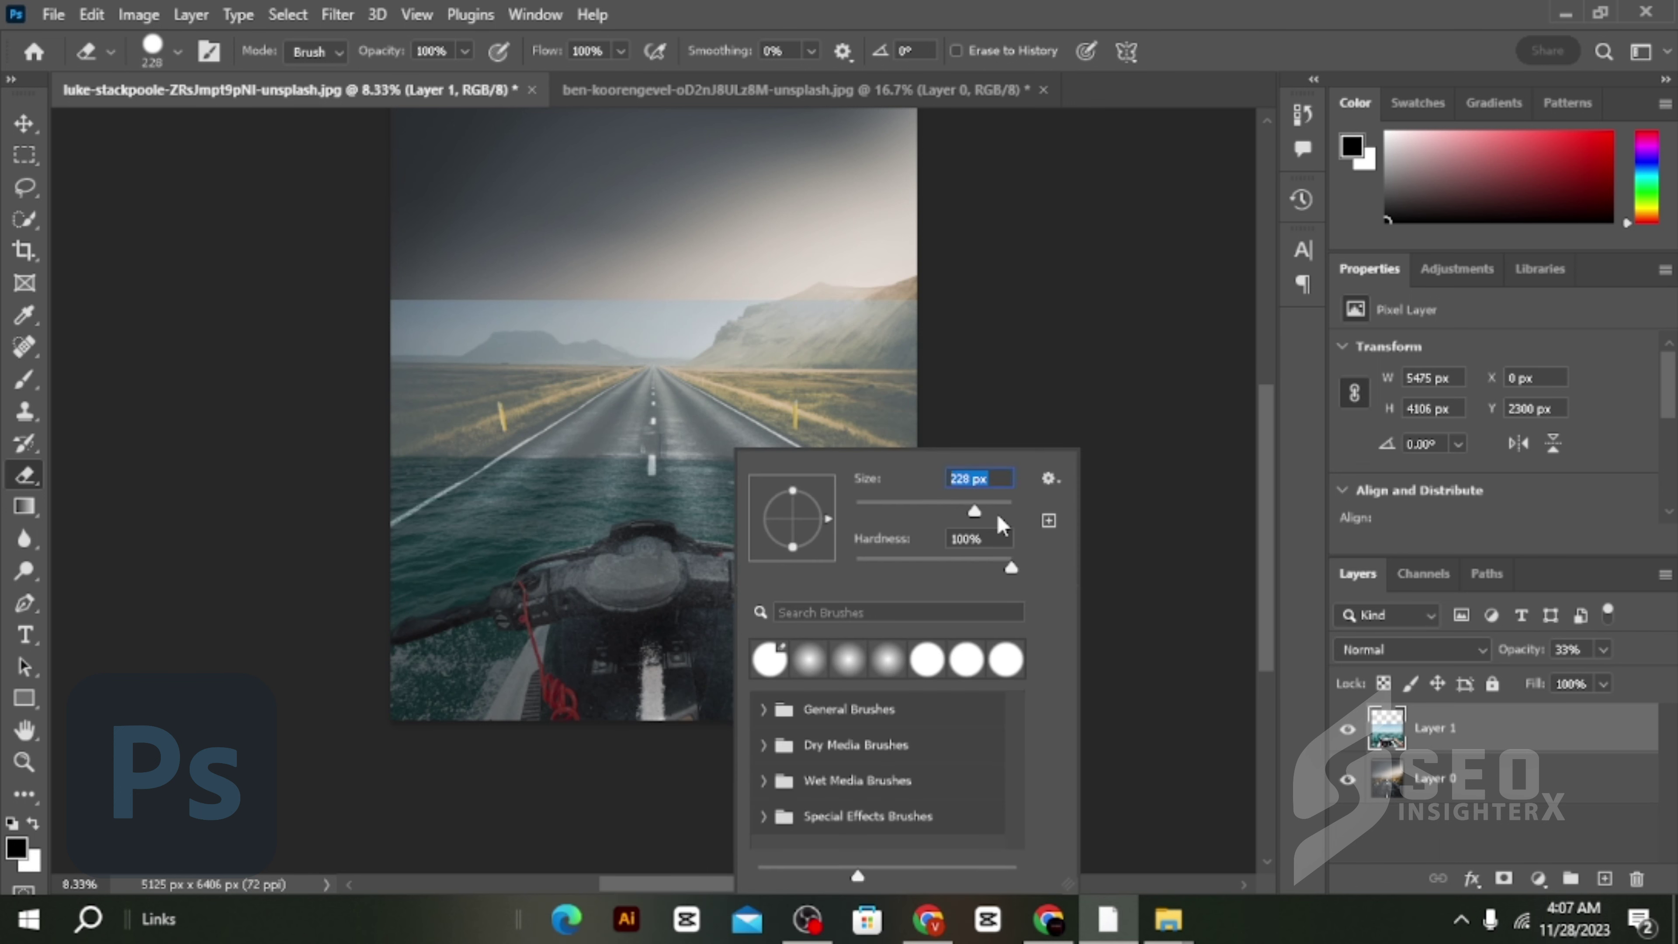
pyautogui.press('Return')
# Step: Erase the sea photo's pale upper band up toward the hills
pyautogui.moveTo(386, 291)
pyautogui.mouseDown()
pyautogui.moveTo(390, 432)
pyautogui.moveTo(901, 450)
pyautogui.moveTo(908, 352)
pyautogui.mouseUp()
pyautogui.moveTo(589, 296); pyautogui.dragTo(376, 313)
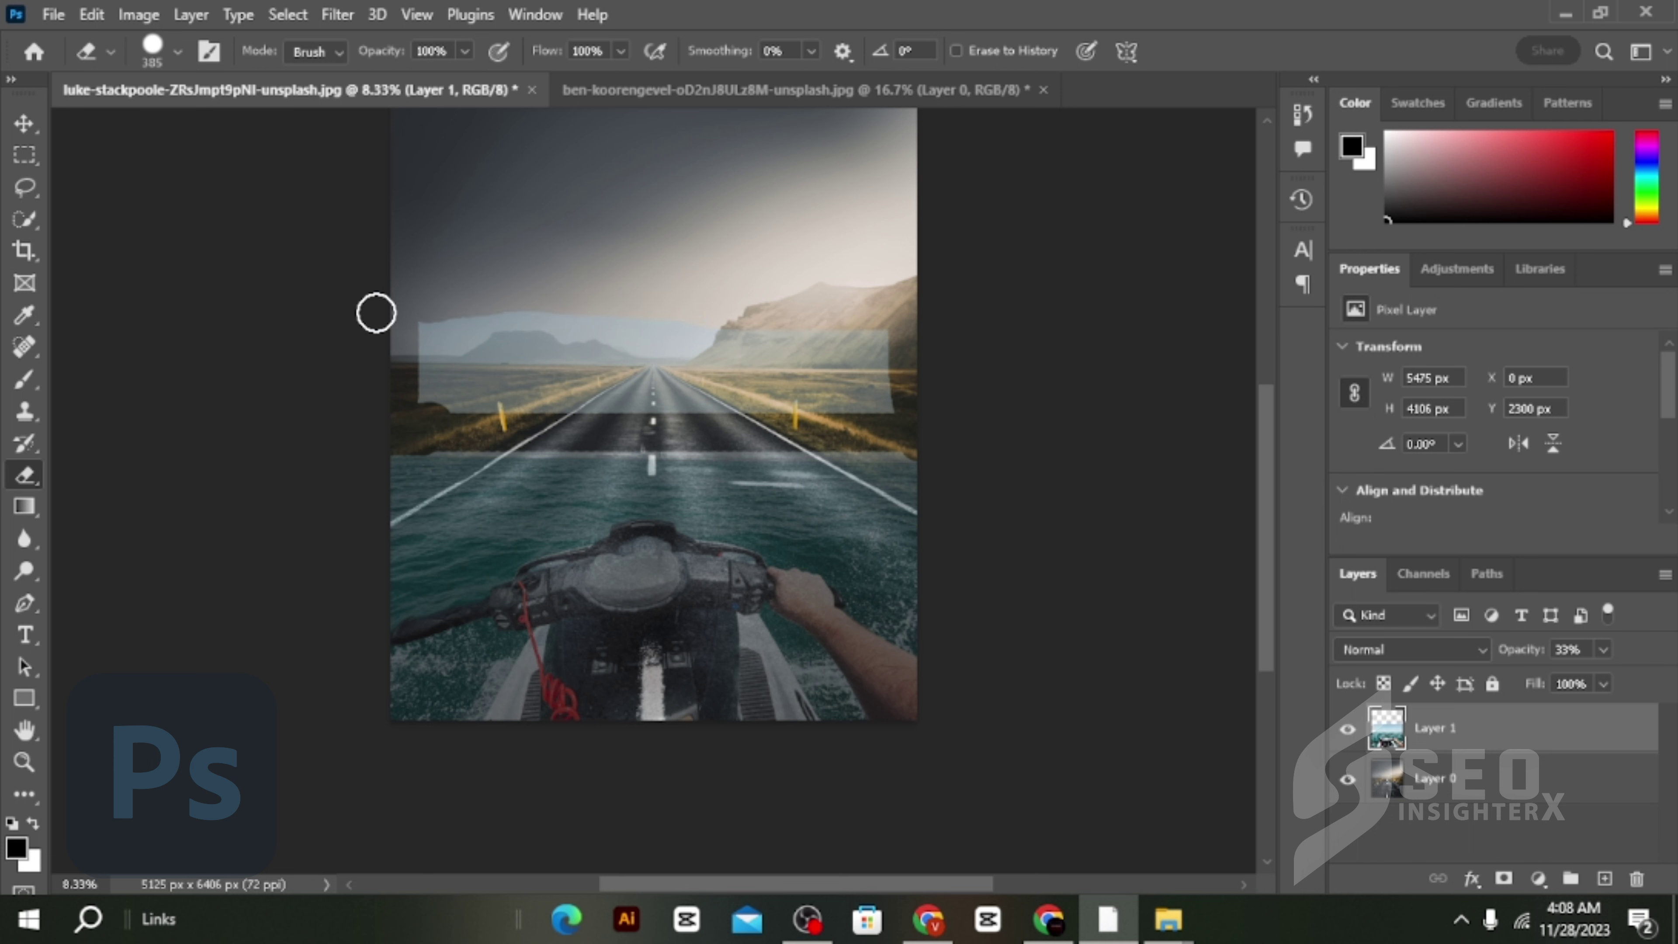
pyautogui.moveTo(779, 330)
pyautogui.mouseDown()
pyautogui.moveTo(368, 333)
pyautogui.moveTo(652, 385)
pyautogui.moveTo(465, 405)
pyautogui.mouseUp()
pyautogui.moveTo(730, 383)
pyautogui.mouseDown()
pyautogui.moveTo(859, 325)
pyautogui.moveTo(736, 430)
pyautogui.mouseUp()
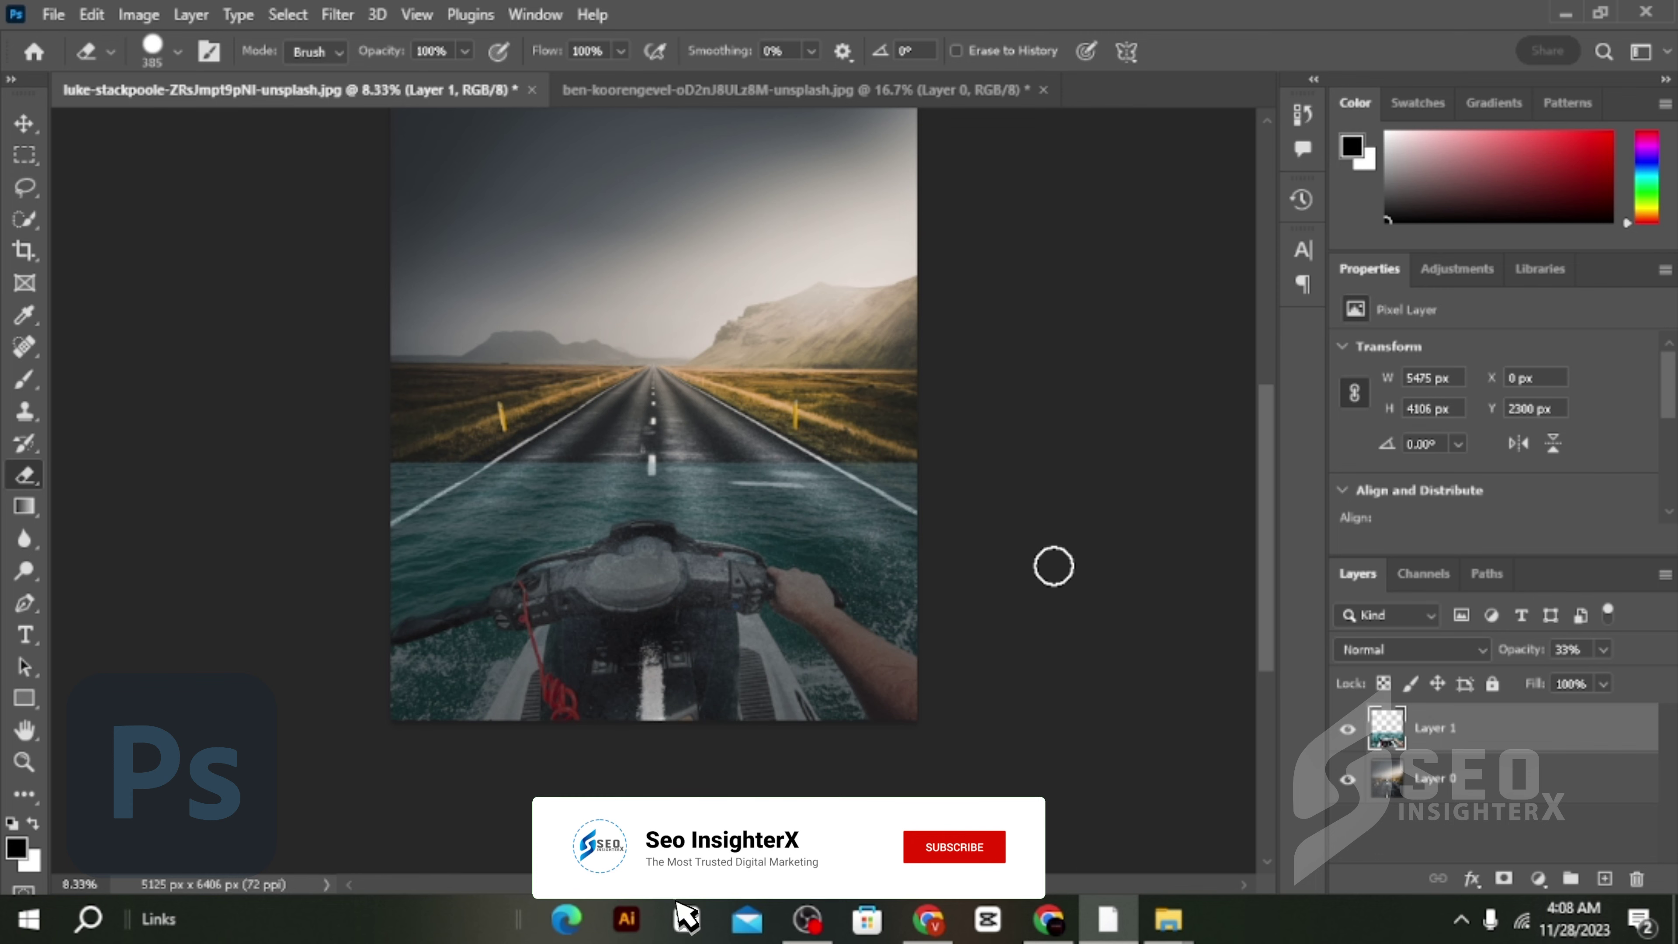
# Step: Erase a patch of sea along the right verge to reveal grass down to the road's edge line
pyautogui.scroll(-1, 1053, 565)
pyautogui.scroll(-1, 1054, 566)
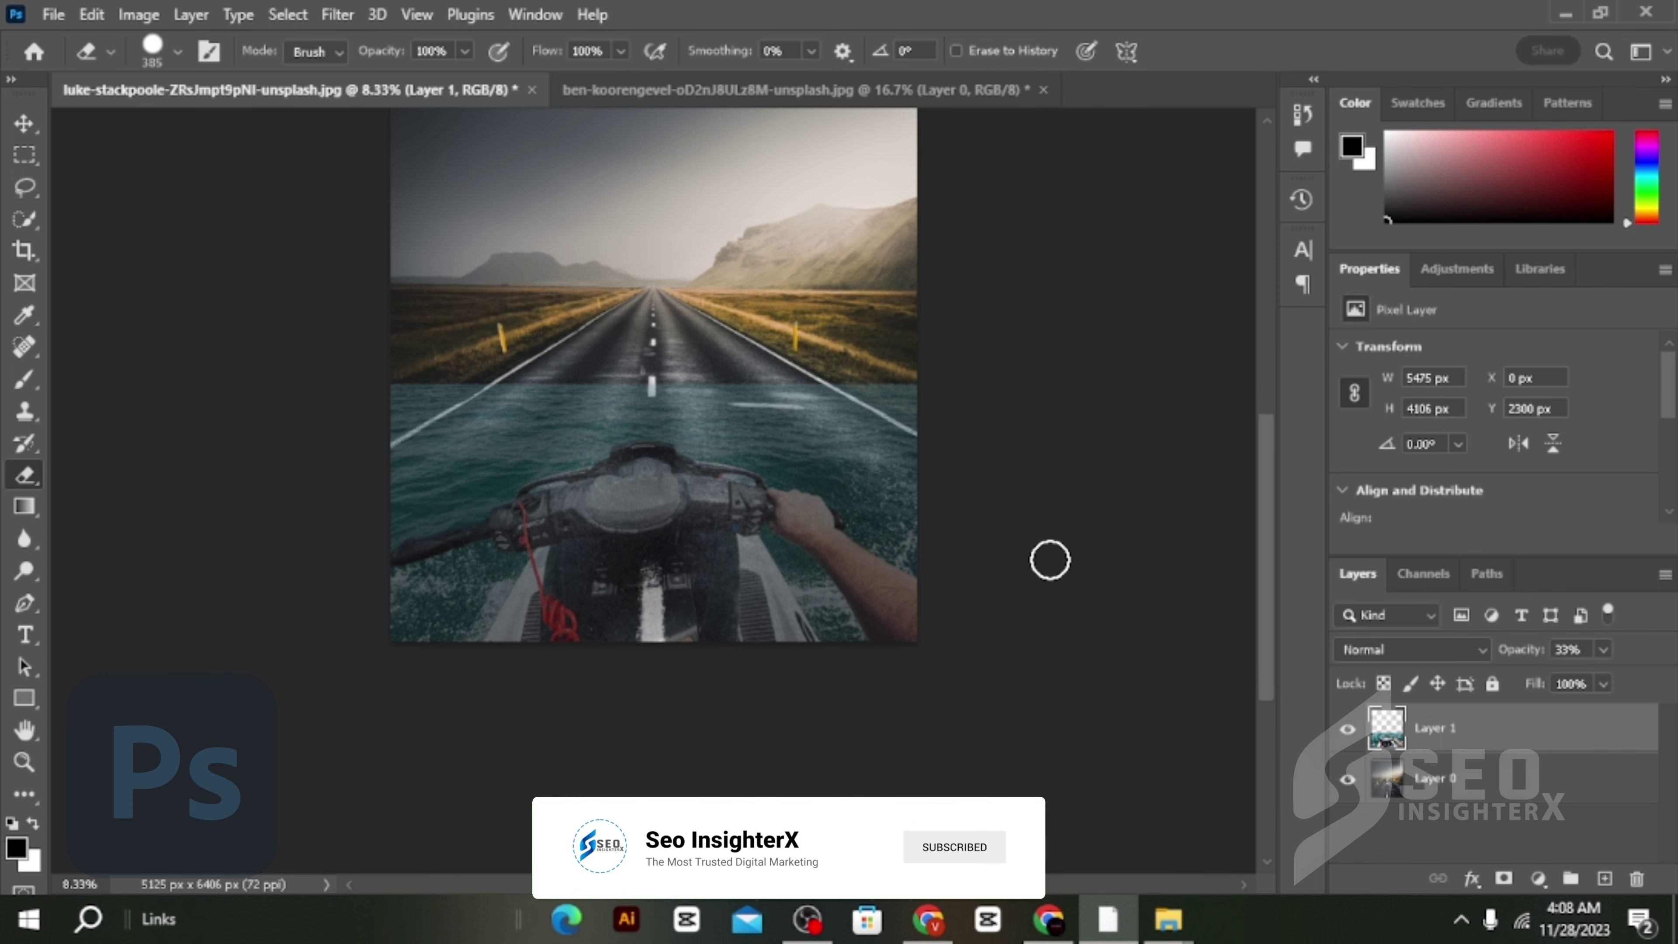
pyautogui.scroll(3, 719, 562)
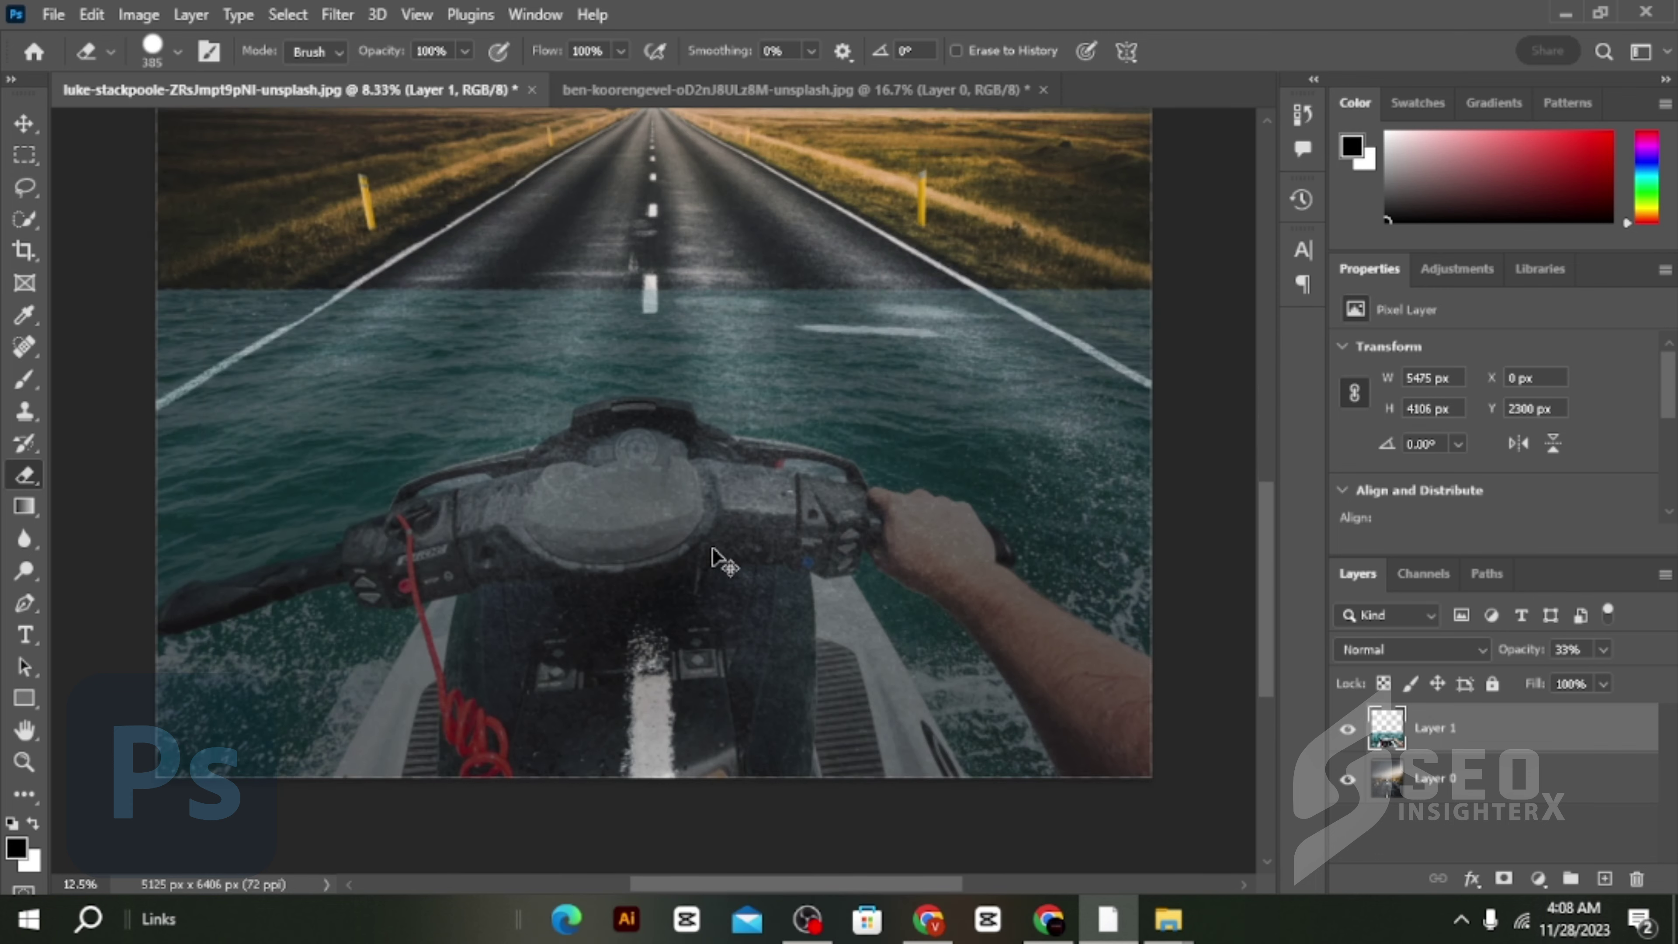
pyautogui.hscroll(3, 509, 486)
pyautogui.hscroll(3, 509, 483)
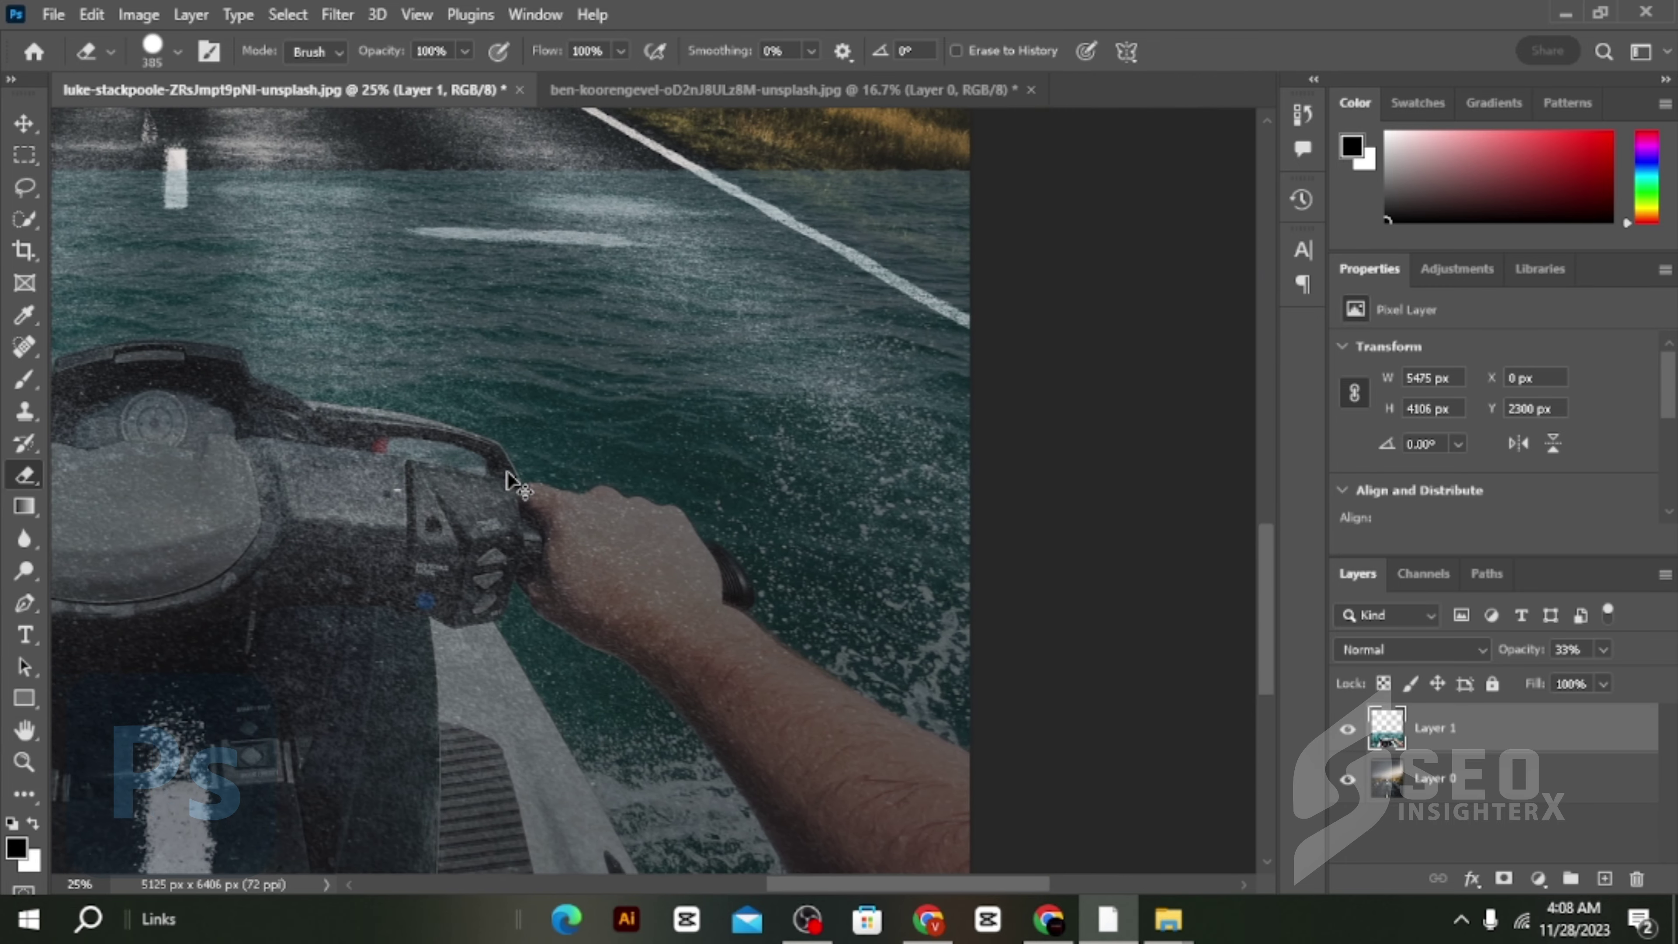
pyautogui.hscroll(3, 509, 483)
pyautogui.hscroll(2, 509, 482)
pyautogui.scroll(2, 786, 483)
pyautogui.scroll(1, 793, 503)
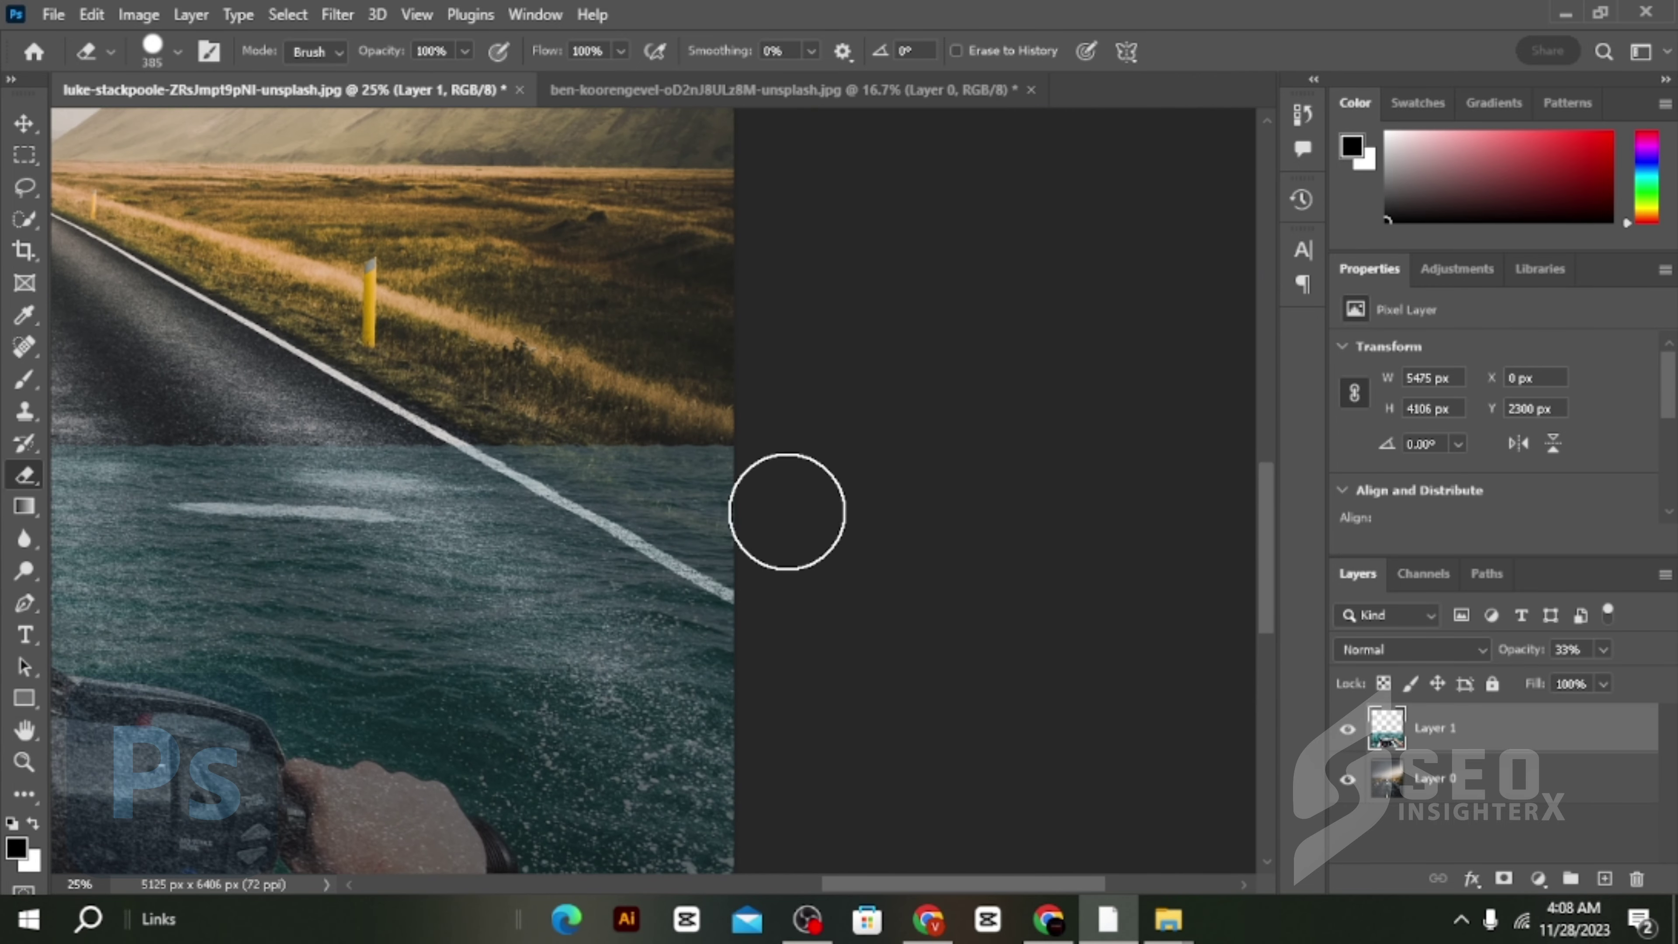
pyautogui.moveTo(766, 559)
pyautogui.mouseDown()
pyautogui.moveTo(722, 513)
pyautogui.moveTo(537, 421)
pyautogui.mouseUp()
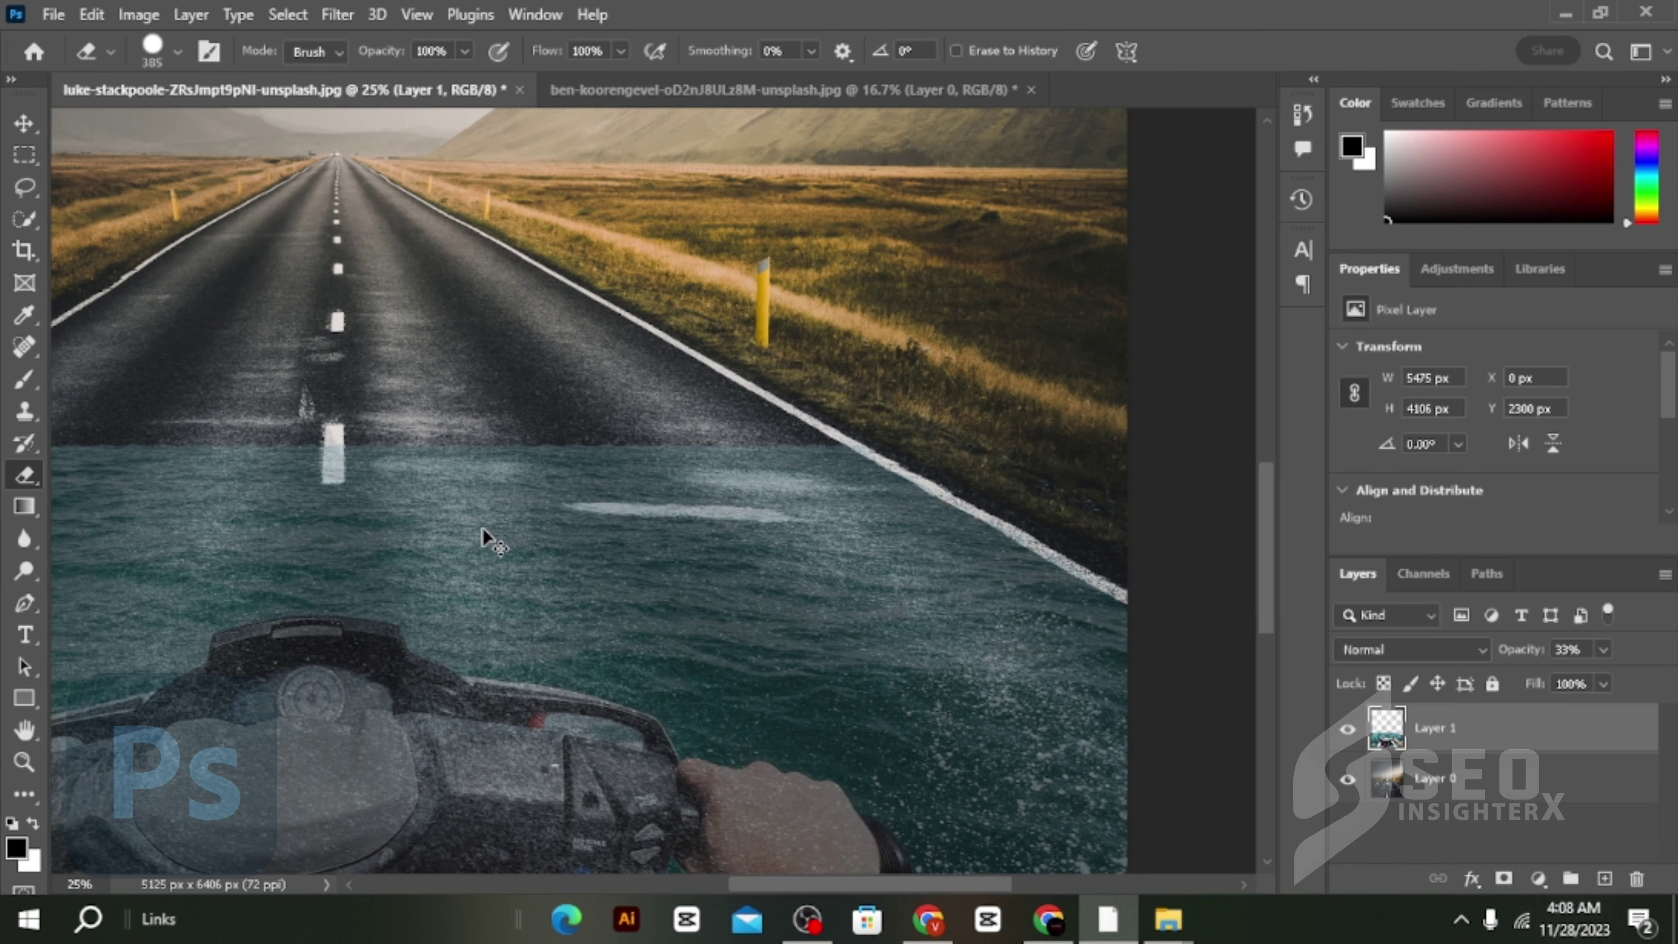
# Step: Erase the water along the left verge up to the white shoulder line
pyautogui.hscroll(-5, 479, 535)
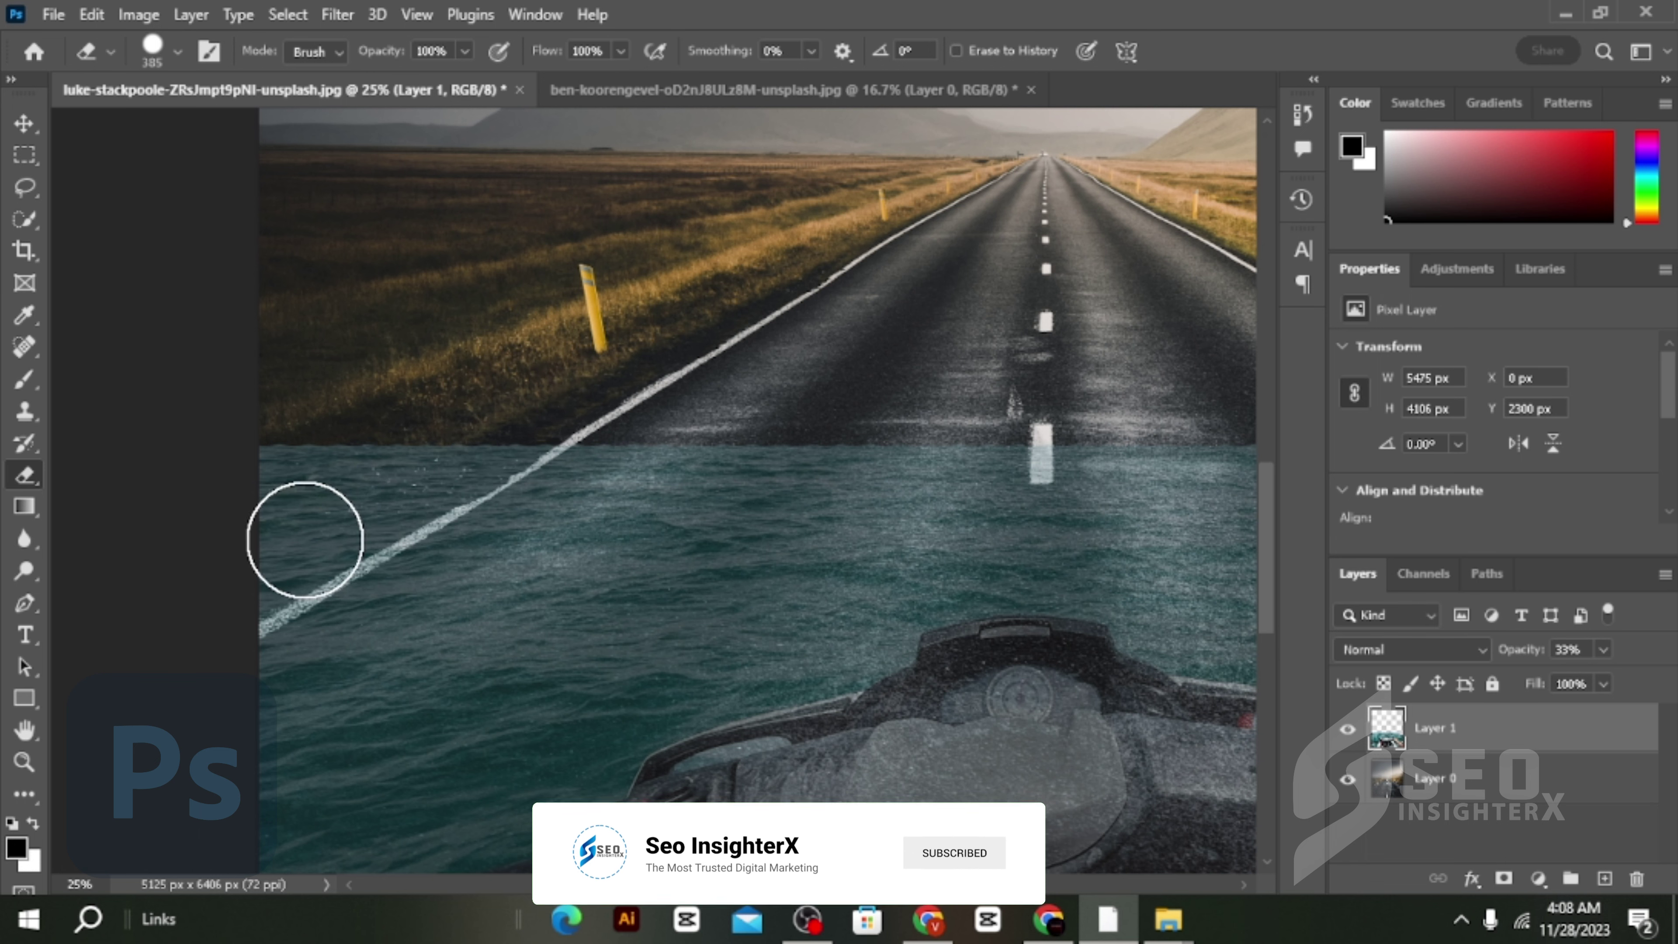
pyautogui.moveTo(238, 586); pyautogui.dragTo(361, 503)
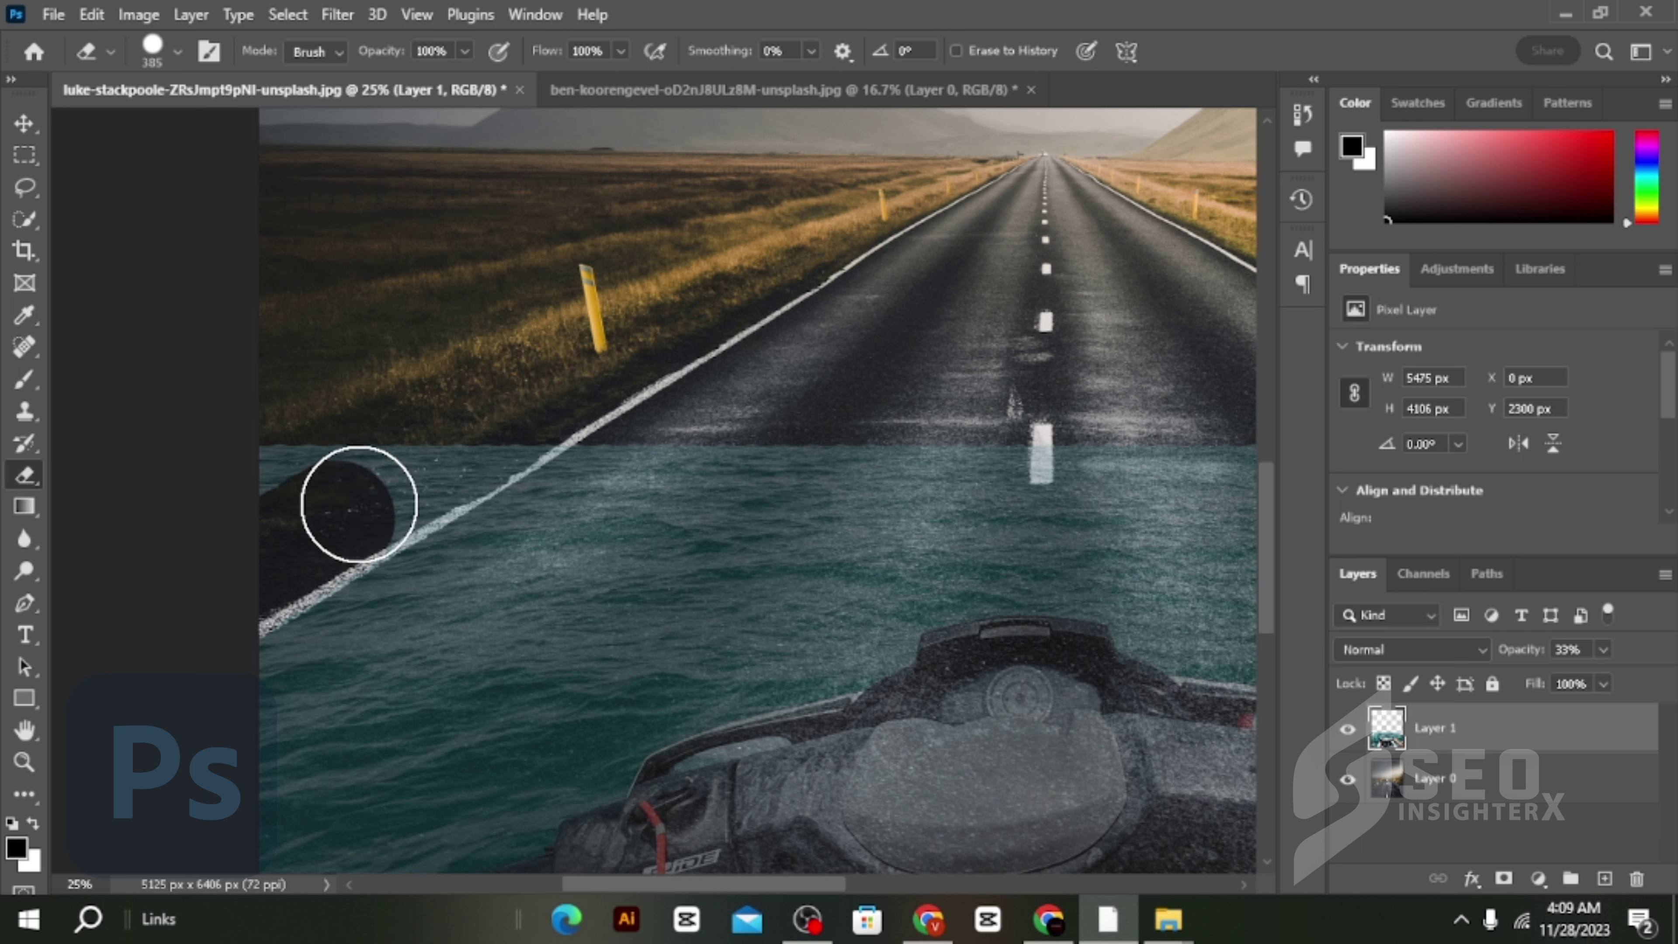
pyautogui.moveTo(359, 505); pyautogui.dragTo(420, 461)
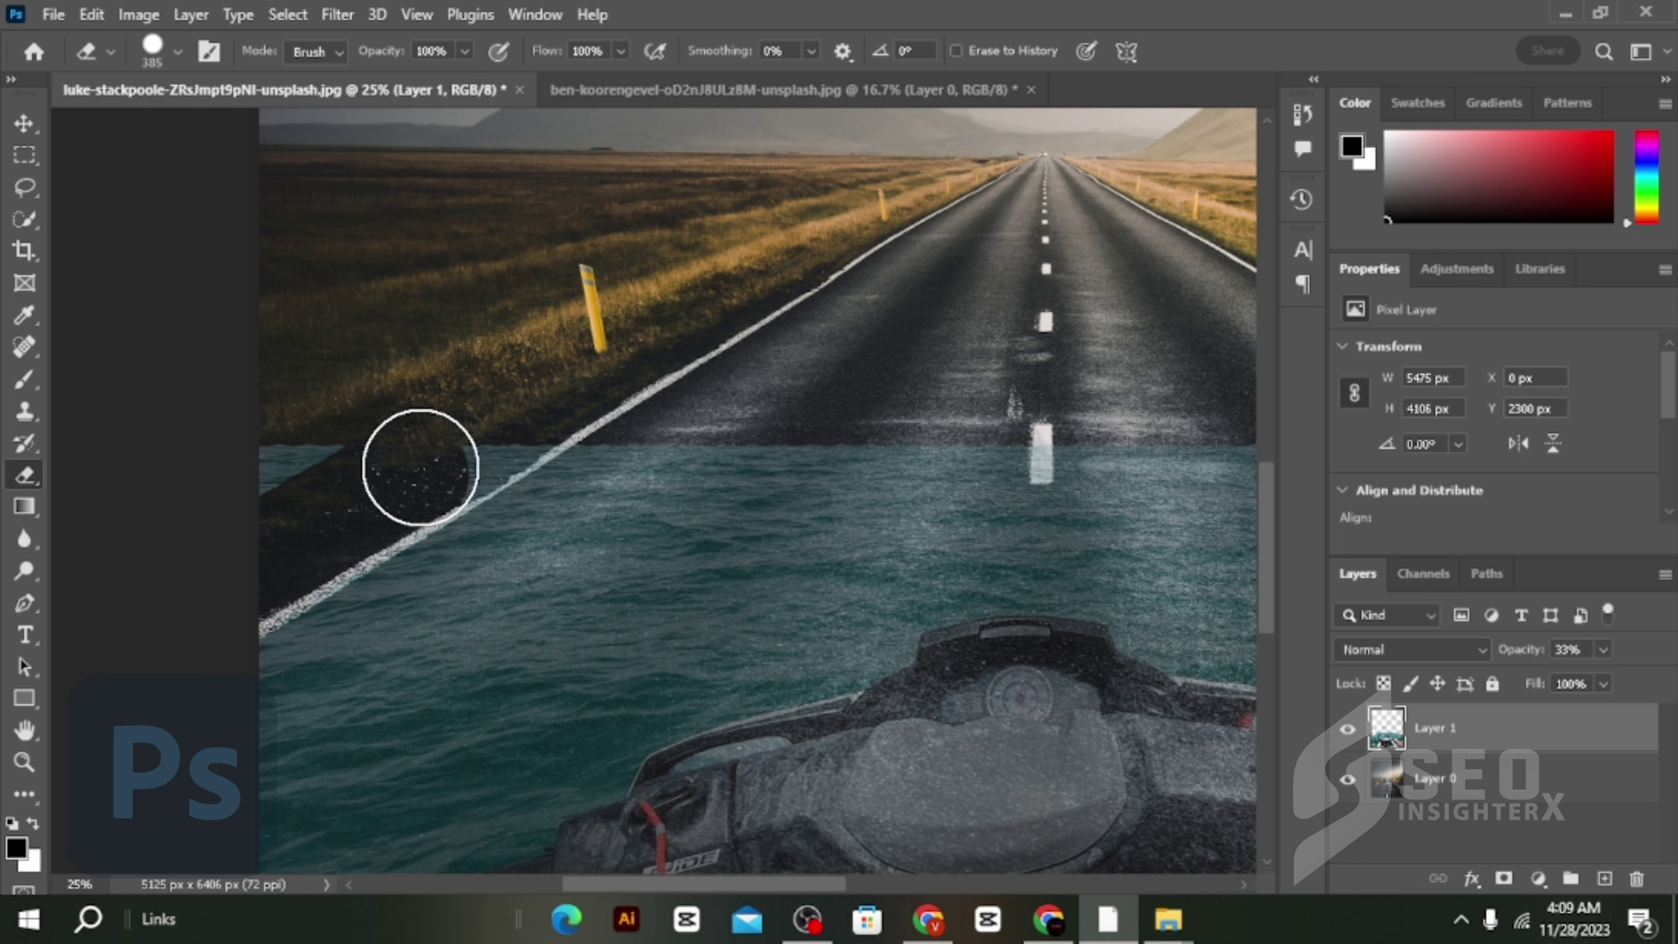
pyautogui.moveTo(420, 467); pyautogui.dragTo(468, 445)
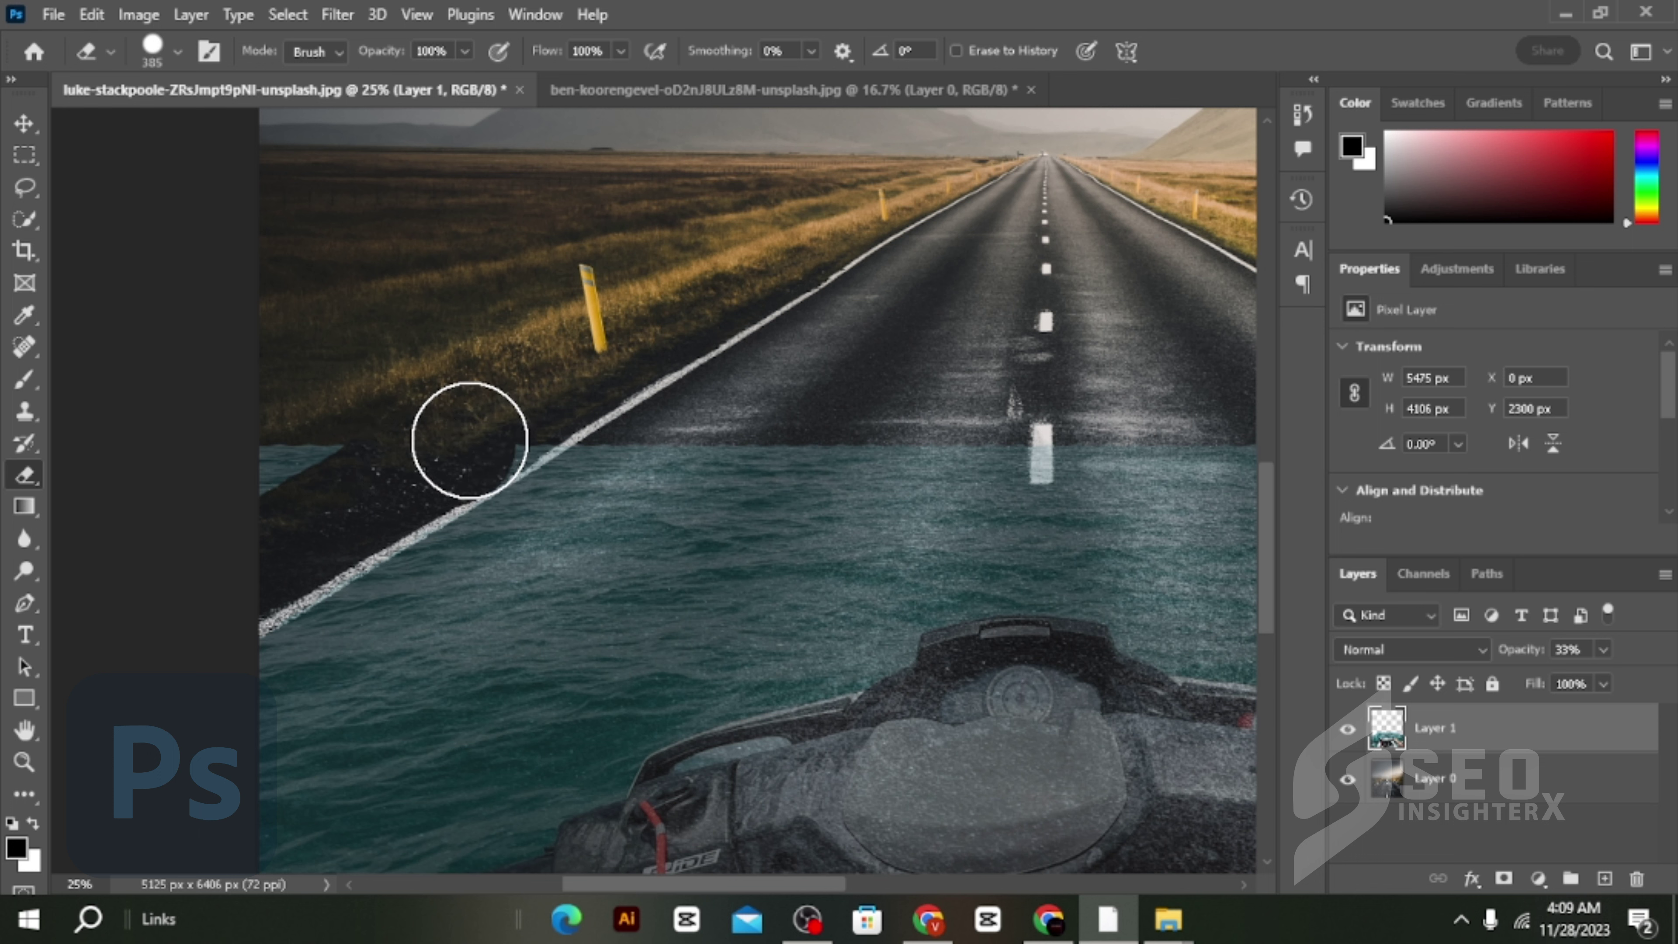
pyautogui.moveTo(491, 431); pyautogui.dragTo(502, 423)
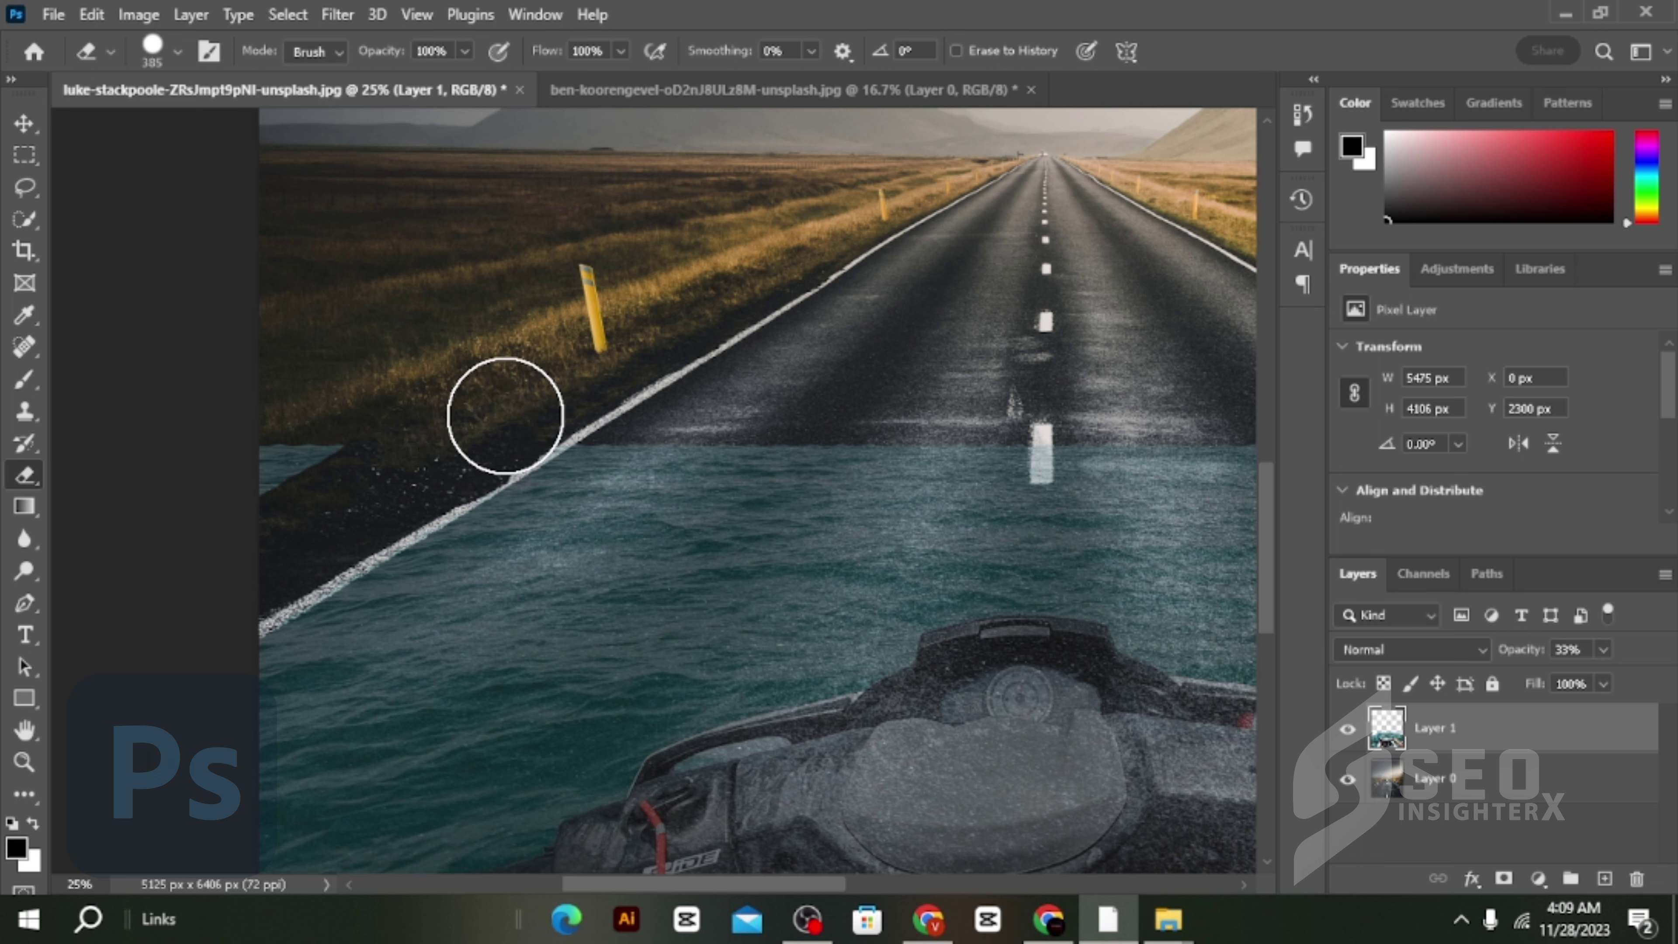
pyautogui.moveTo(337, 441); pyautogui.dragTo(184, 482)
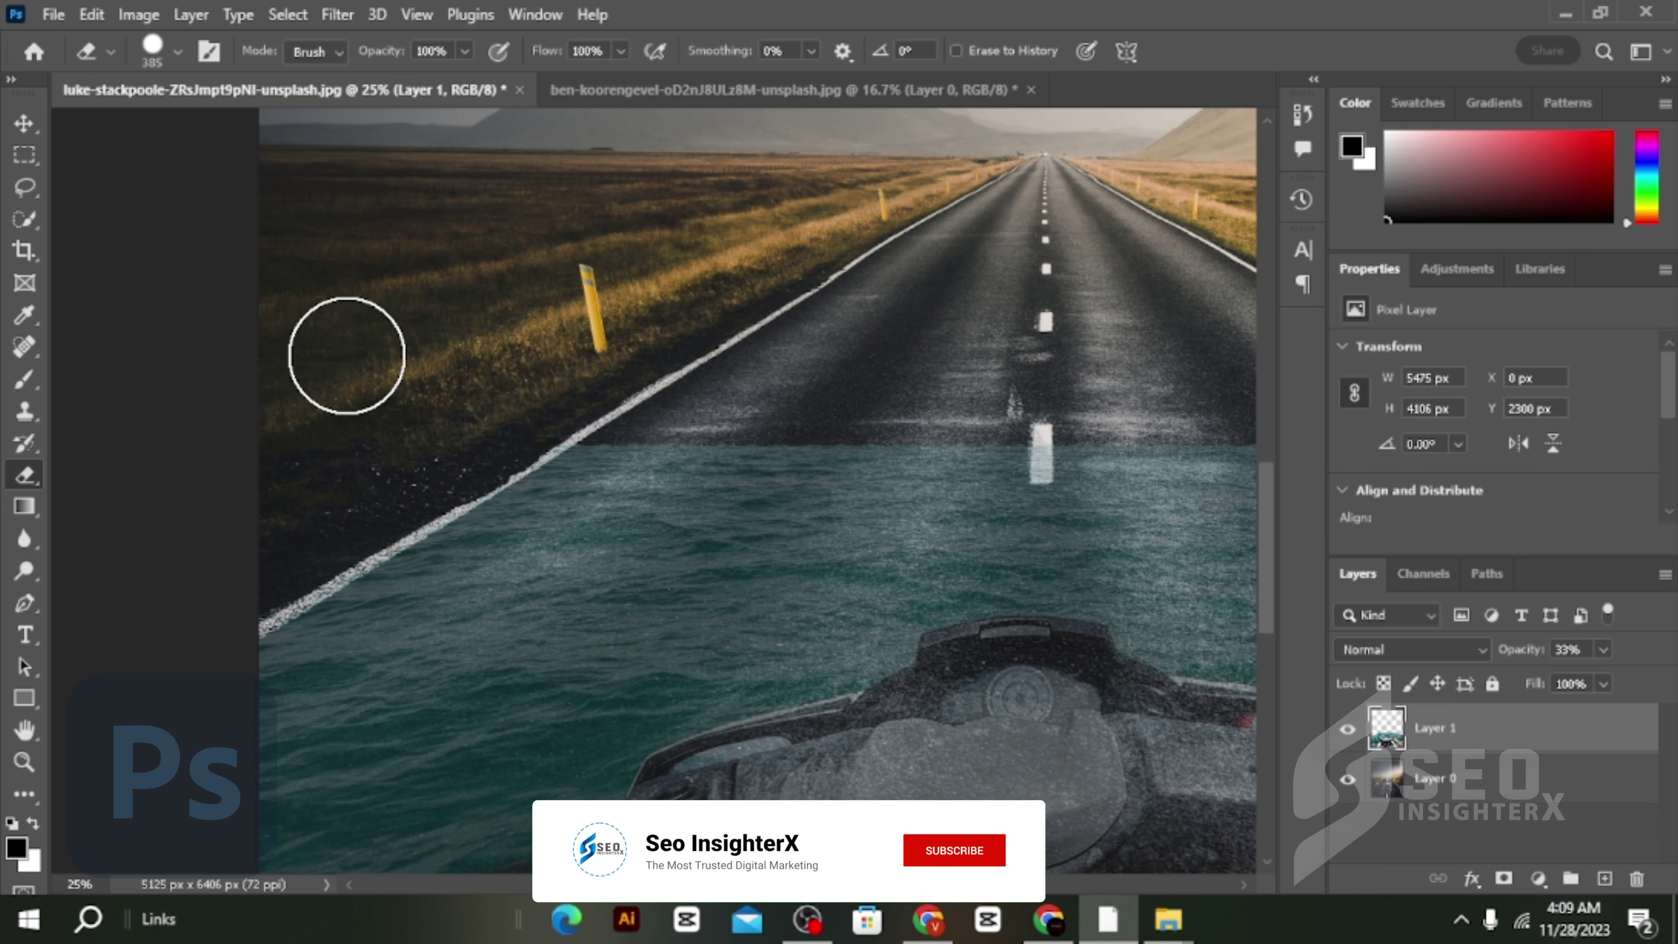
# Step: Nudge Layer 1 down into place over the road and restore its opacity to 100%
pyautogui.click(26, 124)
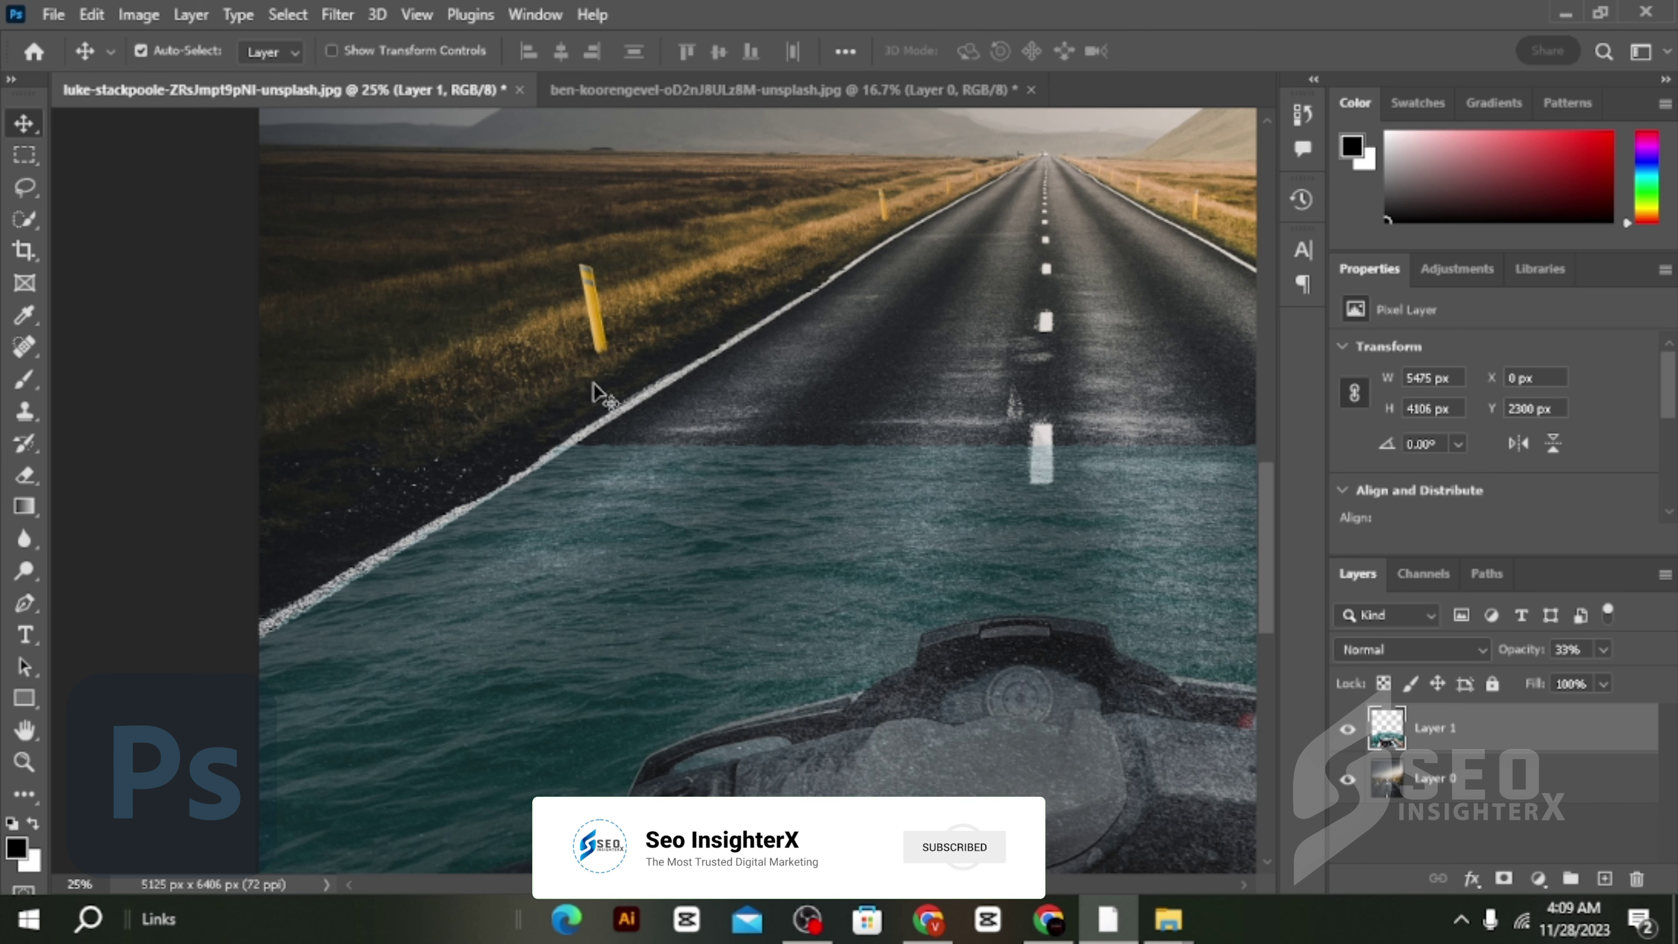
pyautogui.scroll(-2, 667, 423)
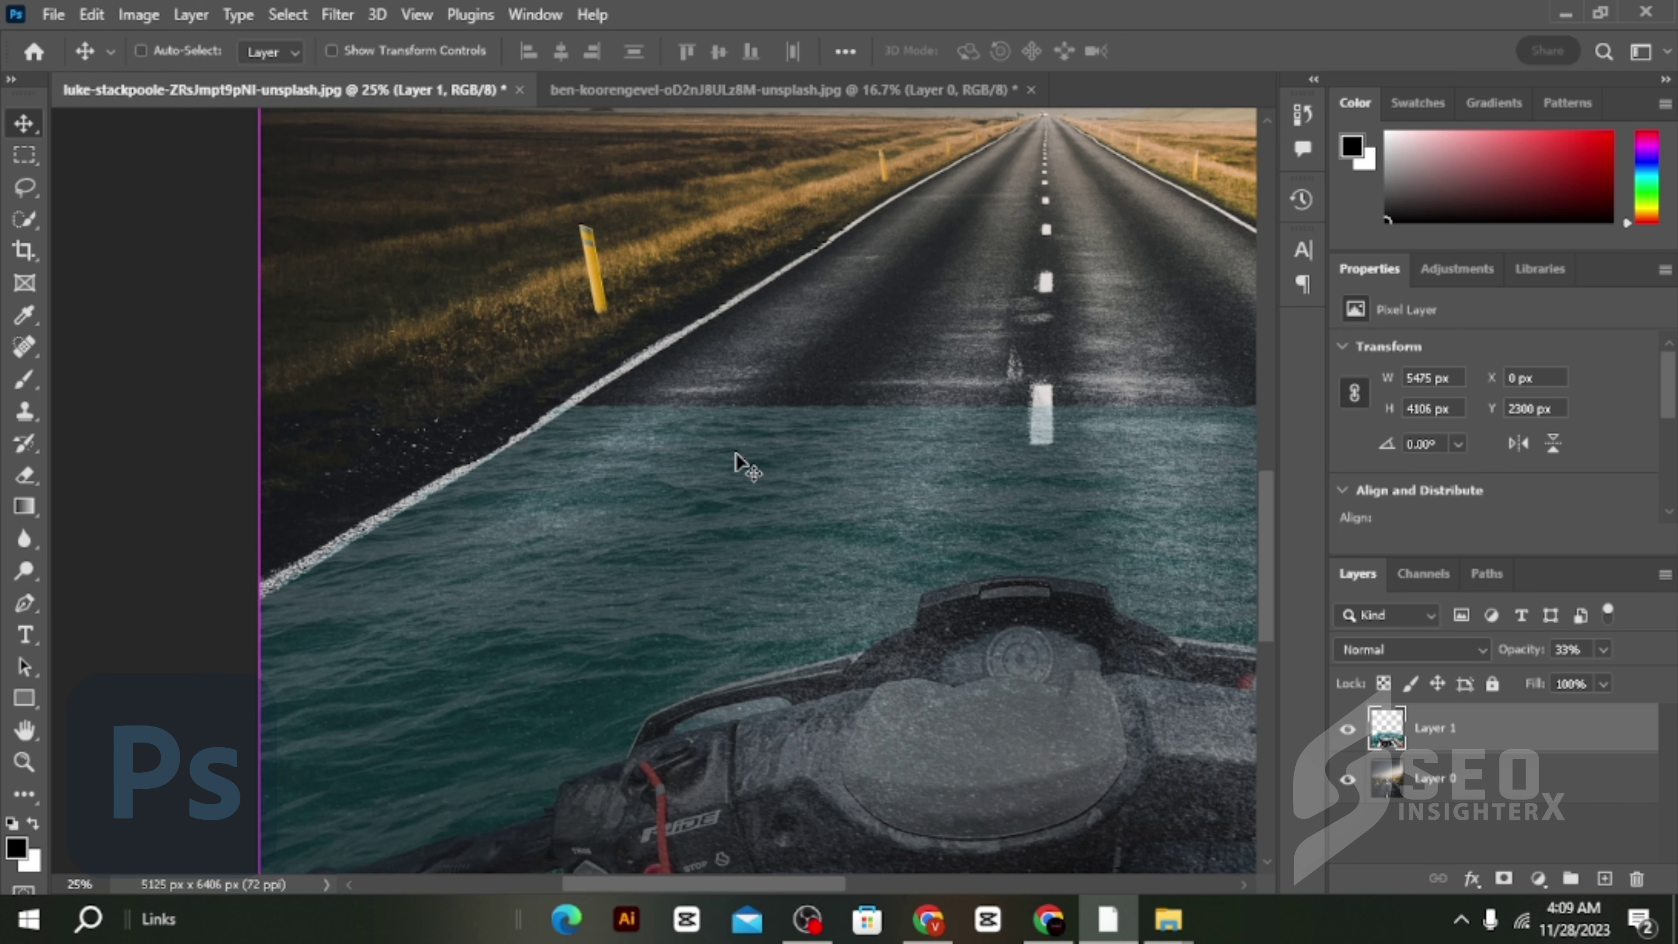
pyautogui.scroll(-2, 746, 466)
pyautogui.scroll(-2, 797, 487)
pyautogui.scroll(-1, 789, 492)
pyautogui.scroll(1, 787, 494)
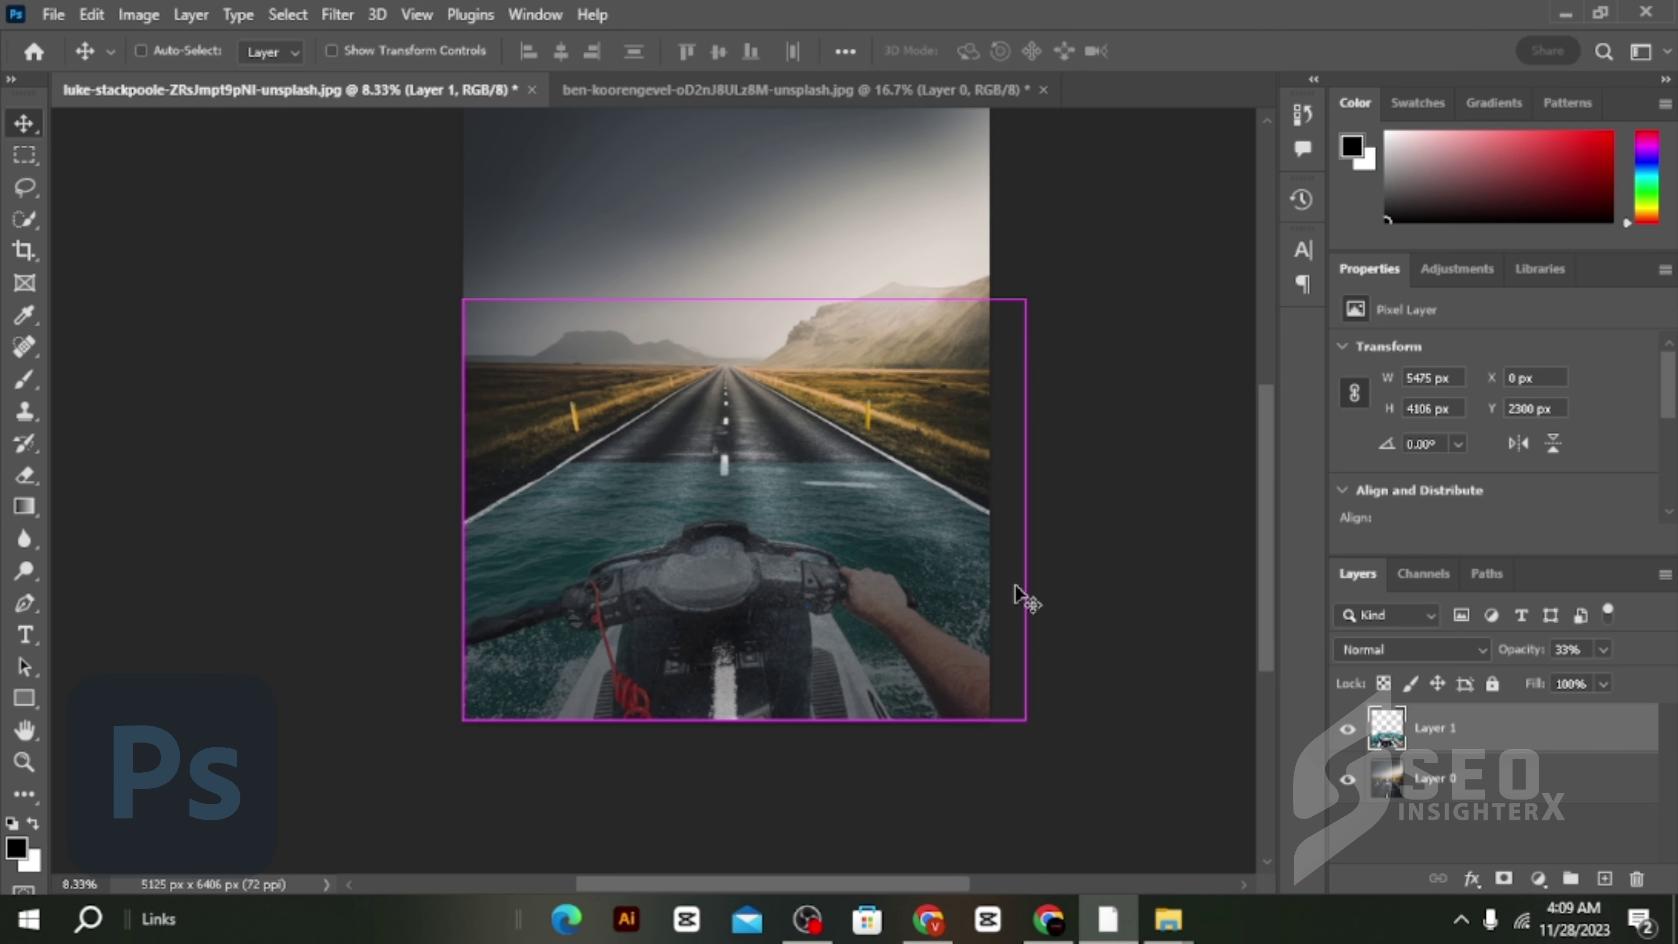
pyautogui.moveTo(1014, 585); pyautogui.dragTo(1015, 605)
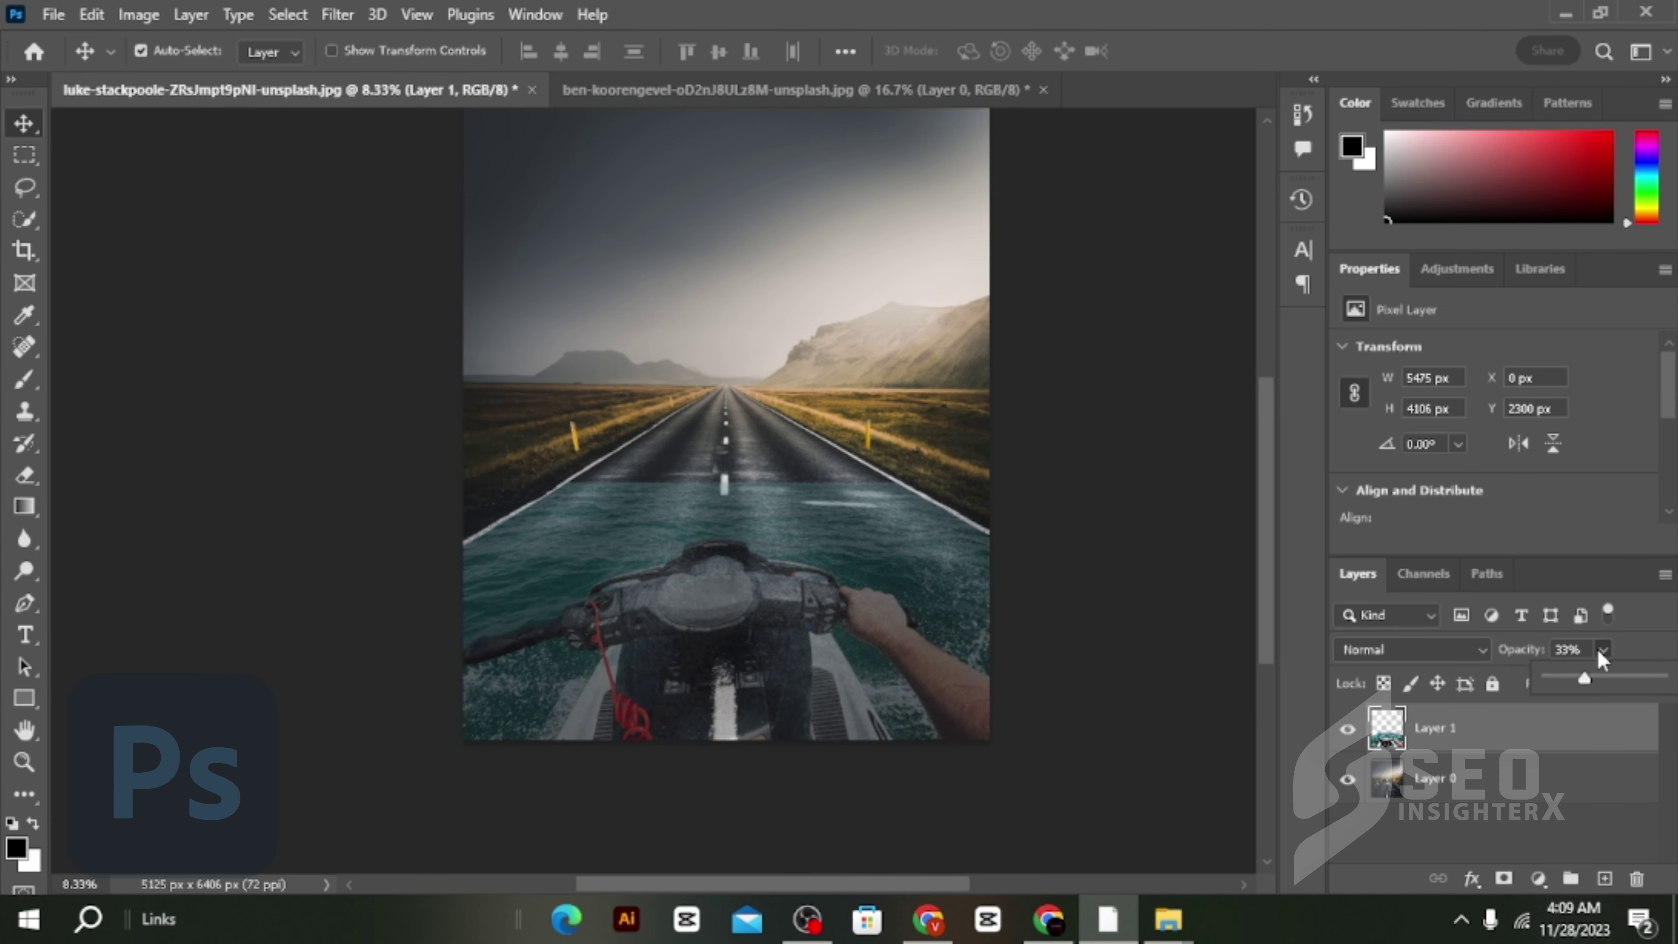
pyautogui.moveTo(1603, 681); pyautogui.dragTo(1660, 678)
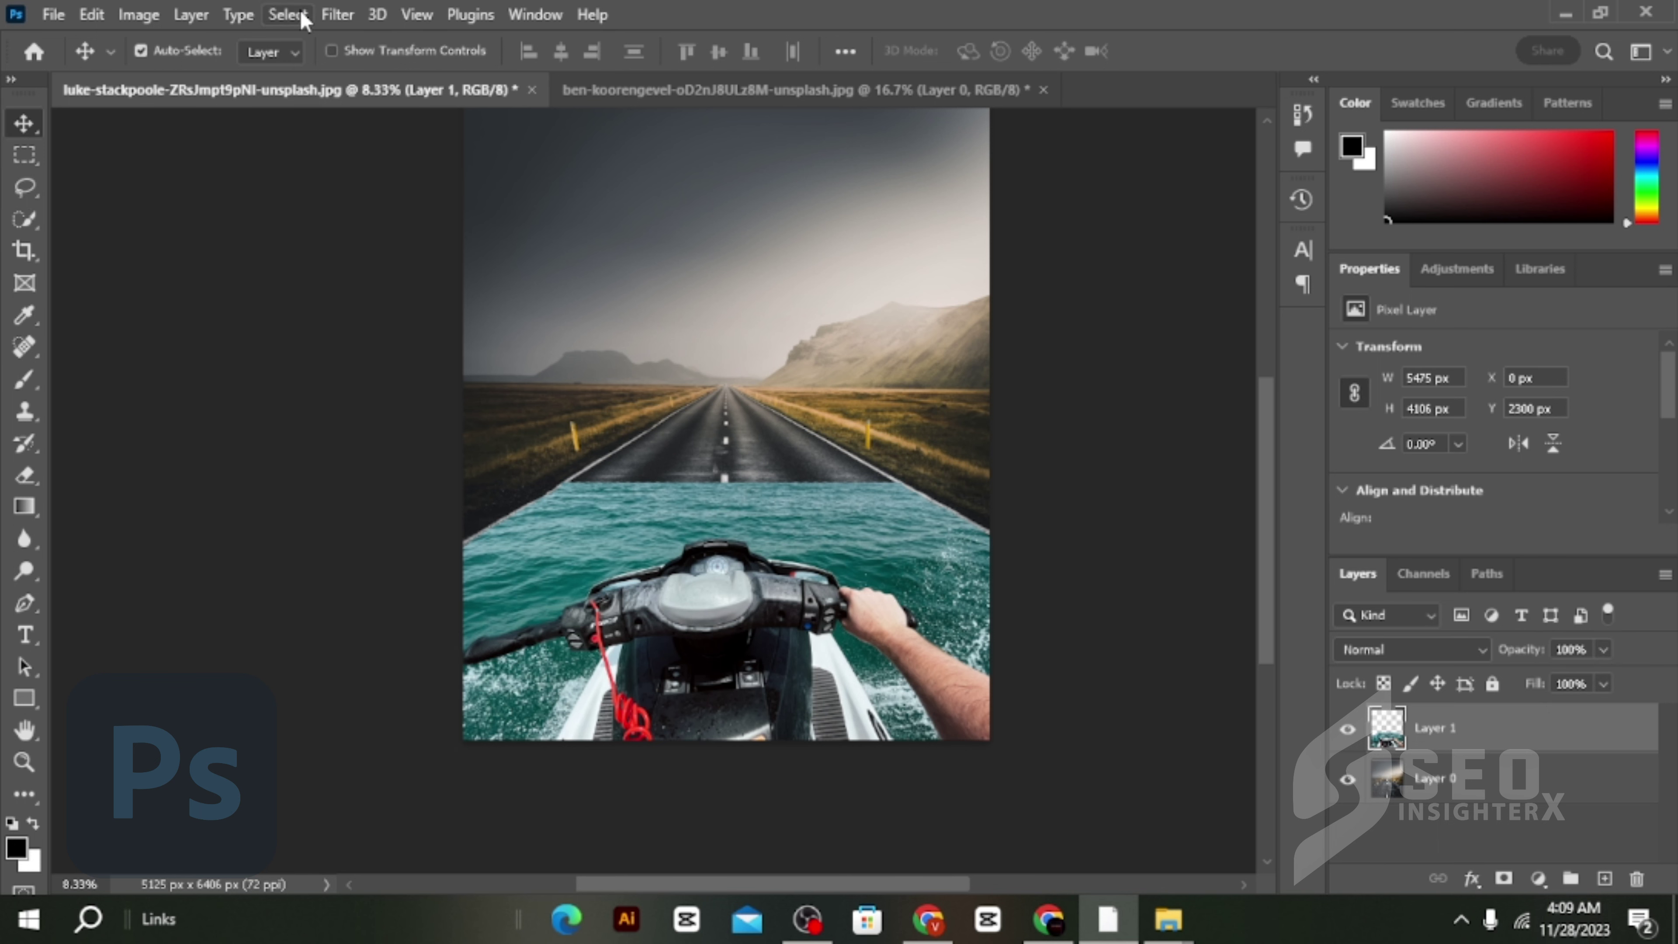
pyautogui.click(288, 14)
# Step: Select Subject to pick the jet ski and arm, then add the left white hull
pyautogui.click(330, 309)
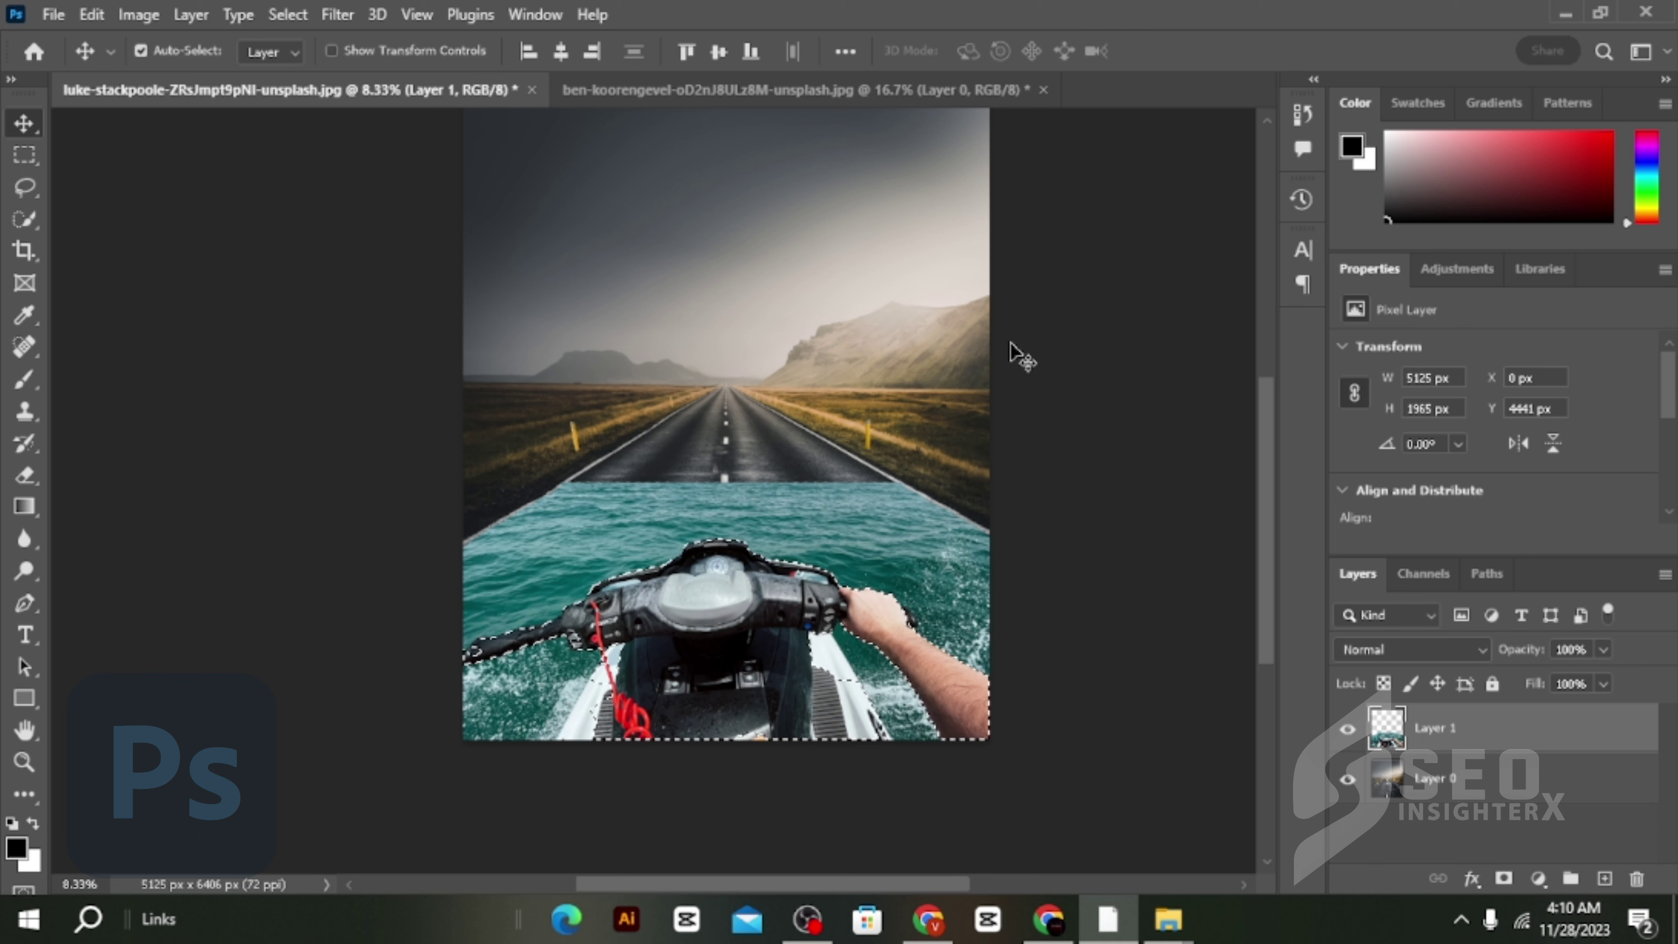
pyautogui.moveTo(800, 733); pyautogui.dragTo(801, 614)
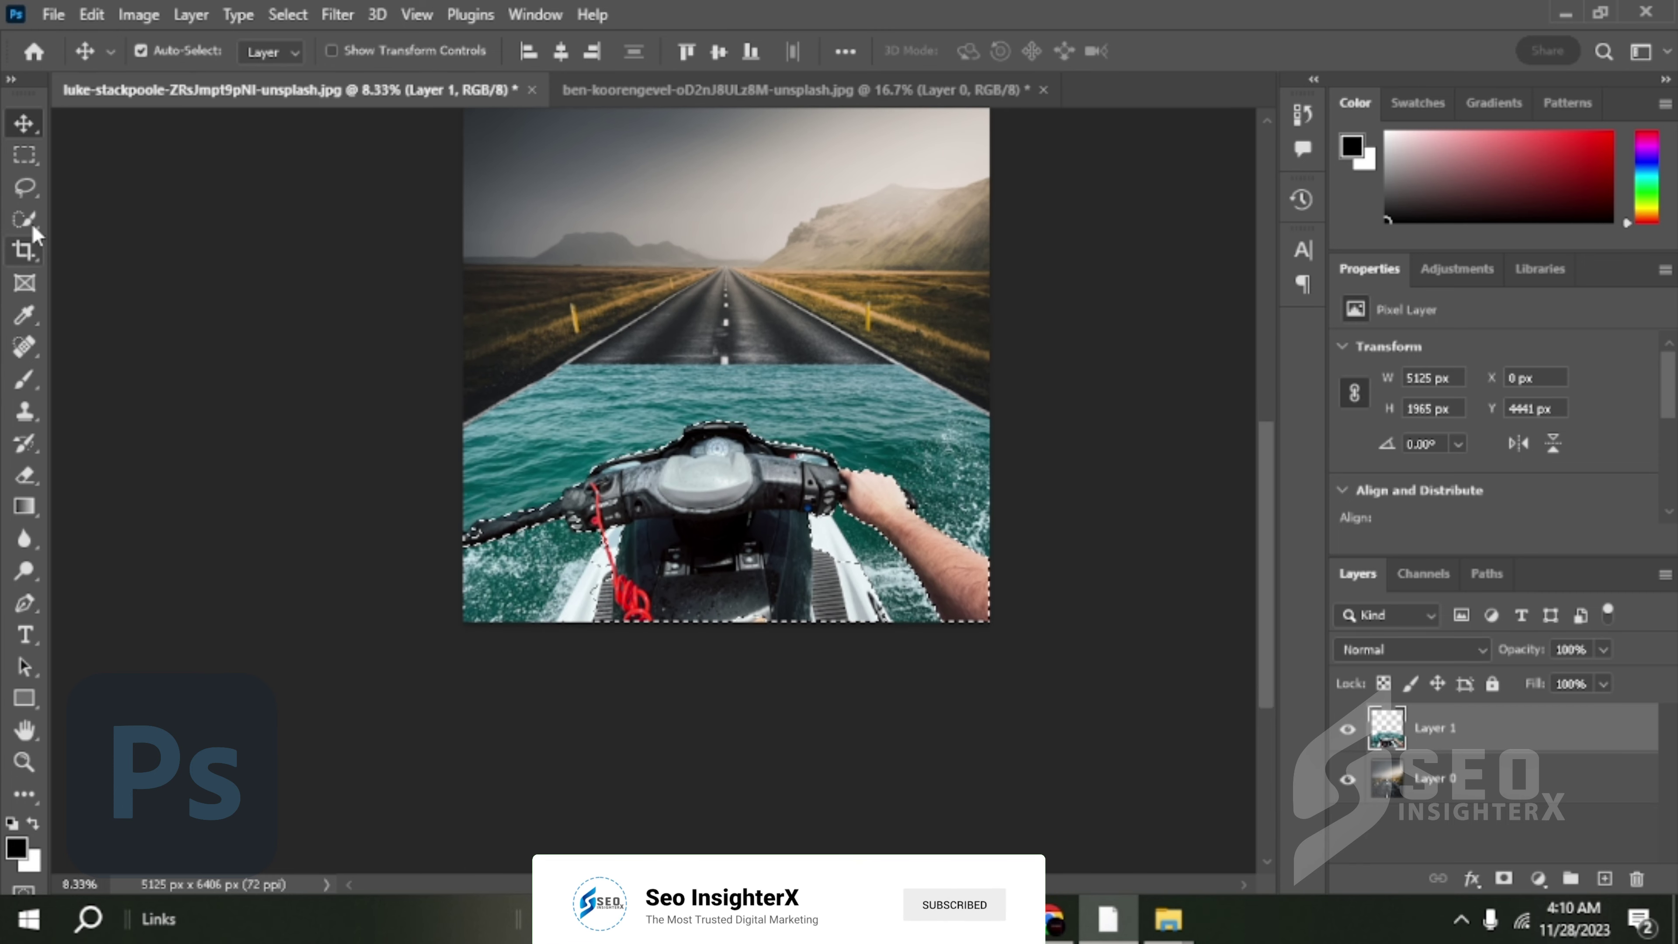
pyautogui.click(26, 221)
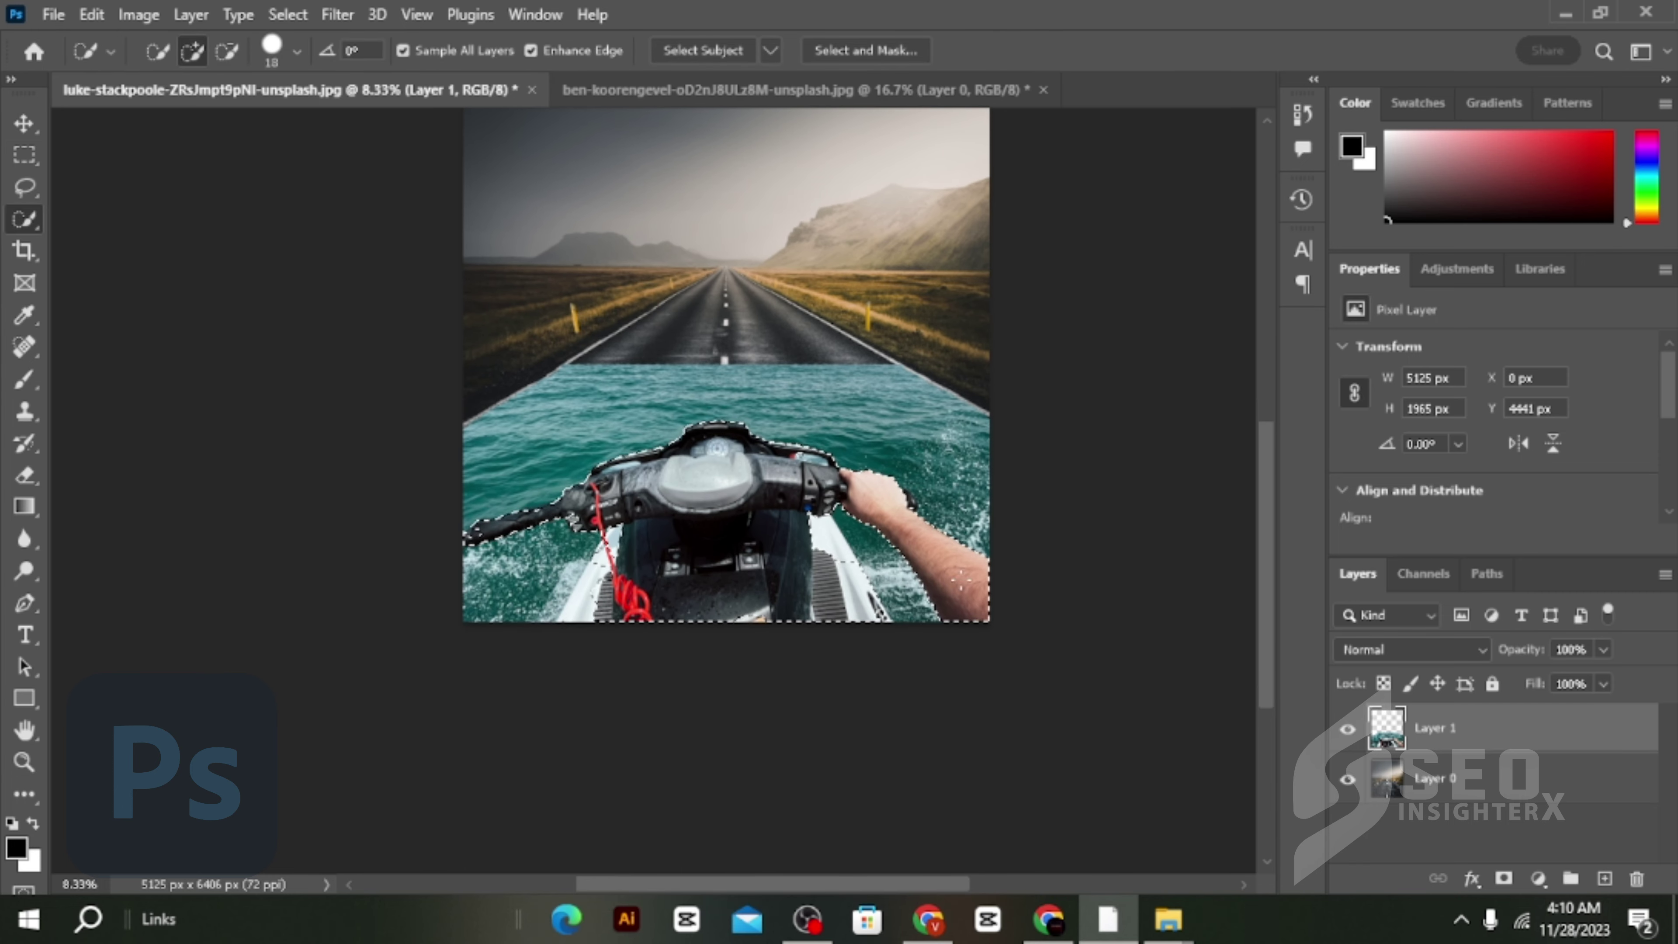
pyautogui.hotkey('ctrl', '+')
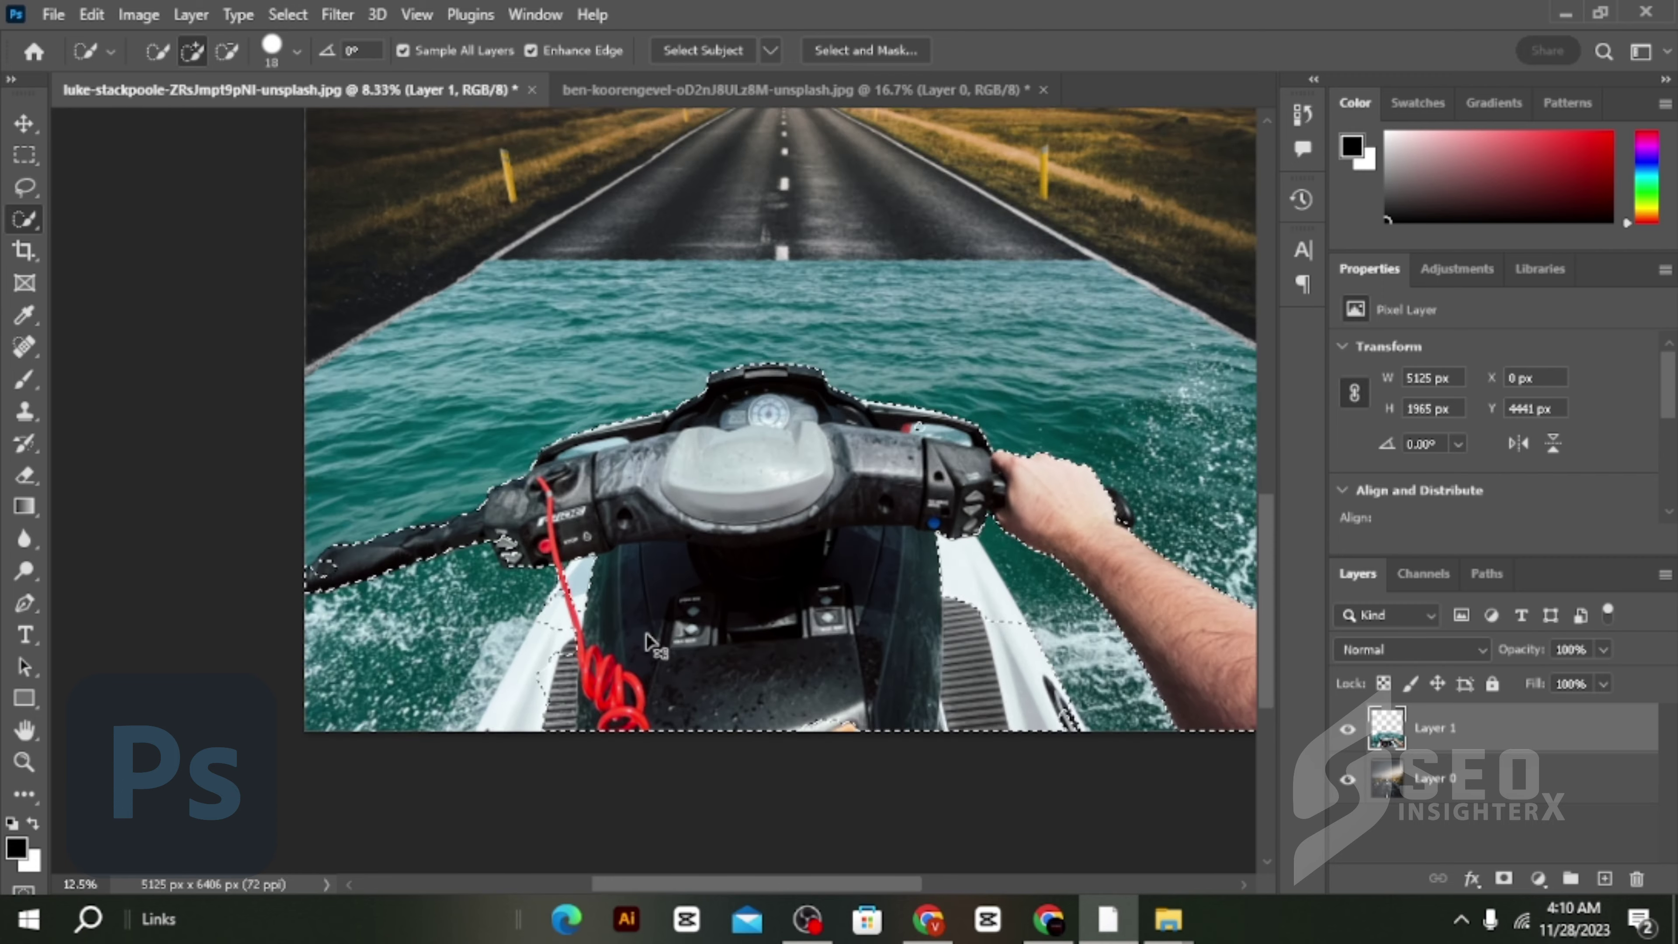
pyautogui.scroll(1, 646, 635)
pyautogui.scroll(1, 639, 639)
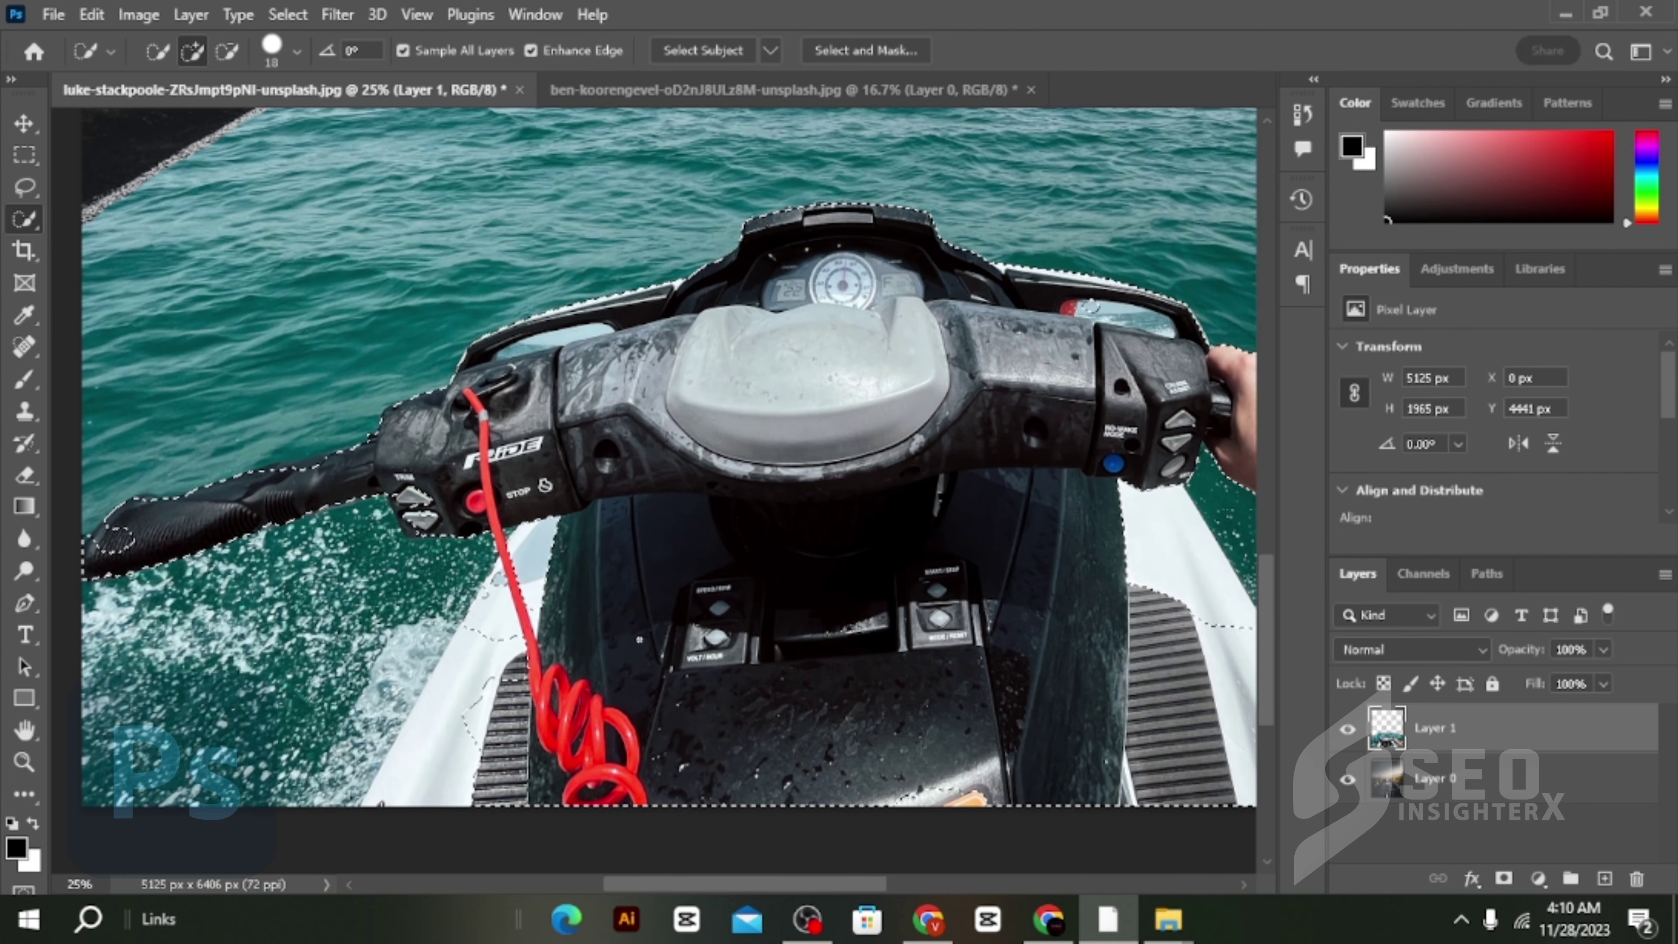
pyautogui.scroll(-2, 638, 637)
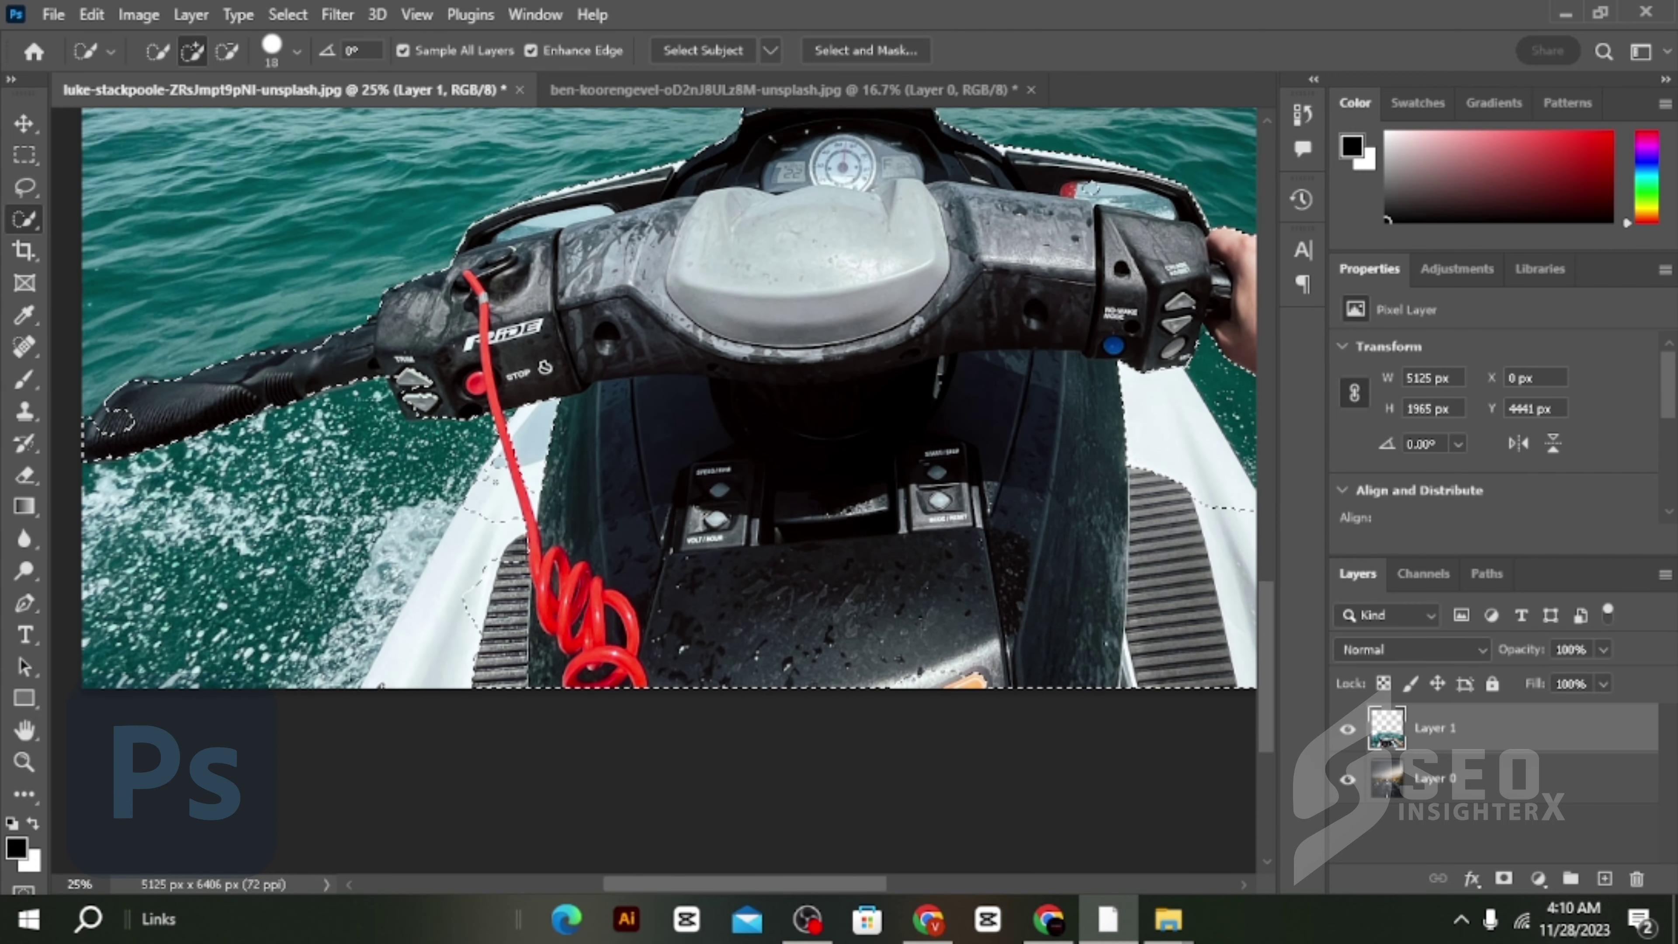
pyautogui.moveTo(494, 482); pyautogui.dragTo(471, 531)
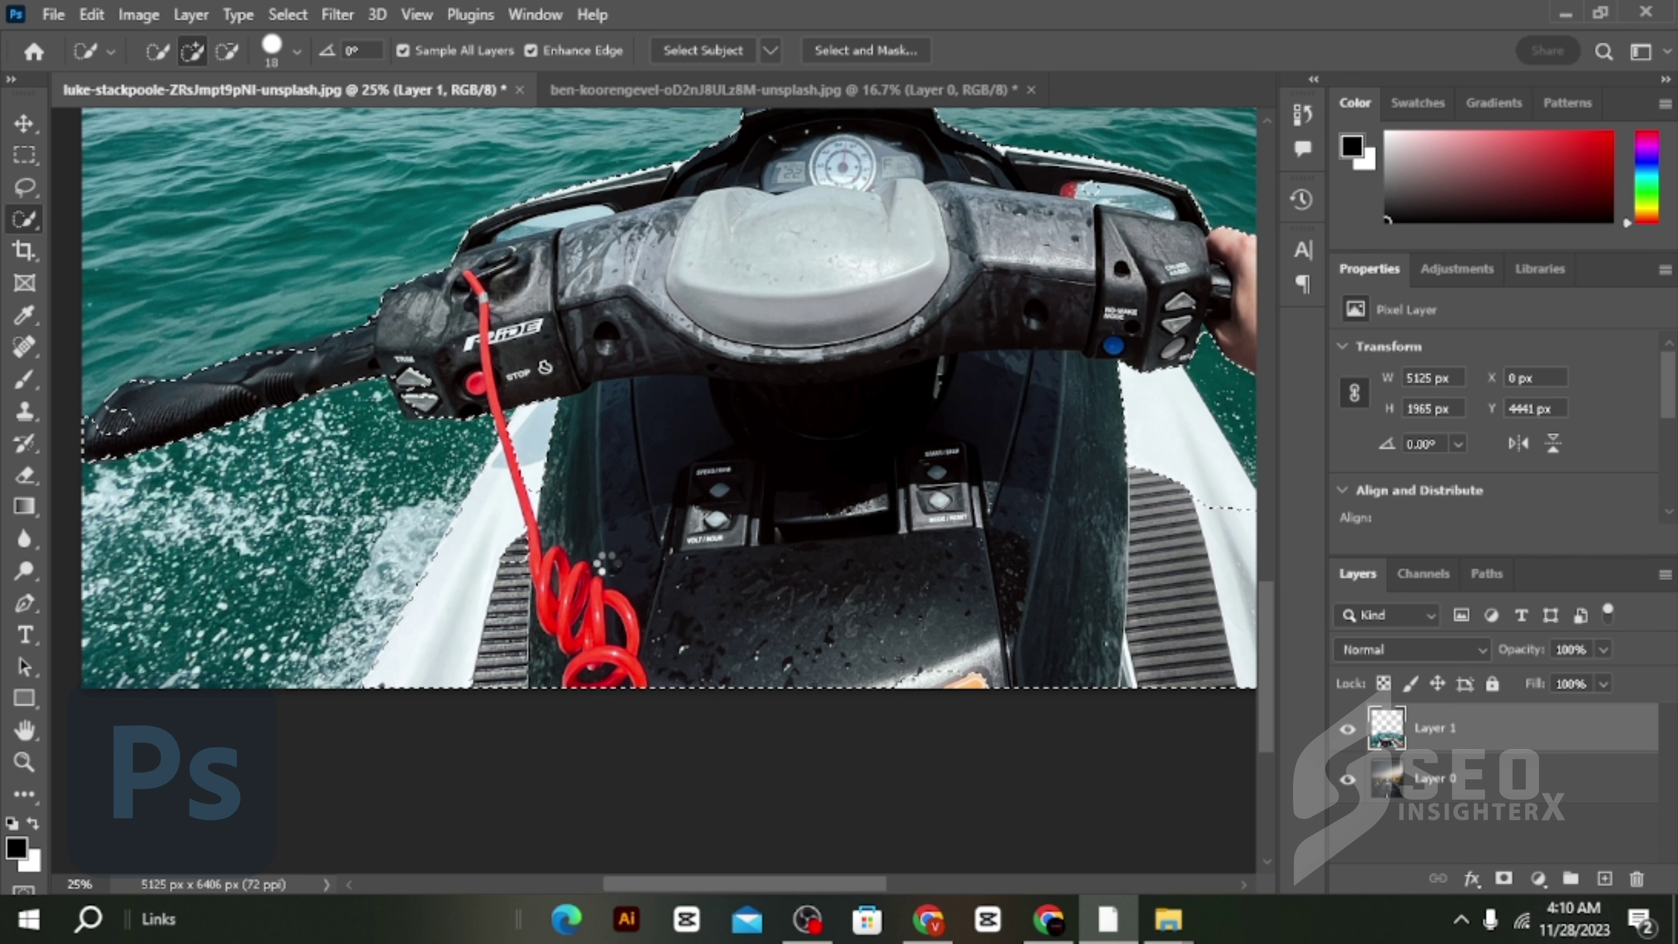
# Step: Add the white hull right of the footwell to the selection
pyautogui.hscroll(1, 627, 554)
pyautogui.hscroll(1, 634, 555)
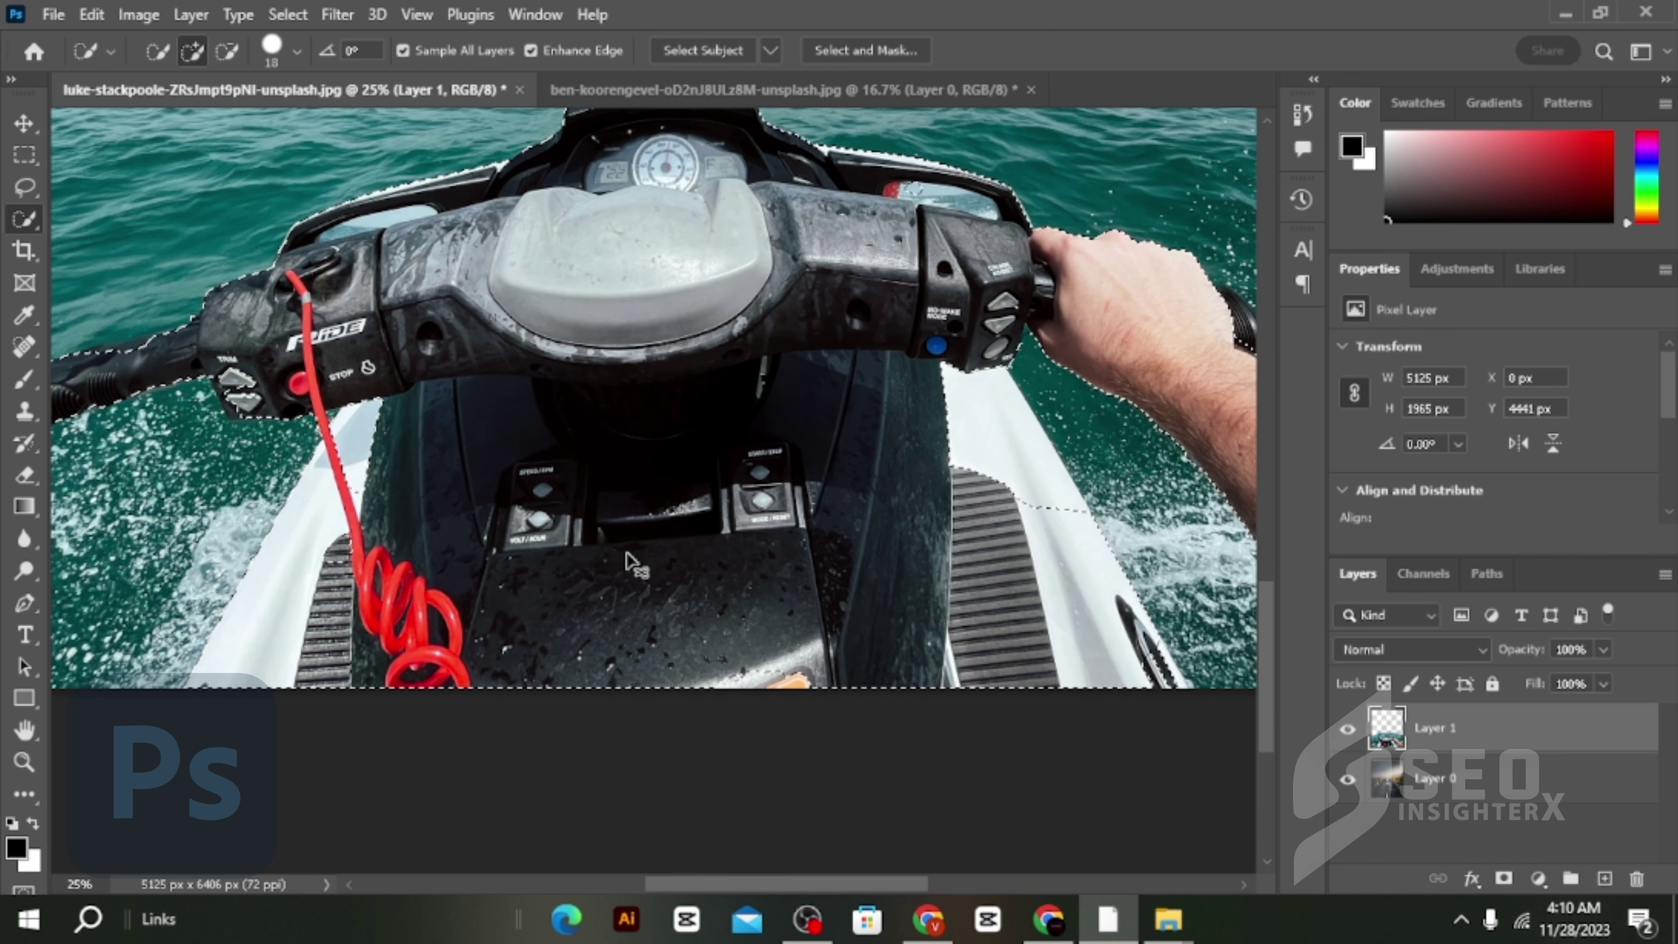
pyautogui.hscroll(1, 726, 568)
pyautogui.moveTo(971, 547); pyautogui.dragTo(980, 522)
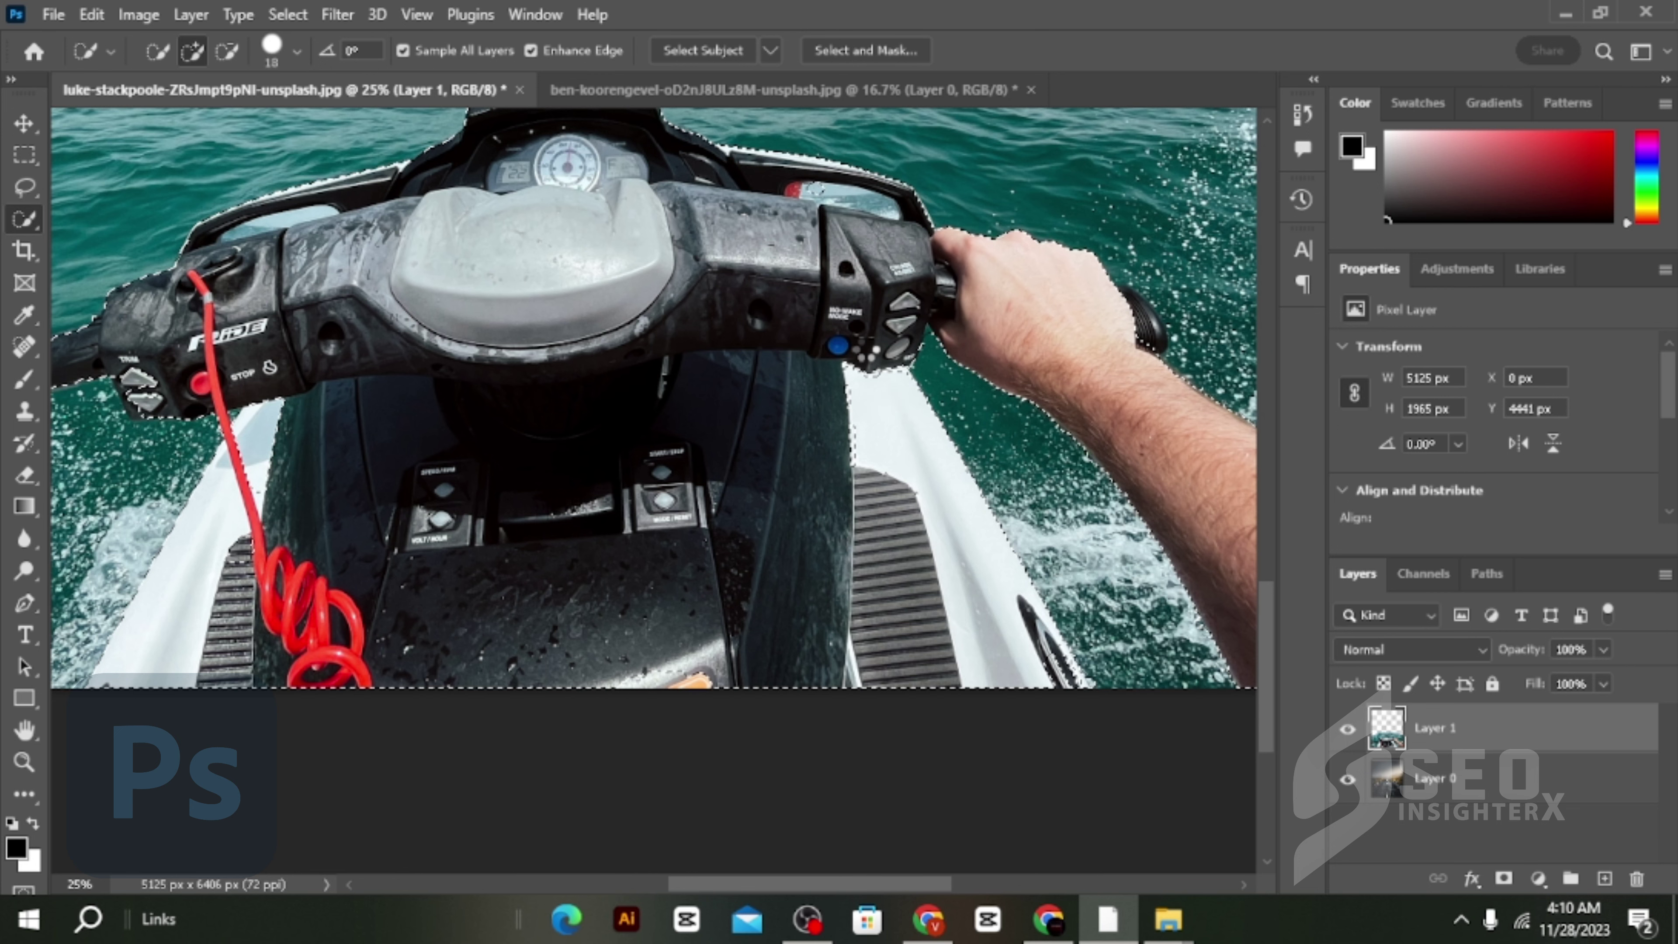
pyautogui.scroll(1, 561, 384)
pyautogui.hscroll(-1, 561, 384)
pyautogui.hscroll(-1, 561, 384)
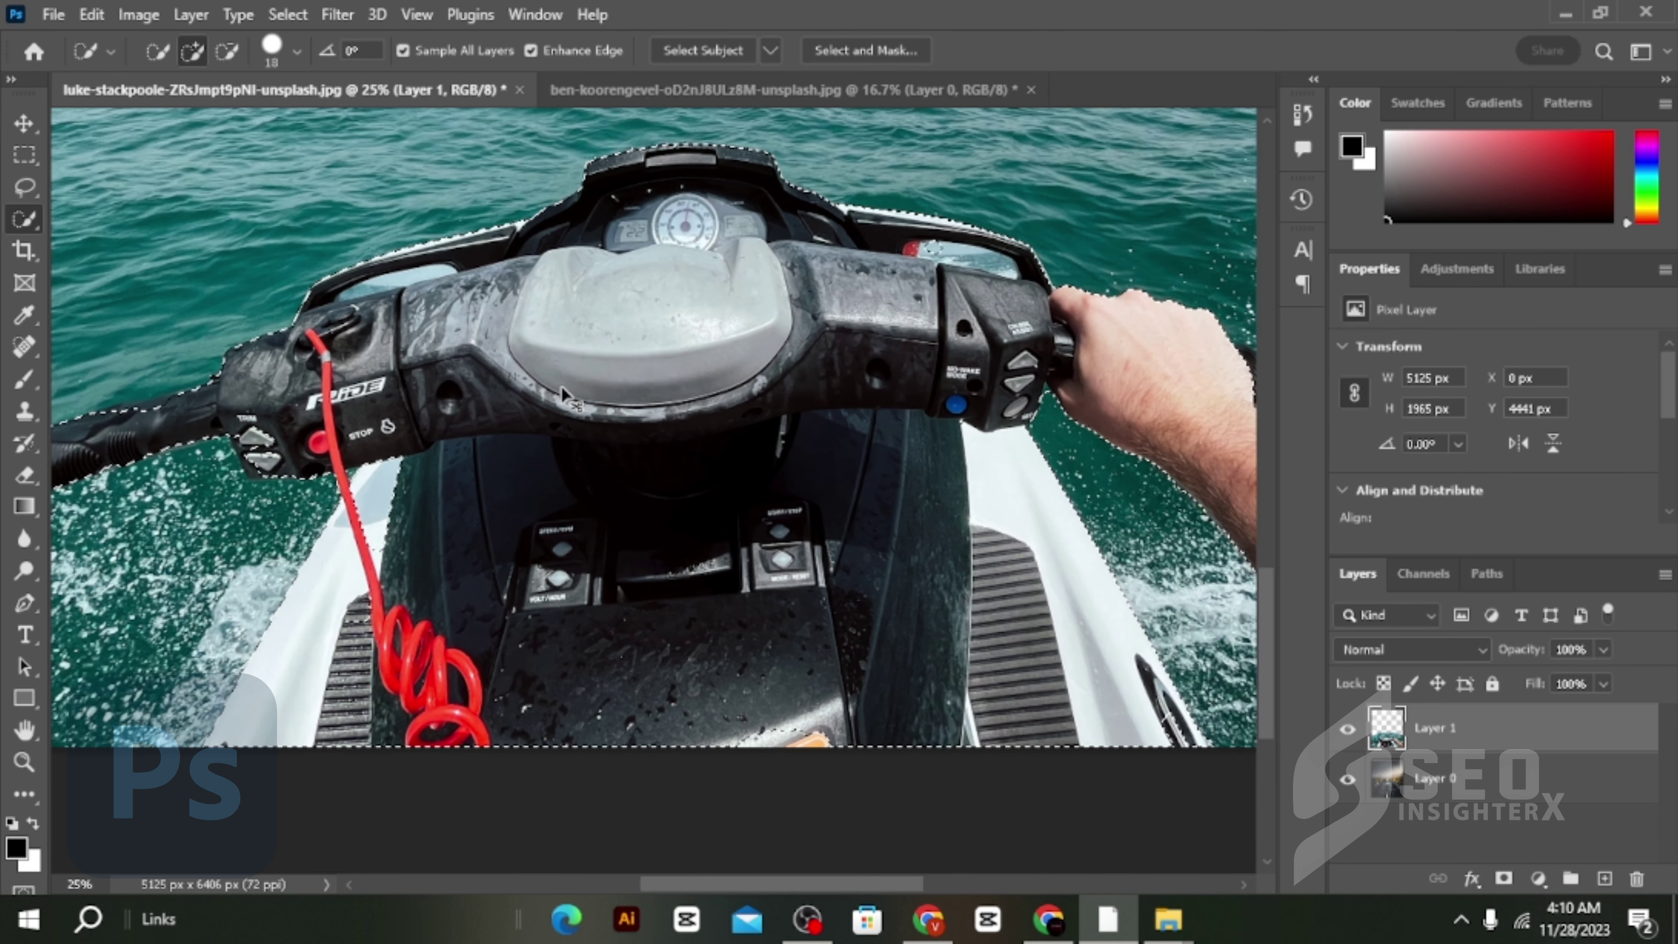
pyautogui.hscroll(-1, 561, 384)
pyautogui.hscroll(-2, 561, 384)
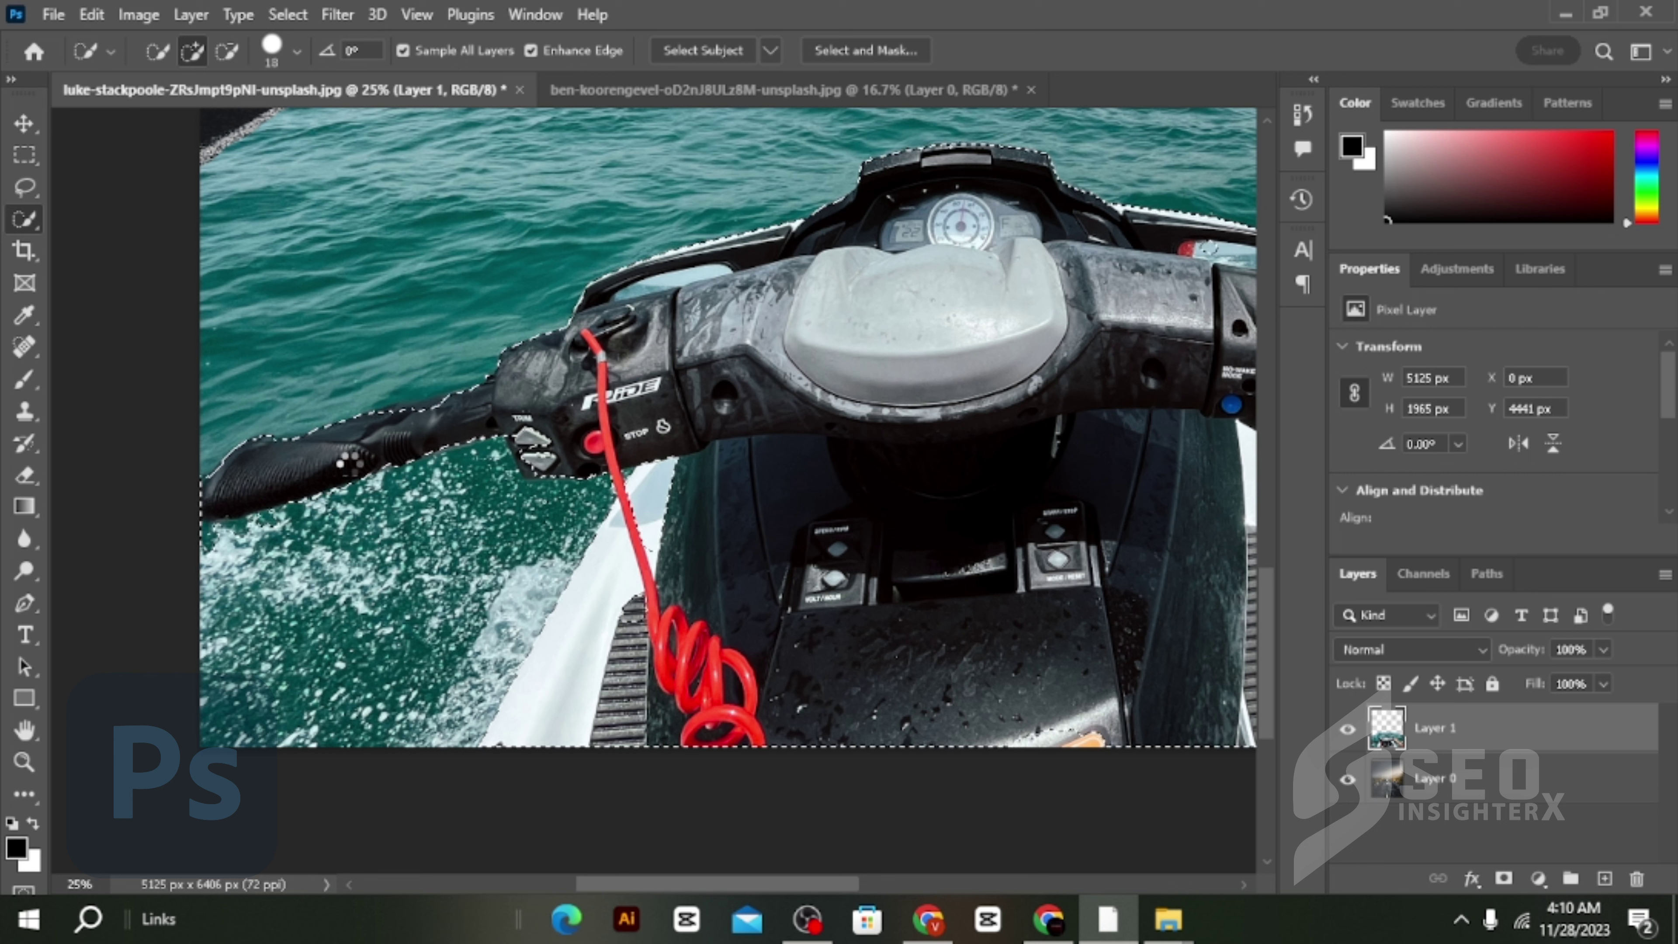
# Step: Trim the selection below the handlebar and include the red lanyard cord
pyautogui.press('alt')
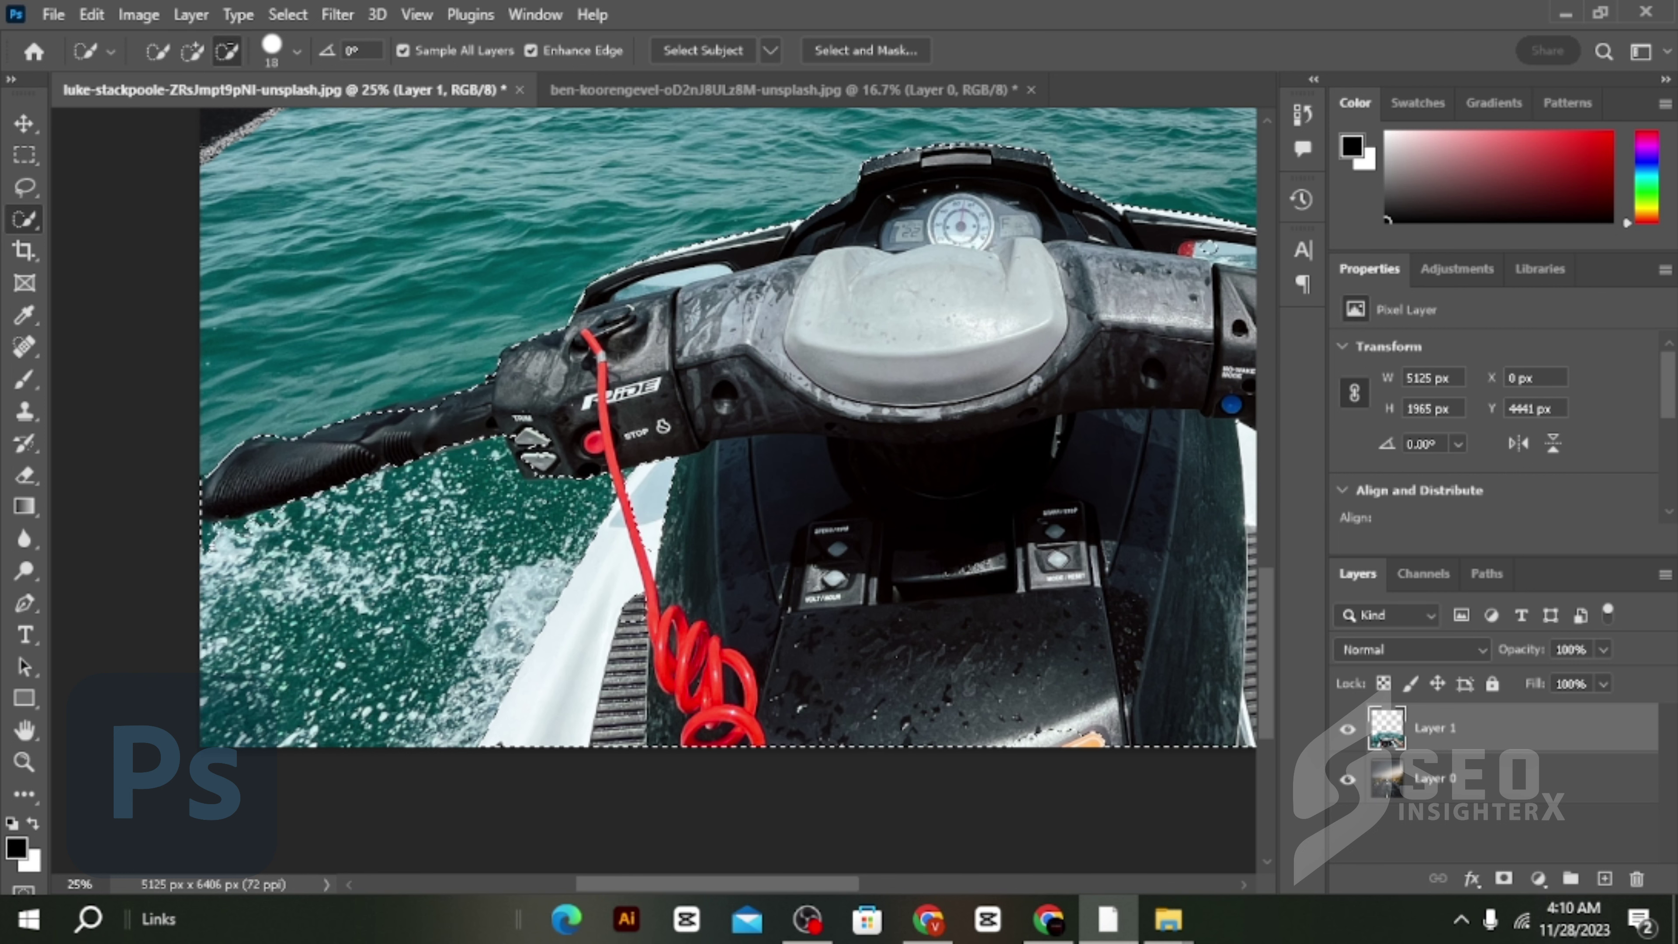
pyautogui.click(336, 527)
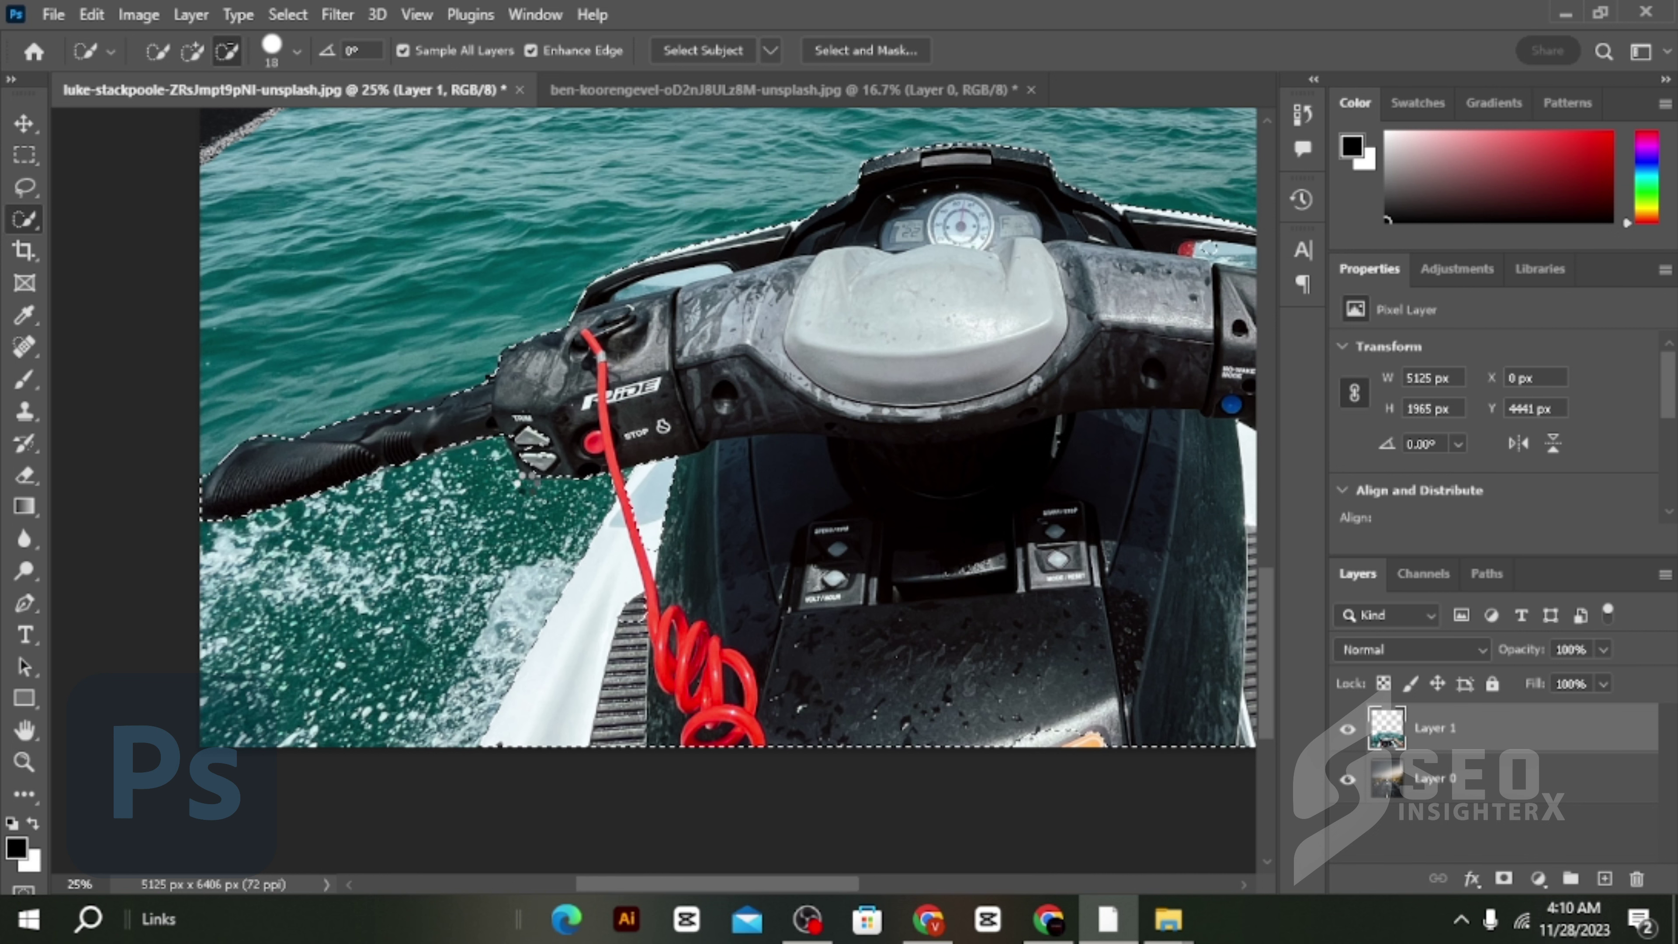
pyautogui.click(526, 482)
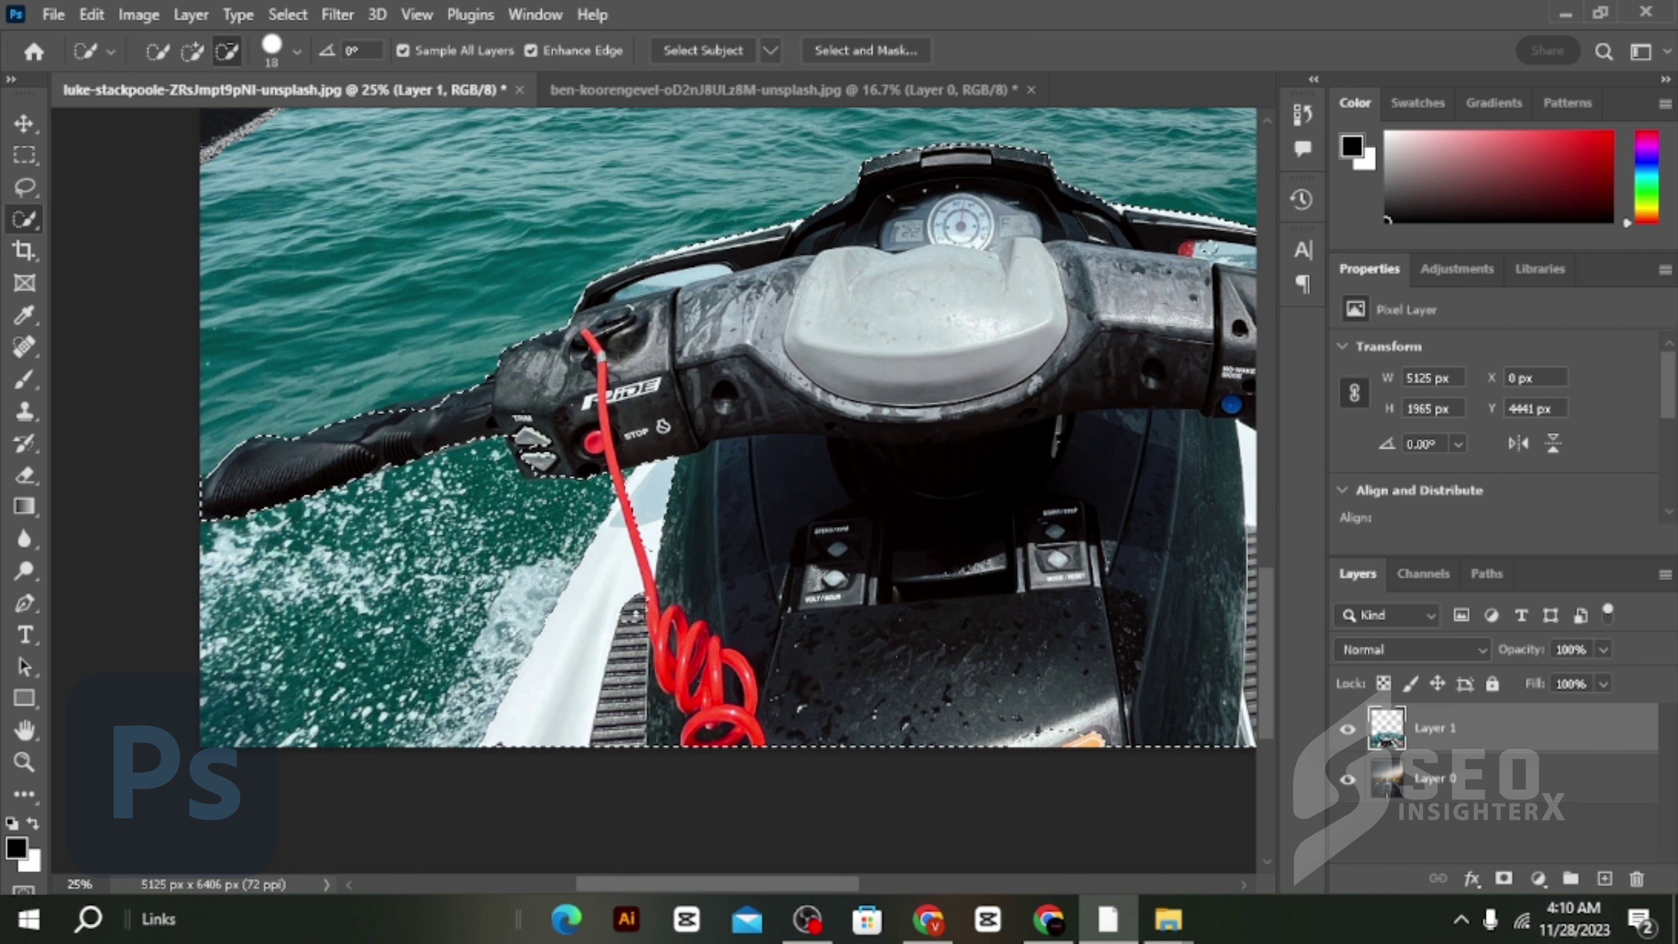
pyautogui.moveTo(598, 360); pyautogui.dragTo(651, 582)
pyautogui.click(614, 462)
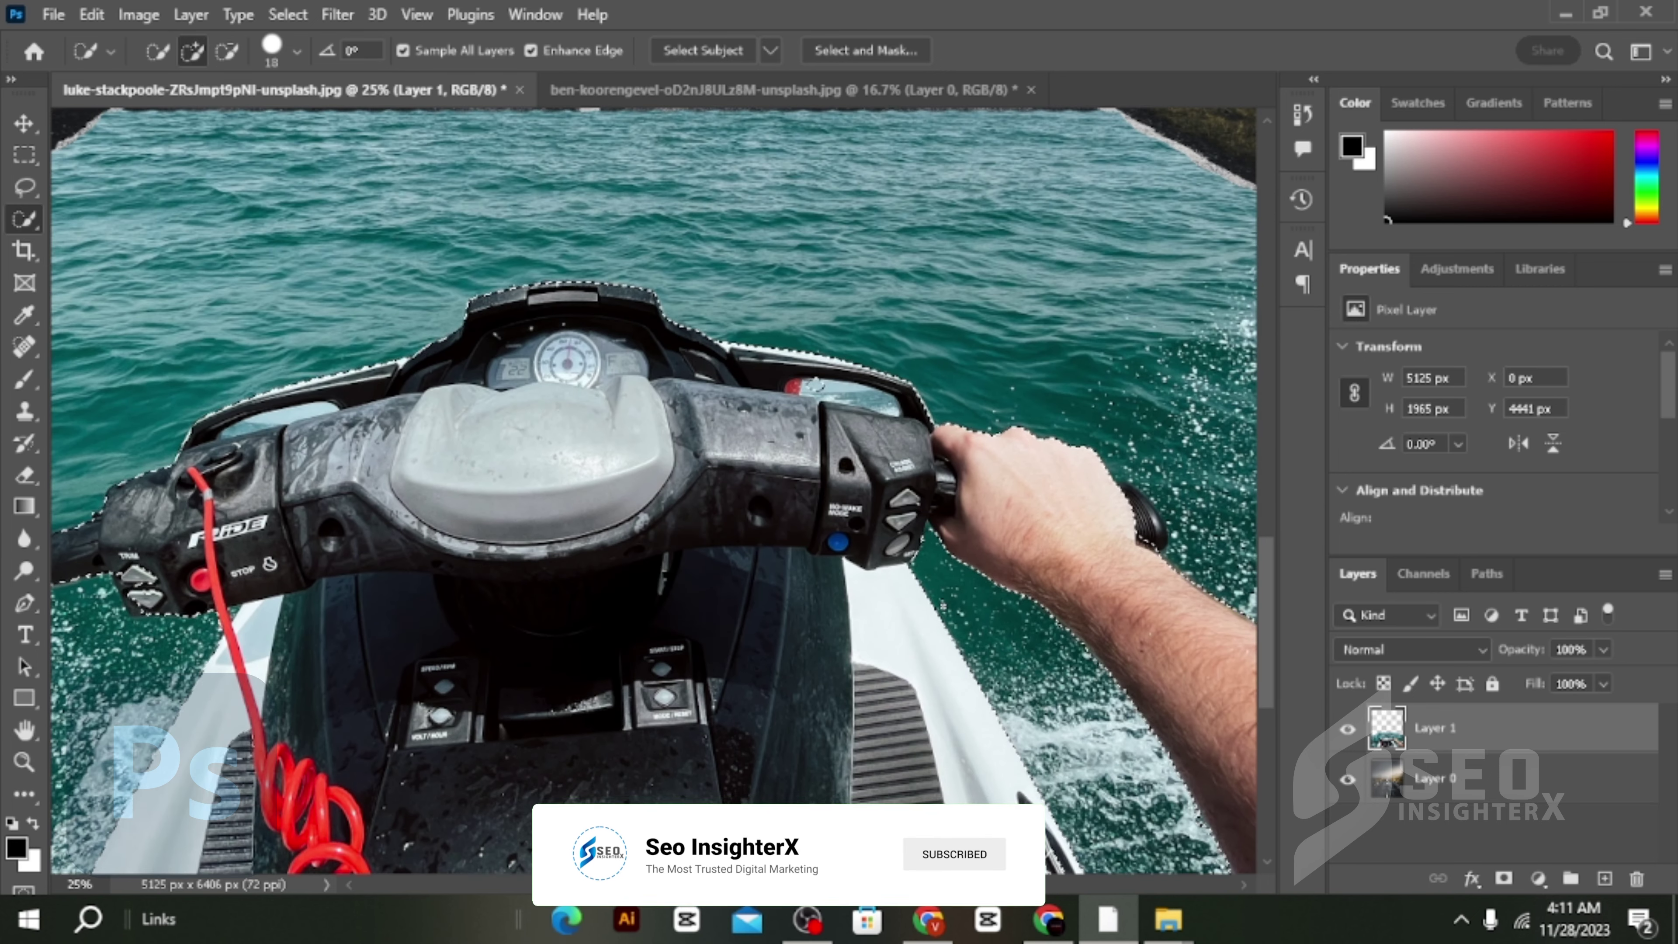
# Step: Remove the windshield, clean edges around the hand and arm, and copy to Layer 2
pyautogui.hotkey('ctrl', '+')
pyautogui.click(227, 50)
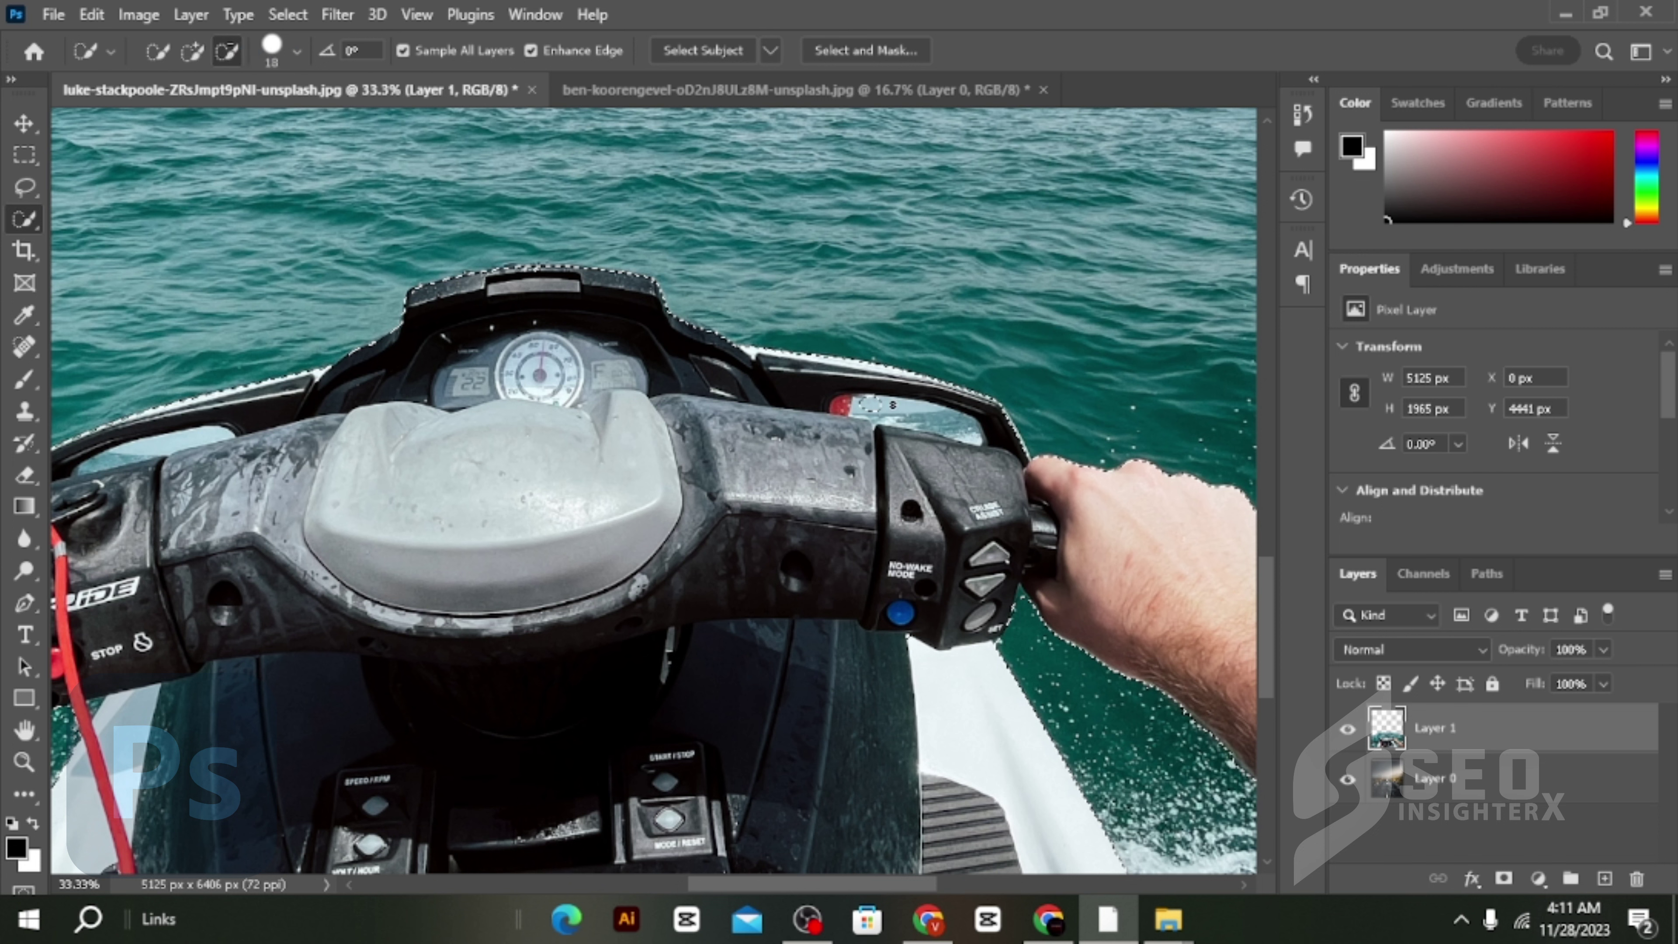
pyautogui.moveTo(862, 403); pyautogui.dragTo(935, 405)
pyautogui.click(995, 438)
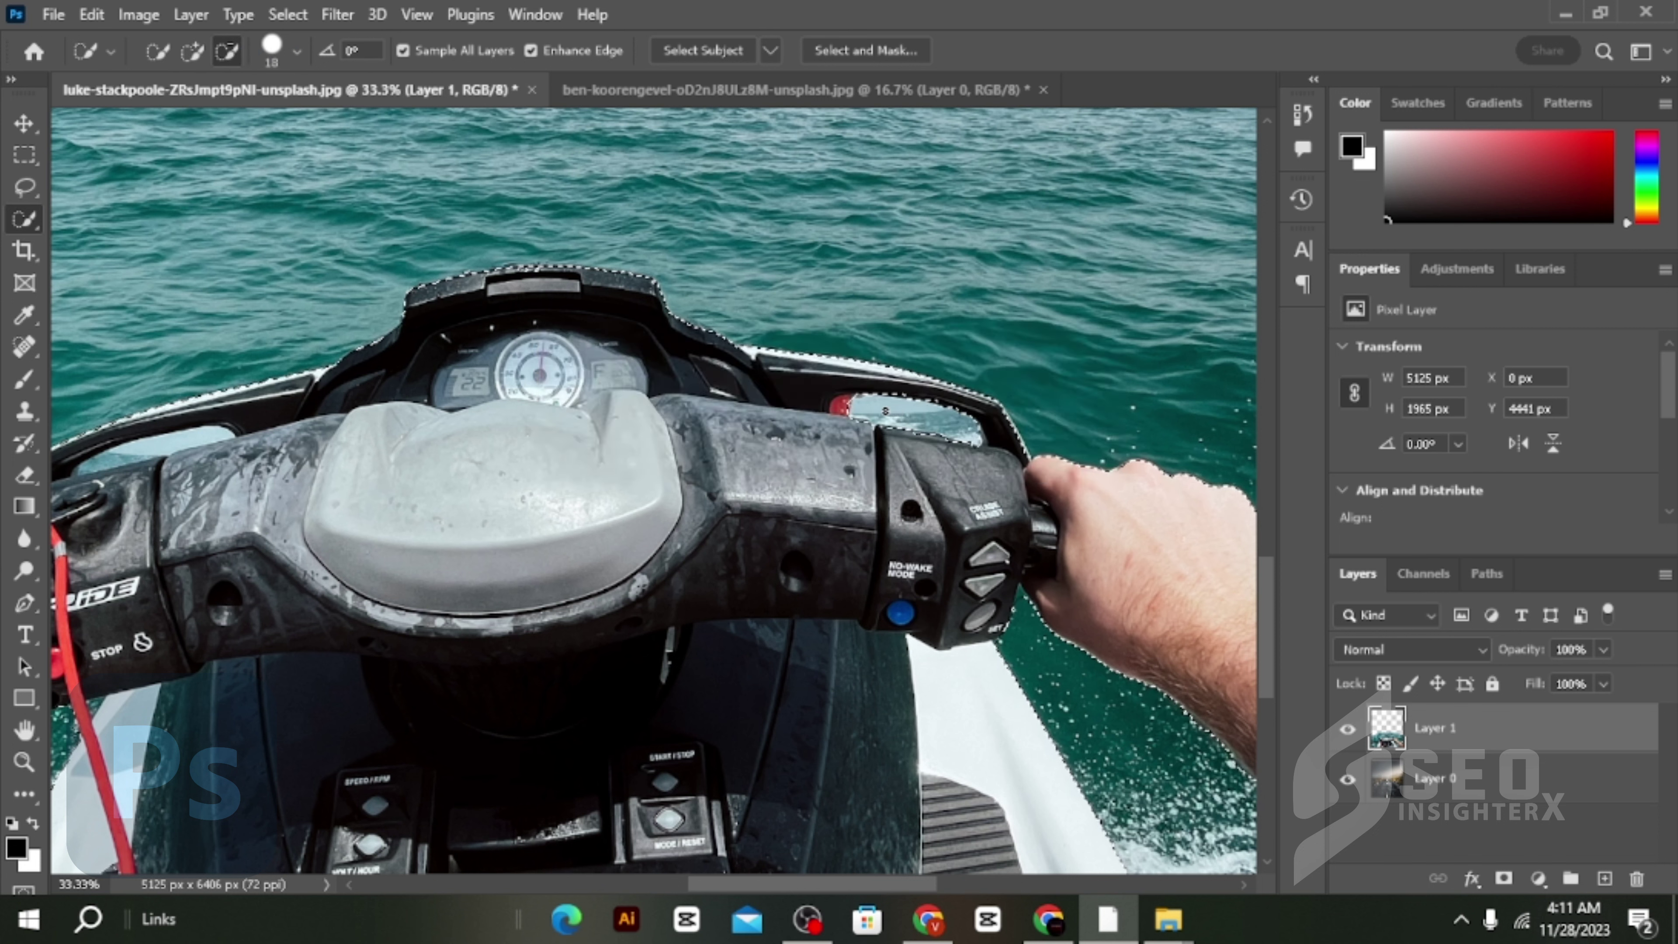
pyautogui.click(608, 272)
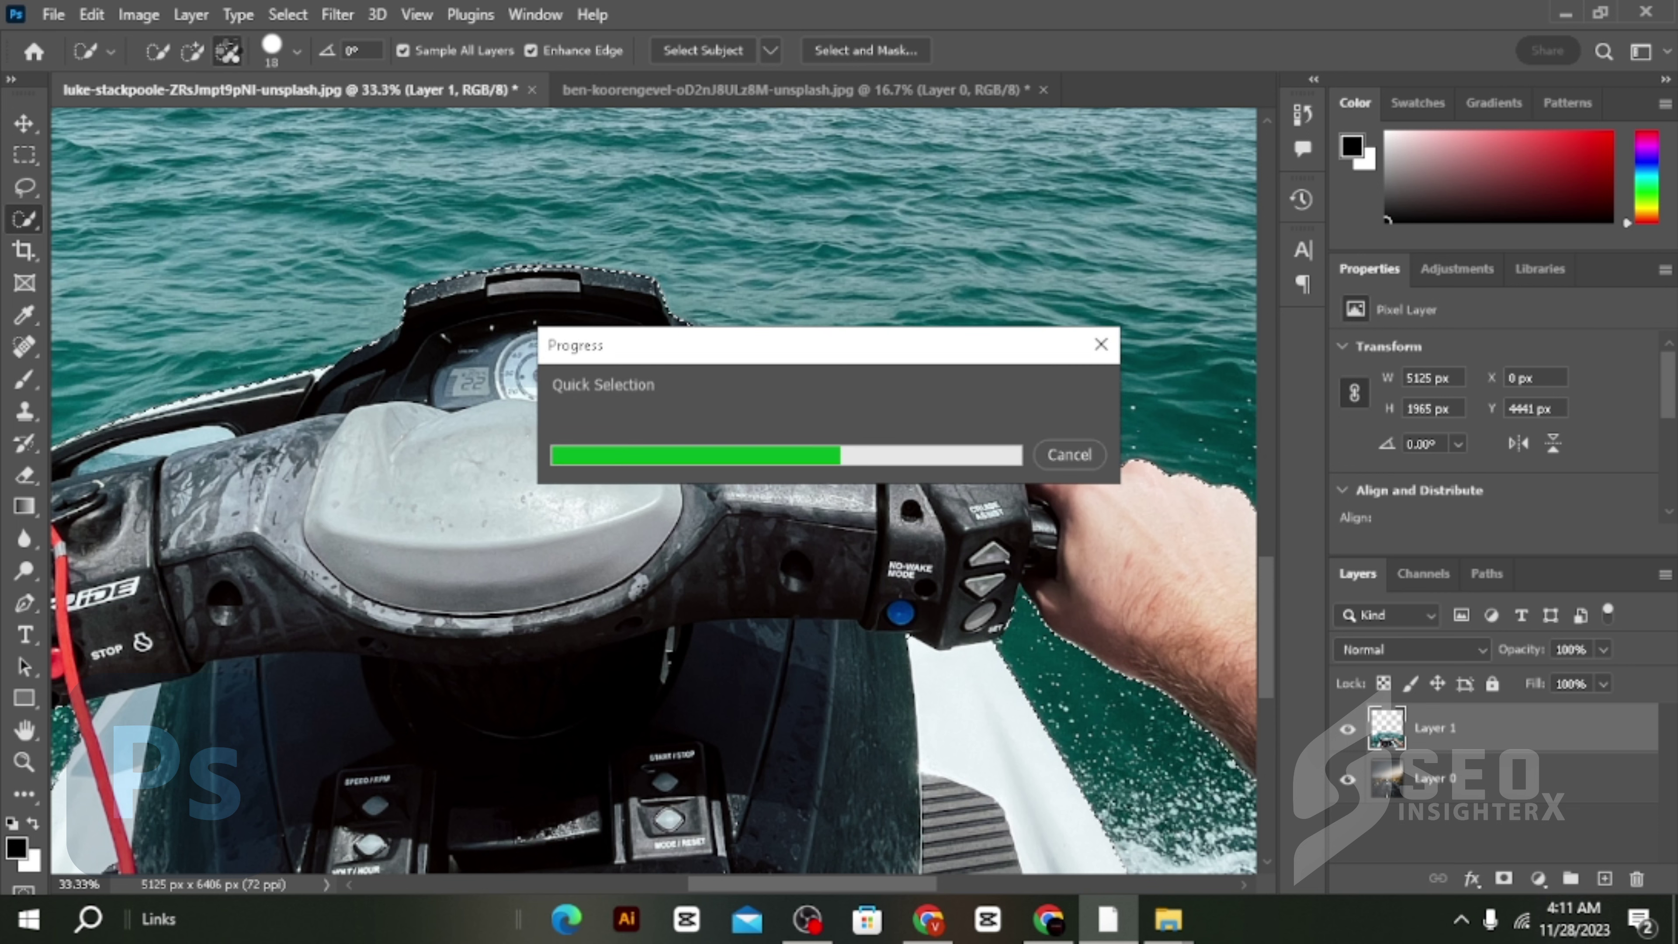
pyautogui.moveTo(1122, 674); pyautogui.dragTo(1194, 487)
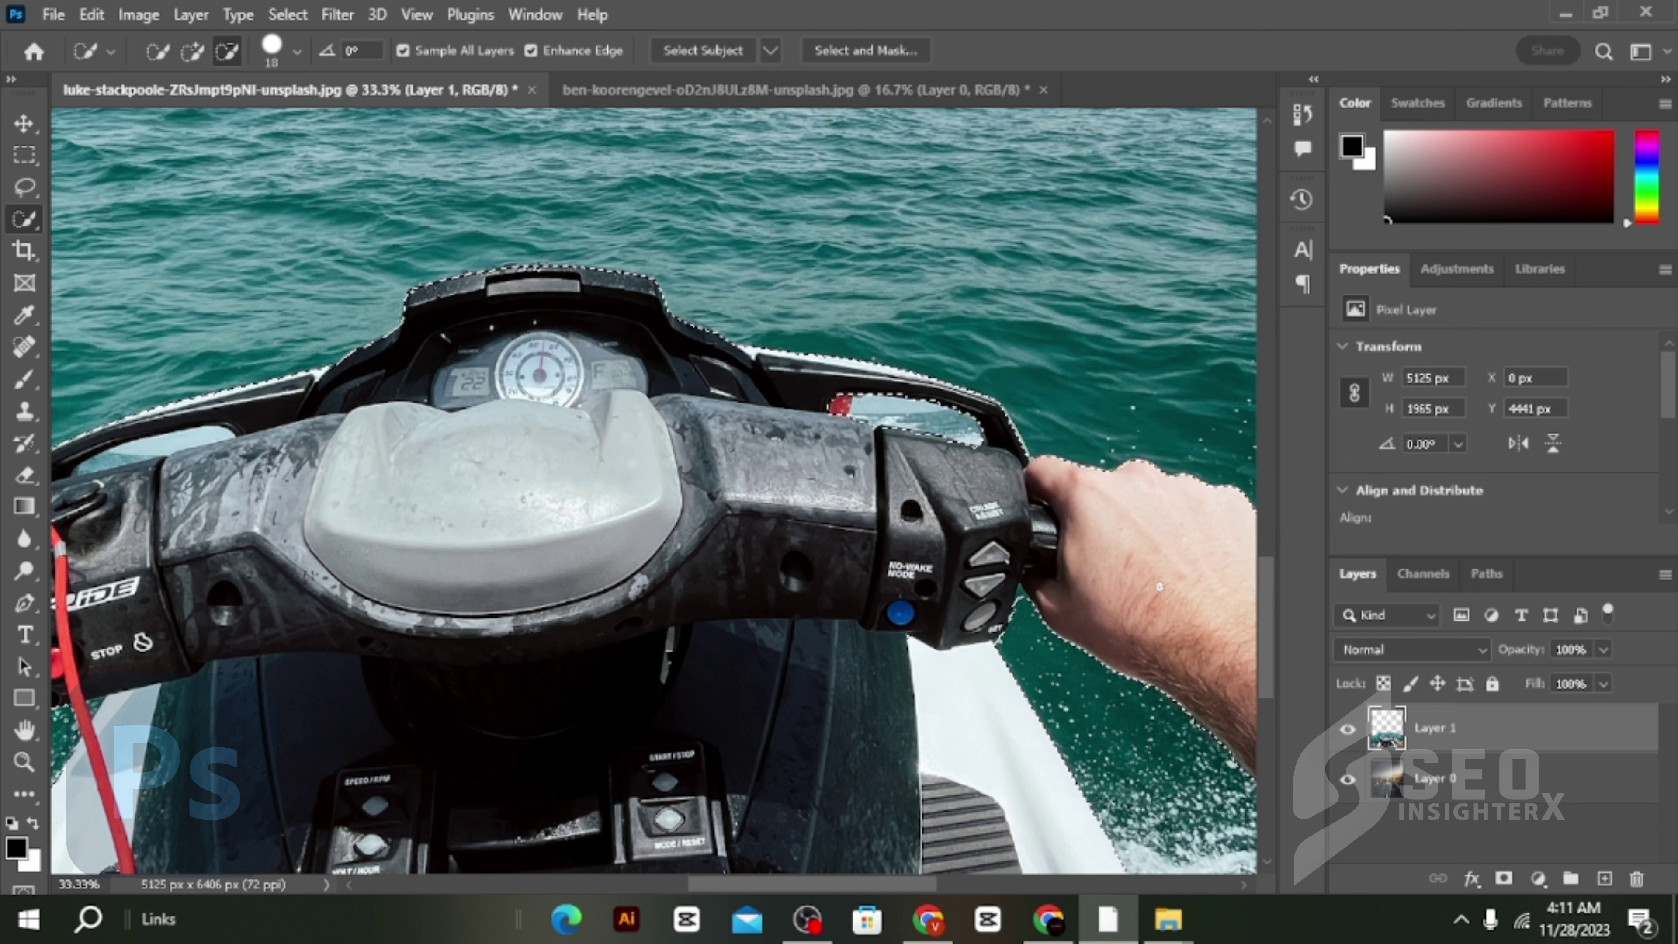
pyautogui.hotkey('ctrl', '-')
pyautogui.hotkey('ctrl', 'j')
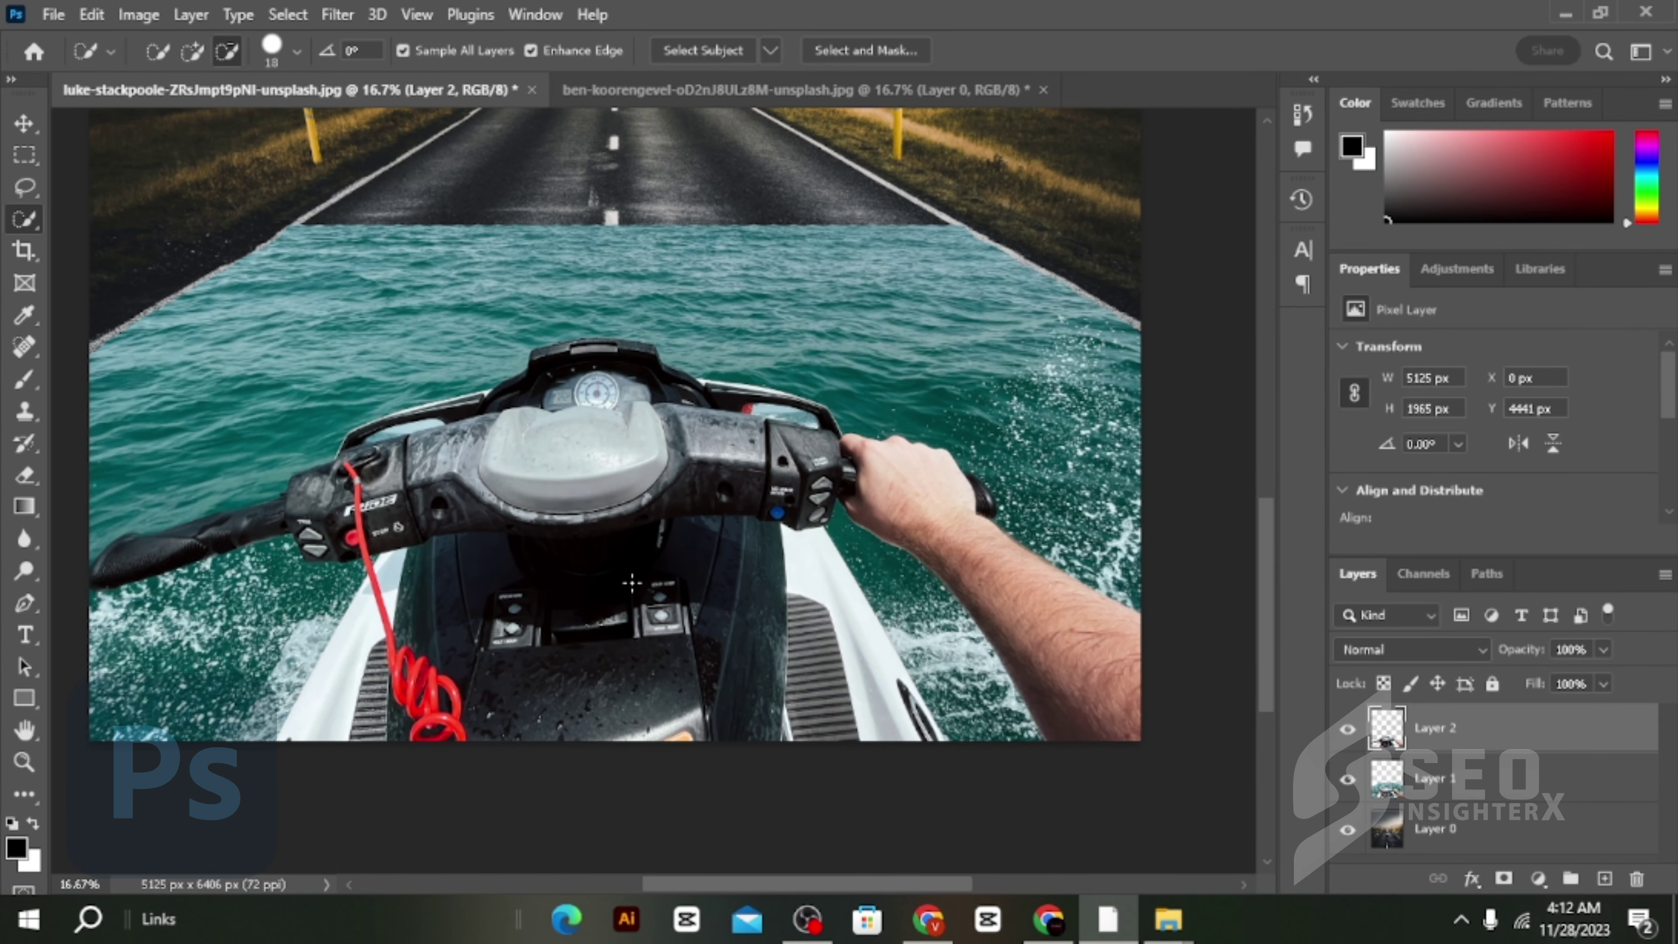
# Step: Move the sea layer down to about Y 2300 px so more road shows above it
pyautogui.click(30, 128)
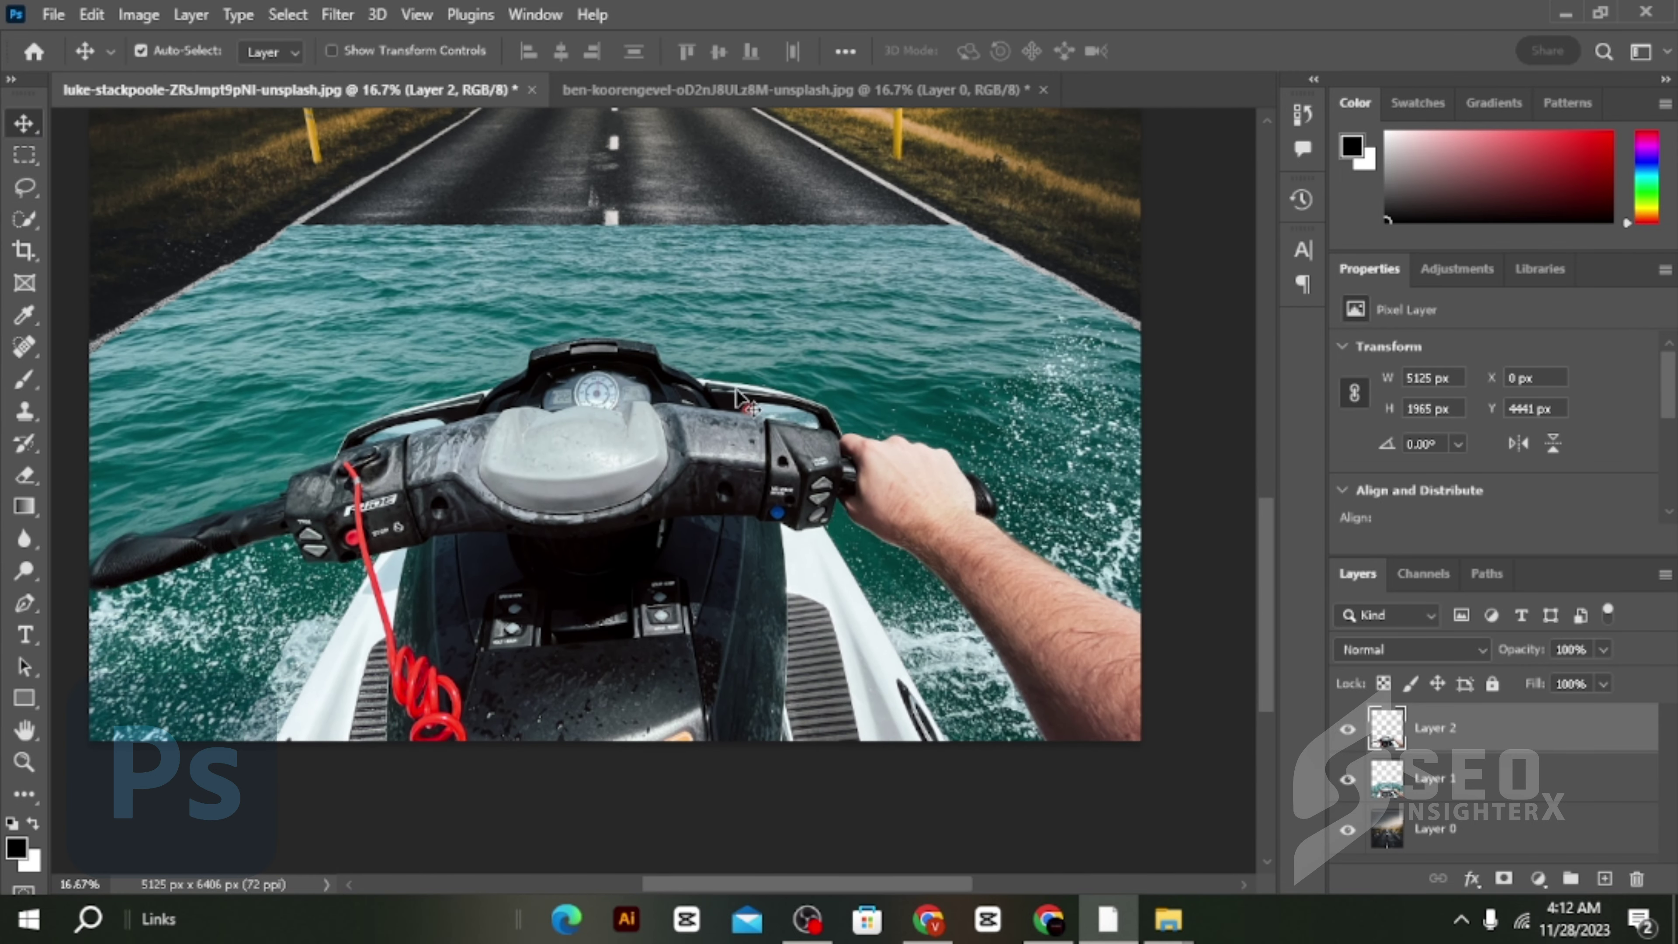
pyautogui.moveTo(821, 321); pyautogui.dragTo(1088, 545)
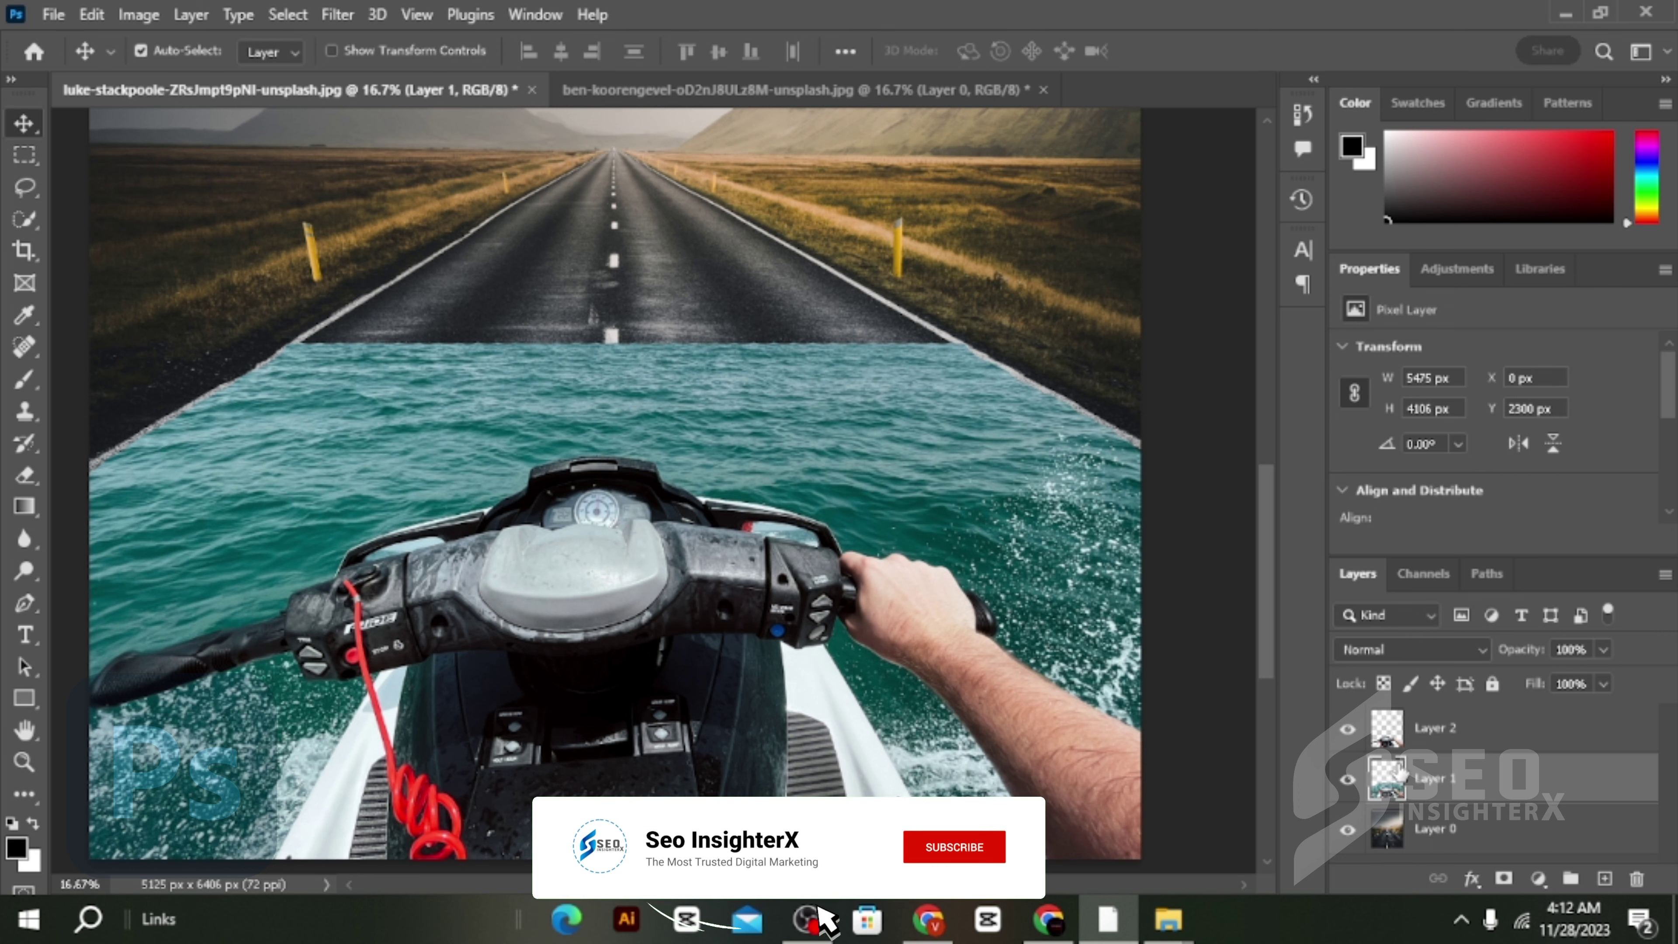
pyautogui.click(337, 14)
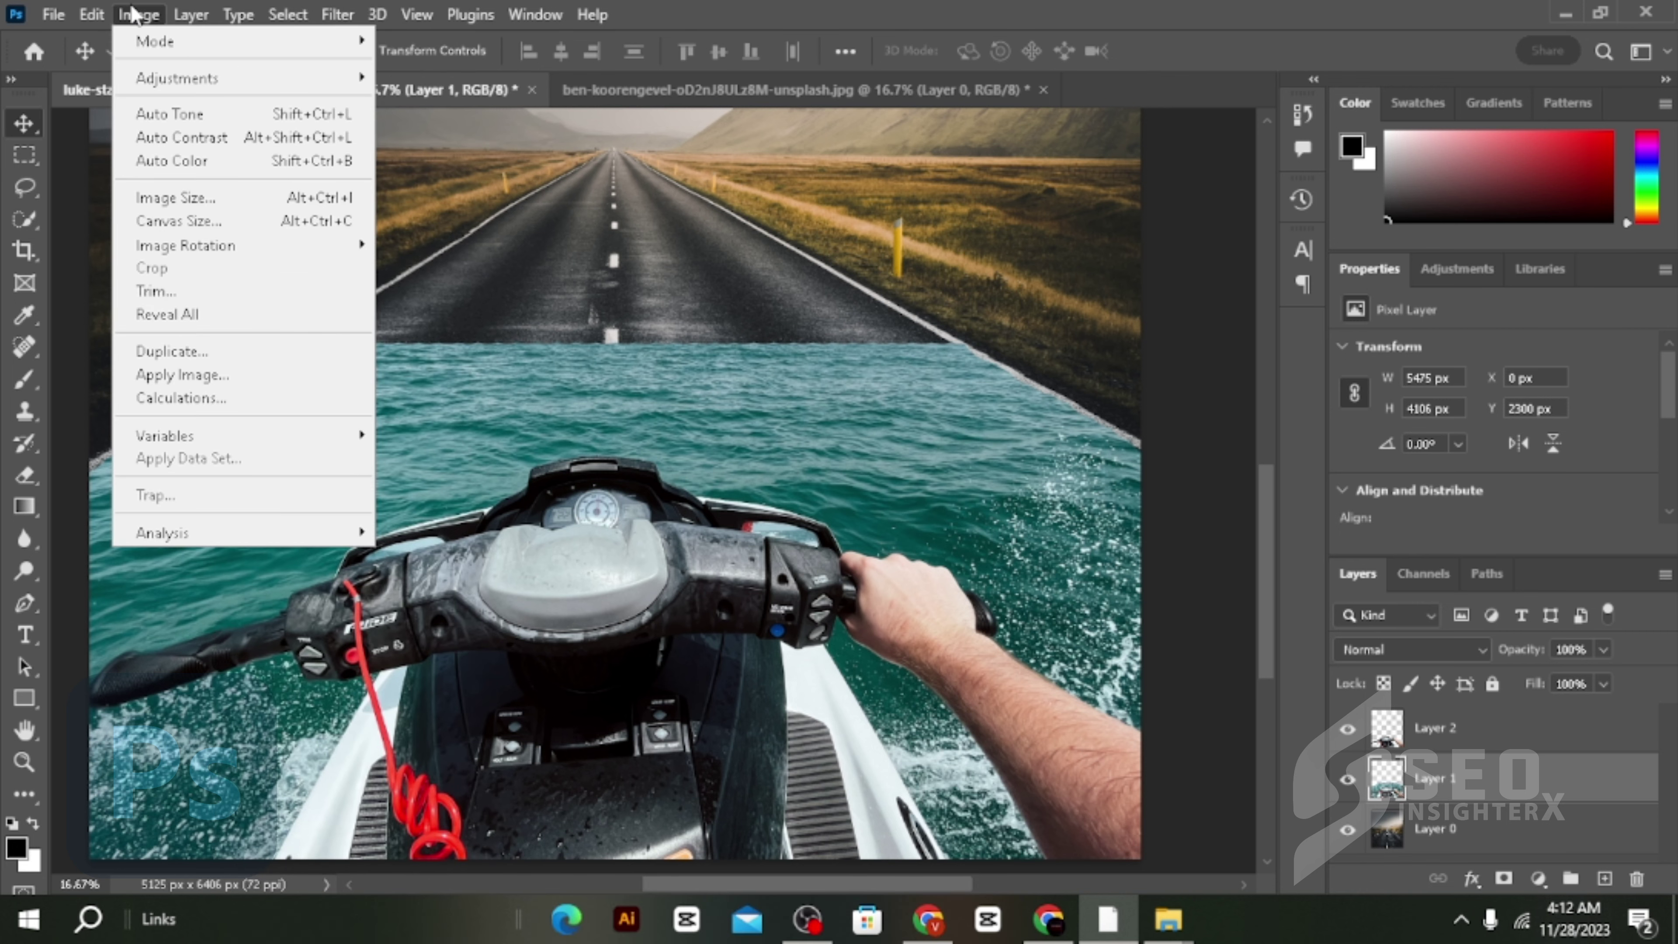
pyautogui.moveTo(177, 77)
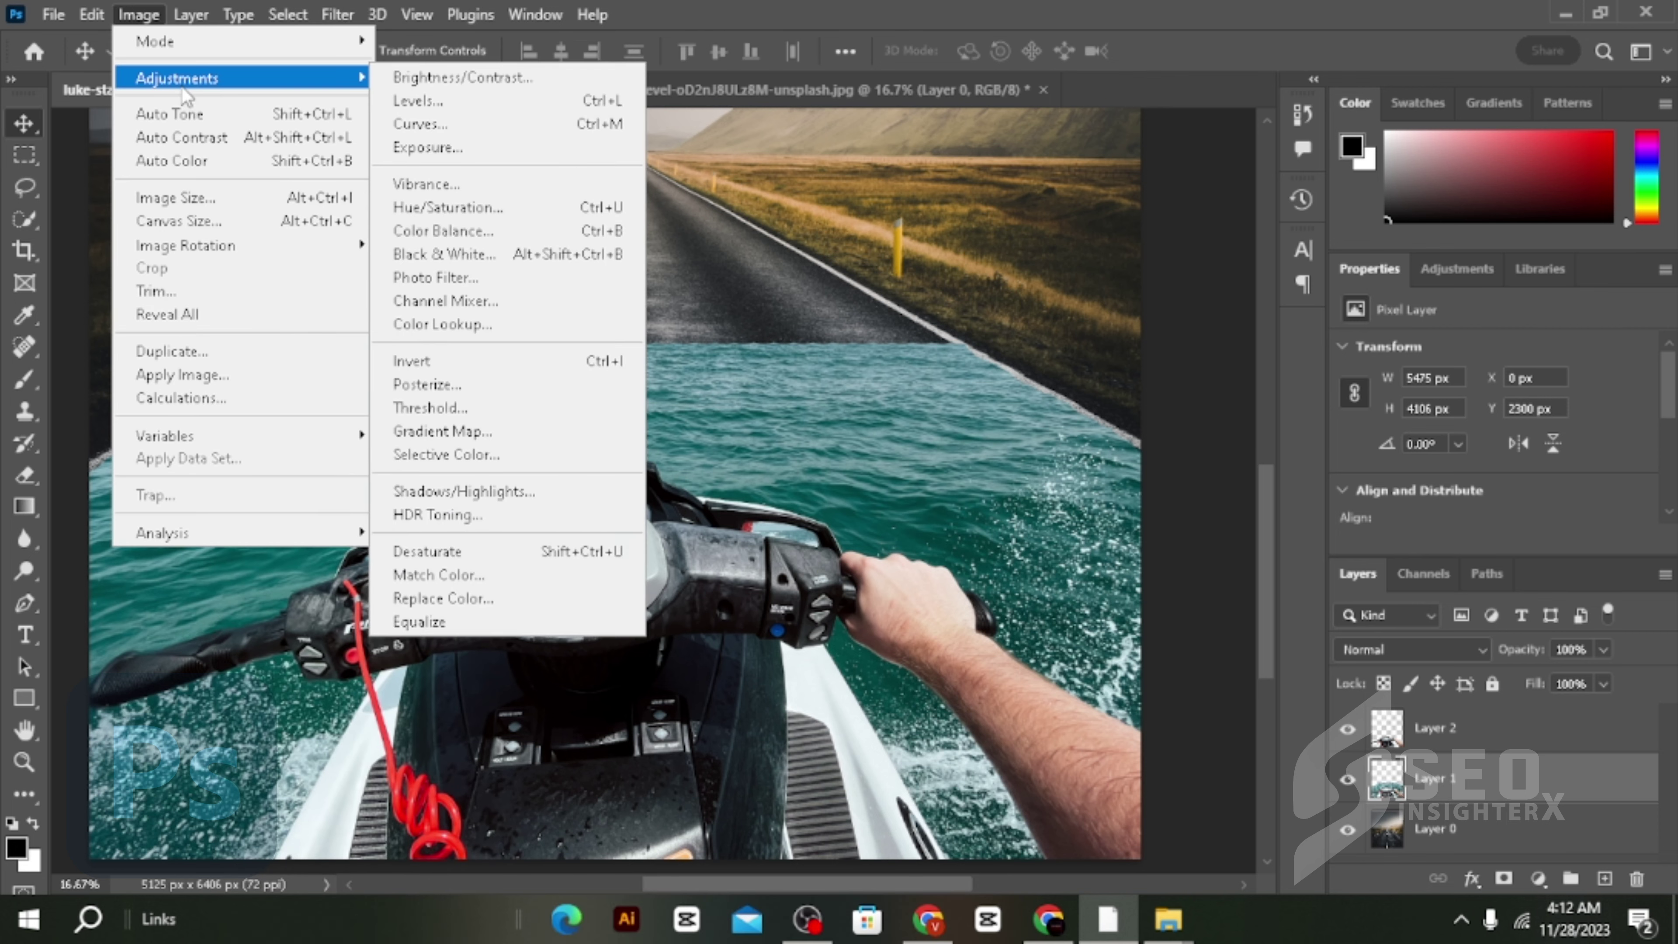
# Step: Apply Hue/Saturation to the water's Cyans: Hue +17, Saturation -90, Lightness -58
pyautogui.click(532, 206)
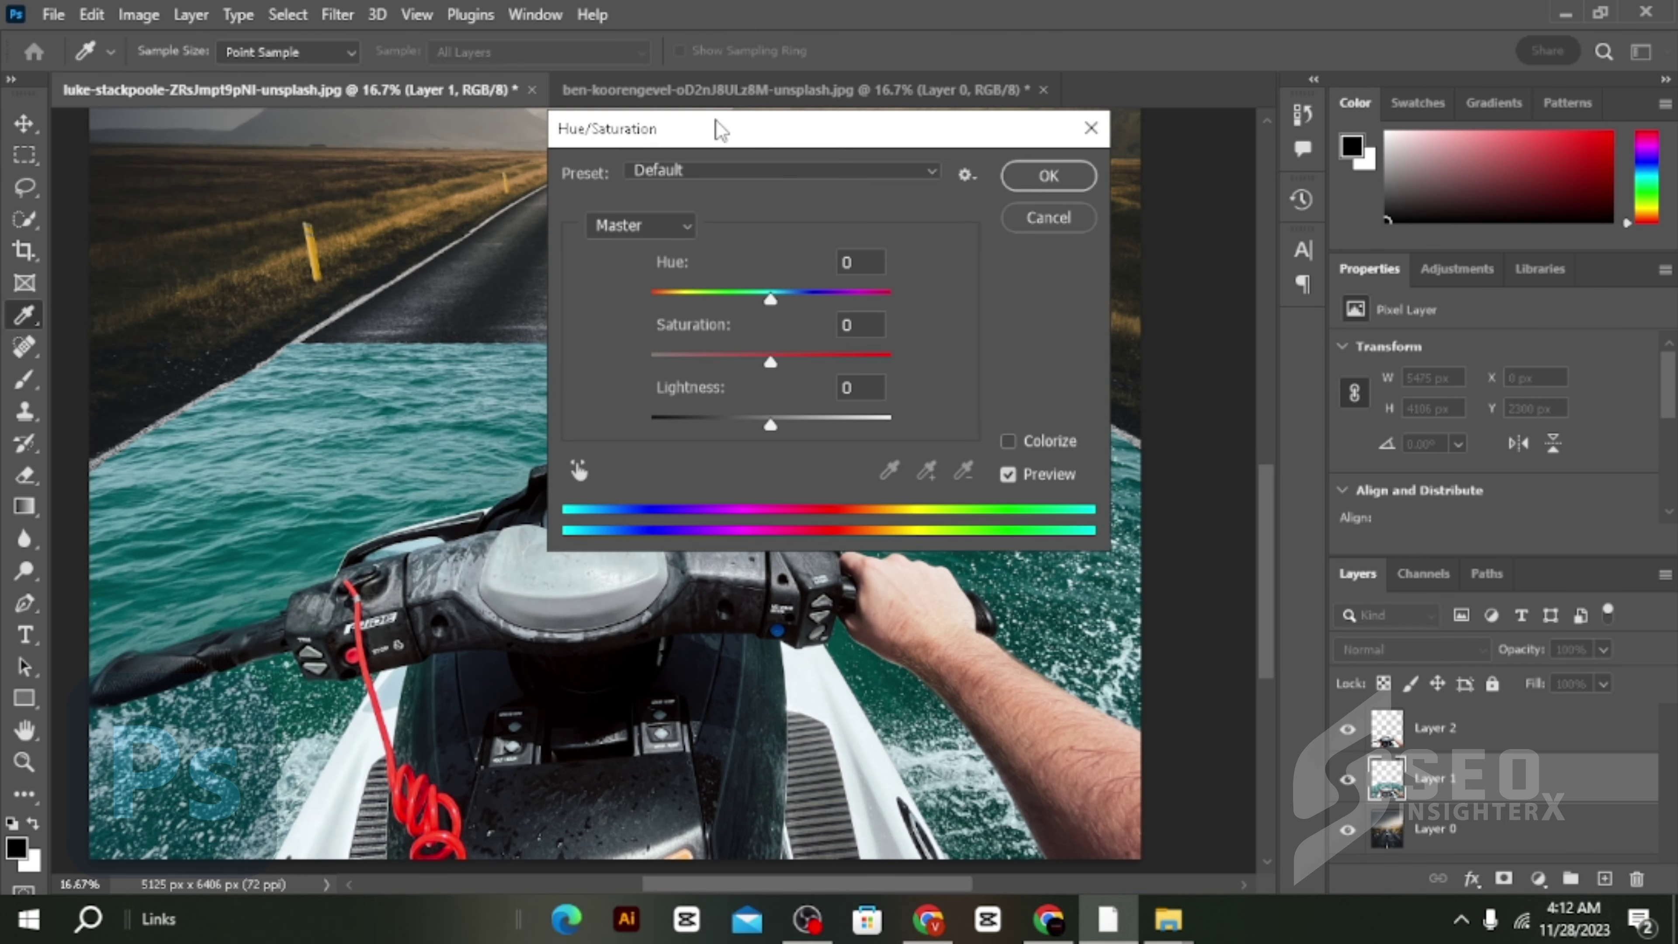
pyautogui.moveTo(721, 129); pyautogui.dragTo(1238, 196)
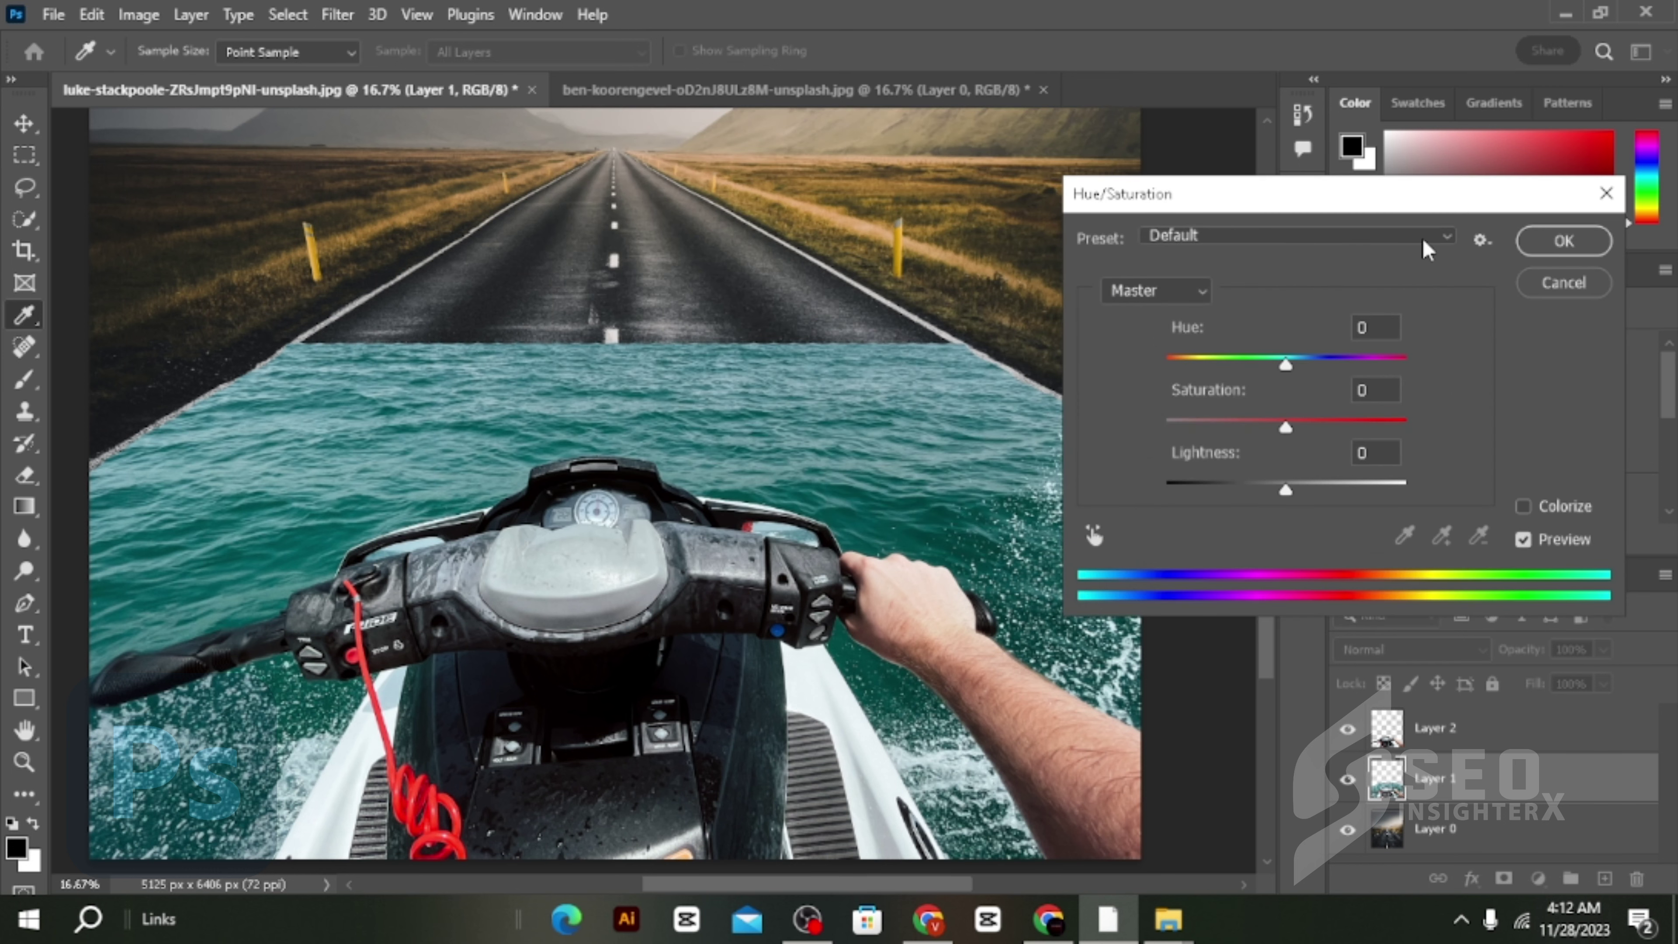
pyautogui.click(1094, 535)
pyautogui.click(895, 492)
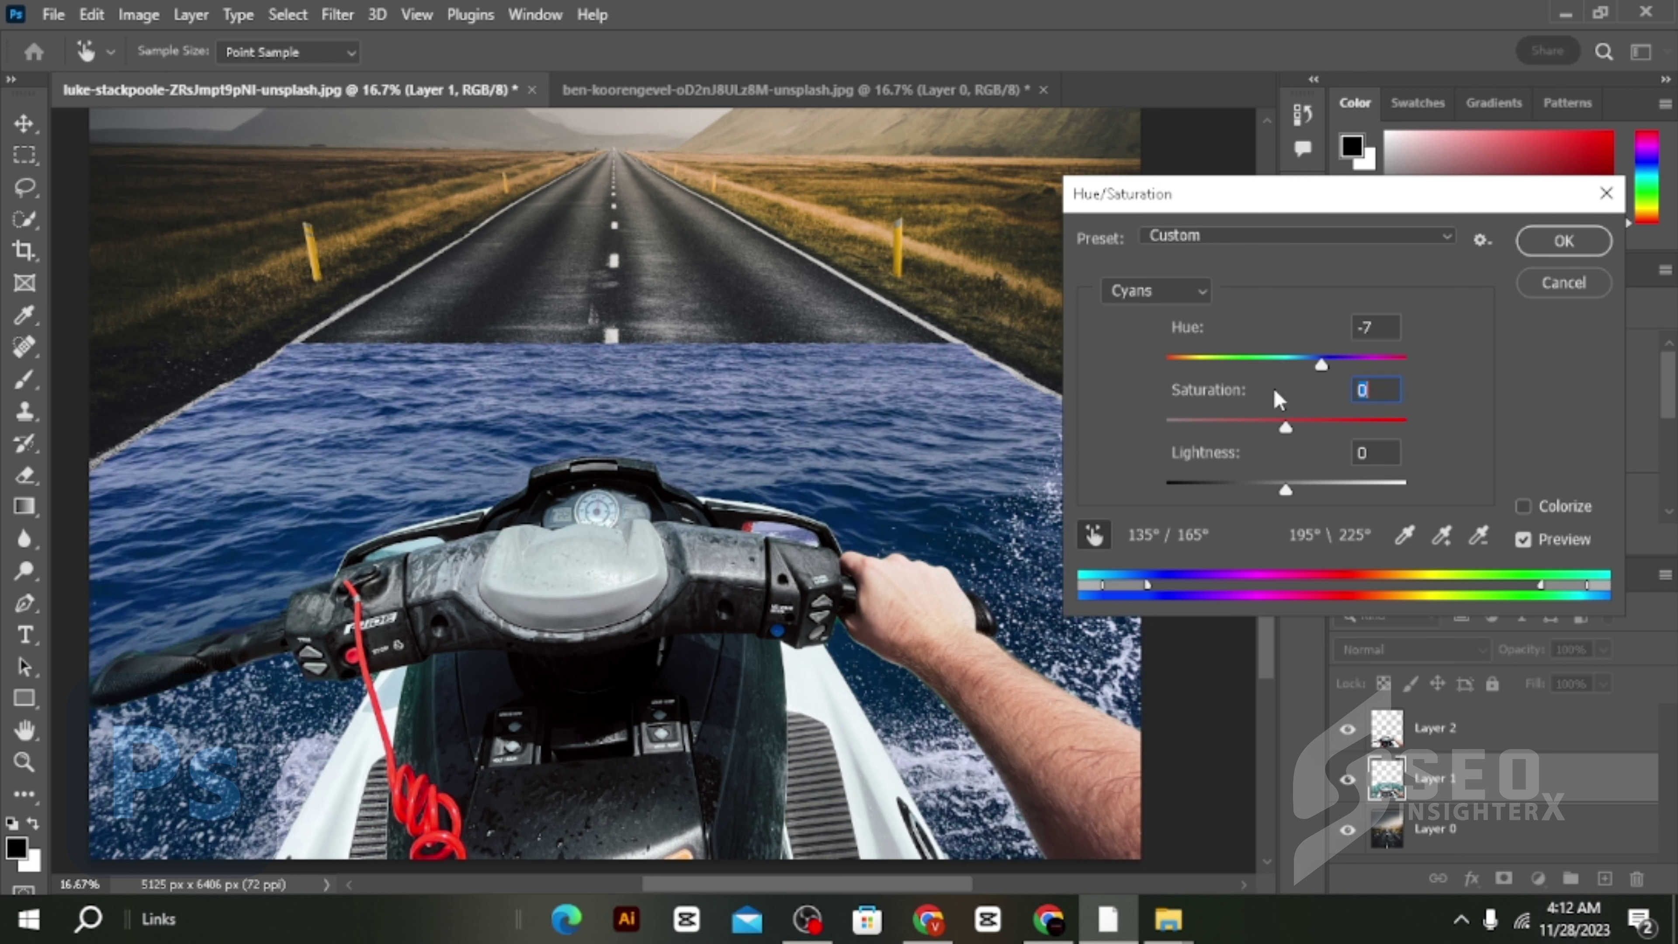
pyautogui.moveTo(1285, 364); pyautogui.dragTo(1256, 365)
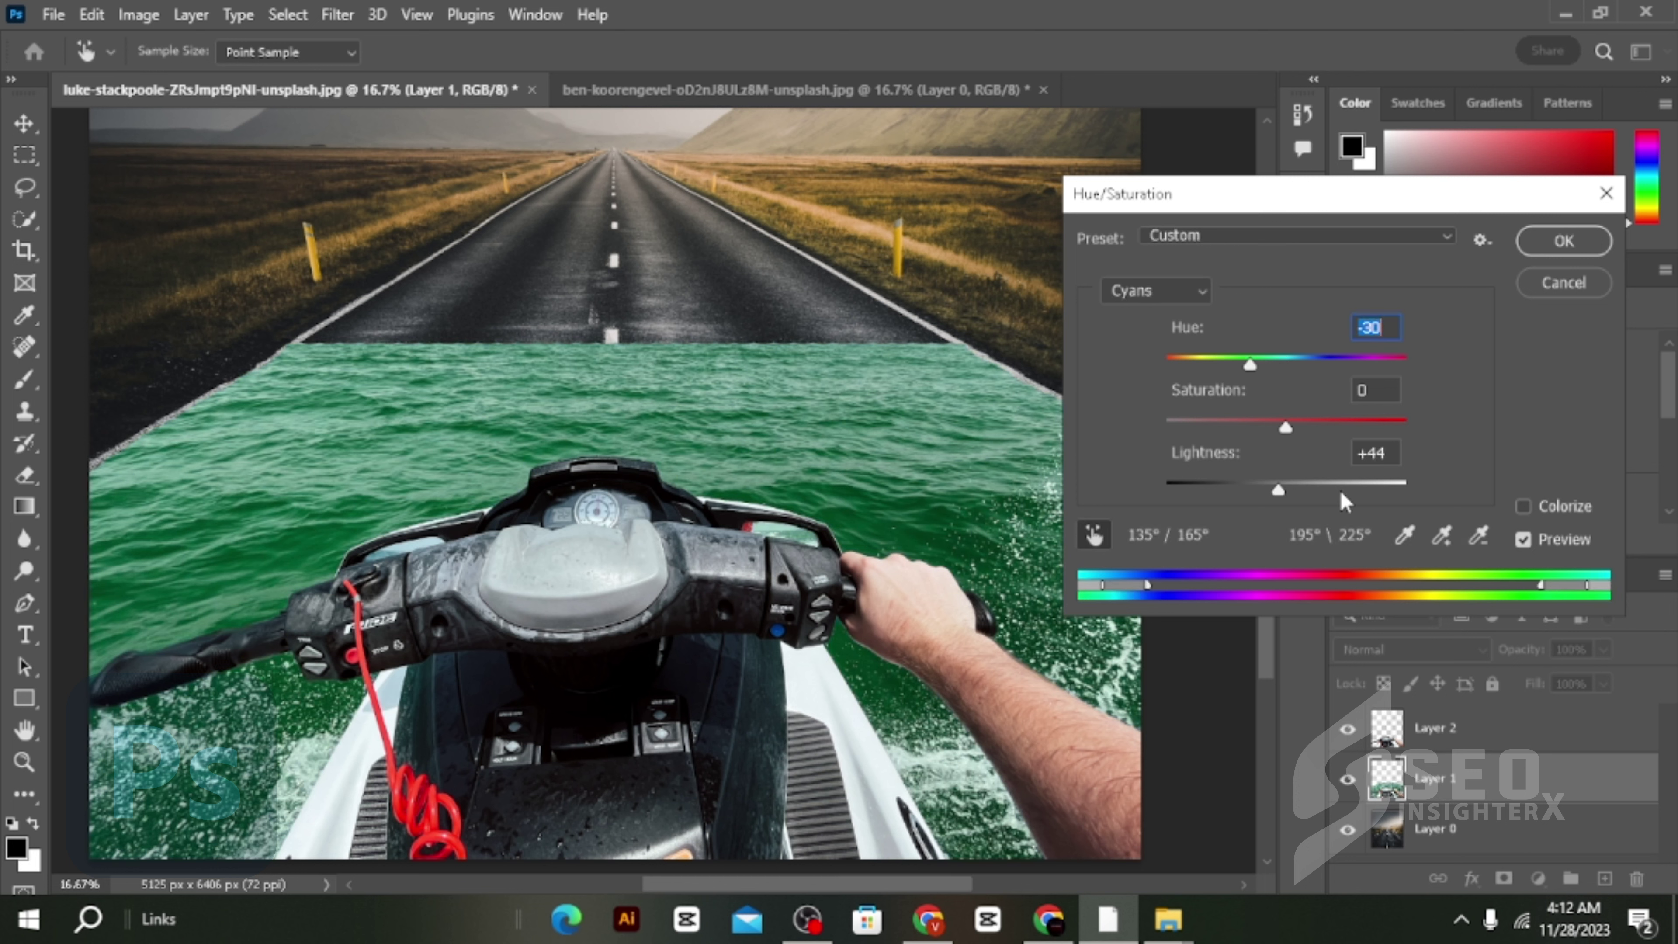
pyautogui.moveTo(1278, 489); pyautogui.dragTo(1228, 489)
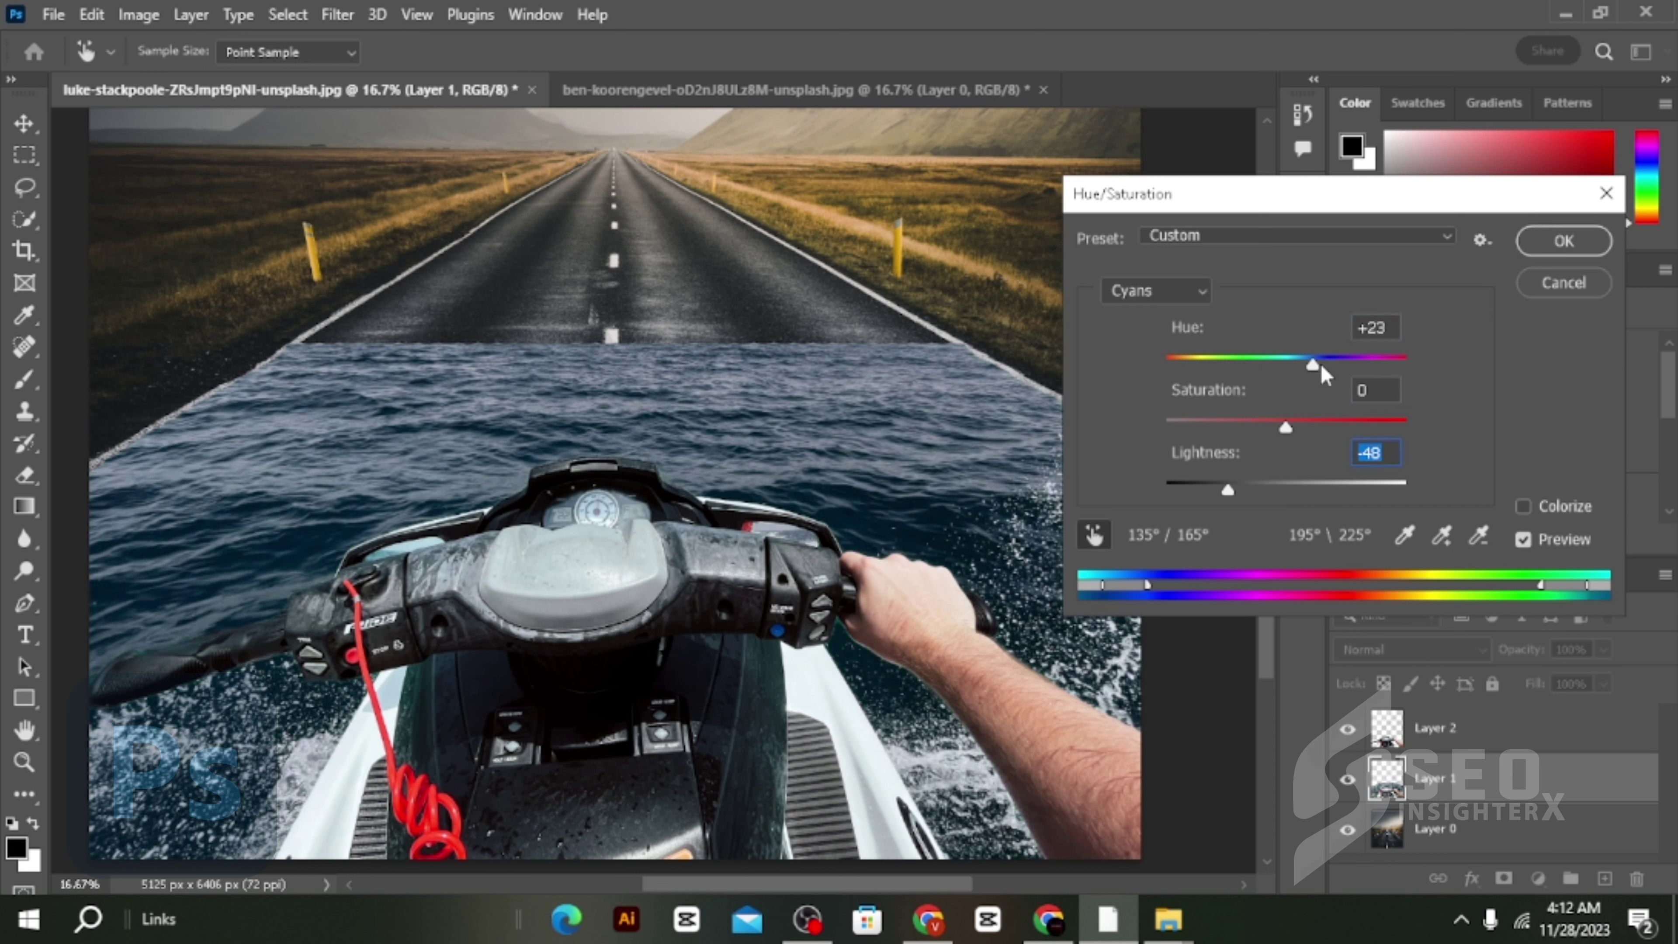
pyautogui.moveTo(1251, 365); pyautogui.dragTo(1318, 363)
pyautogui.moveTo(1199, 496)
pyautogui.mouseDown()
pyautogui.moveTo(1155, 497)
pyautogui.moveTo(1218, 504)
pyautogui.mouseUp()
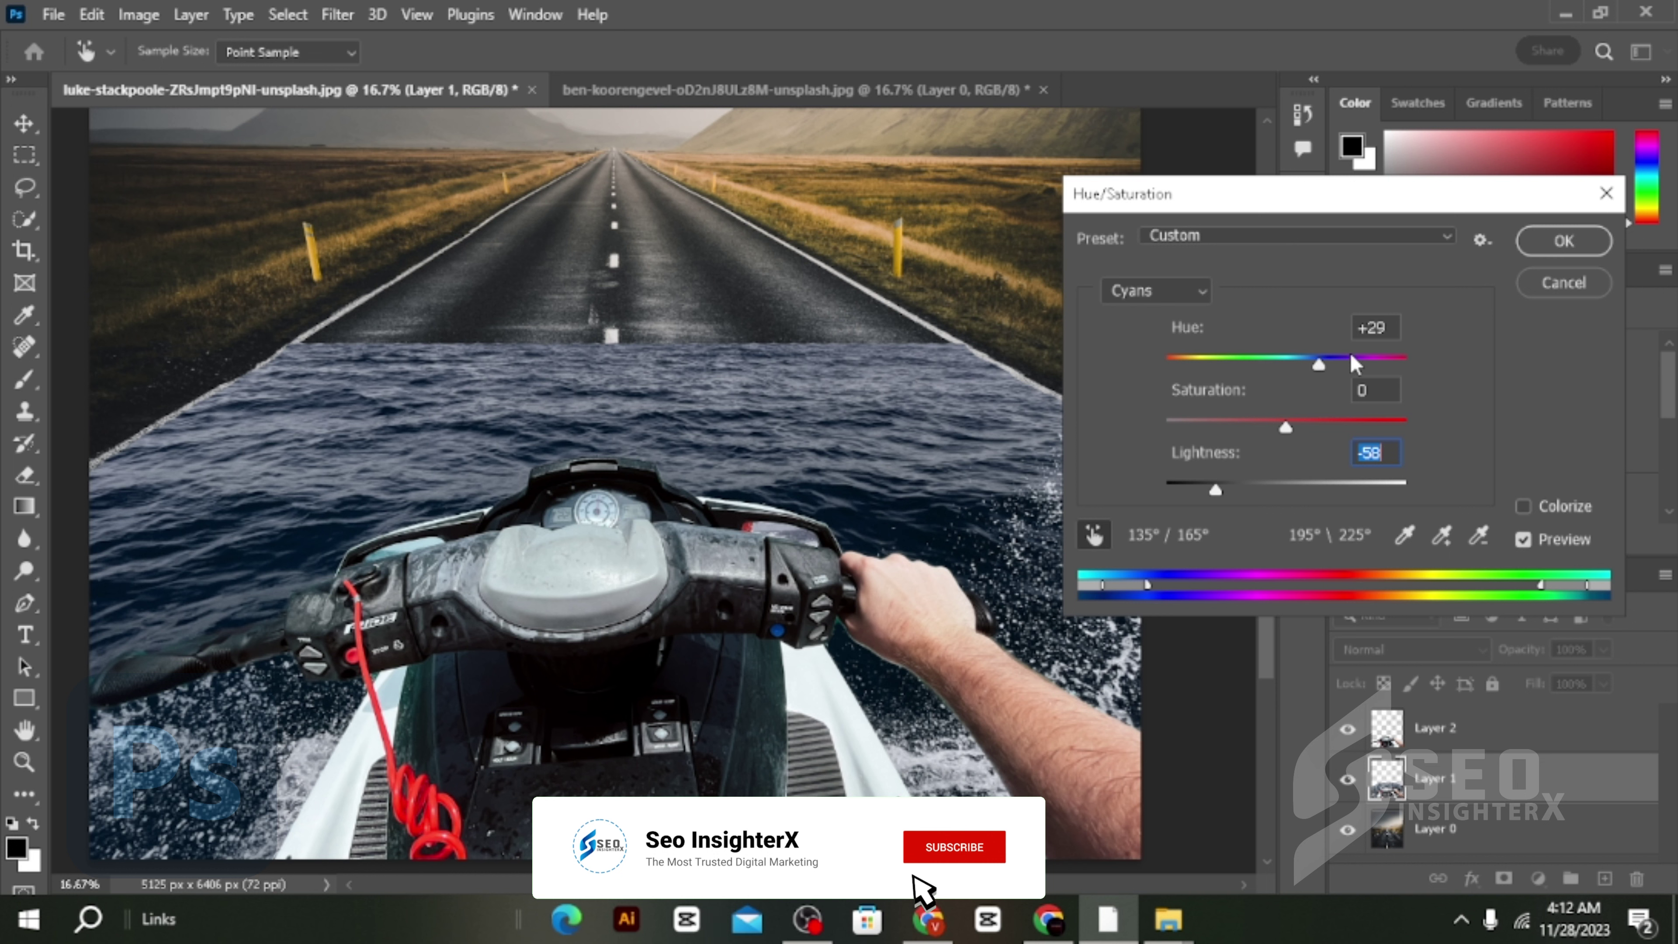
pyautogui.moveTo(1318, 363)
pyautogui.mouseDown()
pyautogui.moveTo(1369, 364)
pyautogui.moveTo(1311, 372)
pyautogui.mouseUp()
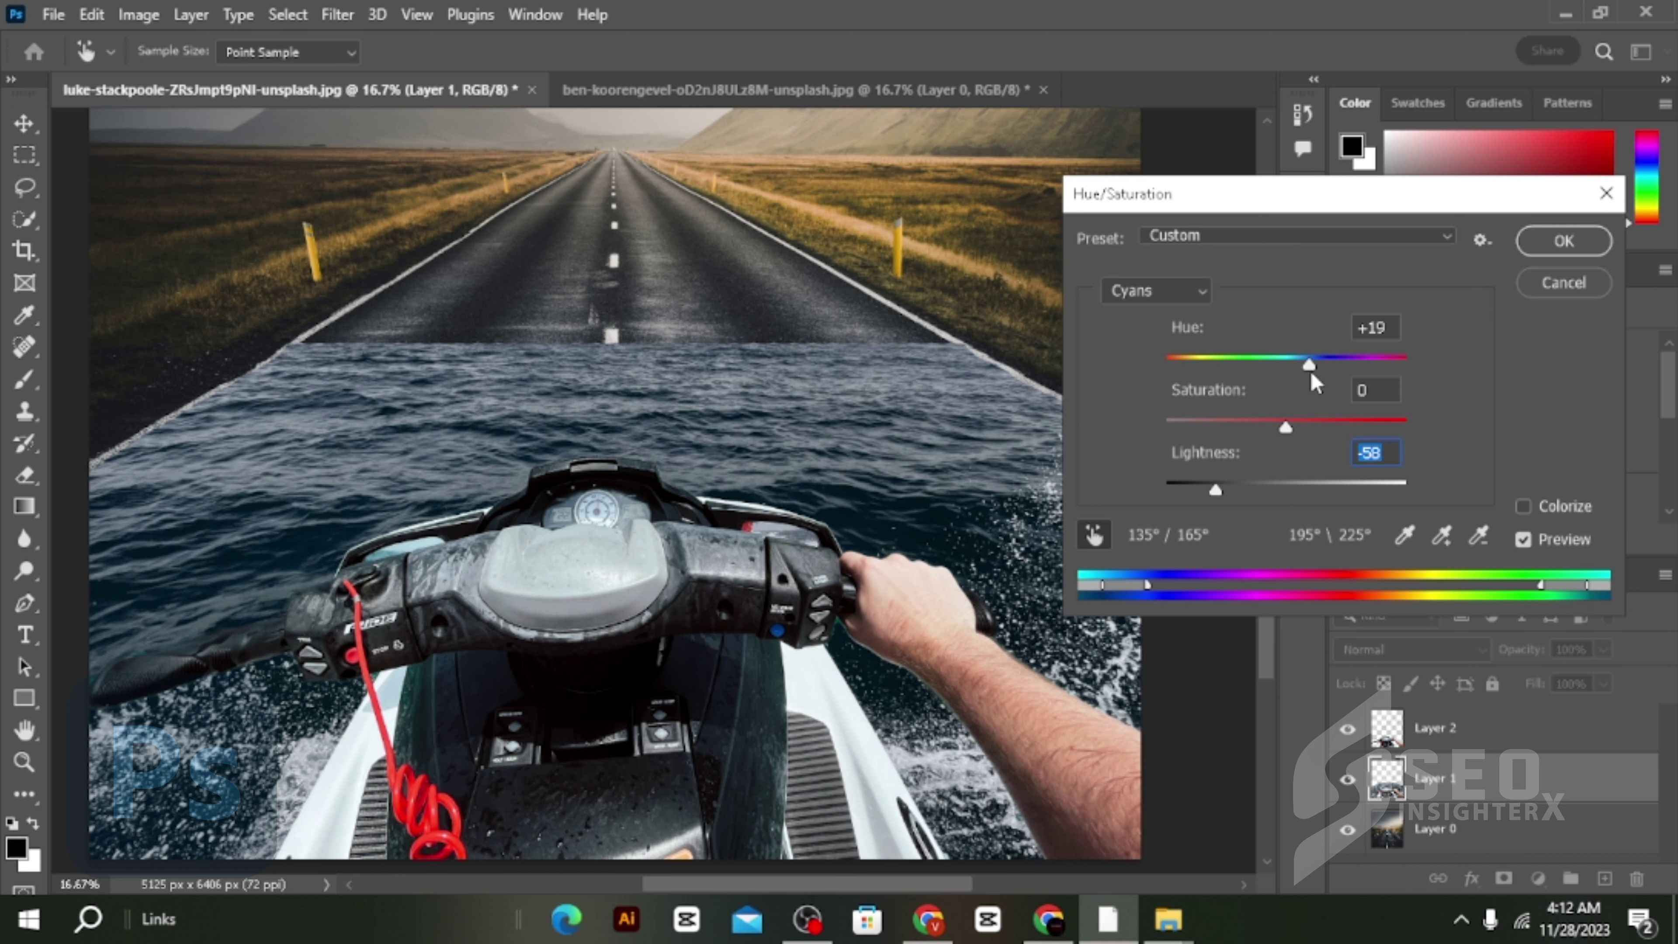
pyautogui.moveTo(1311, 371)
pyautogui.mouseDown()
pyautogui.moveTo(1258, 387)
pyautogui.moveTo(1307, 383)
pyautogui.moveTo(1308, 425)
pyautogui.moveTo(1325, 425)
pyautogui.moveTo(1181, 457)
pyautogui.mouseUp()
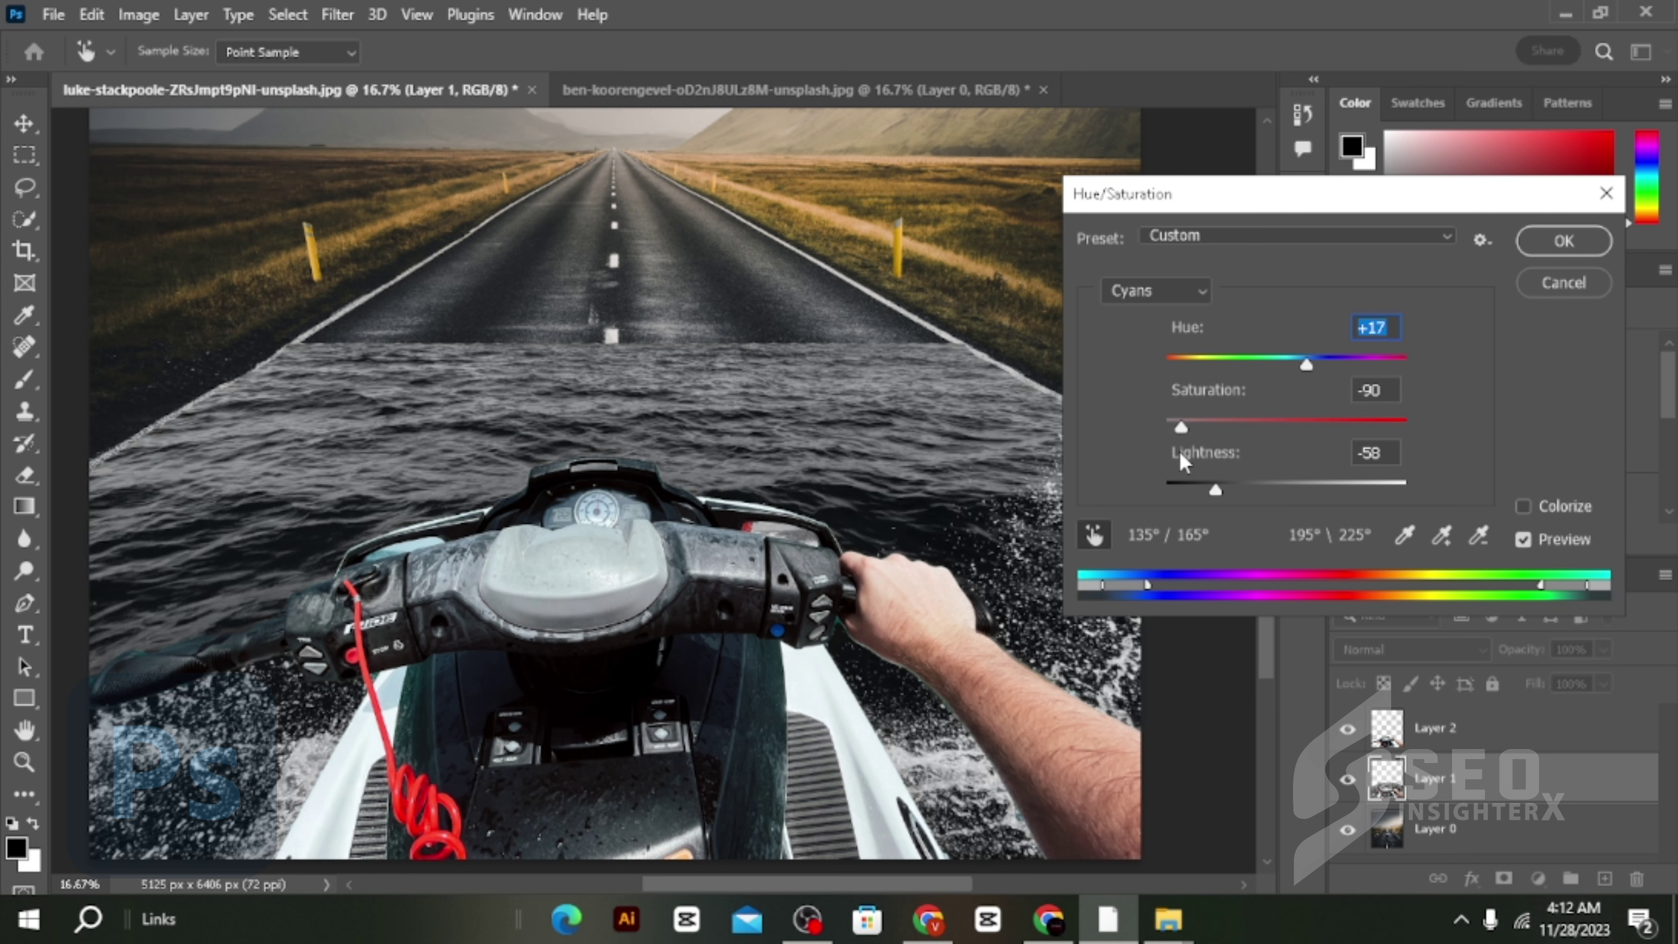
pyautogui.press('Tab')
pyautogui.click(1563, 241)
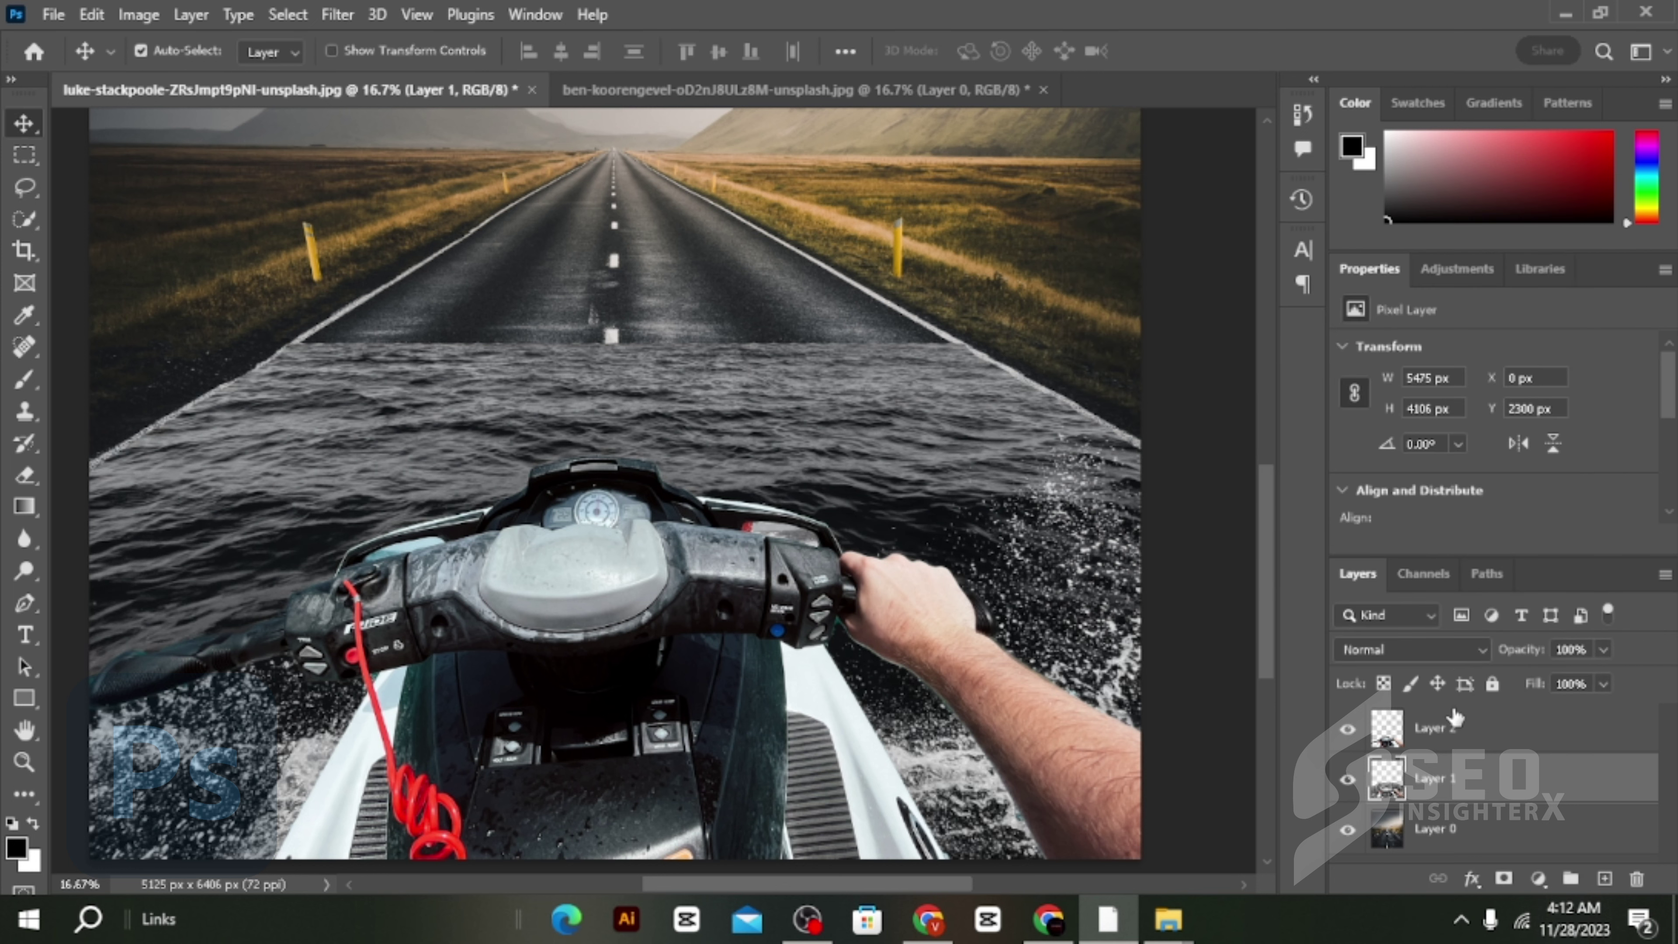
# Step: Copy a 4065 × 499 px rectangular band of the grey sea onto Layer 3
pyautogui.scroll(1, 264, 505)
pyautogui.scroll(2, 211, 458)
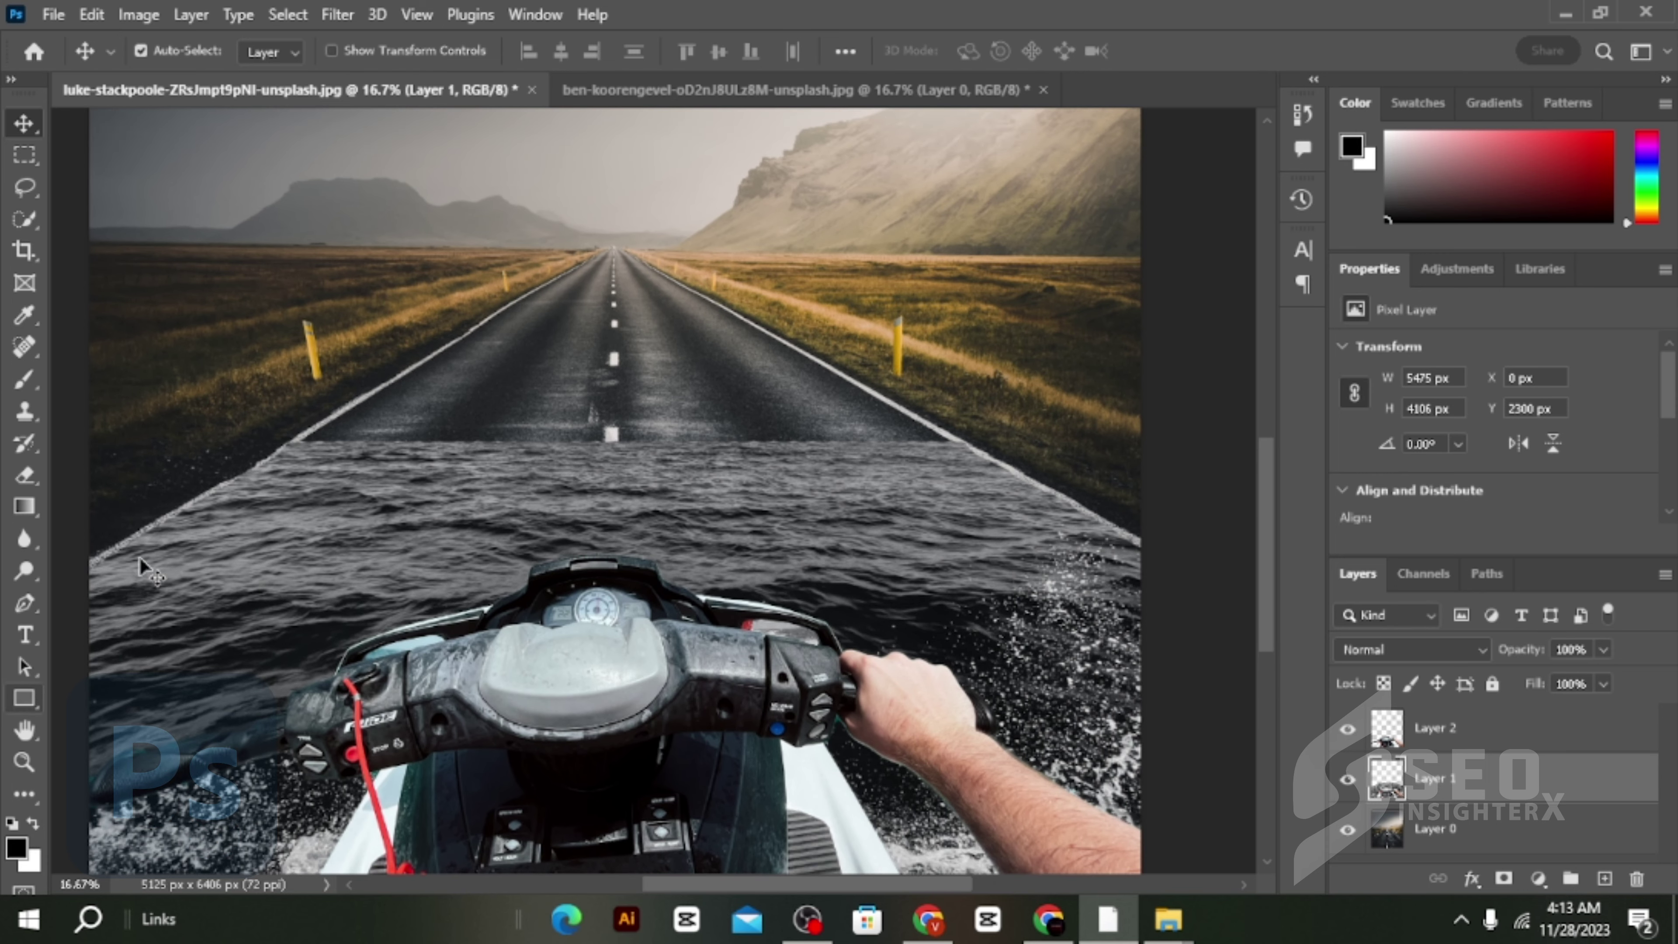
pyautogui.click(23, 159)
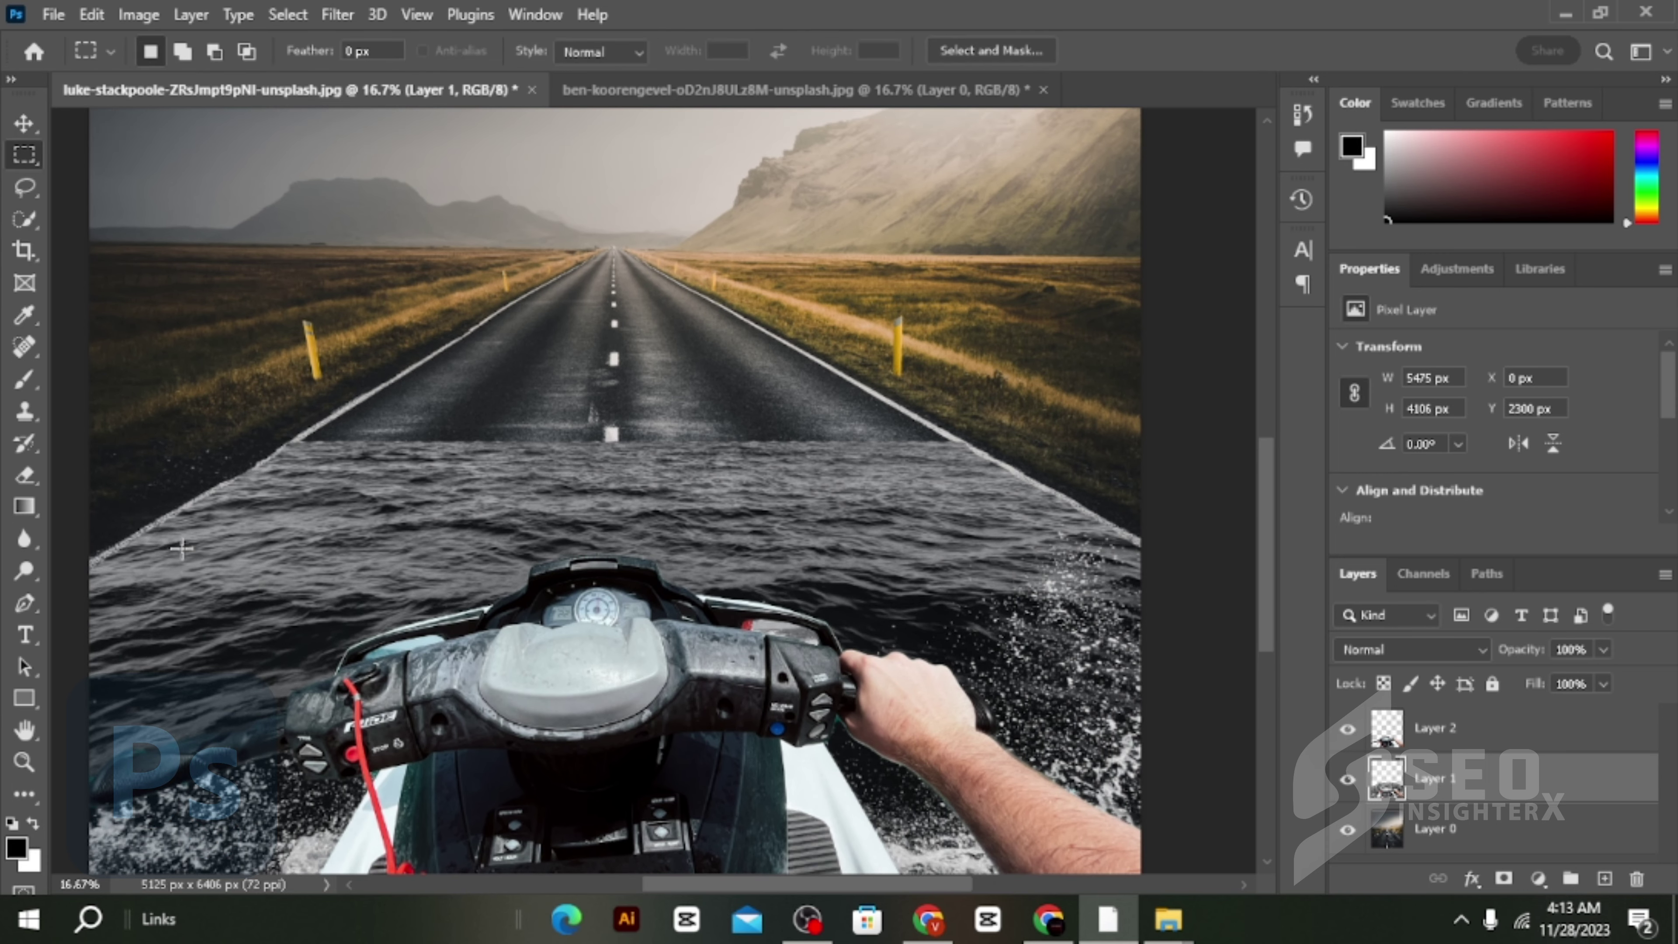
pyautogui.moveTo(179, 547); pyautogui.dragTo(1001, 447)
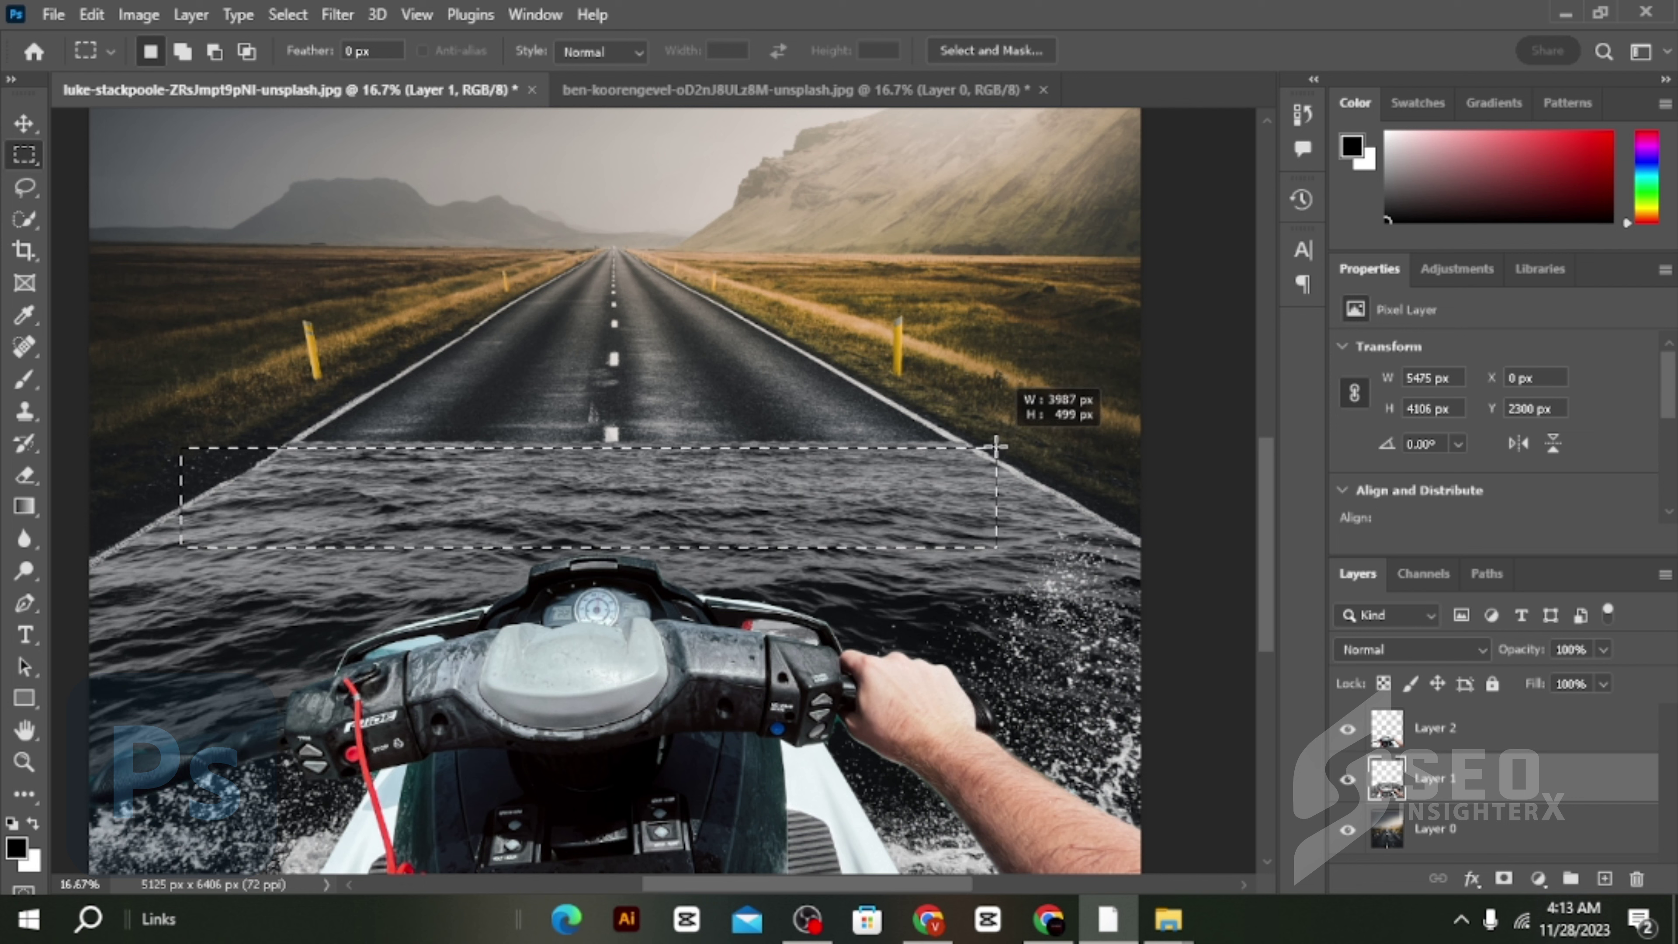
pyautogui.moveTo(1001, 447); pyautogui.dragTo(1010, 448)
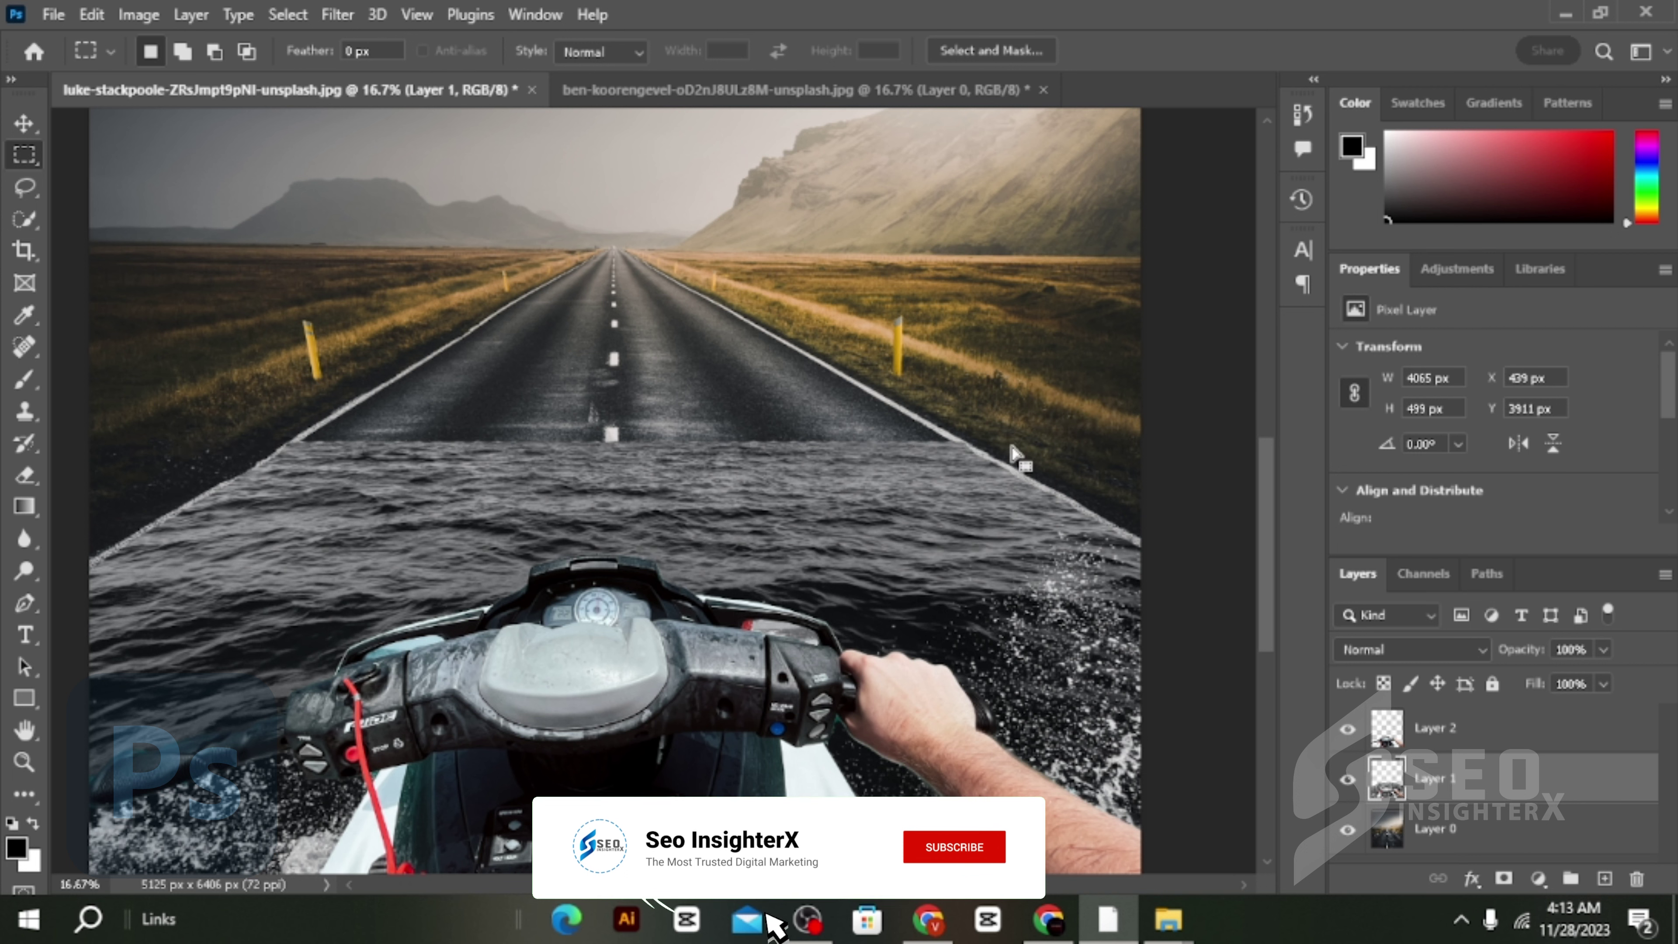
pyautogui.hotkey('ctrl', 'j')
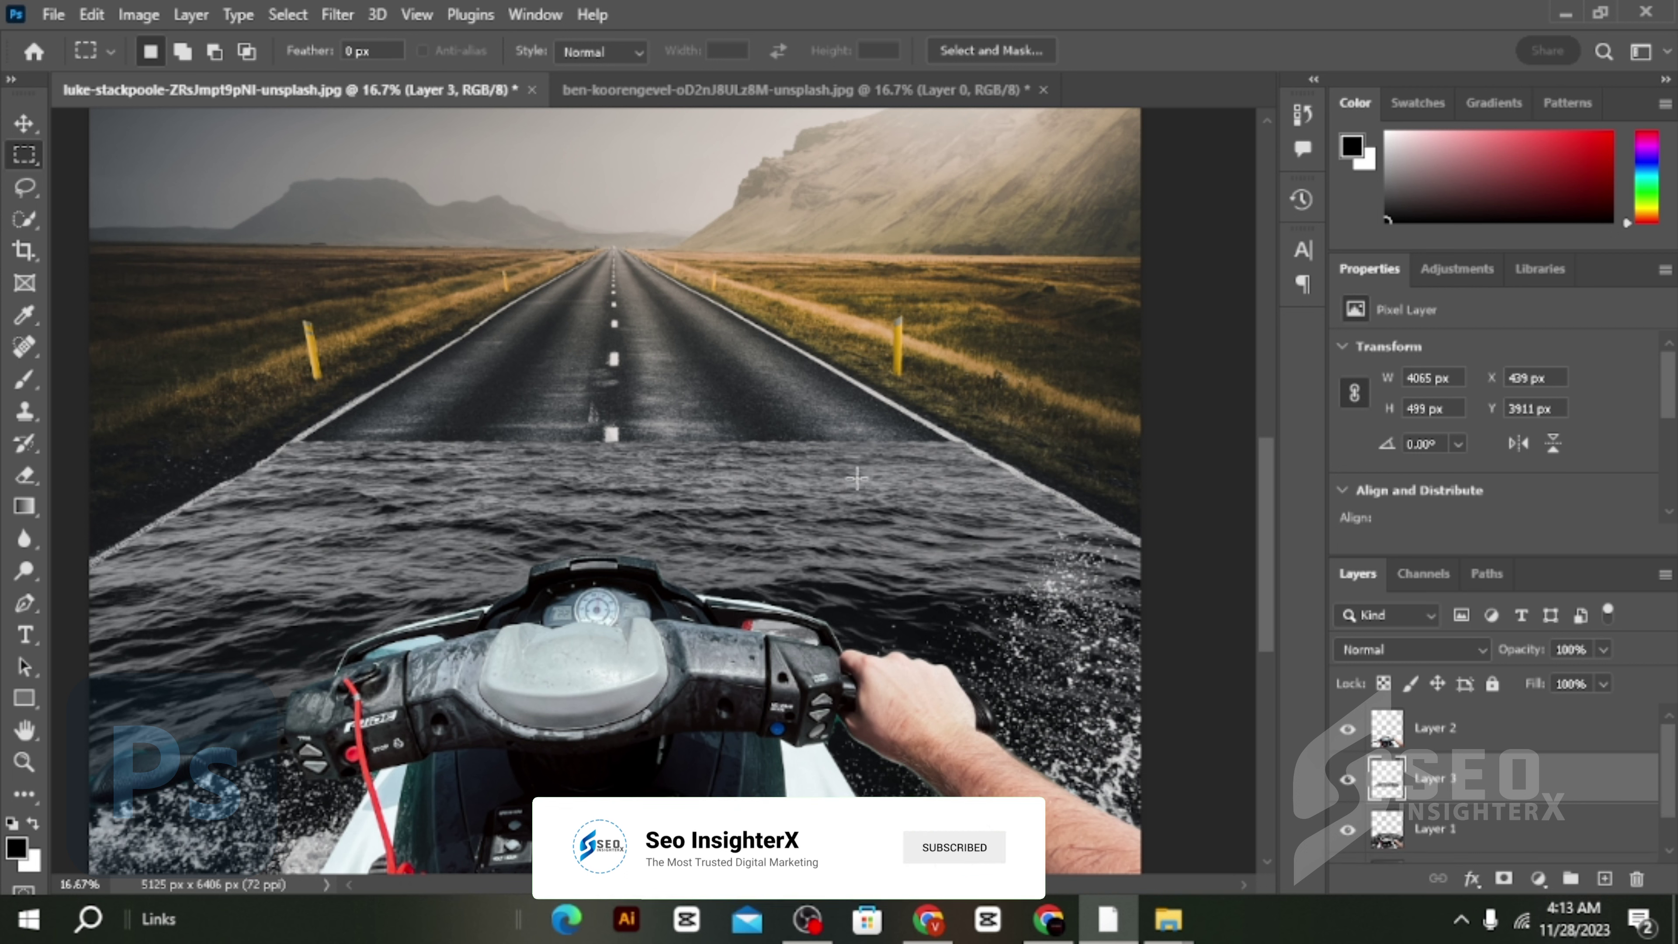
pyautogui.click(24, 124)
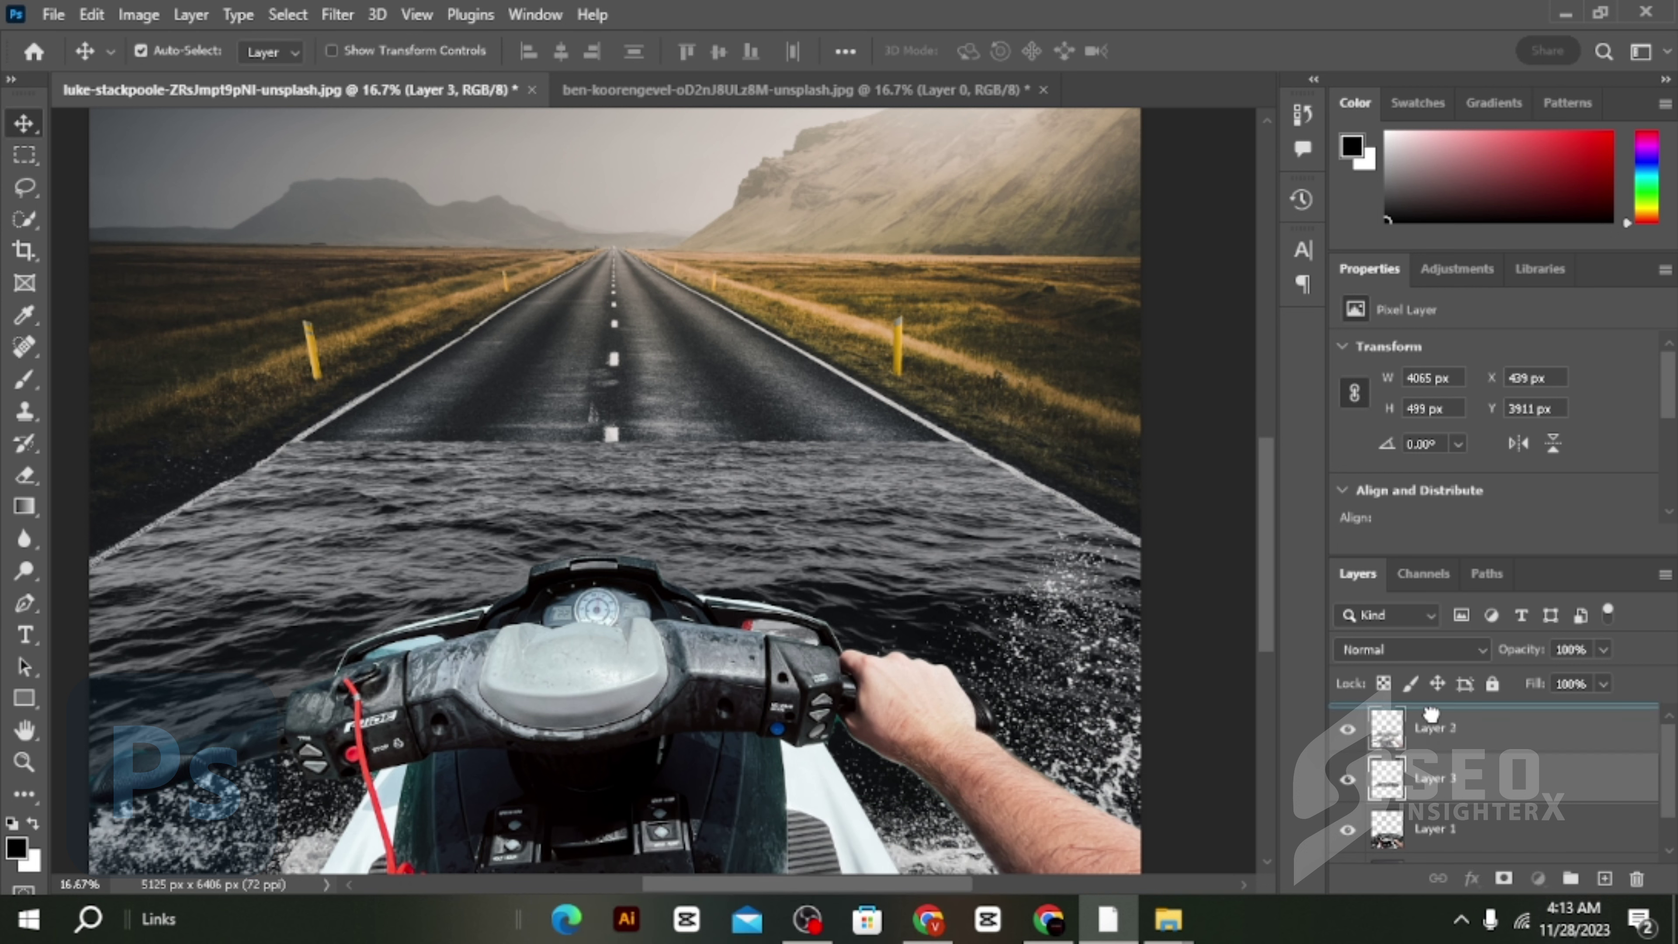
# Step: Move Layer 3 to the top and distort the water strip upward to 4065 × 967 px
pyautogui.moveTo(1433, 778); pyautogui.dragTo(1430, 714)
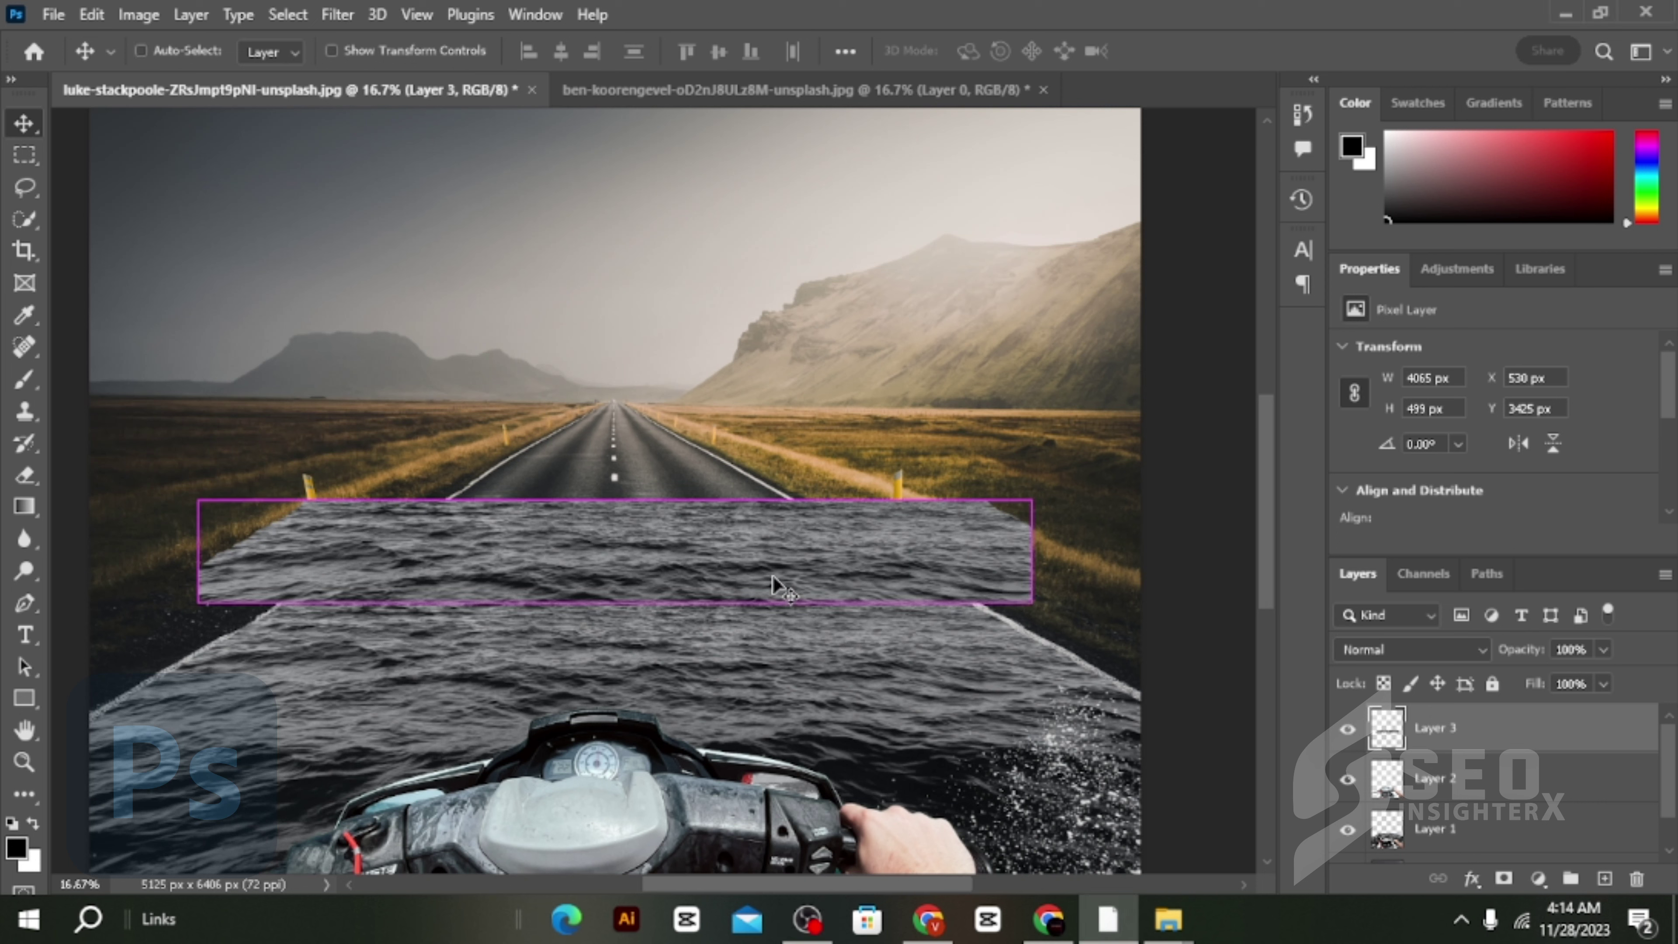
pyautogui.hotkey('ctrl', 't')
pyautogui.rightClick(775, 581)
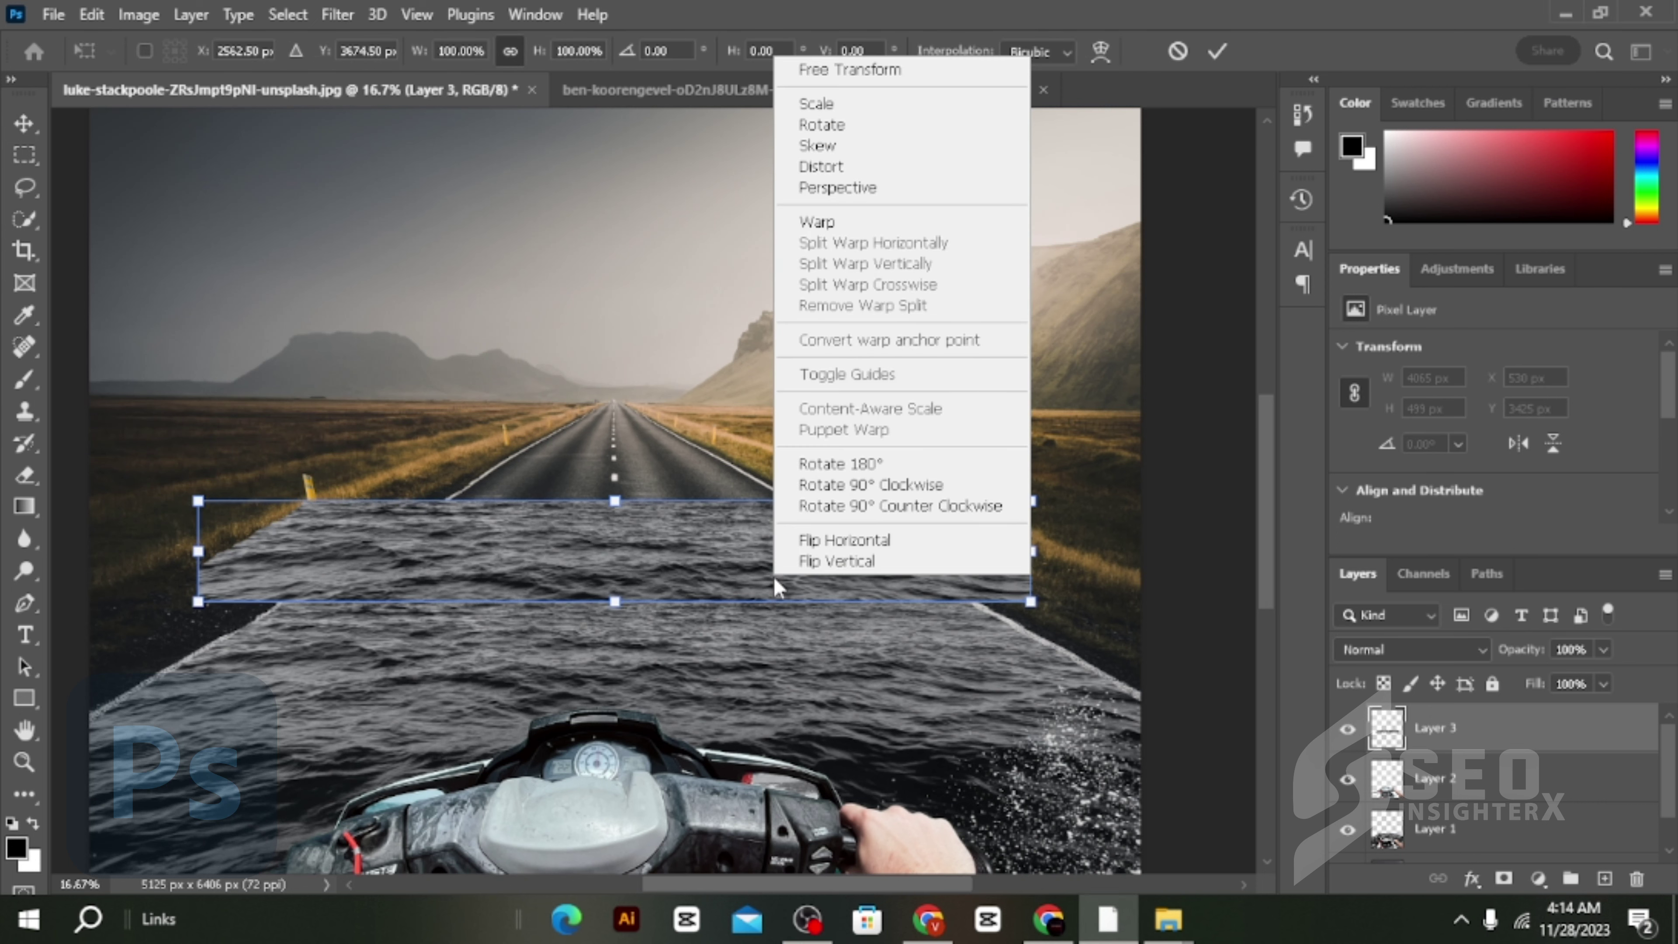
pyautogui.click(845, 173)
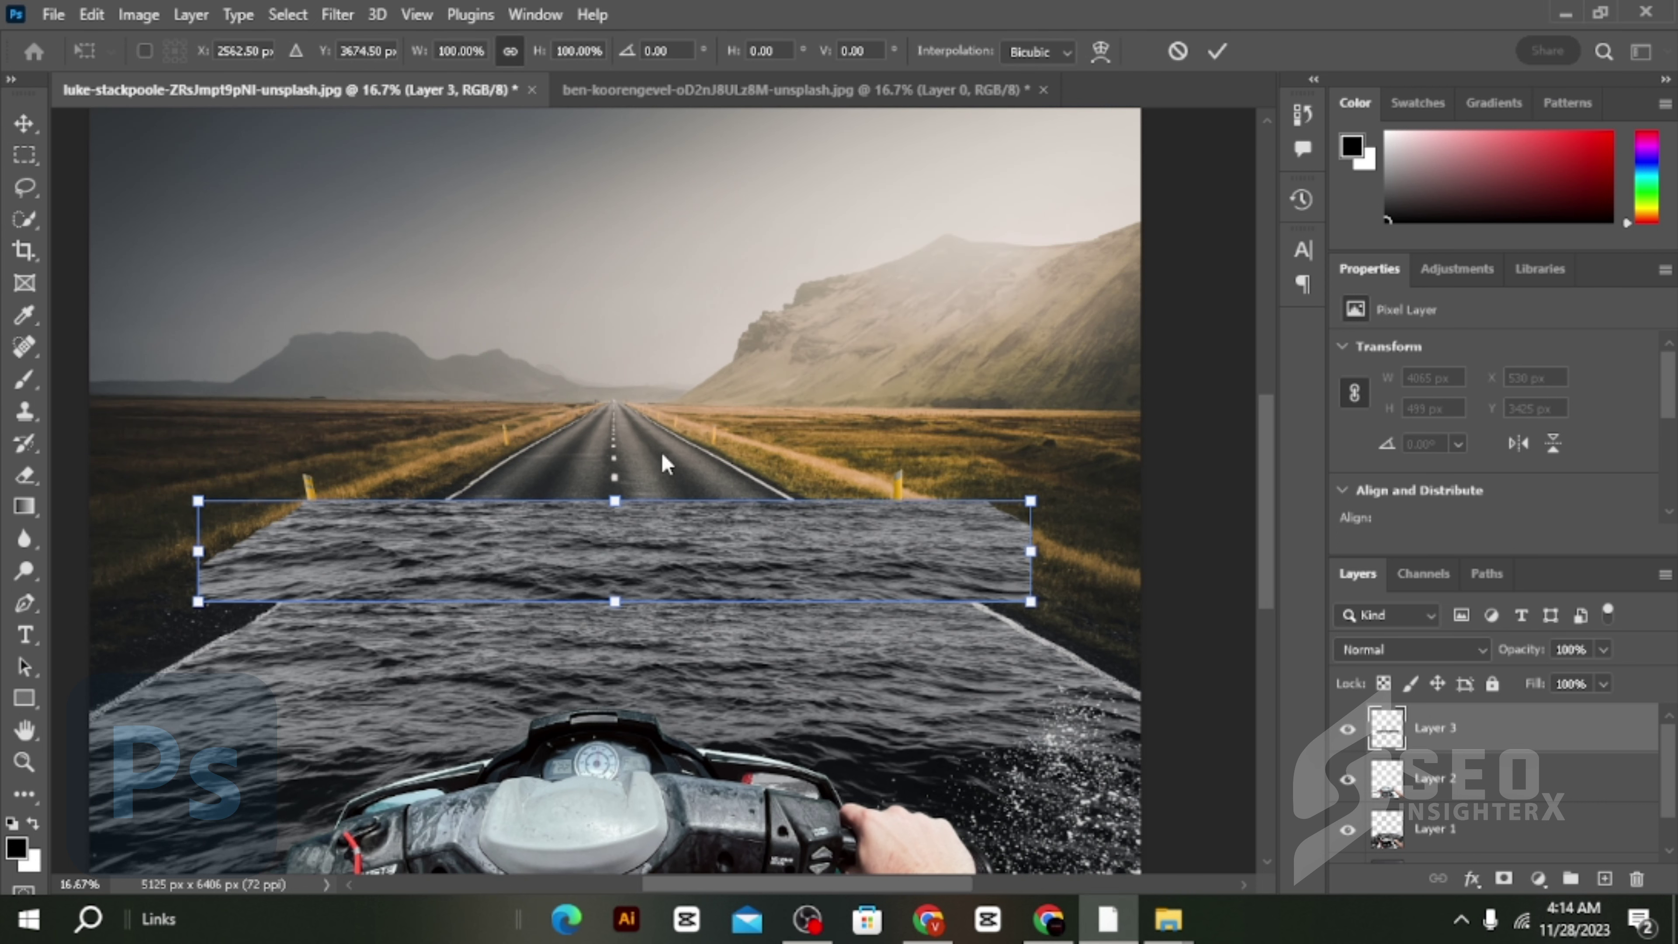
pyautogui.moveTo(614, 504); pyautogui.dragTo(617, 410)
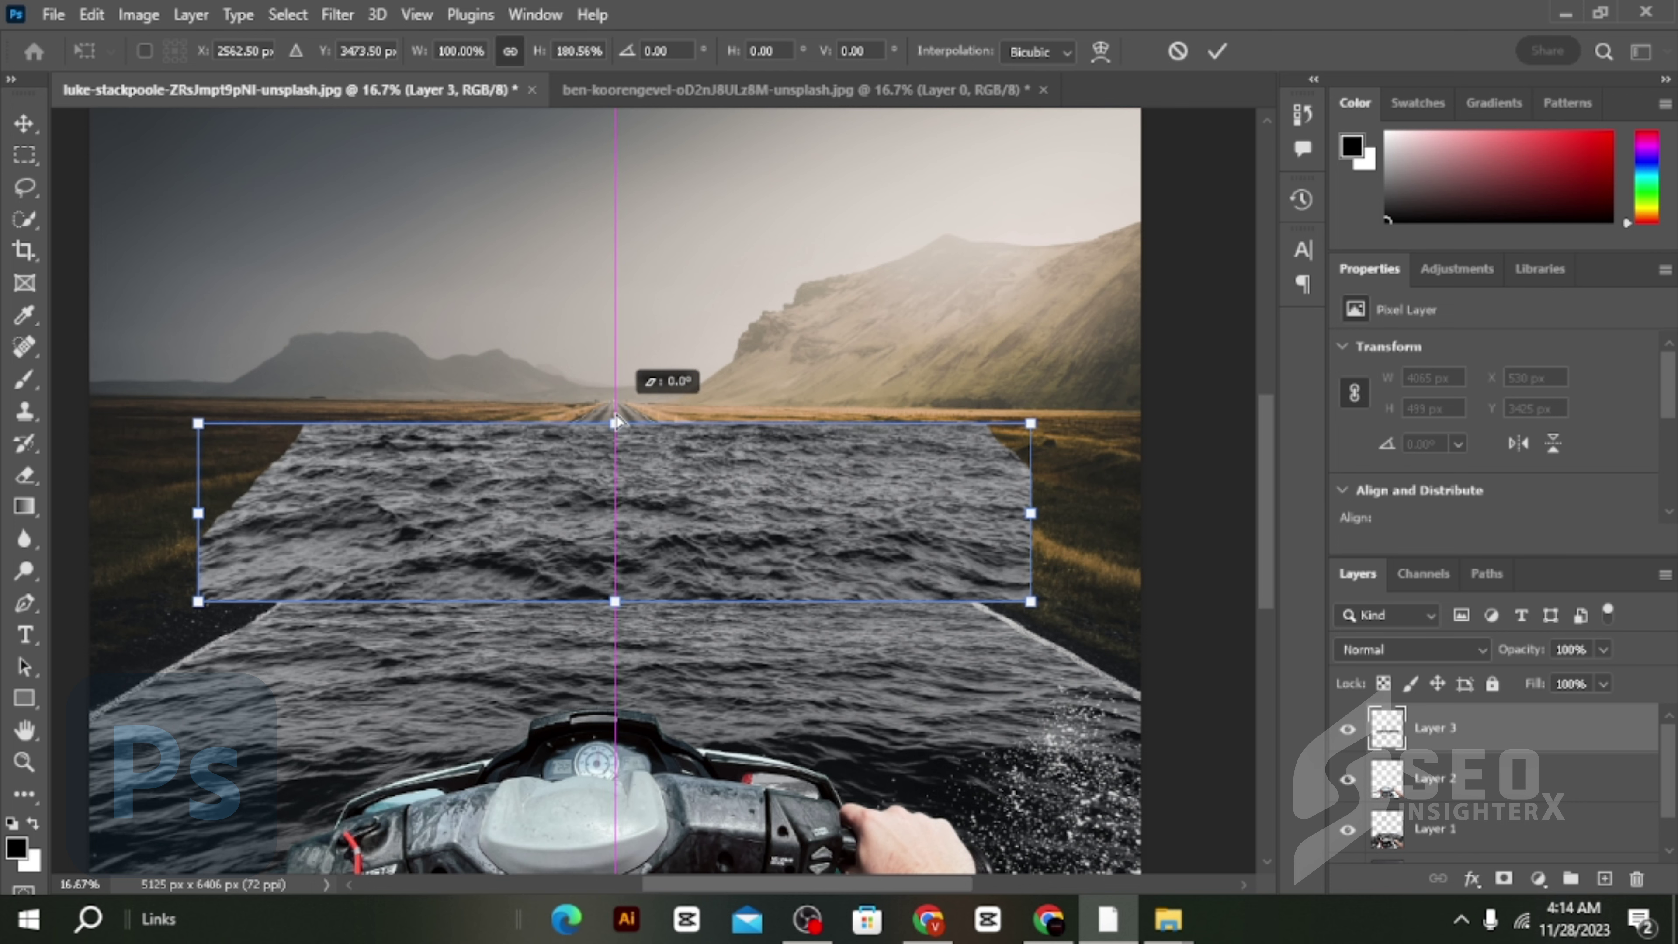
pyautogui.moveTo(616, 408); pyautogui.dragTo(617, 404)
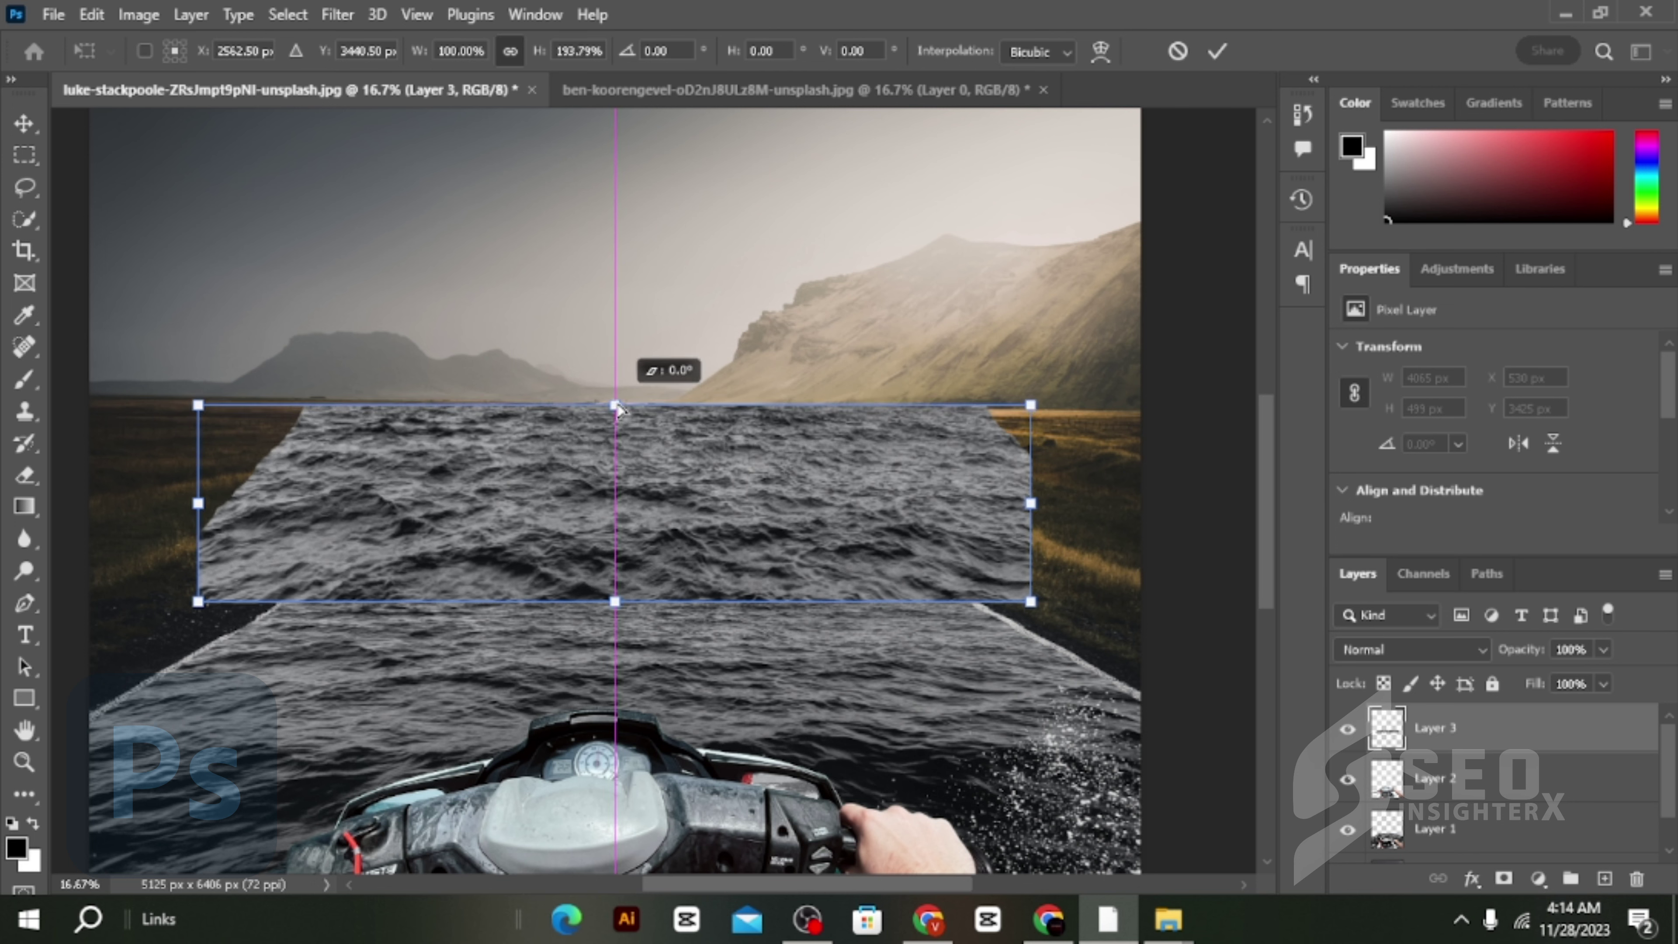
pyautogui.click(1220, 53)
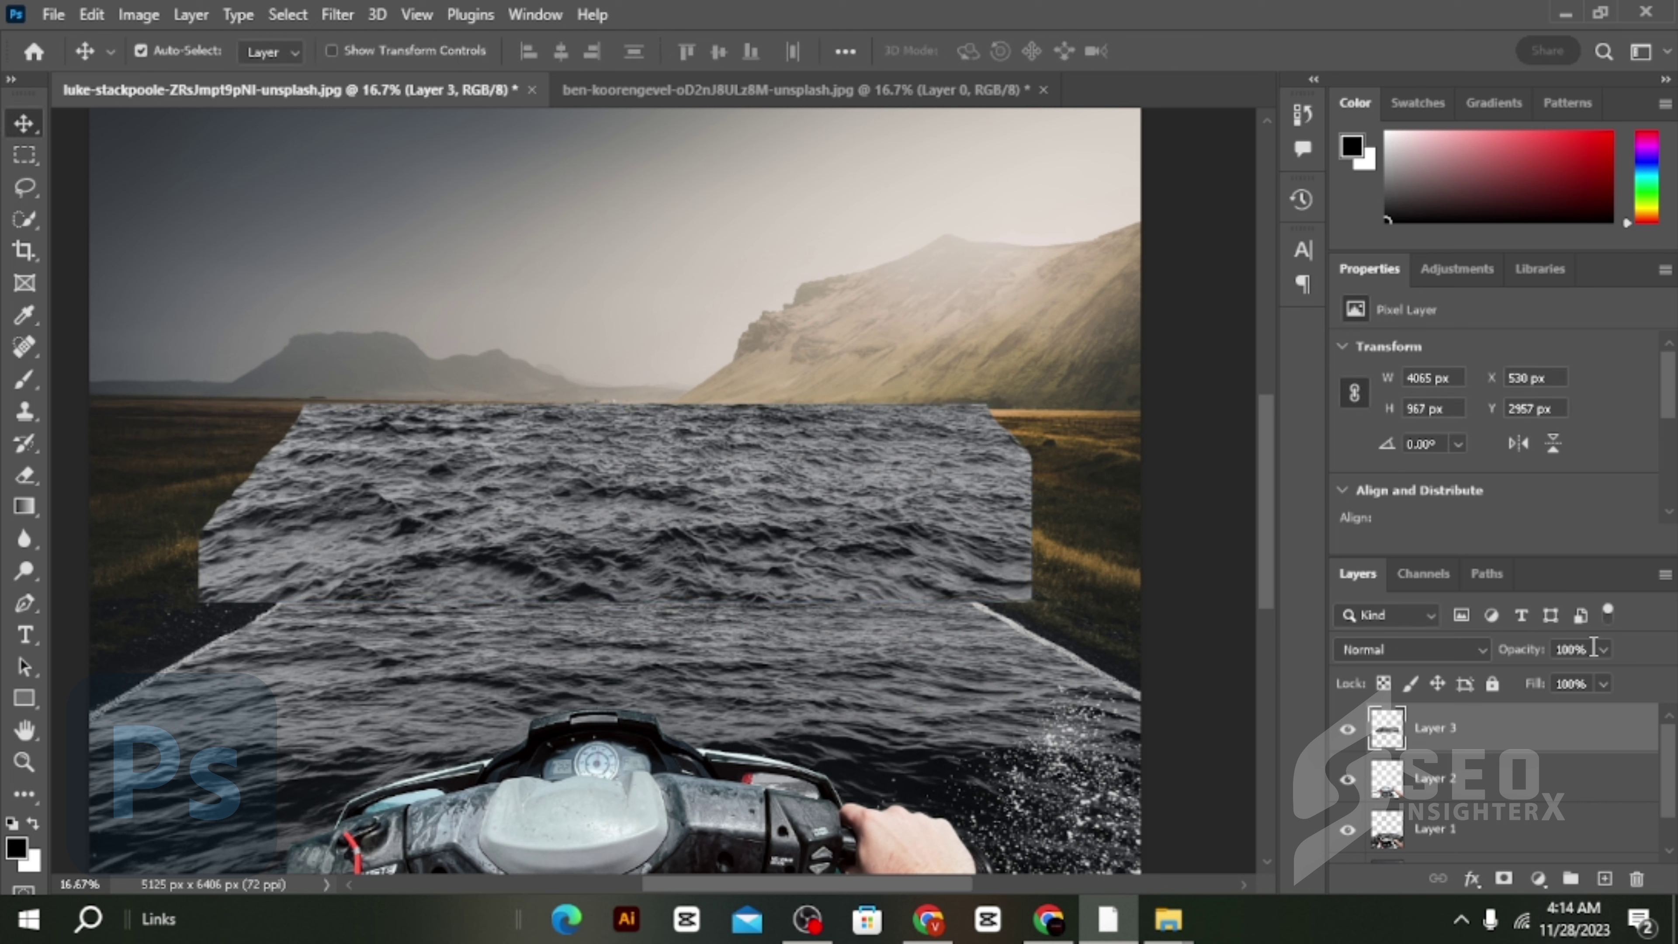
# Step: Lower Layer 3's opacity, erase water off both grass verges, then restore 100% opacity
pyautogui.moveTo(1565, 678); pyautogui.dragTo(1556, 681)
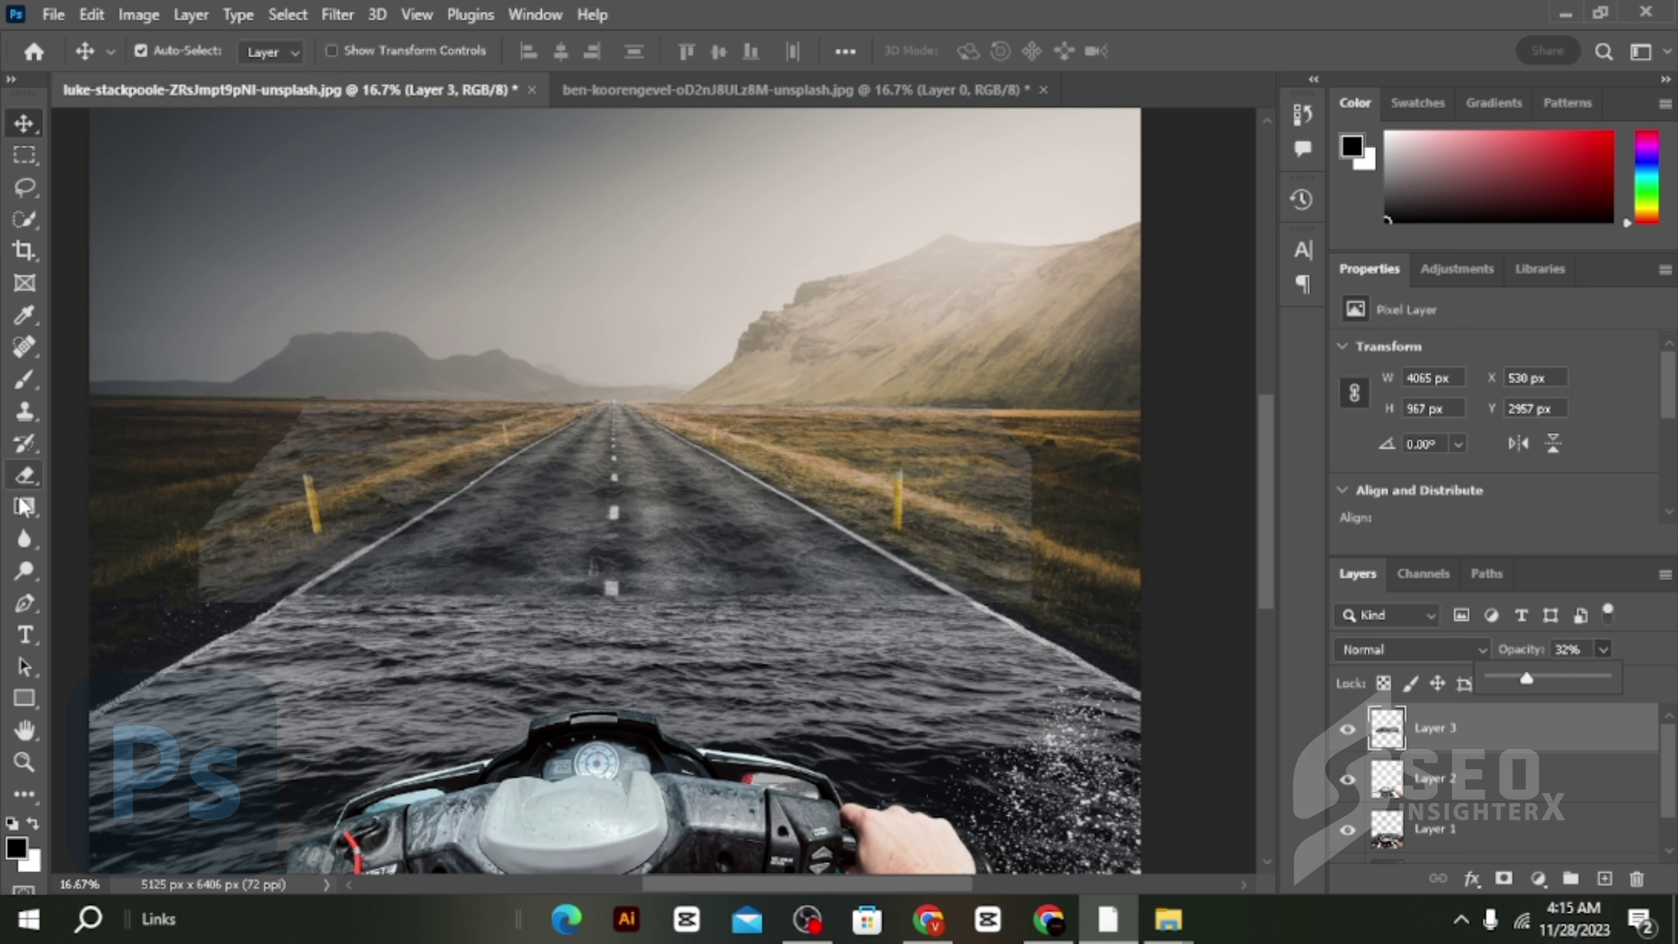
pyautogui.click(25, 474)
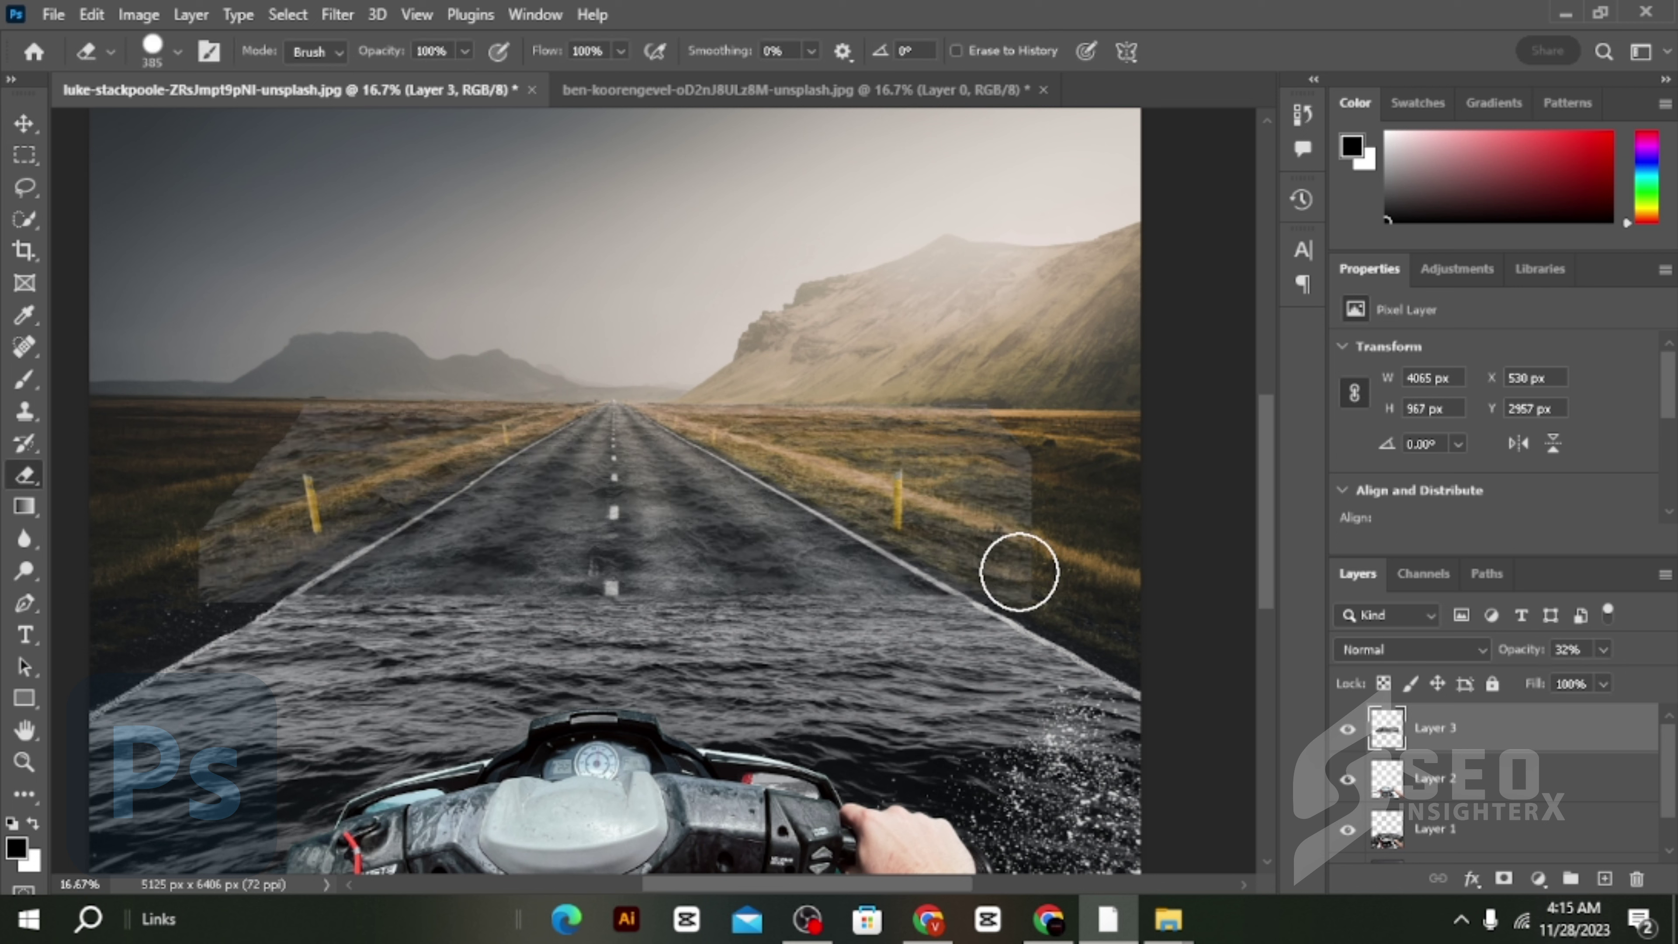
pyautogui.scroll(2, 1000, 575)
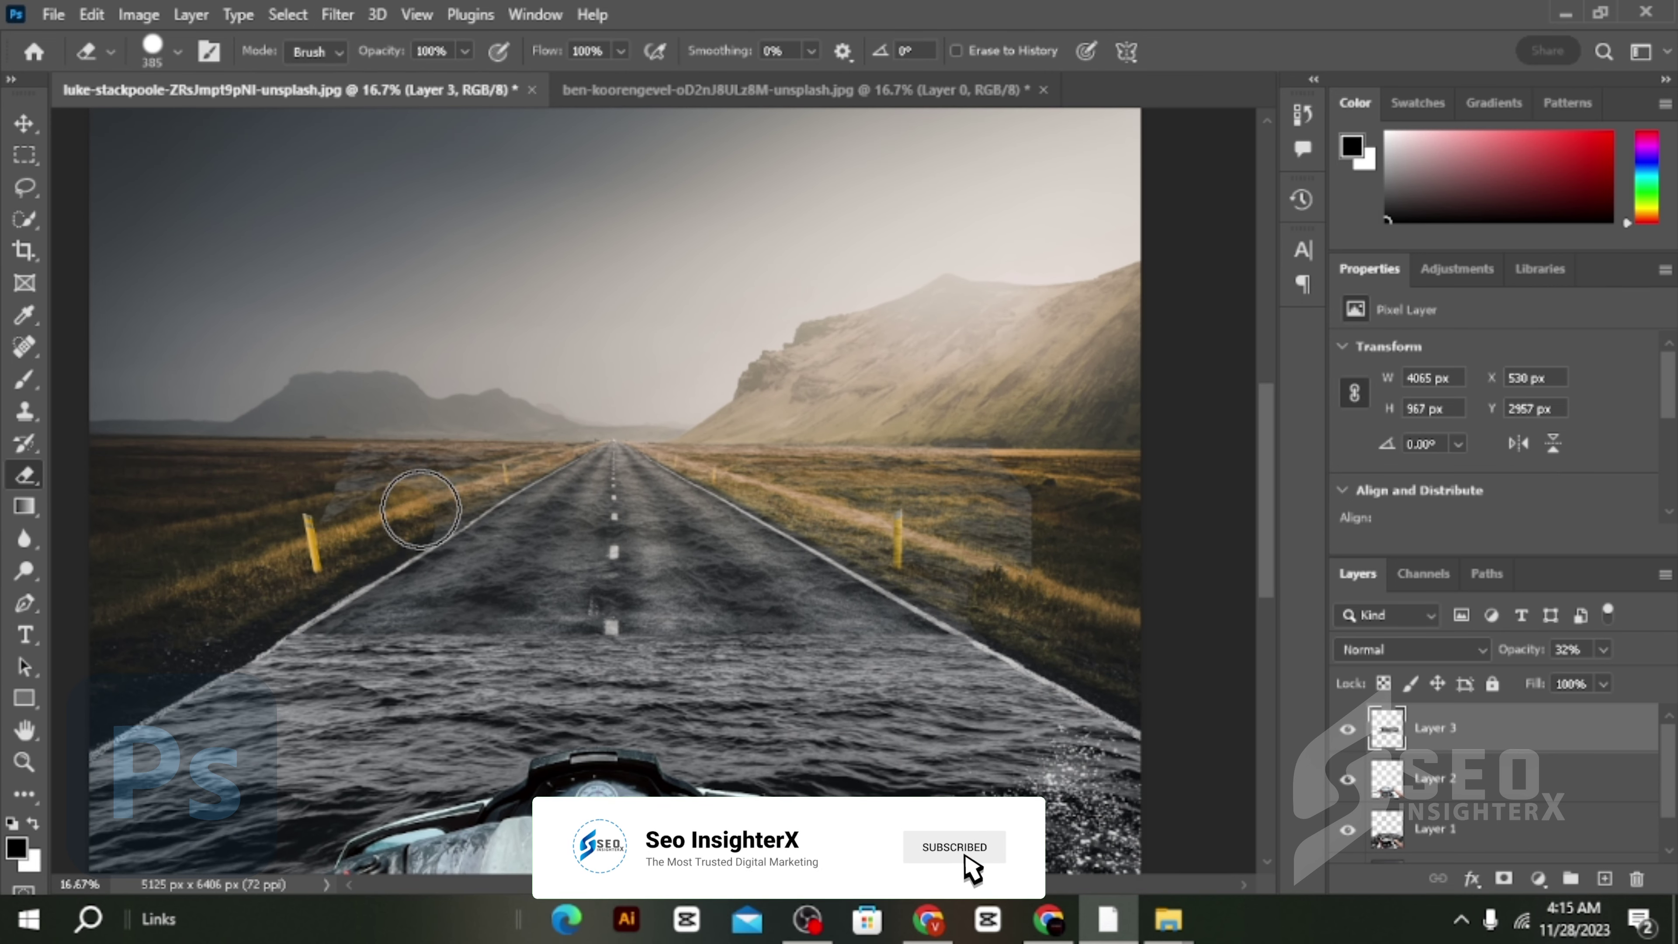
pyautogui.moveTo(554, 411); pyautogui.dragTo(370, 489)
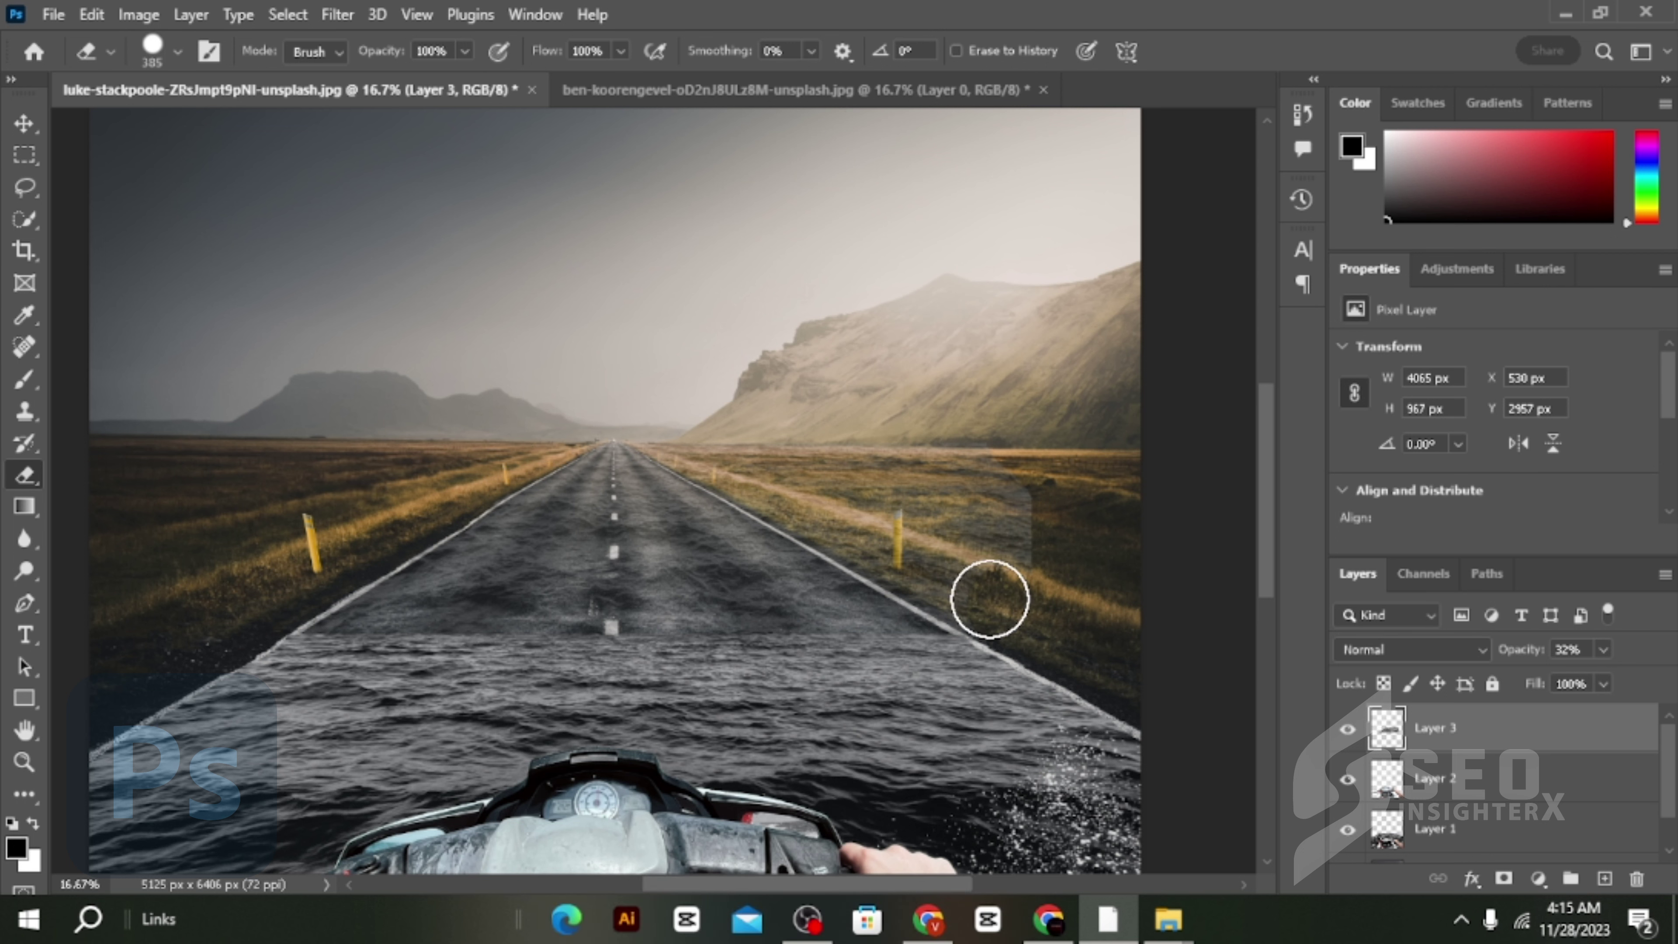
pyautogui.moveTo(939, 579); pyautogui.dragTo(673, 415)
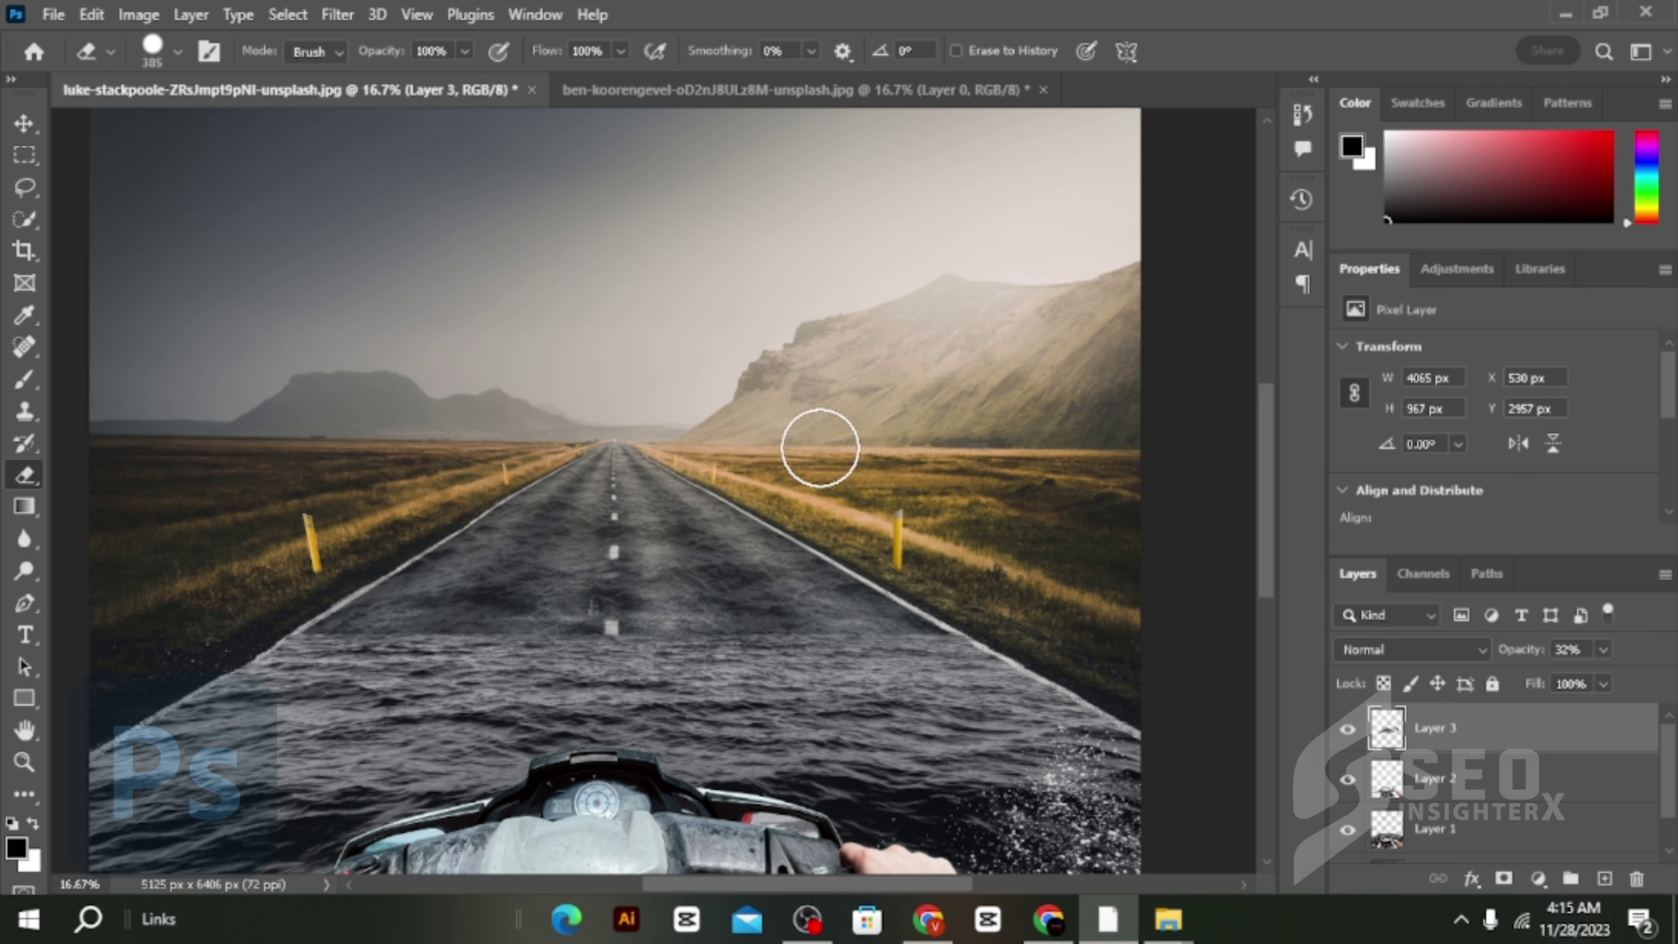
pyautogui.write('100')
pyautogui.press('Return')
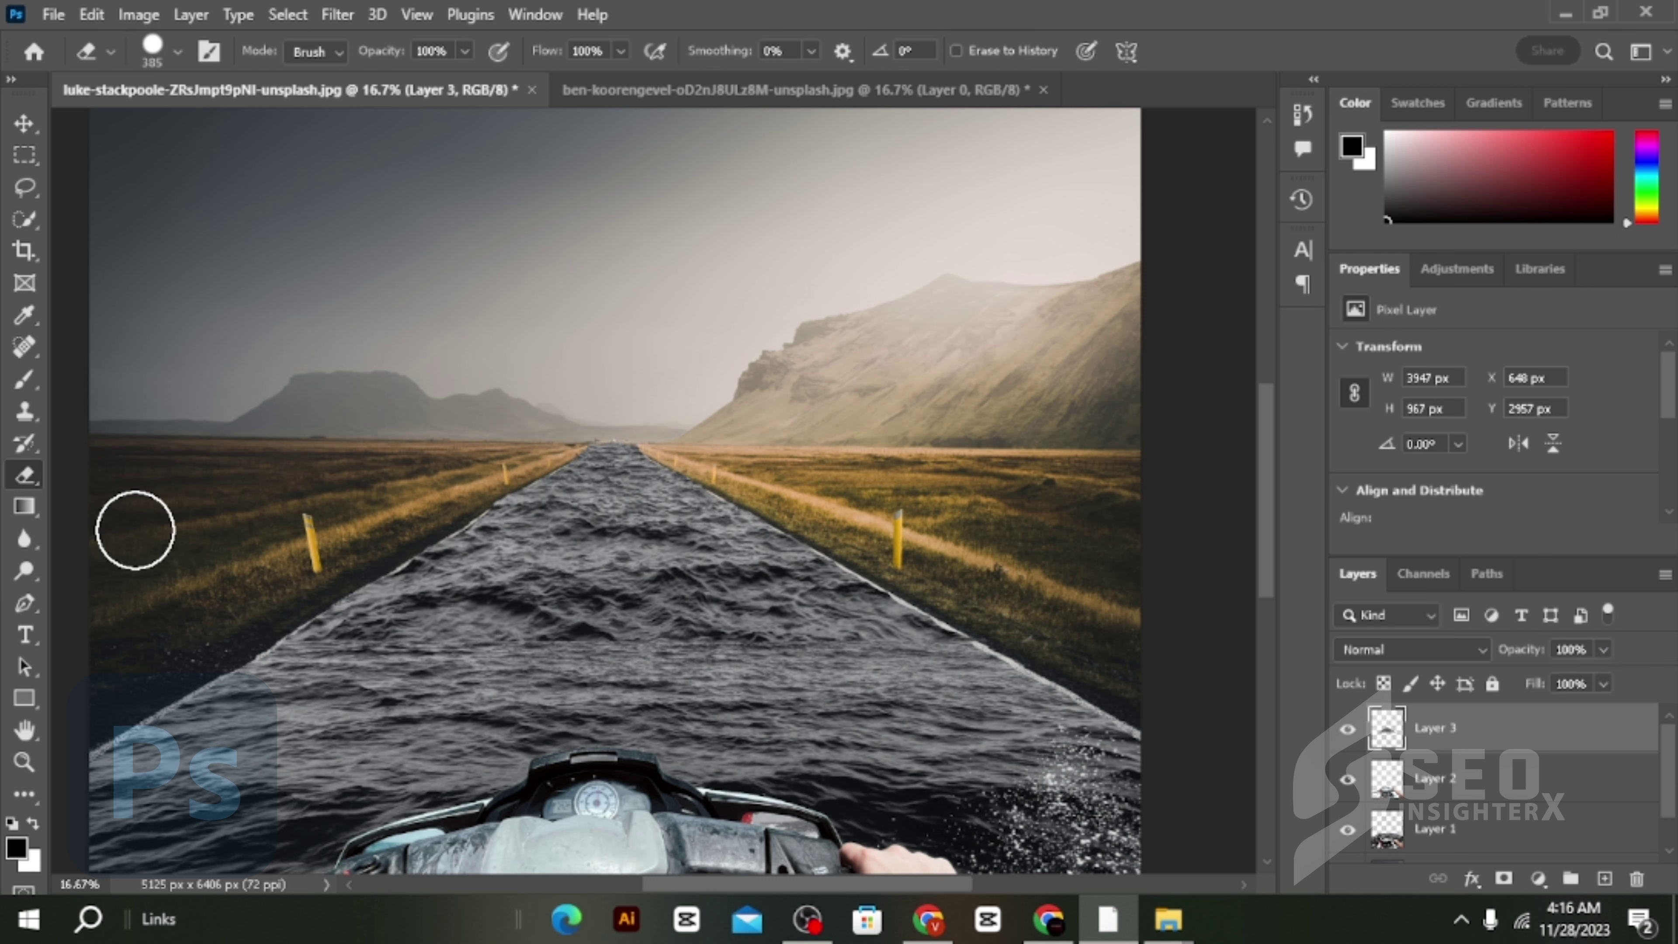
pyautogui.click(25, 123)
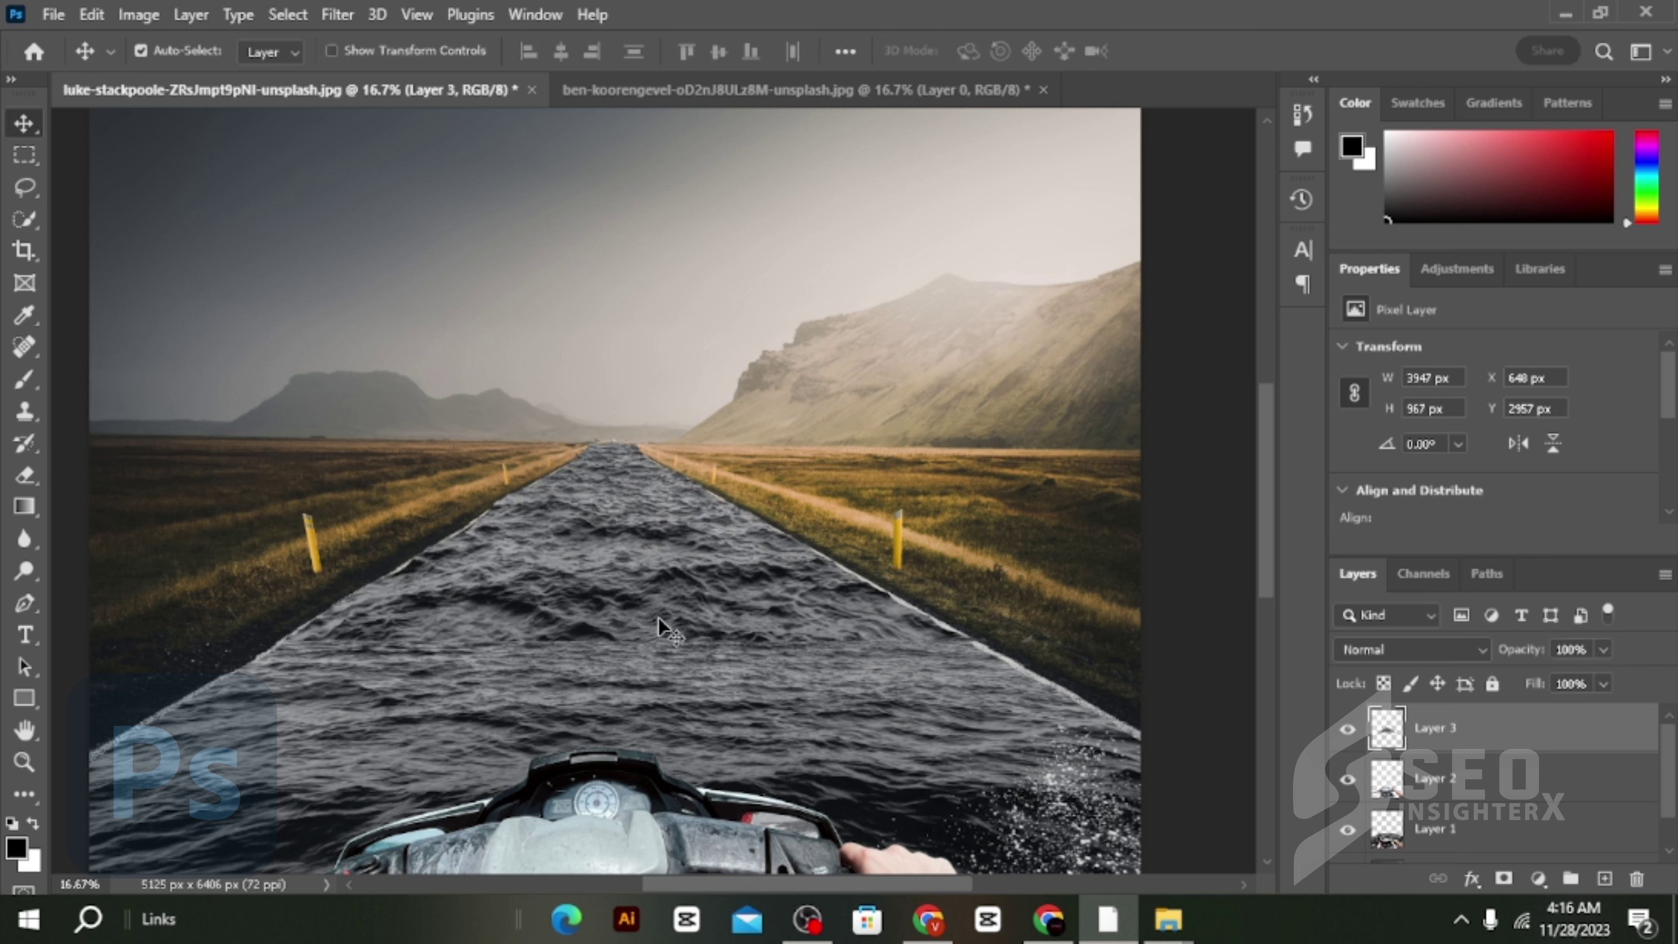
# Step: Nudge the water slightly, then Merge Visible with Layer 1 and Layer 0 into Layer 3
pyautogui.moveTo(673, 579)
pyautogui.mouseDown()
pyautogui.moveTo(675, 610)
pyautogui.moveTo(673, 576)
pyautogui.mouseUp()
pyautogui.scroll(-1, 1093, 717)
pyautogui.scroll(-2, 926, 690)
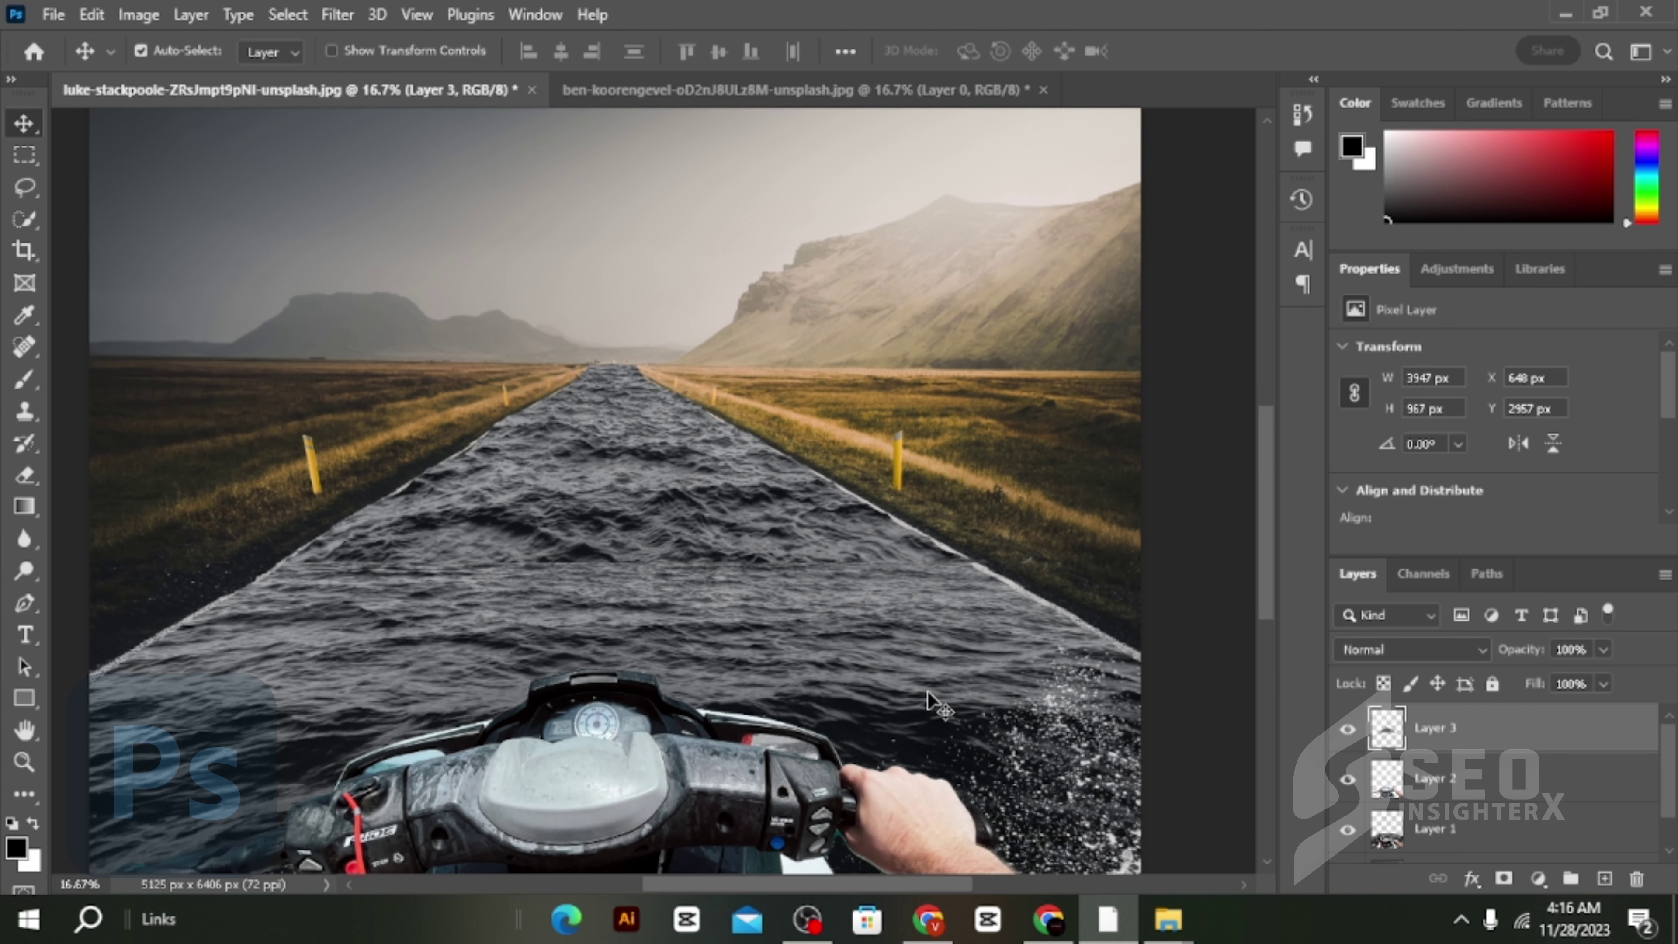
pyautogui.scroll(-2, 926, 690)
pyautogui.keyDown('ctrl'); pyautogui.click(1518, 848); pyautogui.keyUp('ctrl')
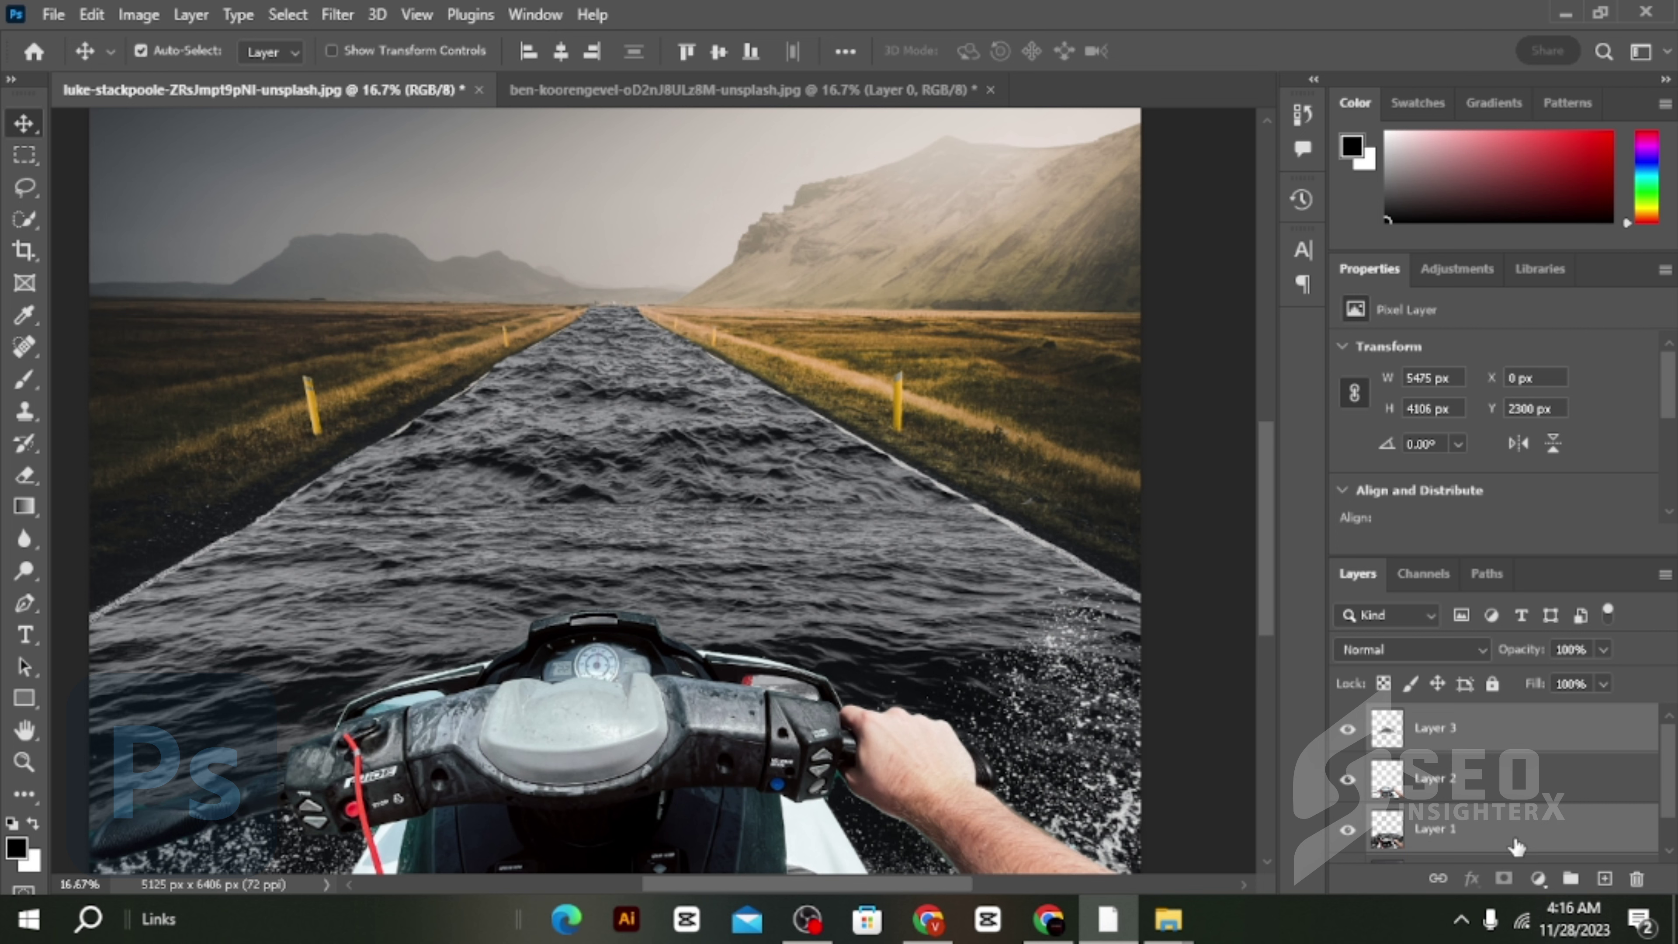
pyautogui.scroll(-1, 1517, 848)
pyautogui.keyDown('ctrl'); pyautogui.click(1493, 852); pyautogui.keyUp('ctrl')
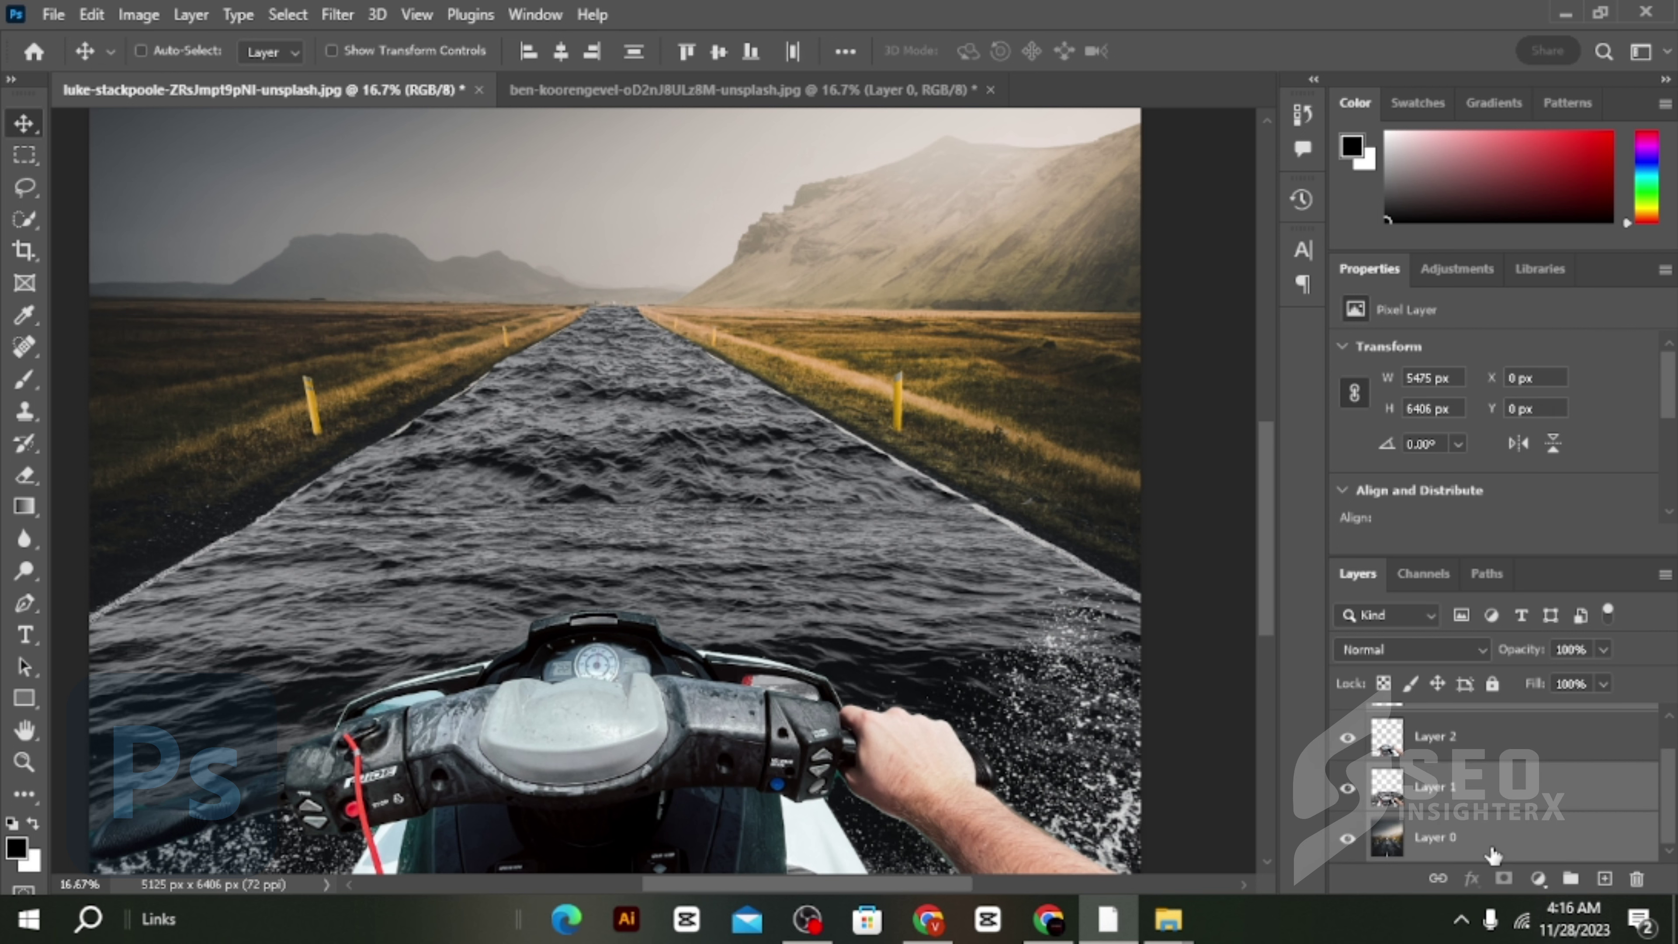
pyautogui.rightClick(1518, 783)
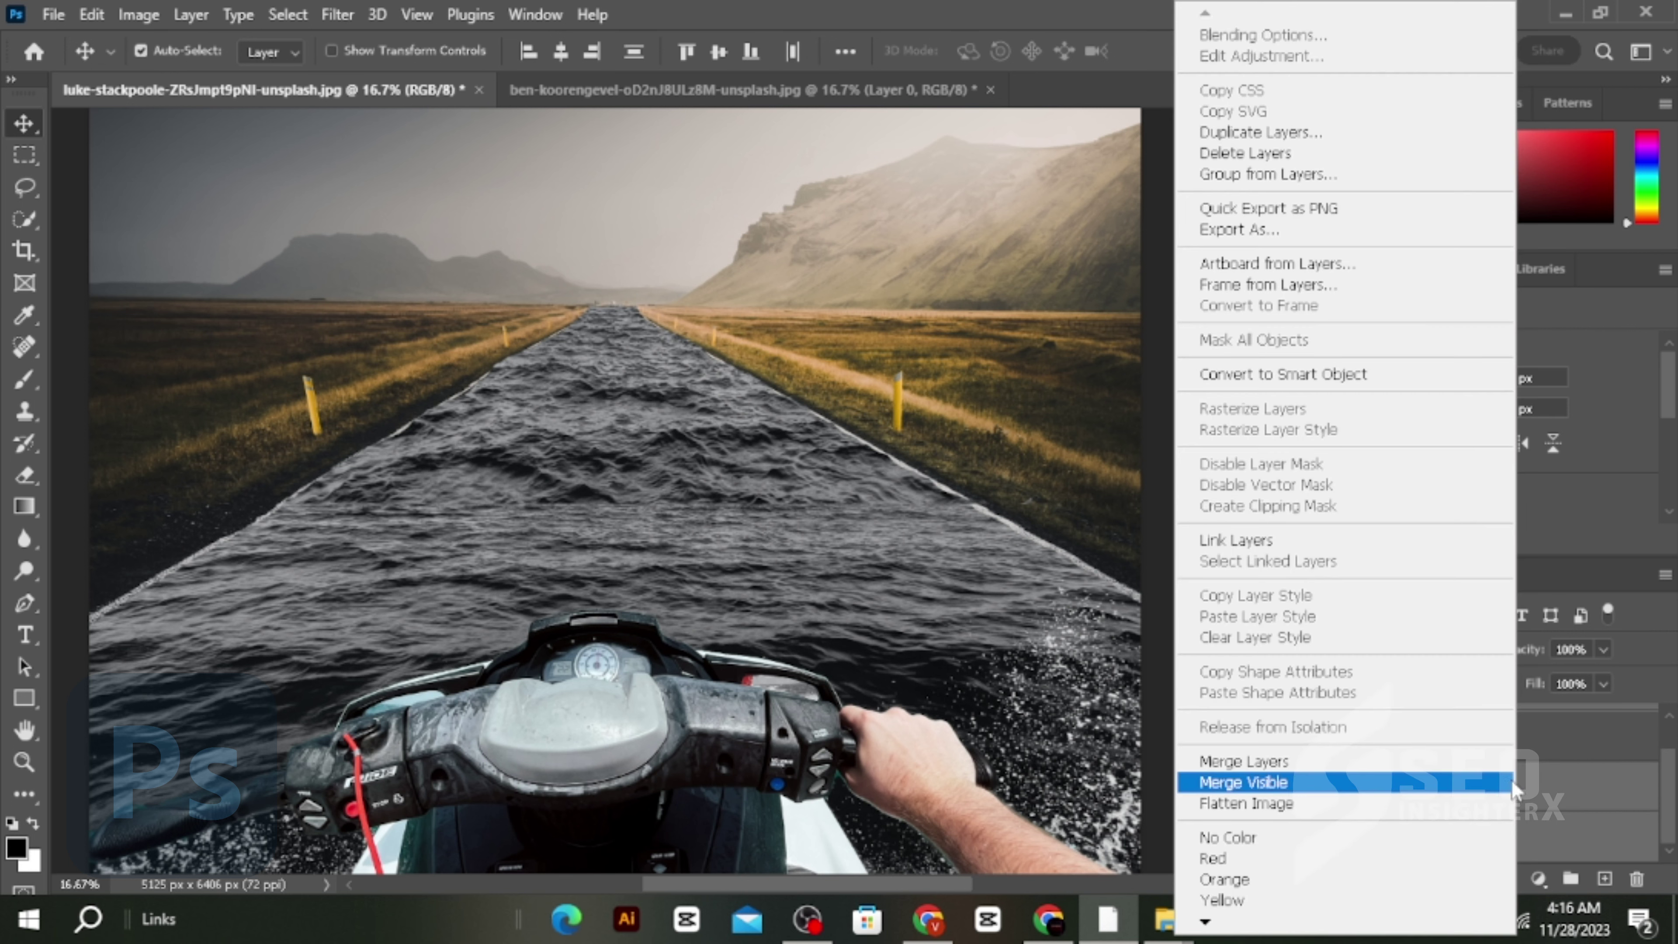
pyautogui.click(1425, 782)
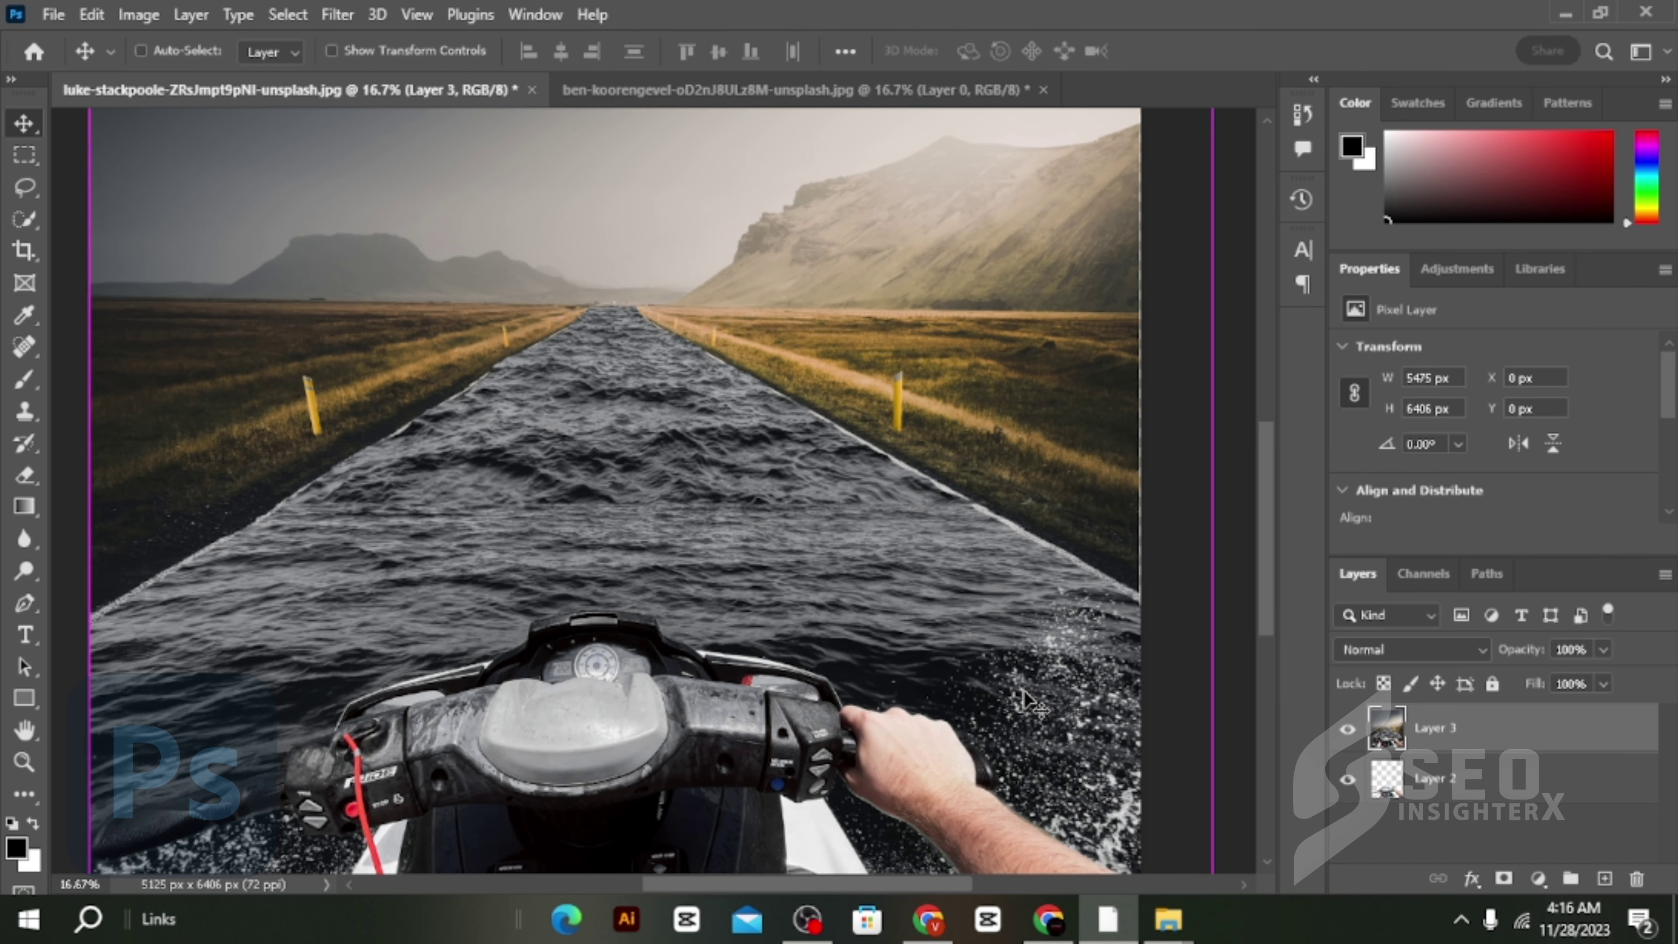
pyautogui.hotkey('ctrl', '-')
pyautogui.hotkey('ctrl', '-')
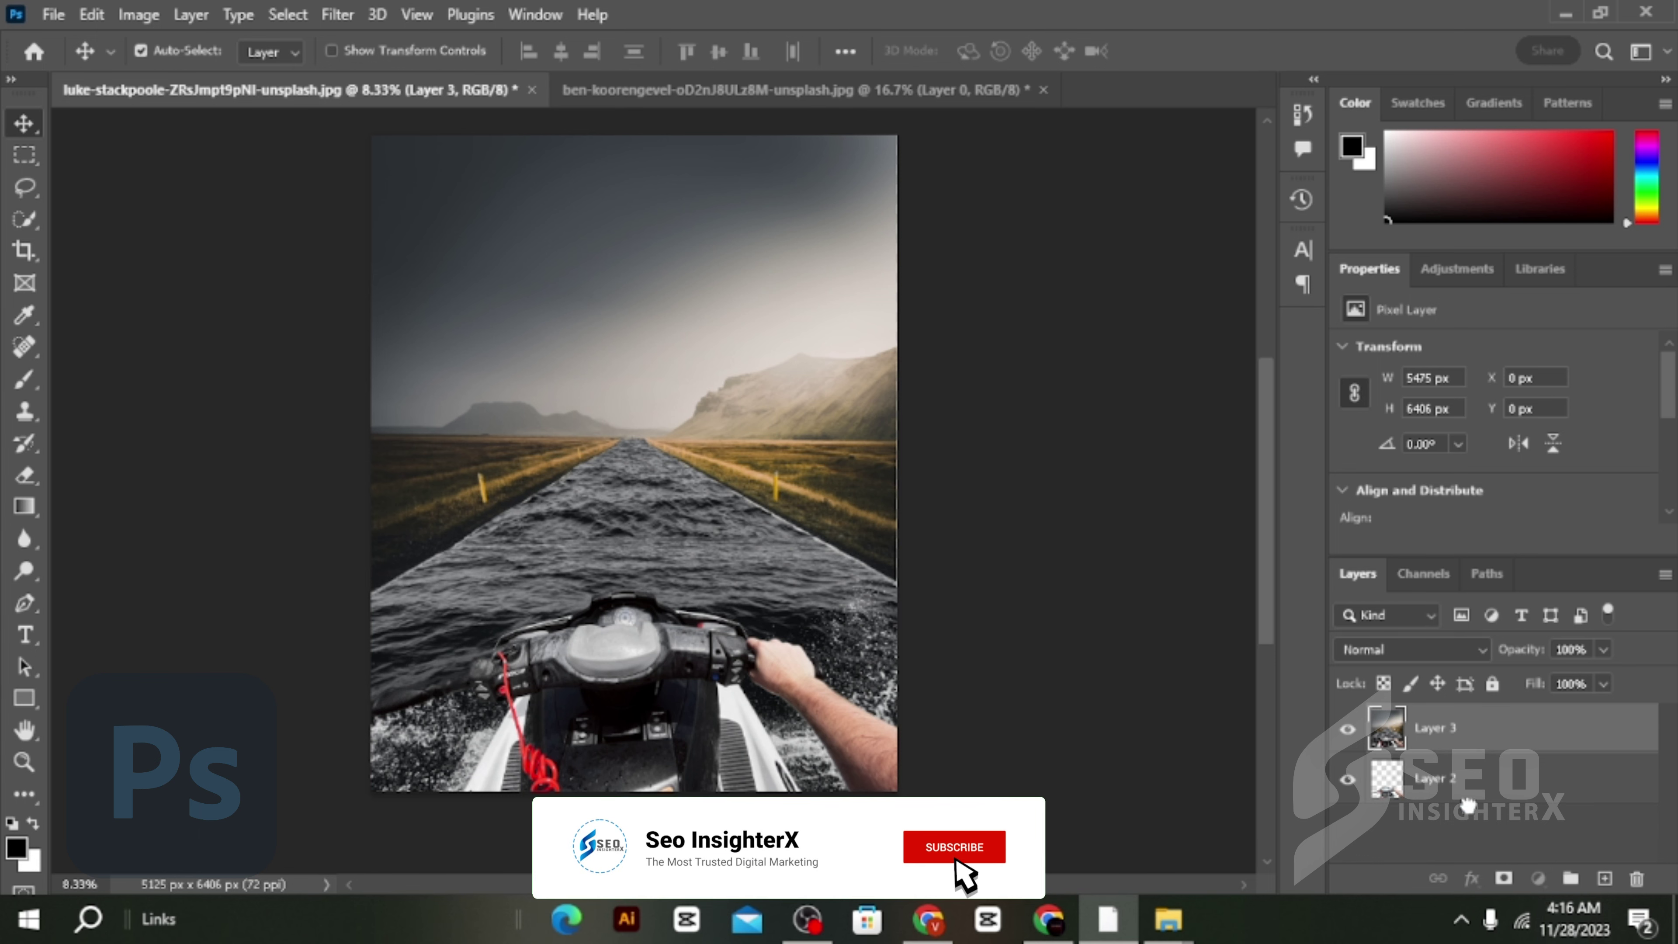
# Step: Place Layer 3 below Layer 2 and grade it with a Kodak 5218 Kodak 2395 Color Lookup
pyautogui.moveTo(1468, 805); pyautogui.dragTo(1469, 804)
pyautogui.click(1539, 878)
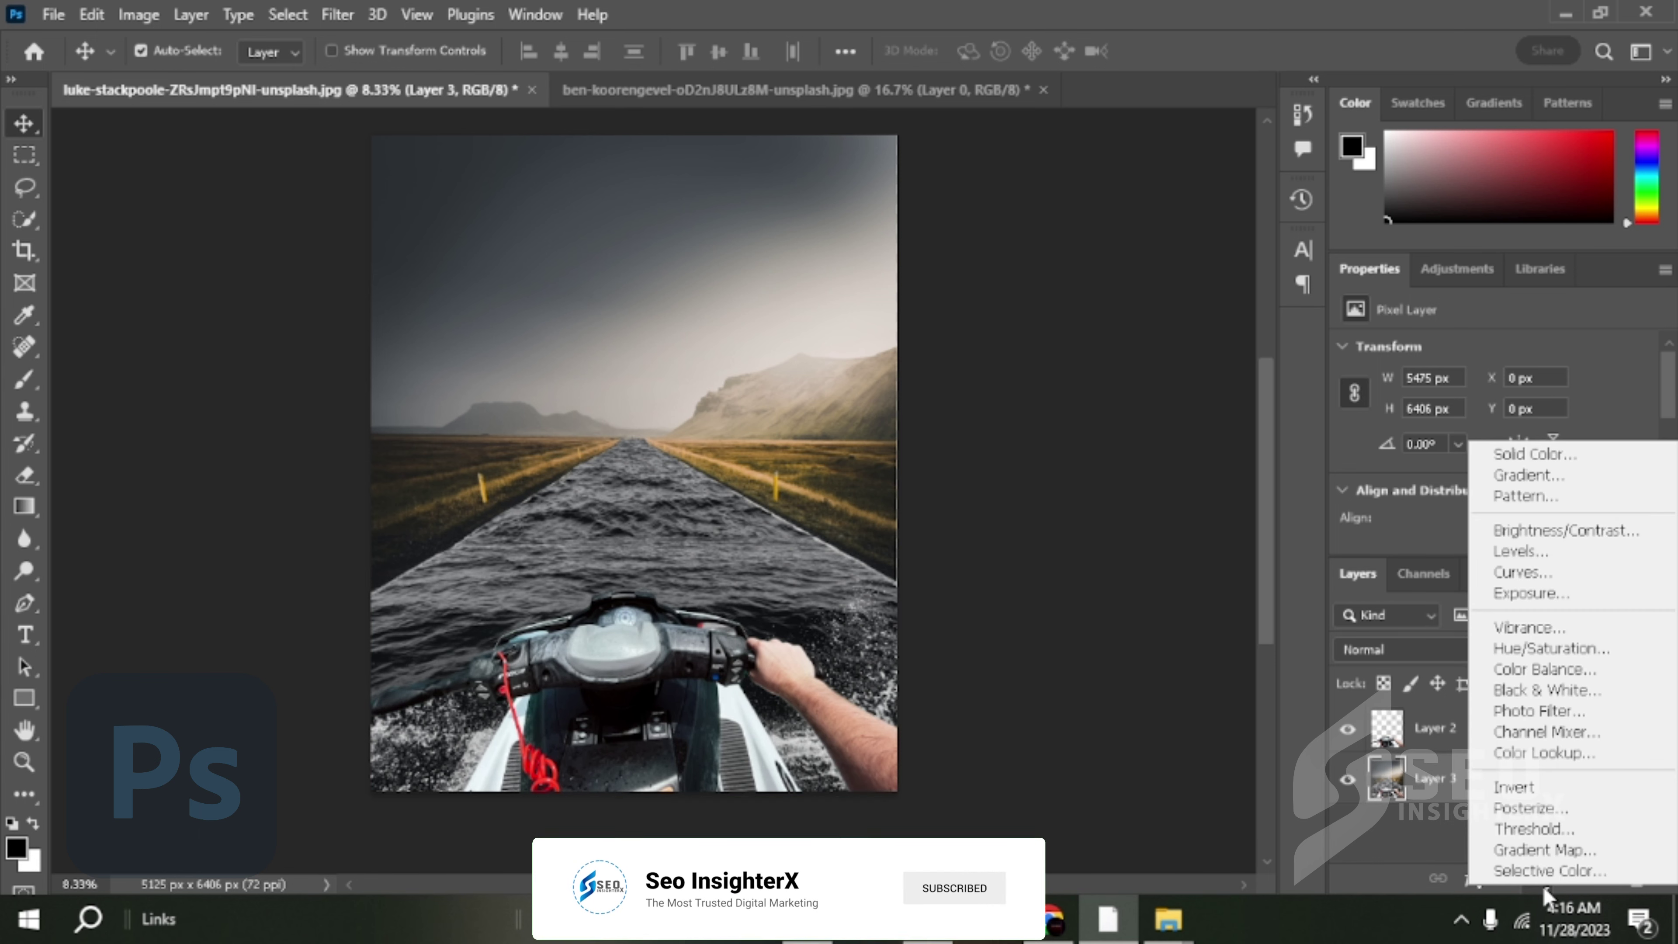
pyautogui.click(1533, 753)
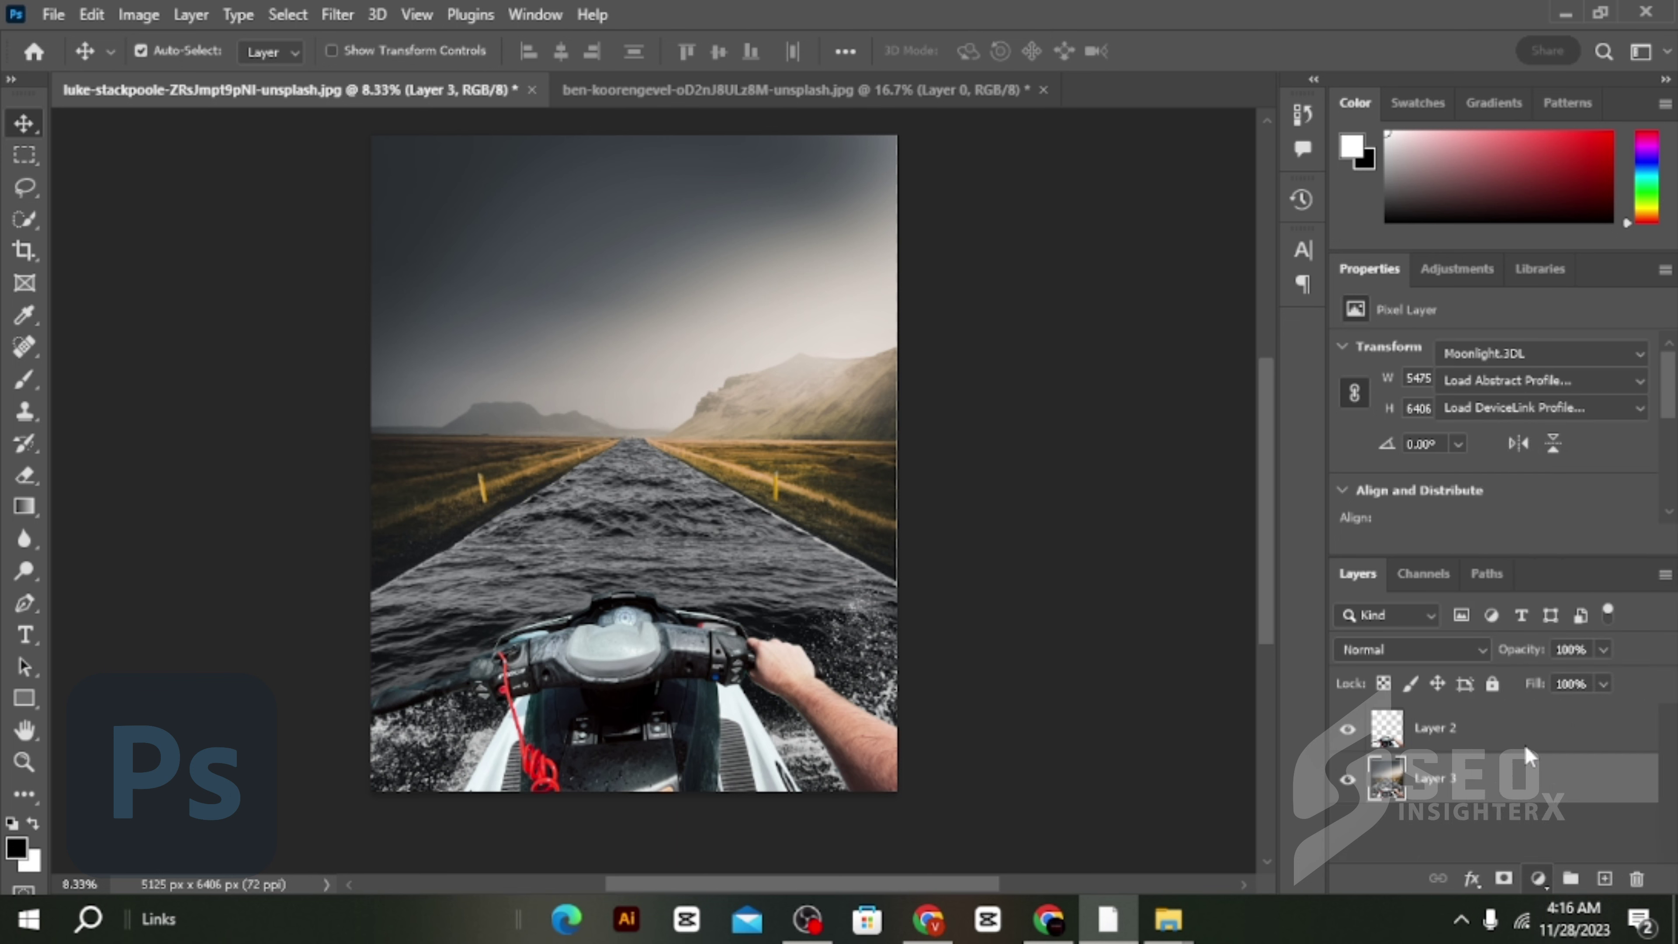
pyautogui.click(1534, 357)
pyautogui.click(1216, 256)
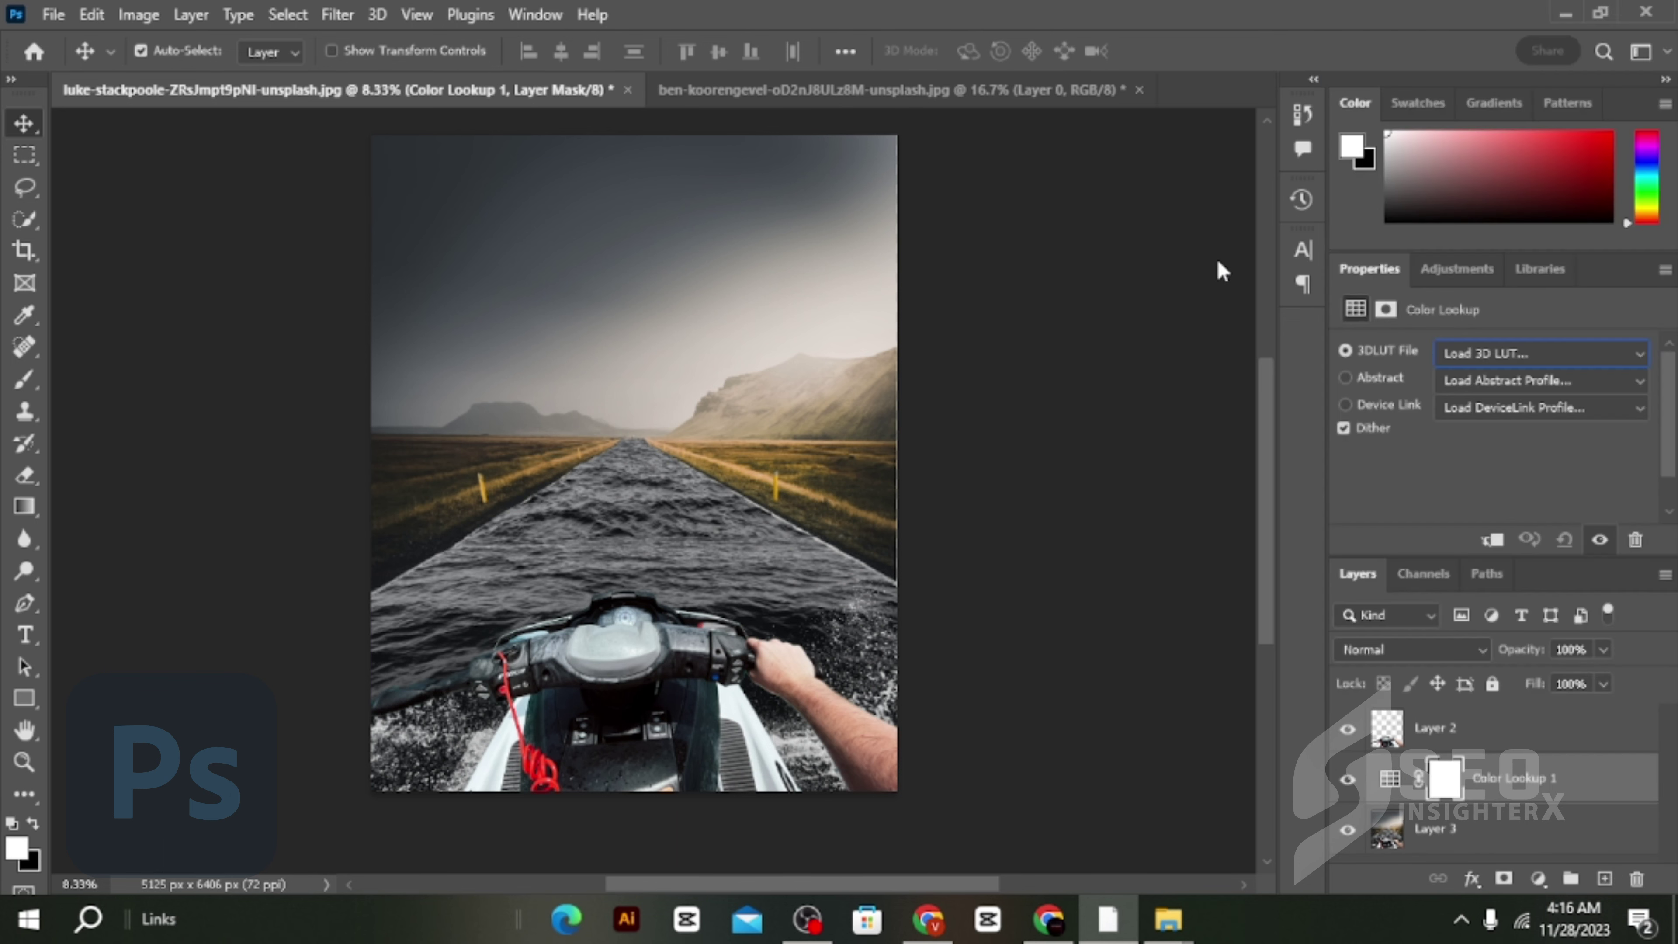
pyautogui.click(1533, 354)
pyautogui.click(1457, 552)
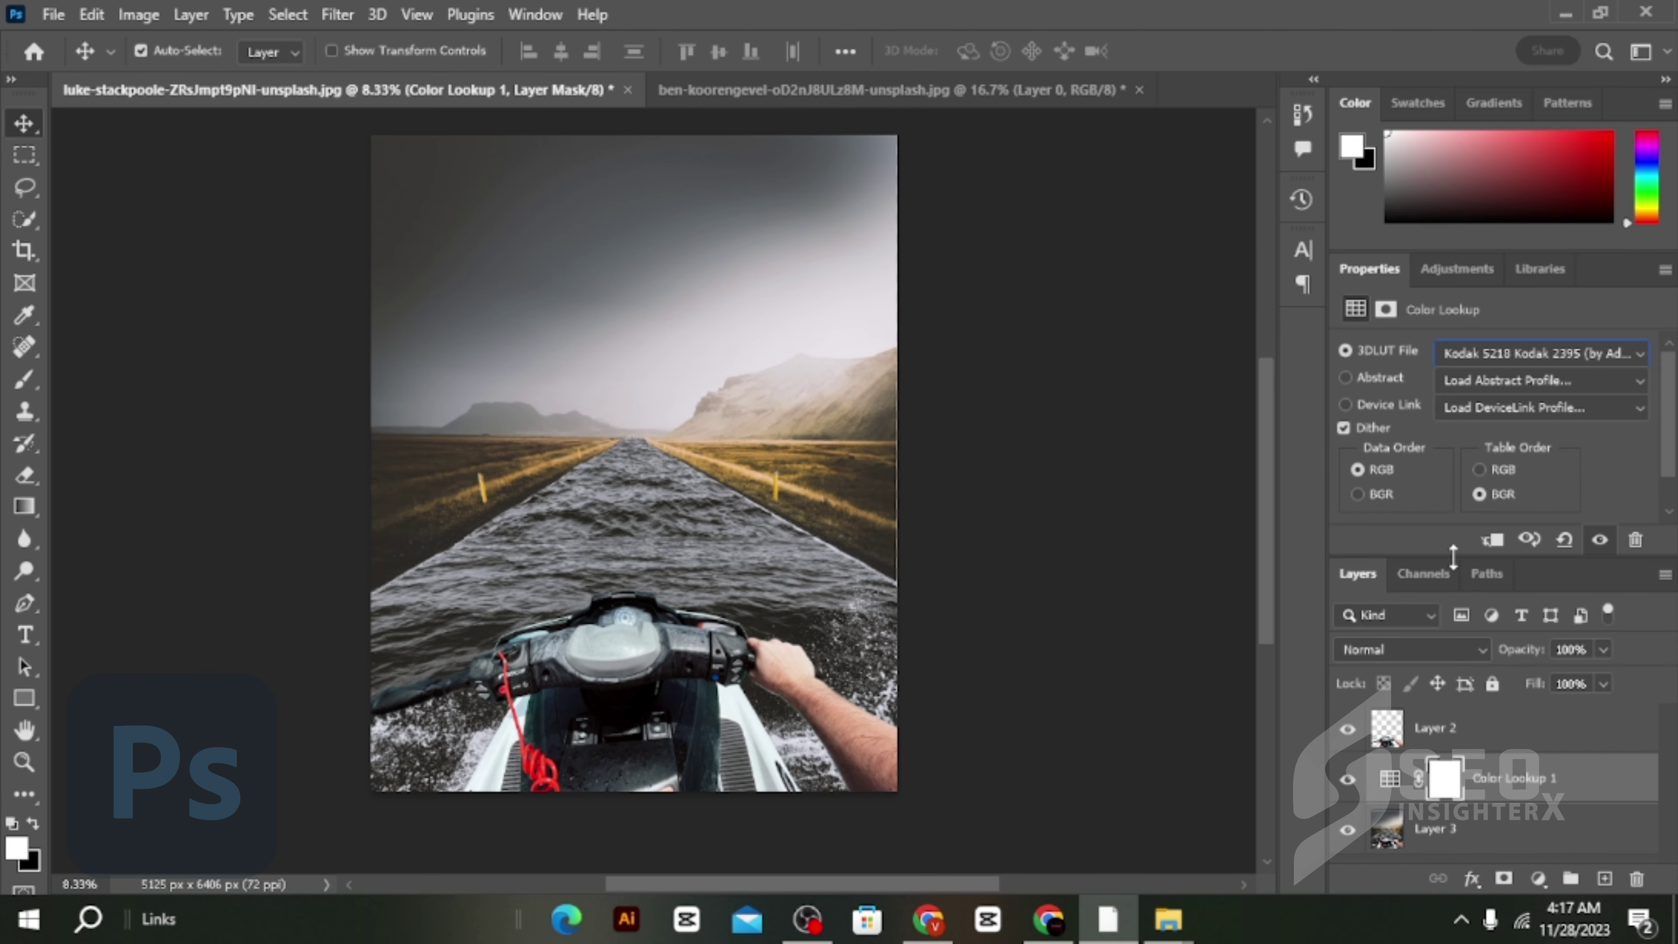
pyautogui.click(1347, 730)
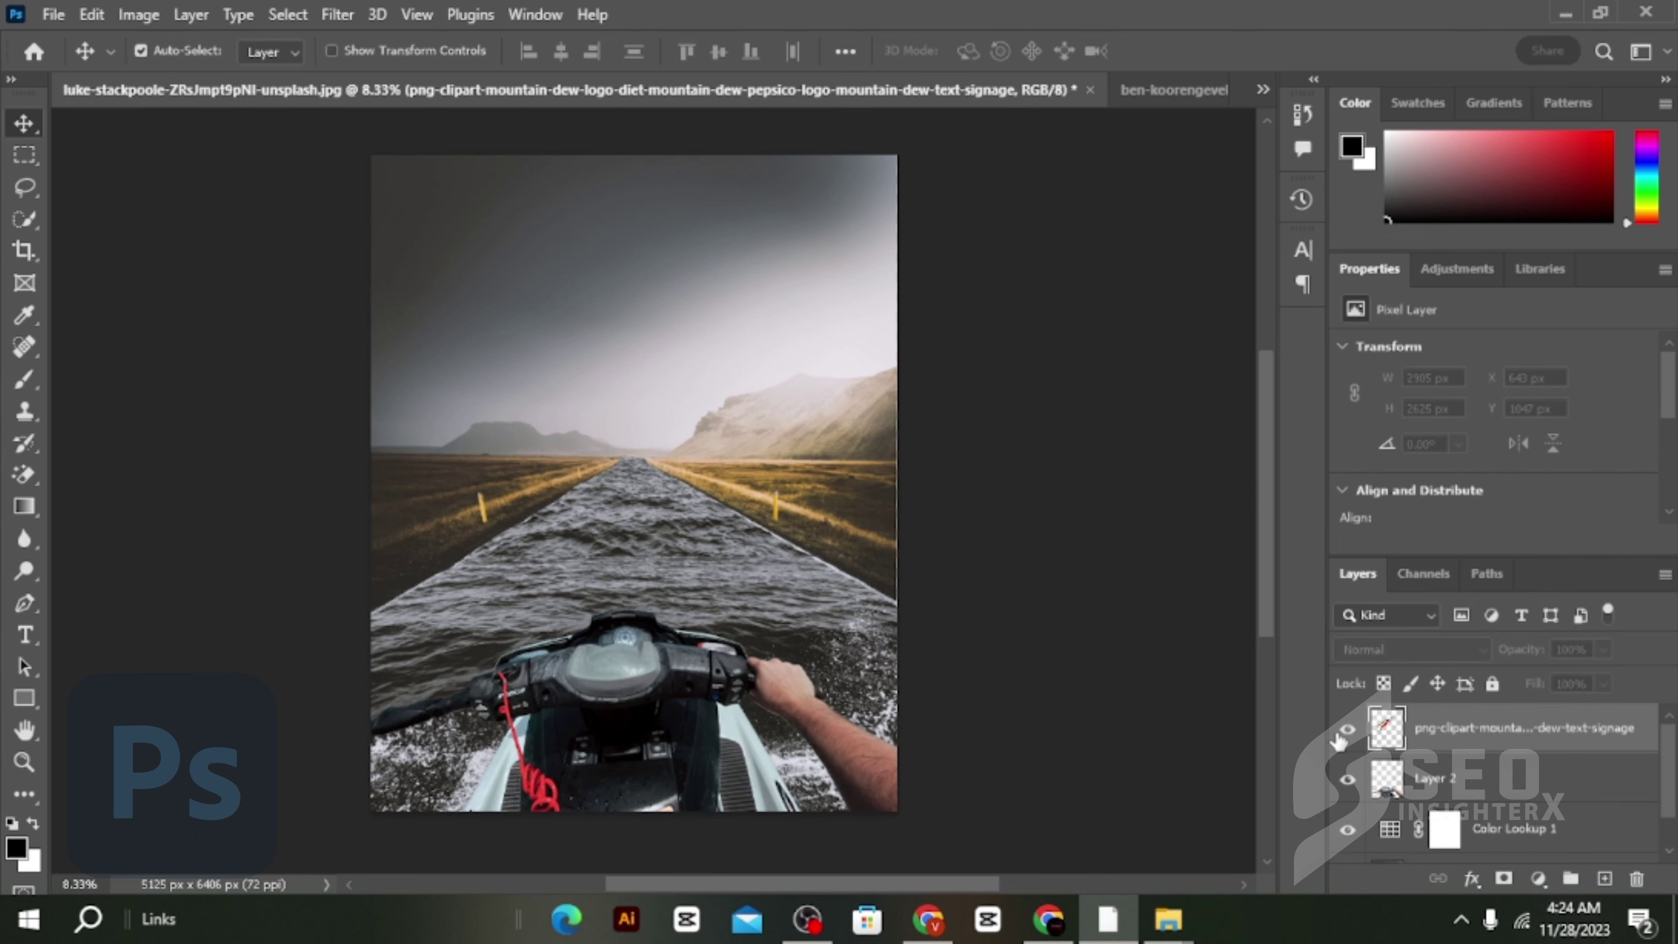
# Step: Scale the Mountain Dew logo to 54.25% in the top-left corner, then draw an upper-right text box
pyautogui.click(1347, 729)
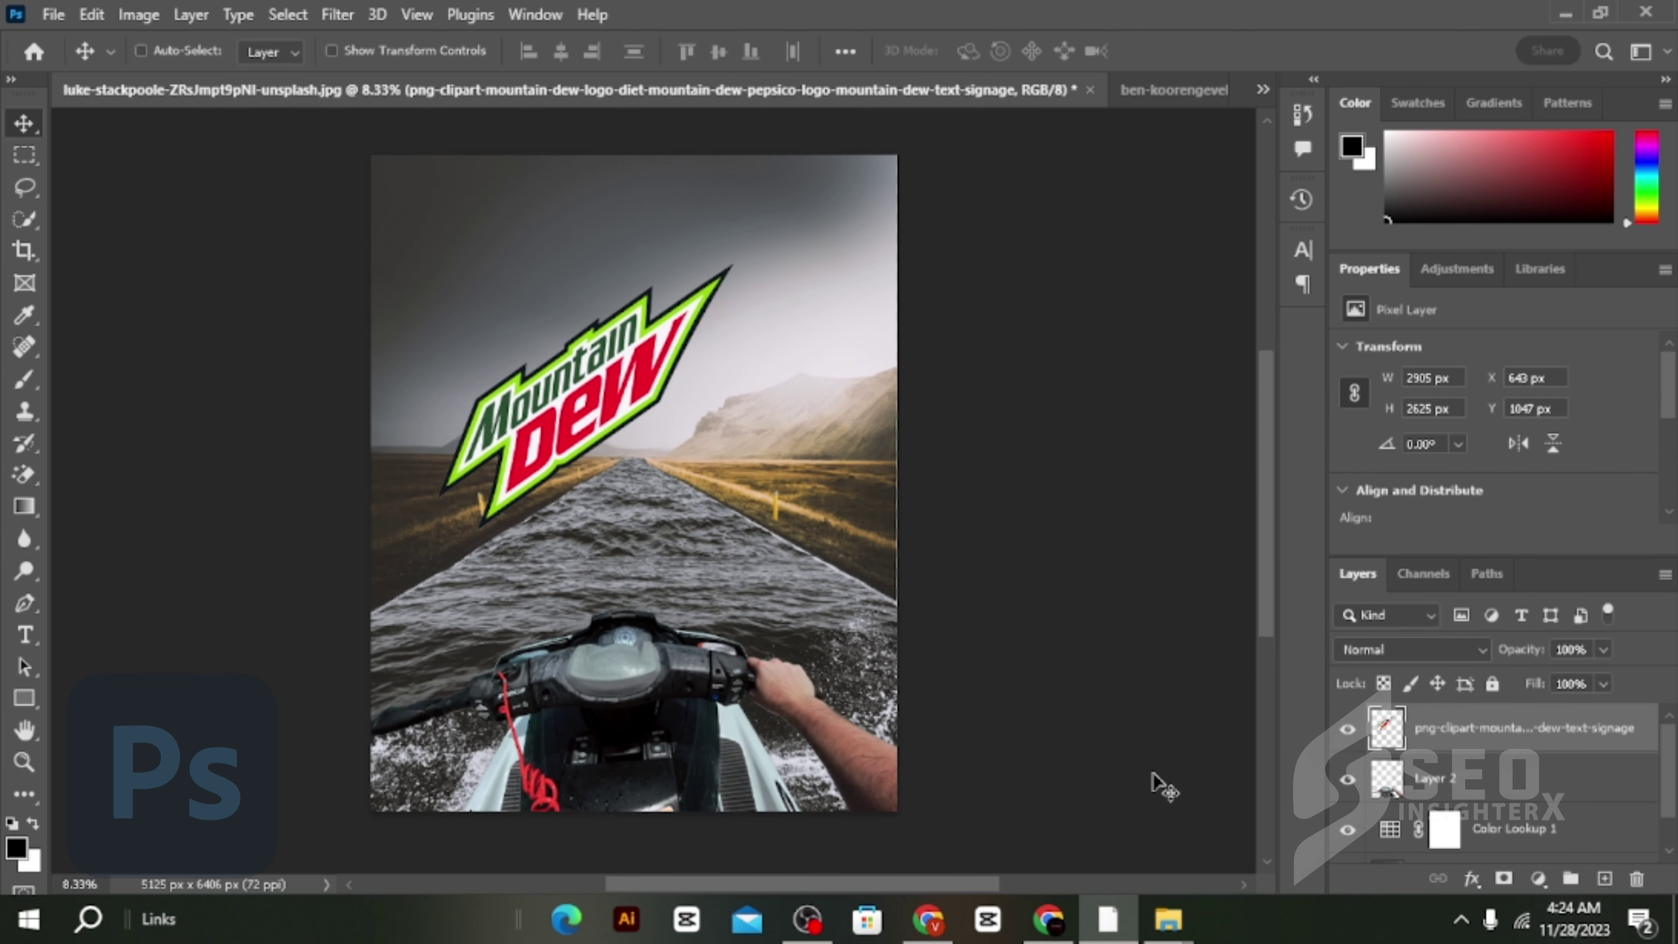
pyautogui.hotkey('ctrl', 't')
pyautogui.moveTo(564, 331); pyautogui.dragTo(507, 198)
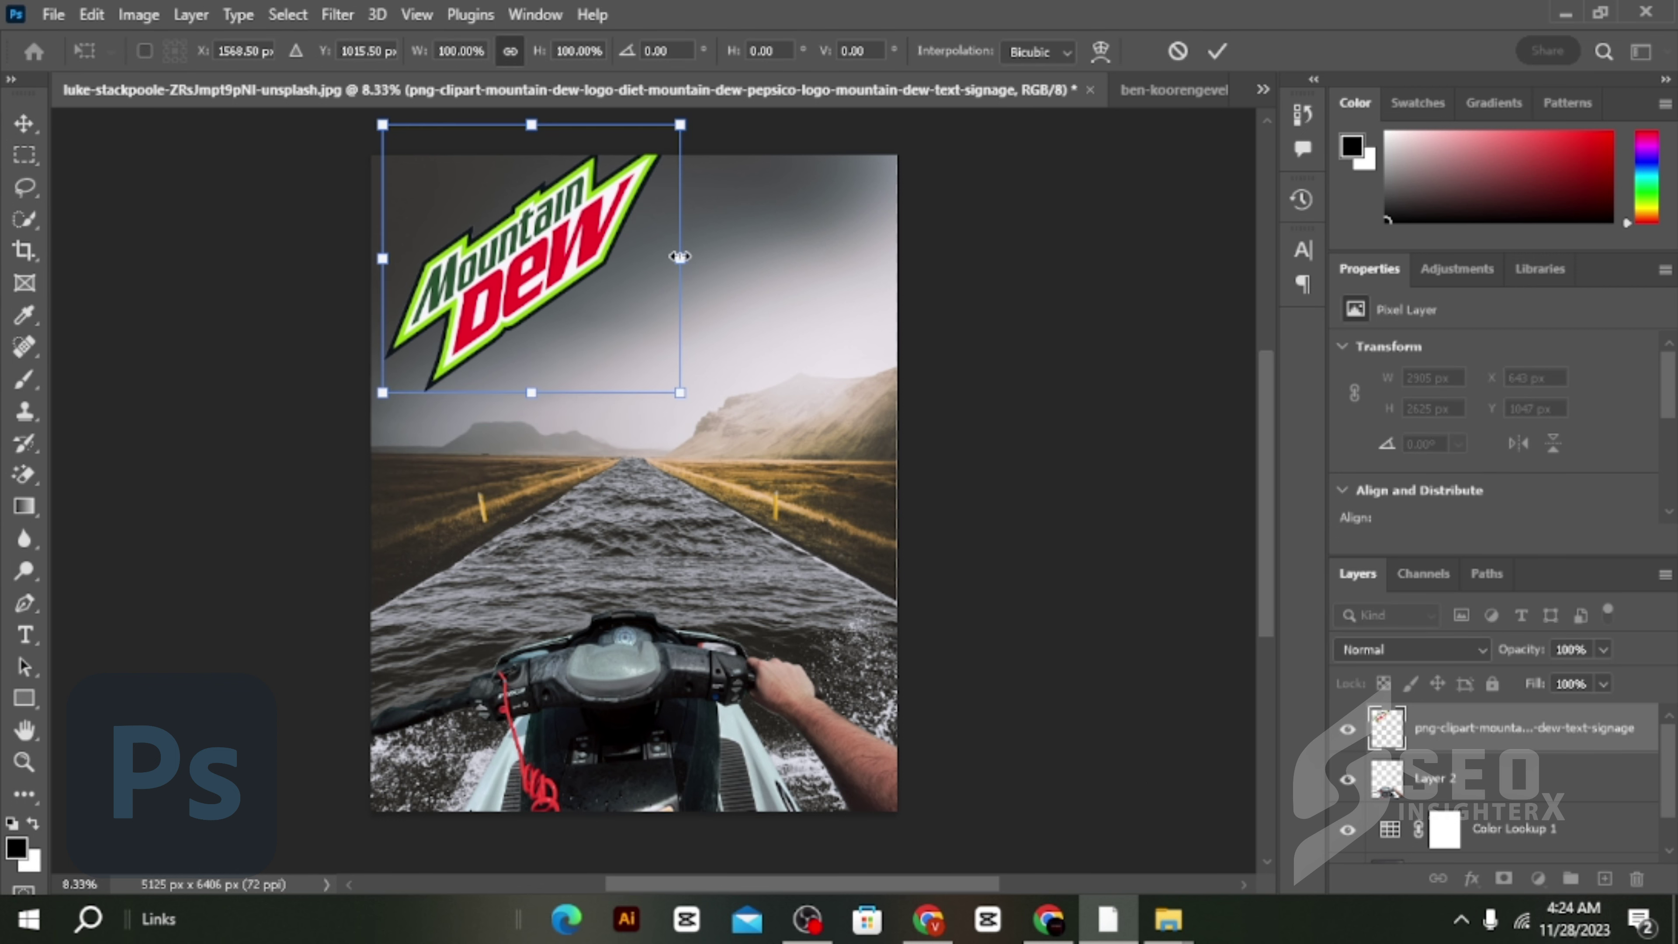
pyautogui.moveTo(678, 386)
pyautogui.mouseDown()
pyautogui.moveTo(467, 272)
pyautogui.moveTo(555, 232)
pyautogui.moveTo(466, 231)
pyautogui.mouseUp()
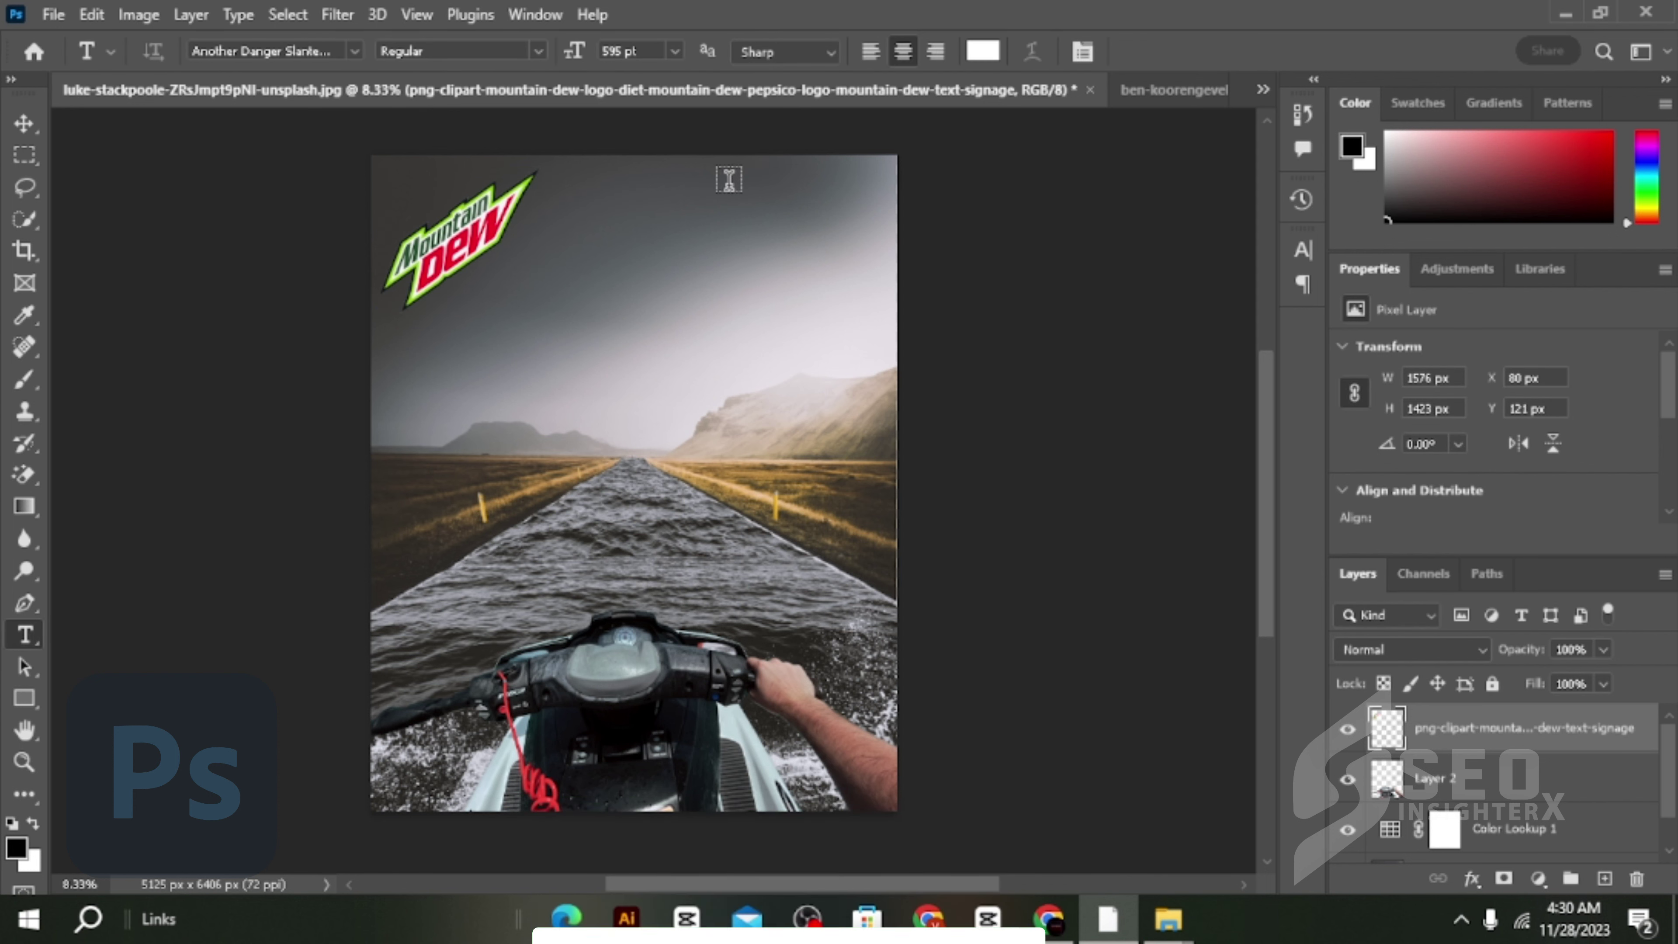
pyautogui.moveTo(727, 186); pyautogui.dragTo(882, 352)
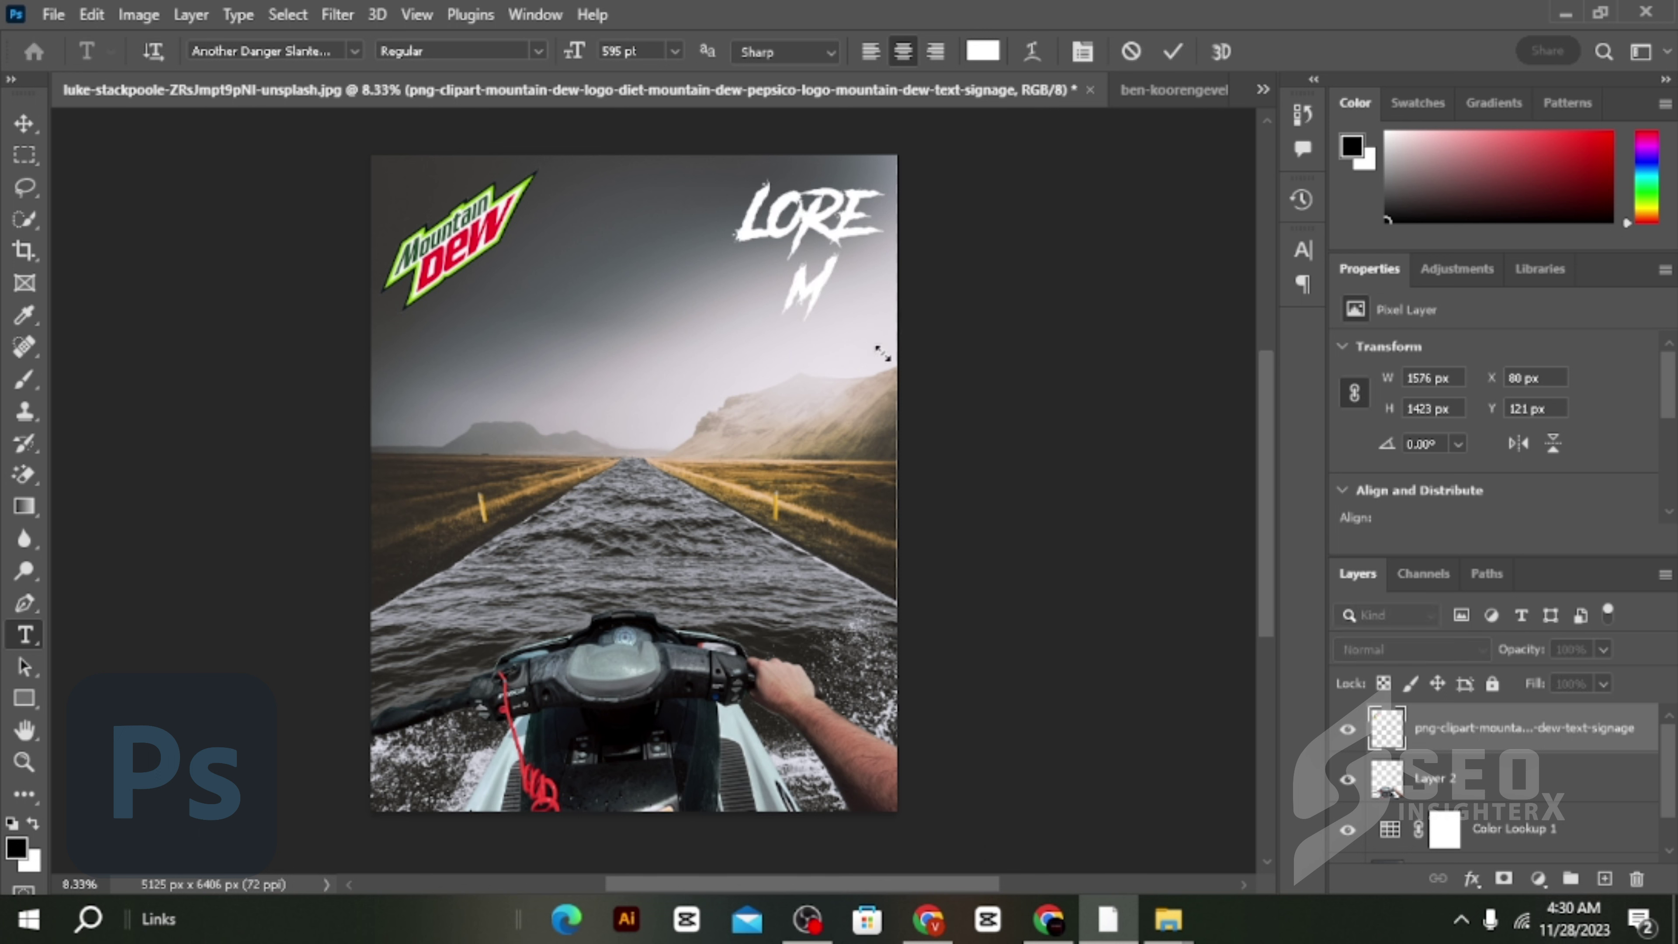
# Step: Type 'DO THE' text, enlarge the box to show DEW, and colour the text black
pyautogui.write('DO THE')
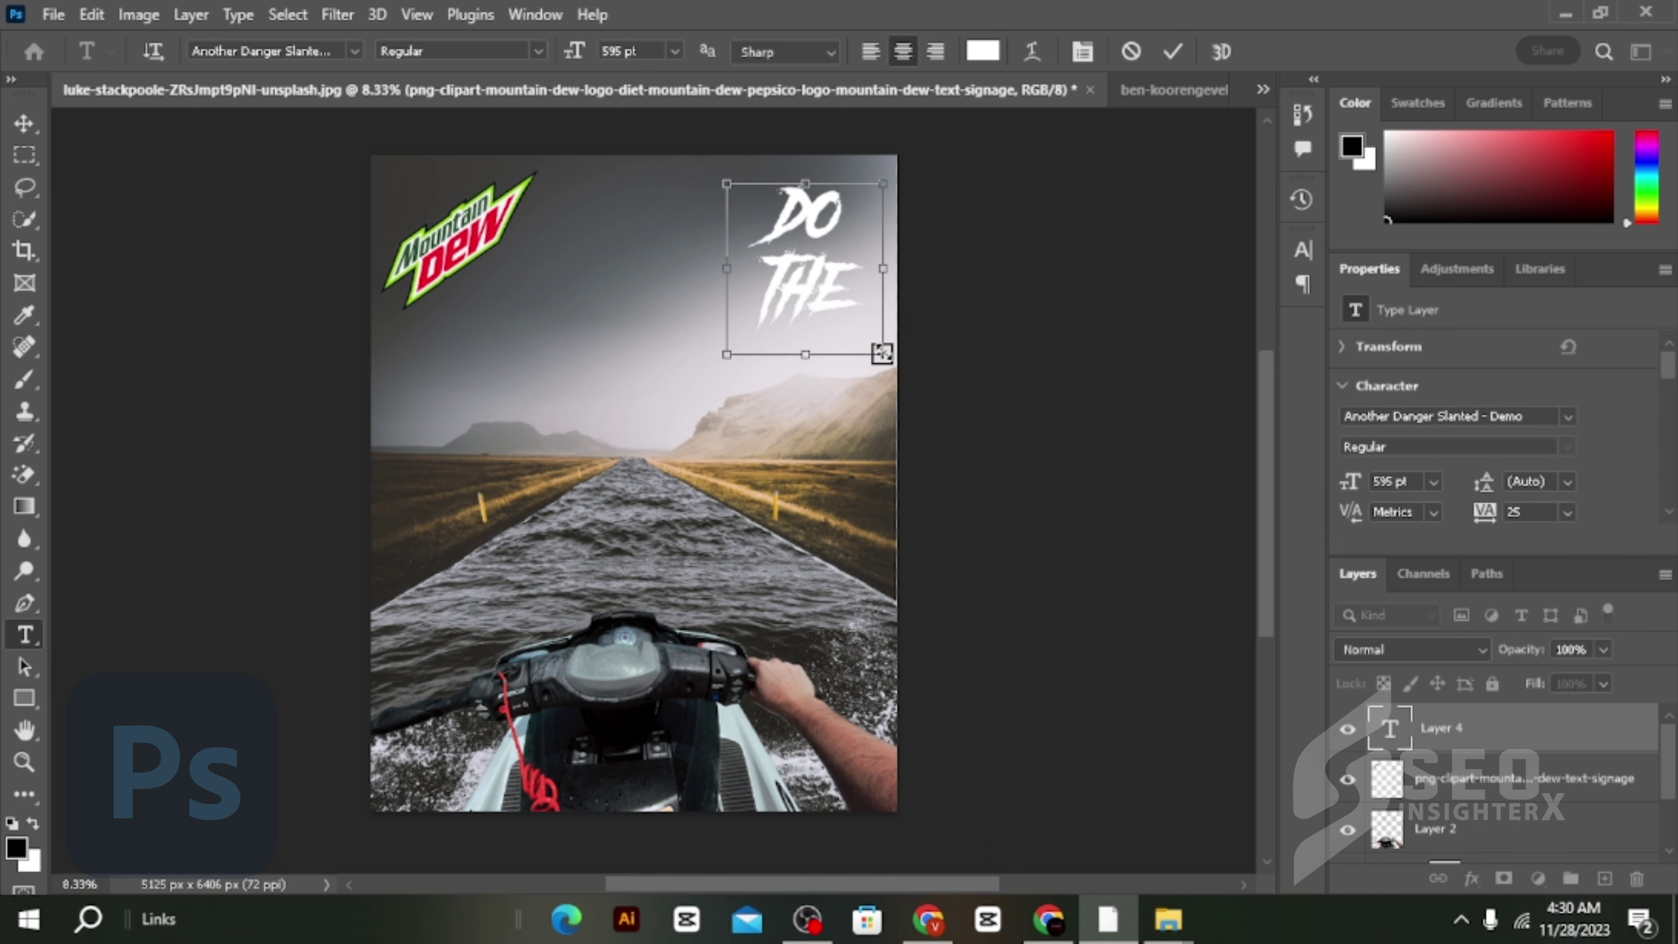
pyautogui.moveTo(806, 355); pyautogui.dragTo(809, 415)
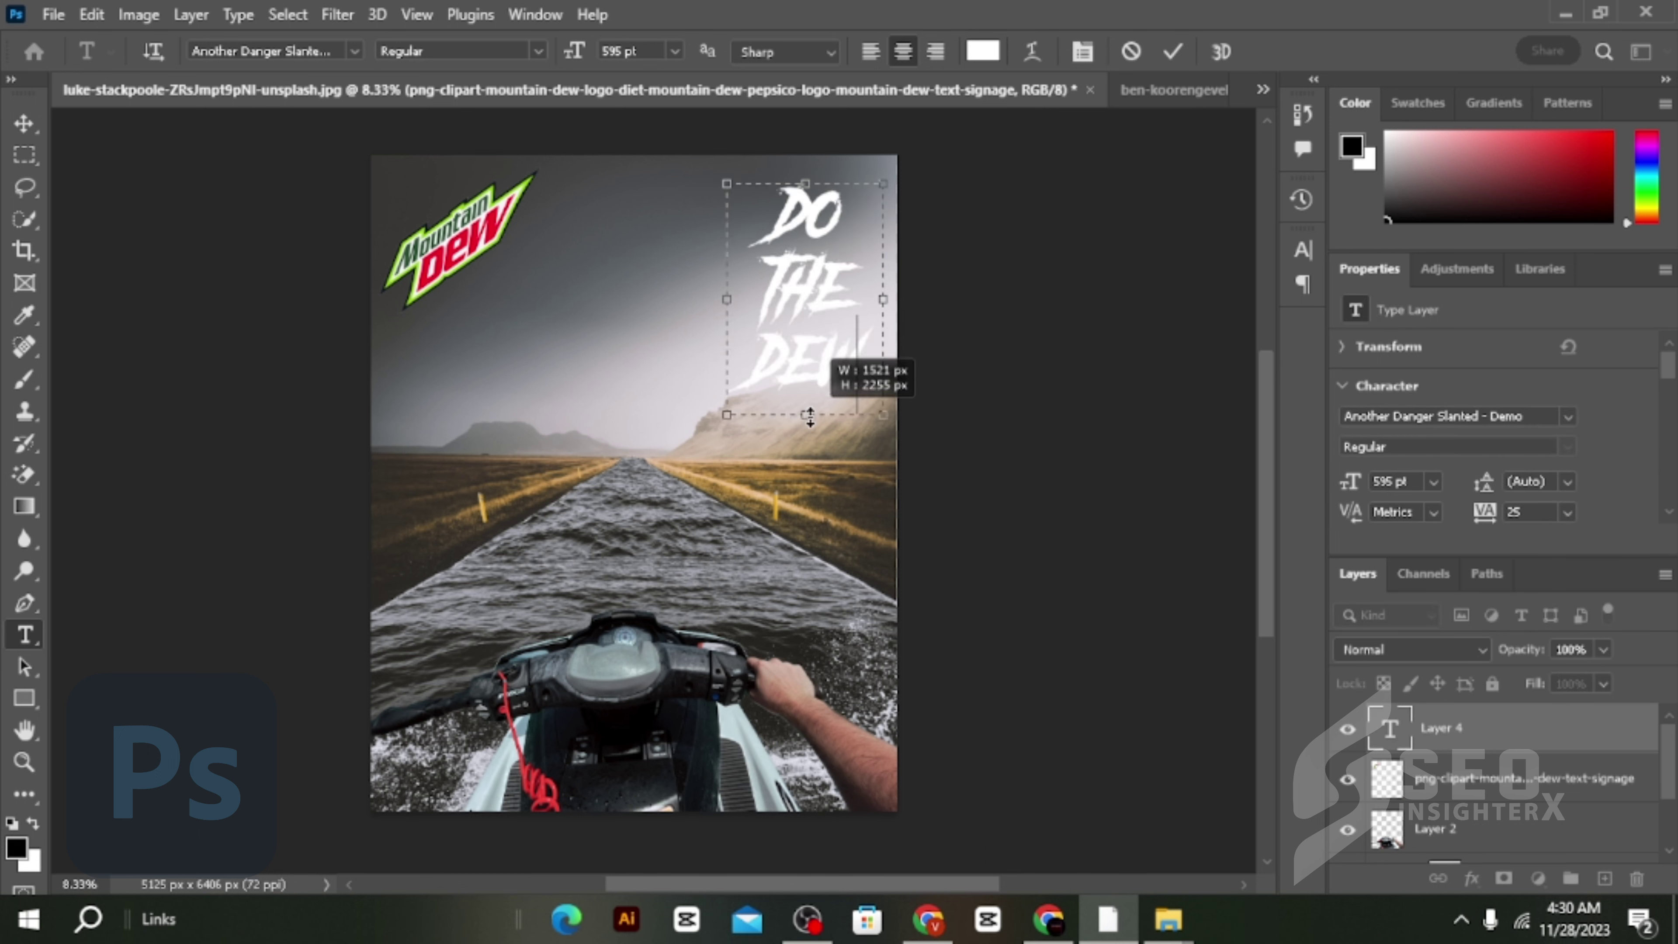
pyautogui.hotkey('ctrl', 'a')
pyautogui.click(985, 51)
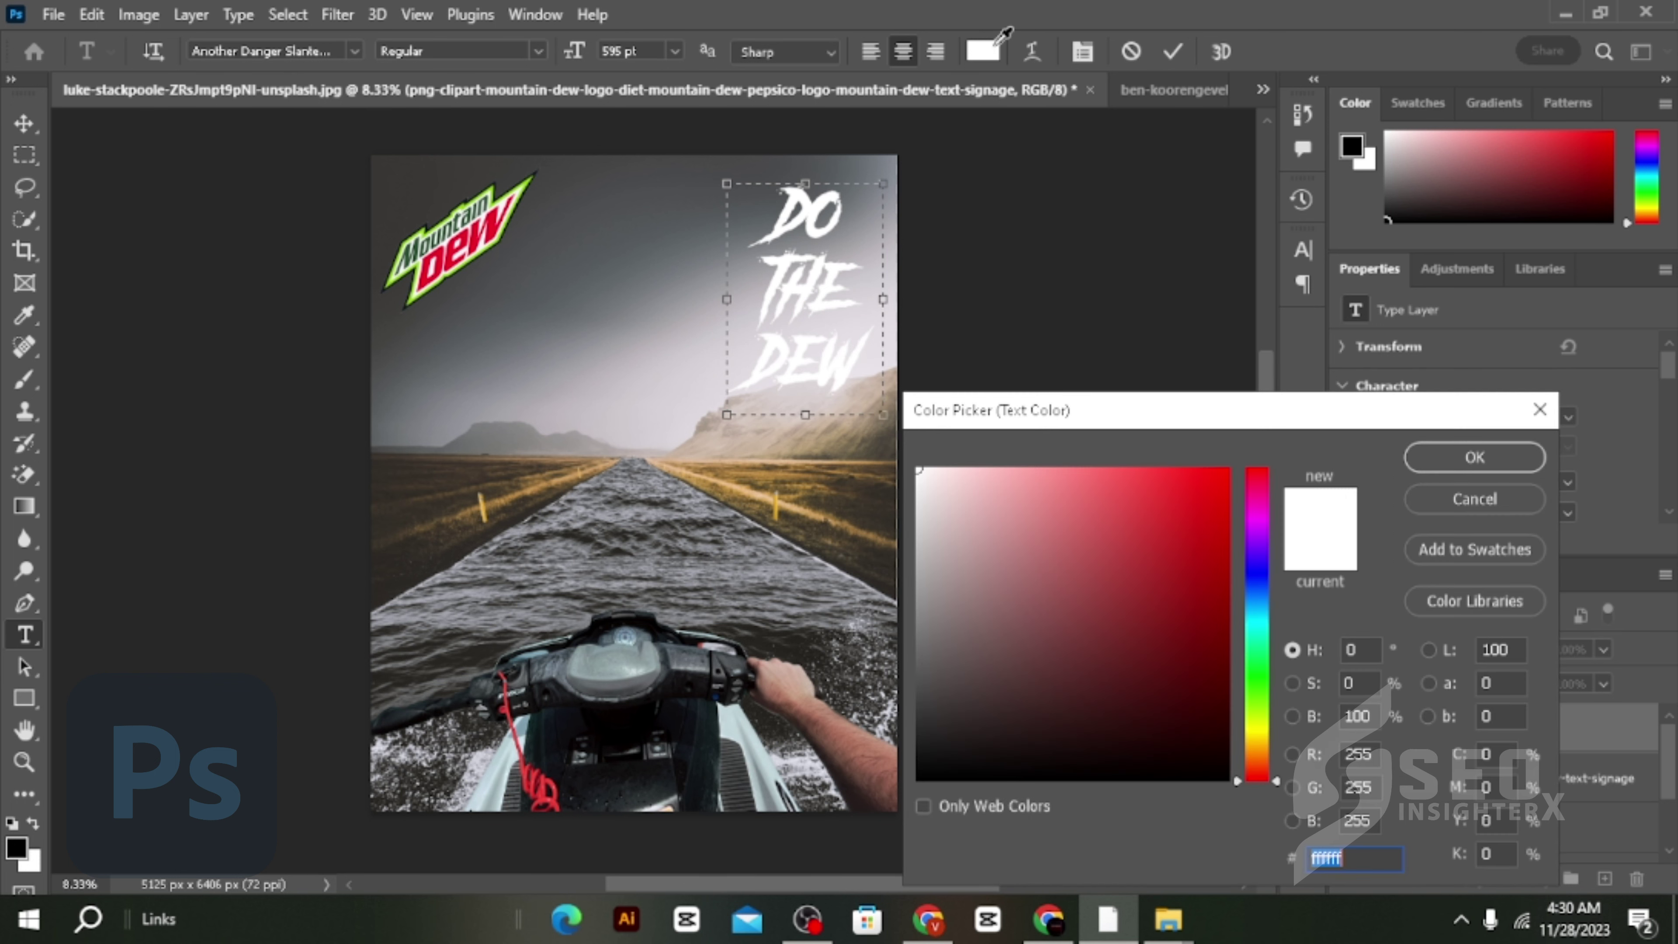
pyautogui.moveTo(1016, 601); pyautogui.dragTo(1161, 833)
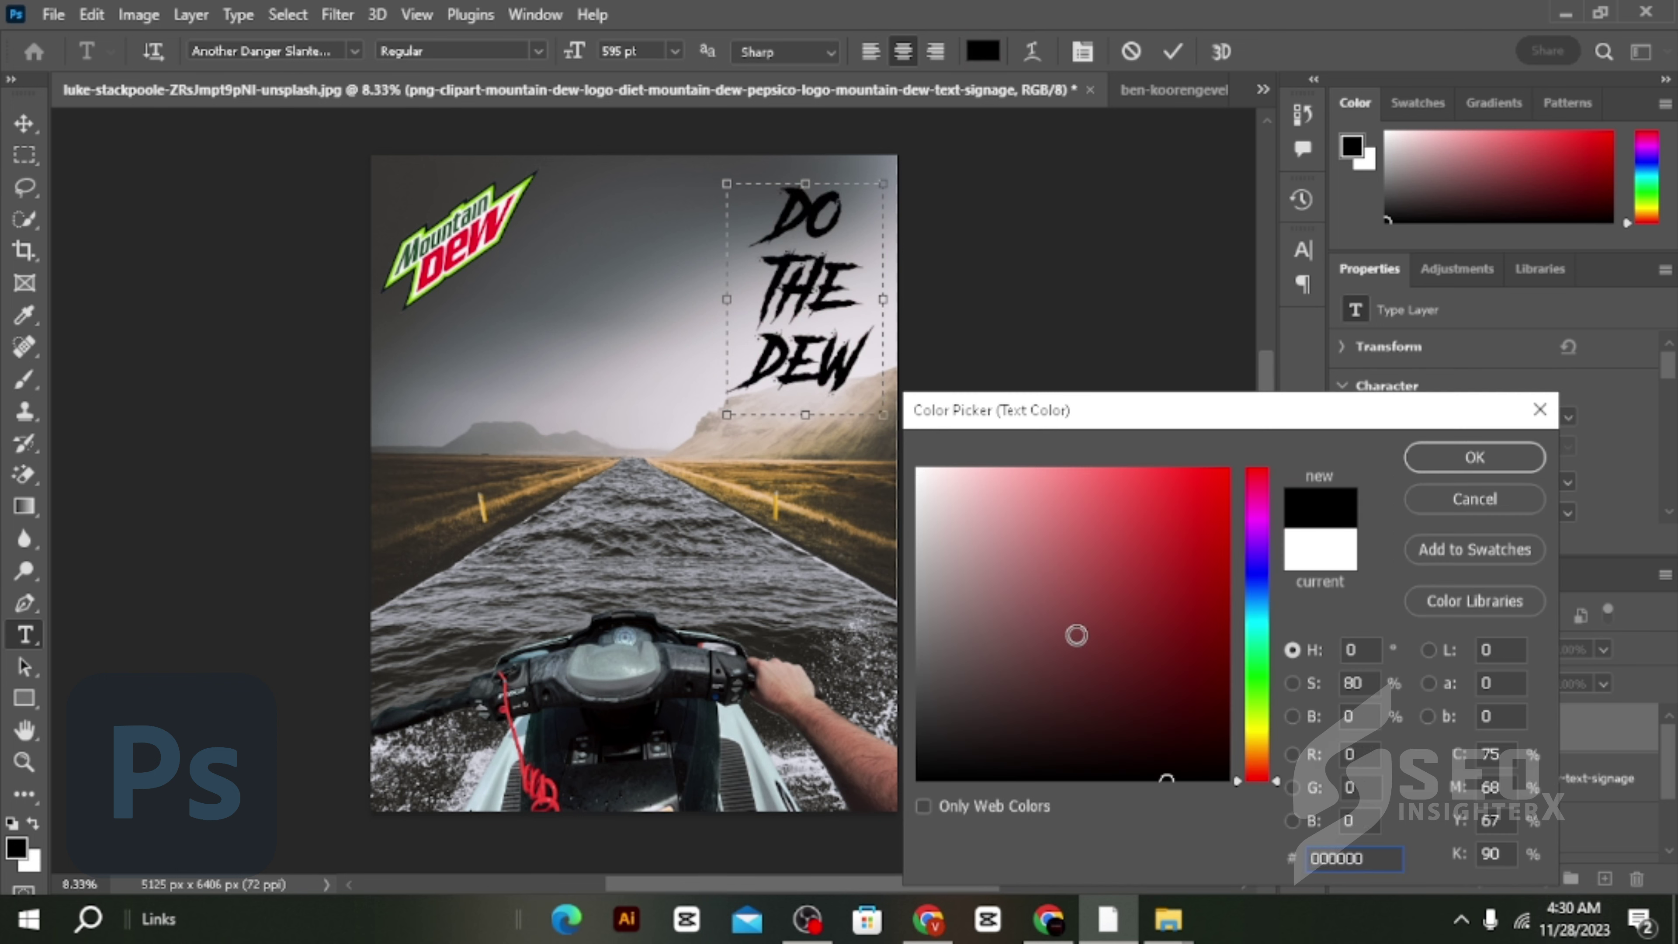
pyautogui.moveTo(1115, 649); pyautogui.dragTo(1246, 453)
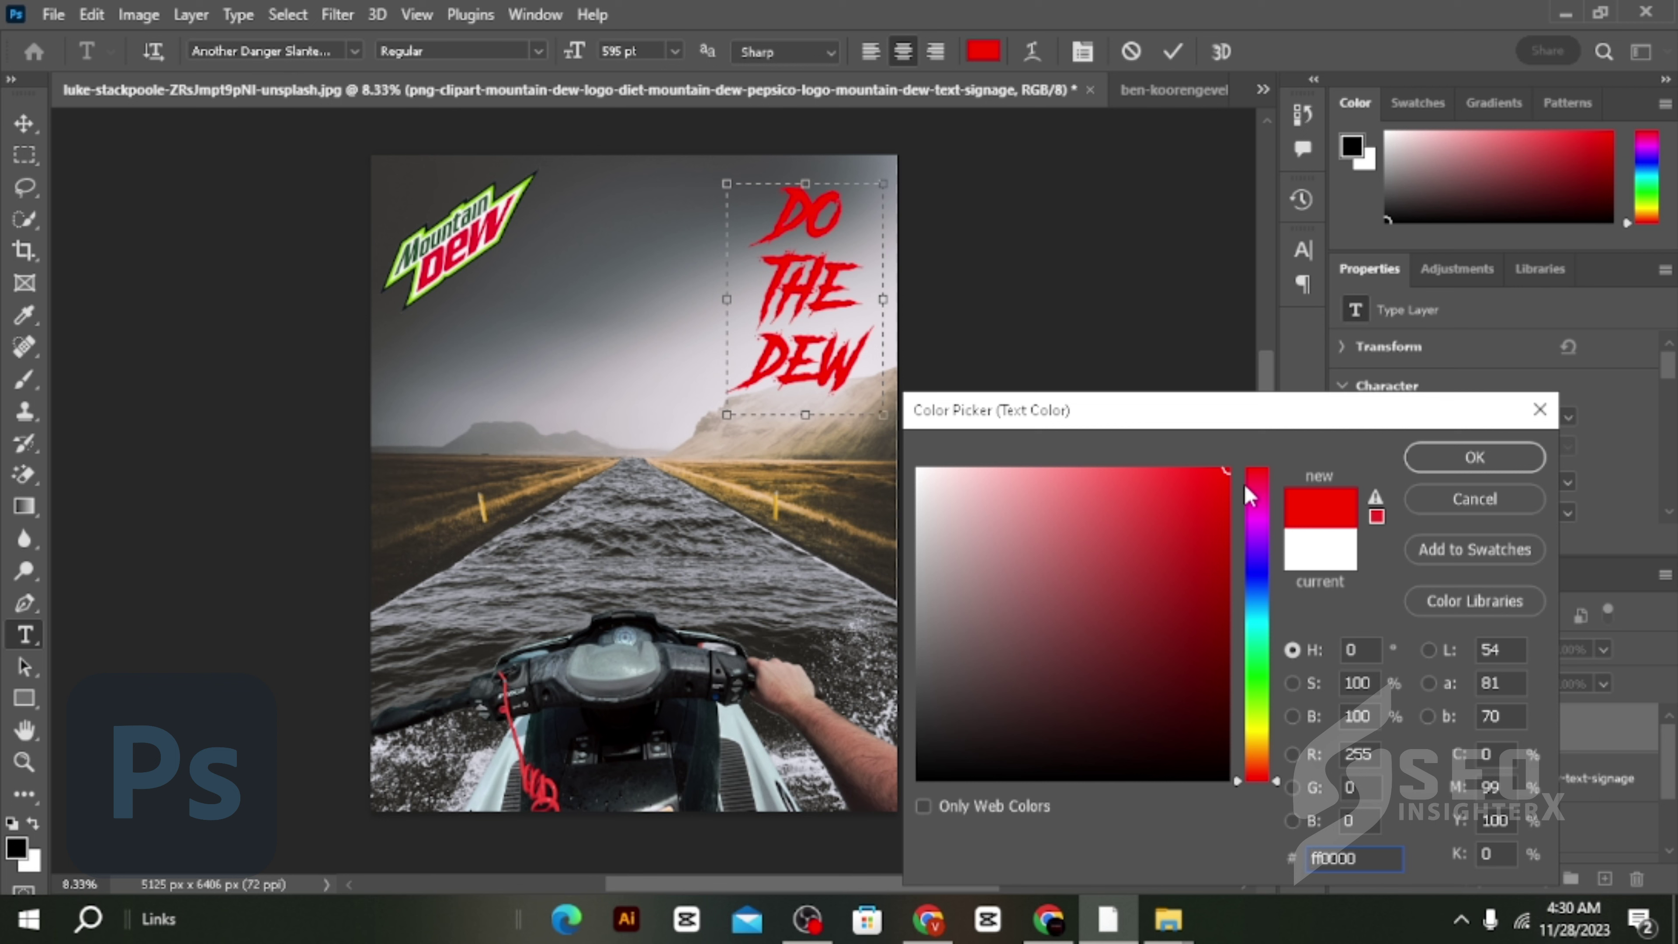
pyautogui.write('7e9384')
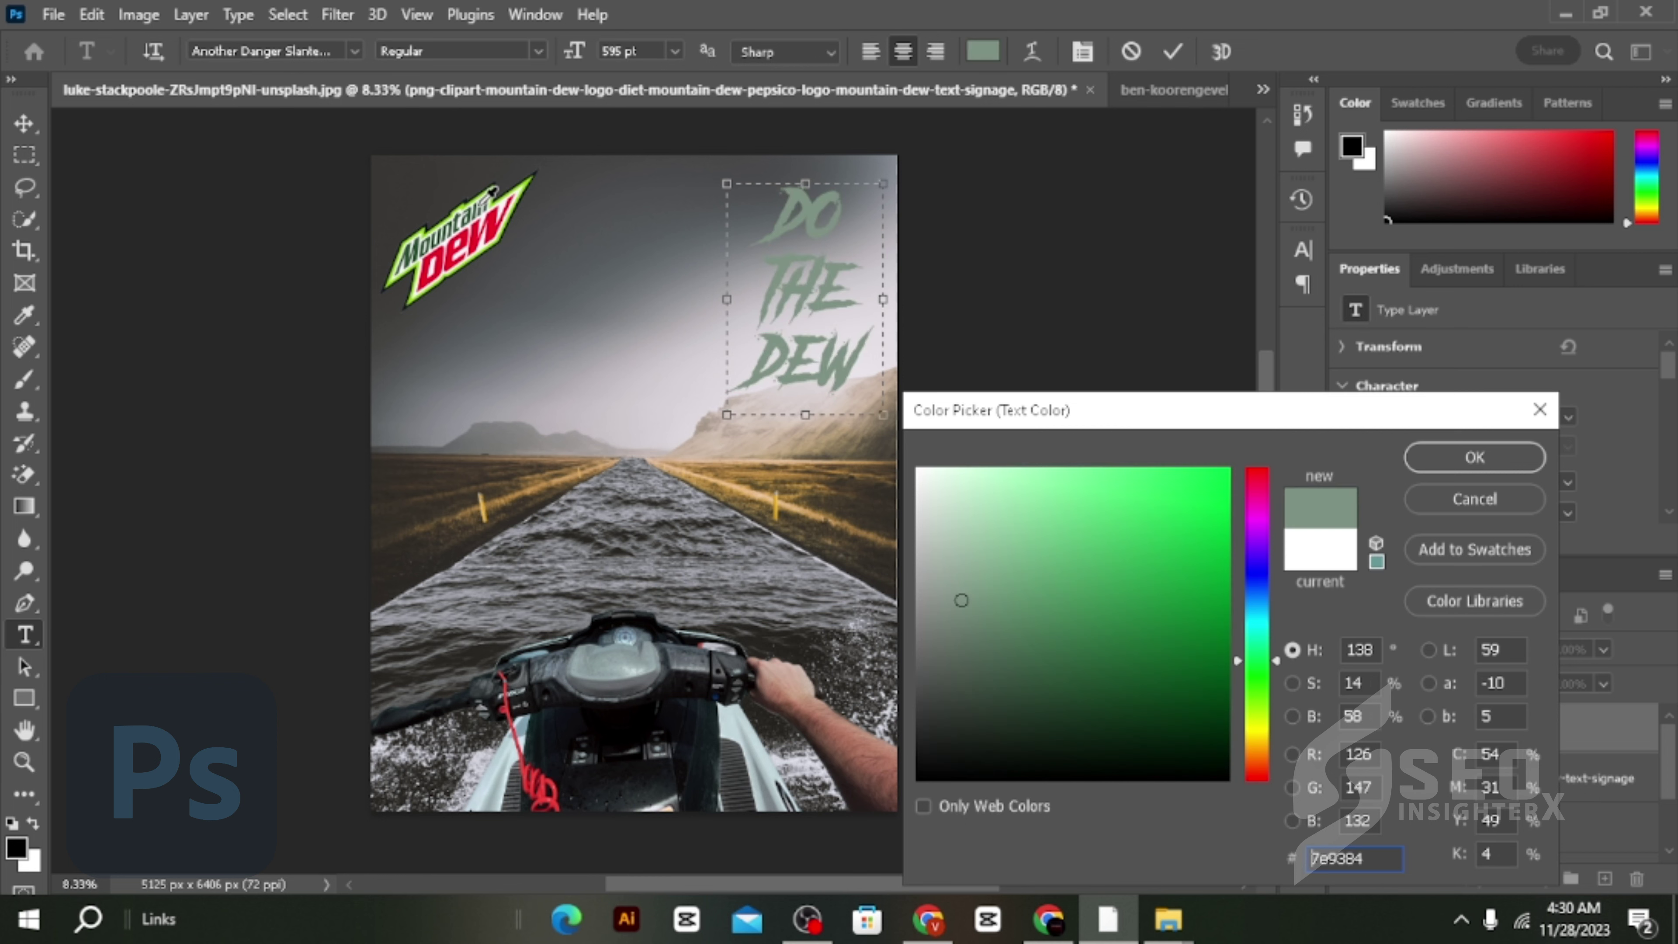
pyautogui.write('284f31')
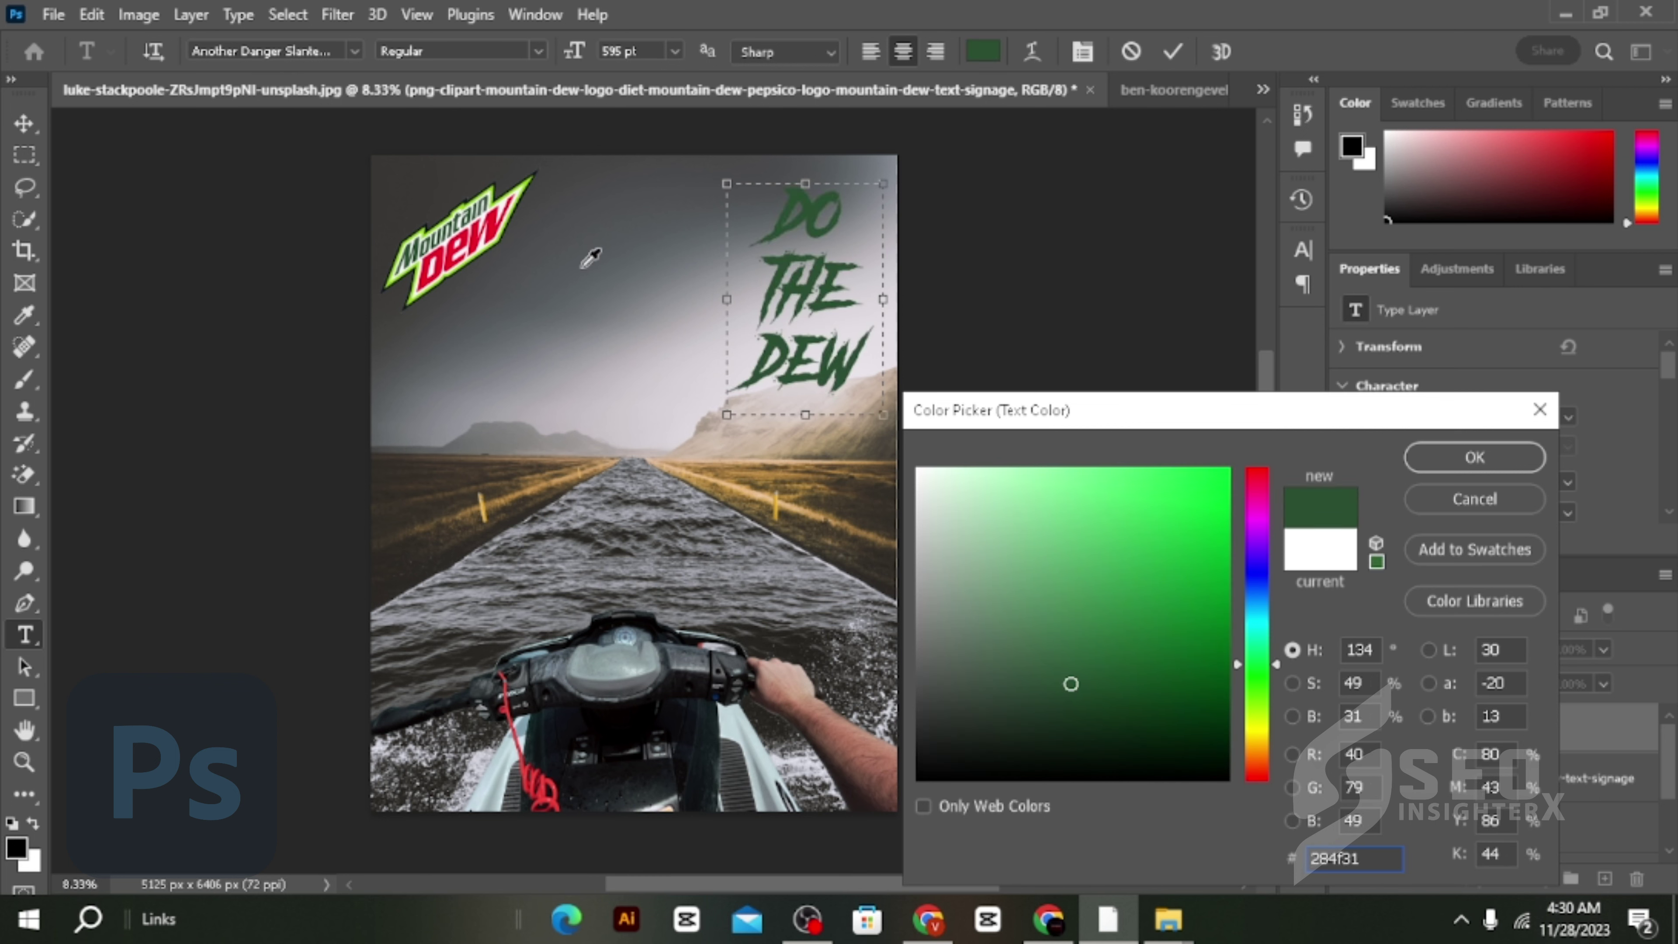
pyautogui.write('000000')
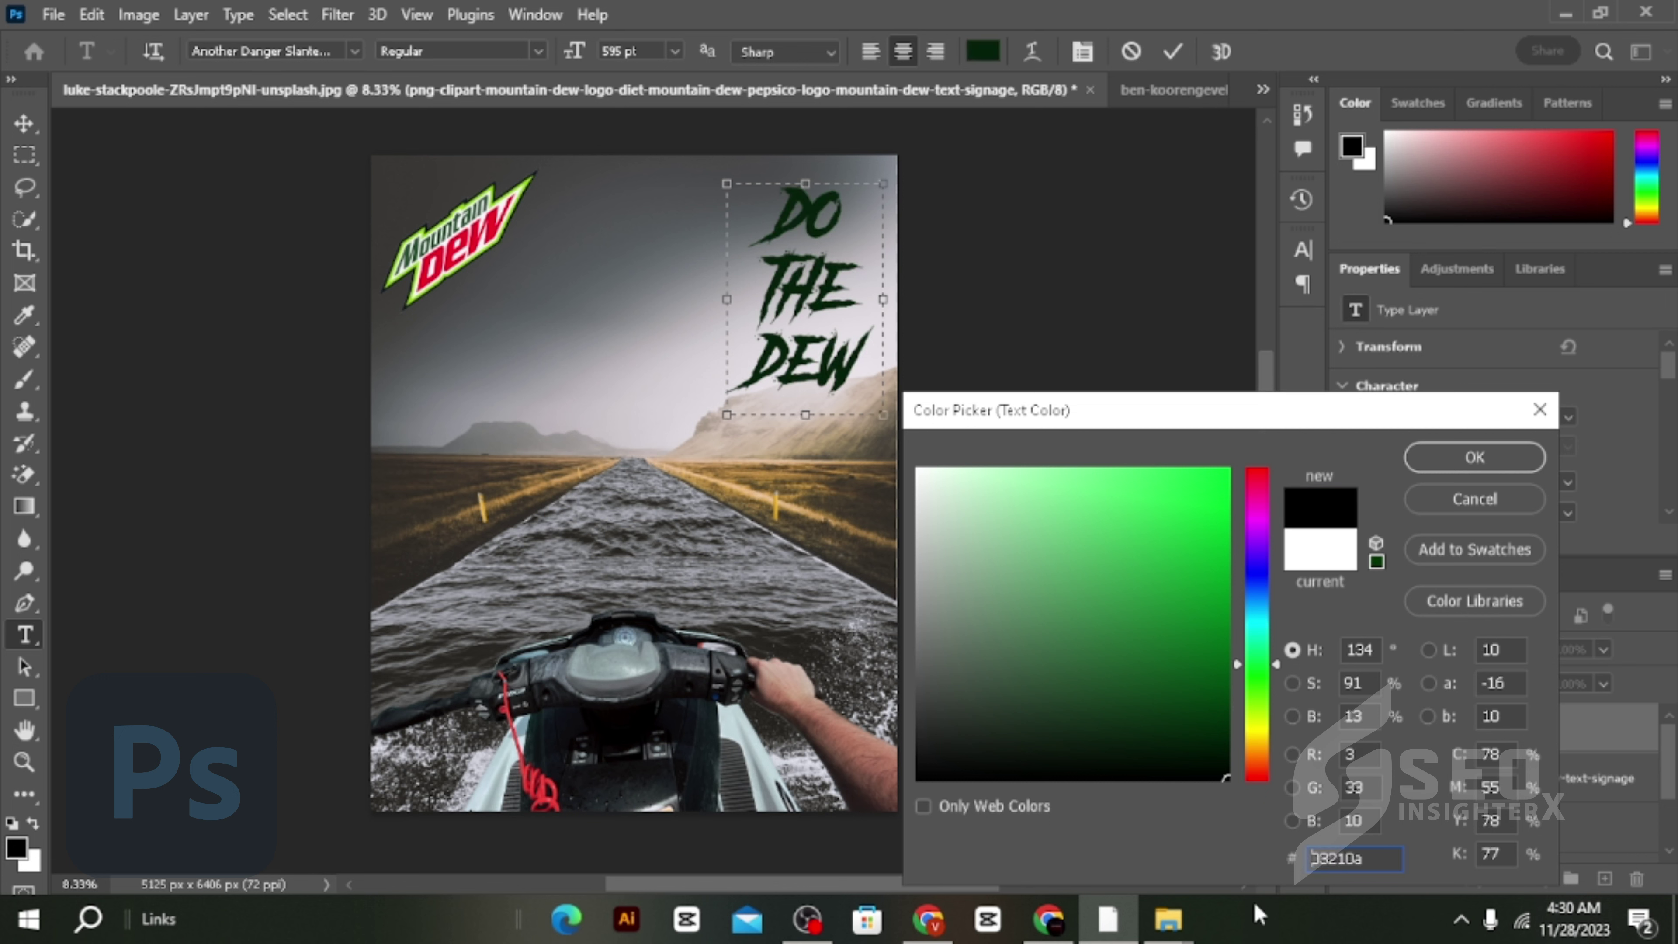
pyautogui.click(1475, 457)
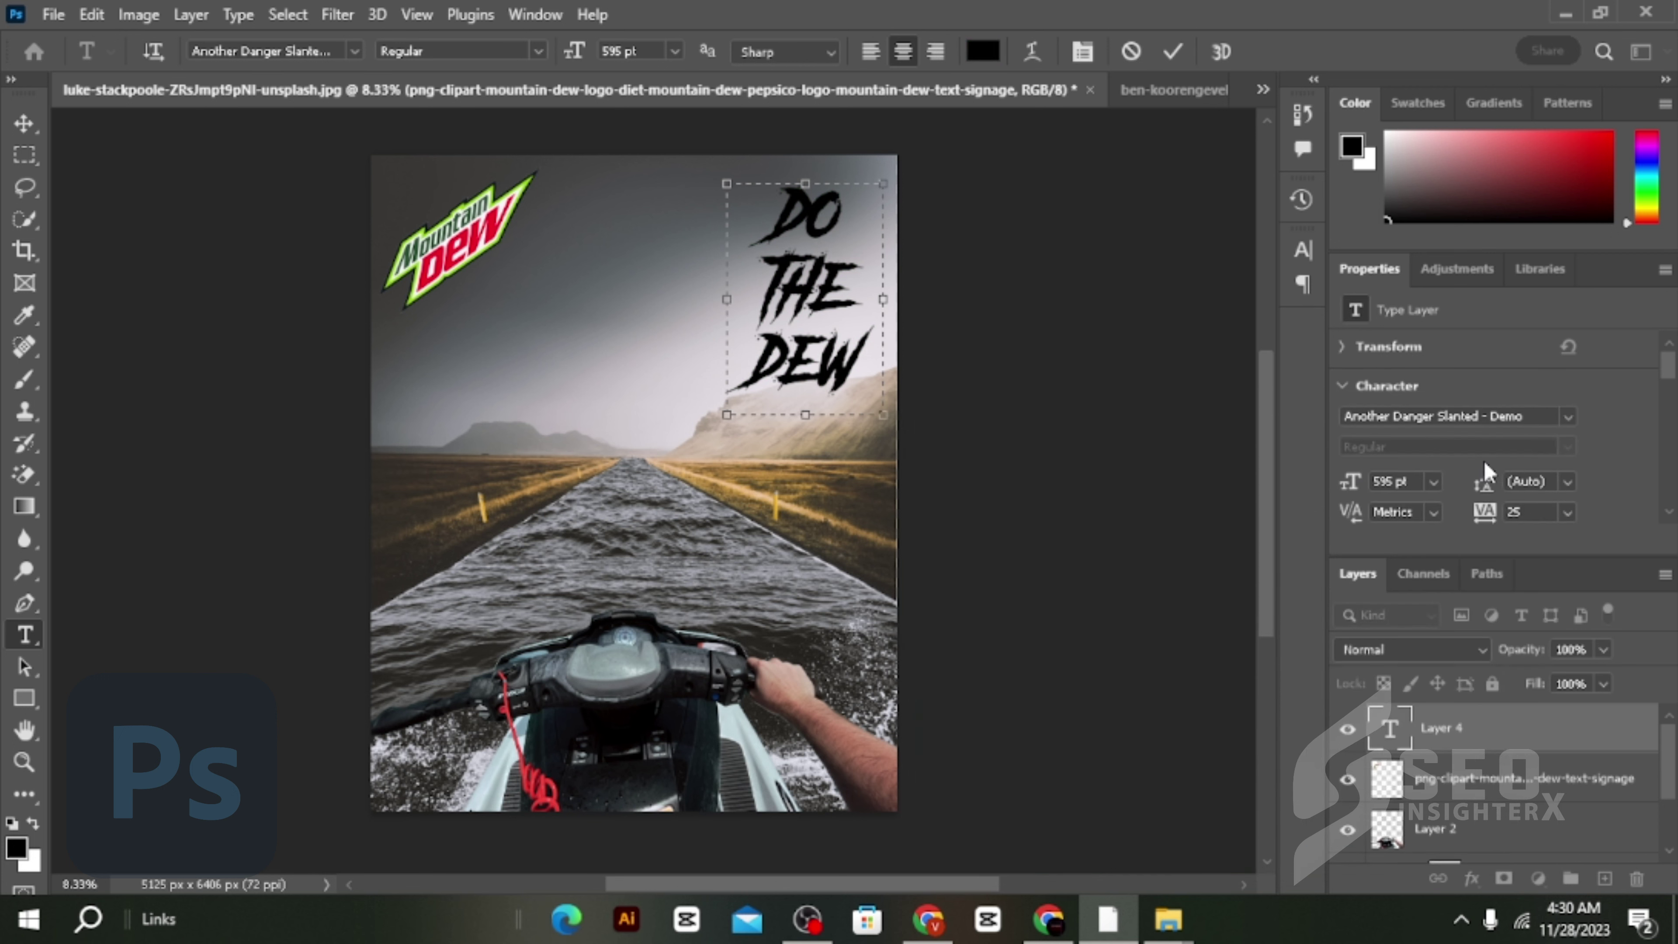
# Step: Set the DO THE DEW text's line spacing to 690 pt and commit it
pyautogui.click(1083, 53)
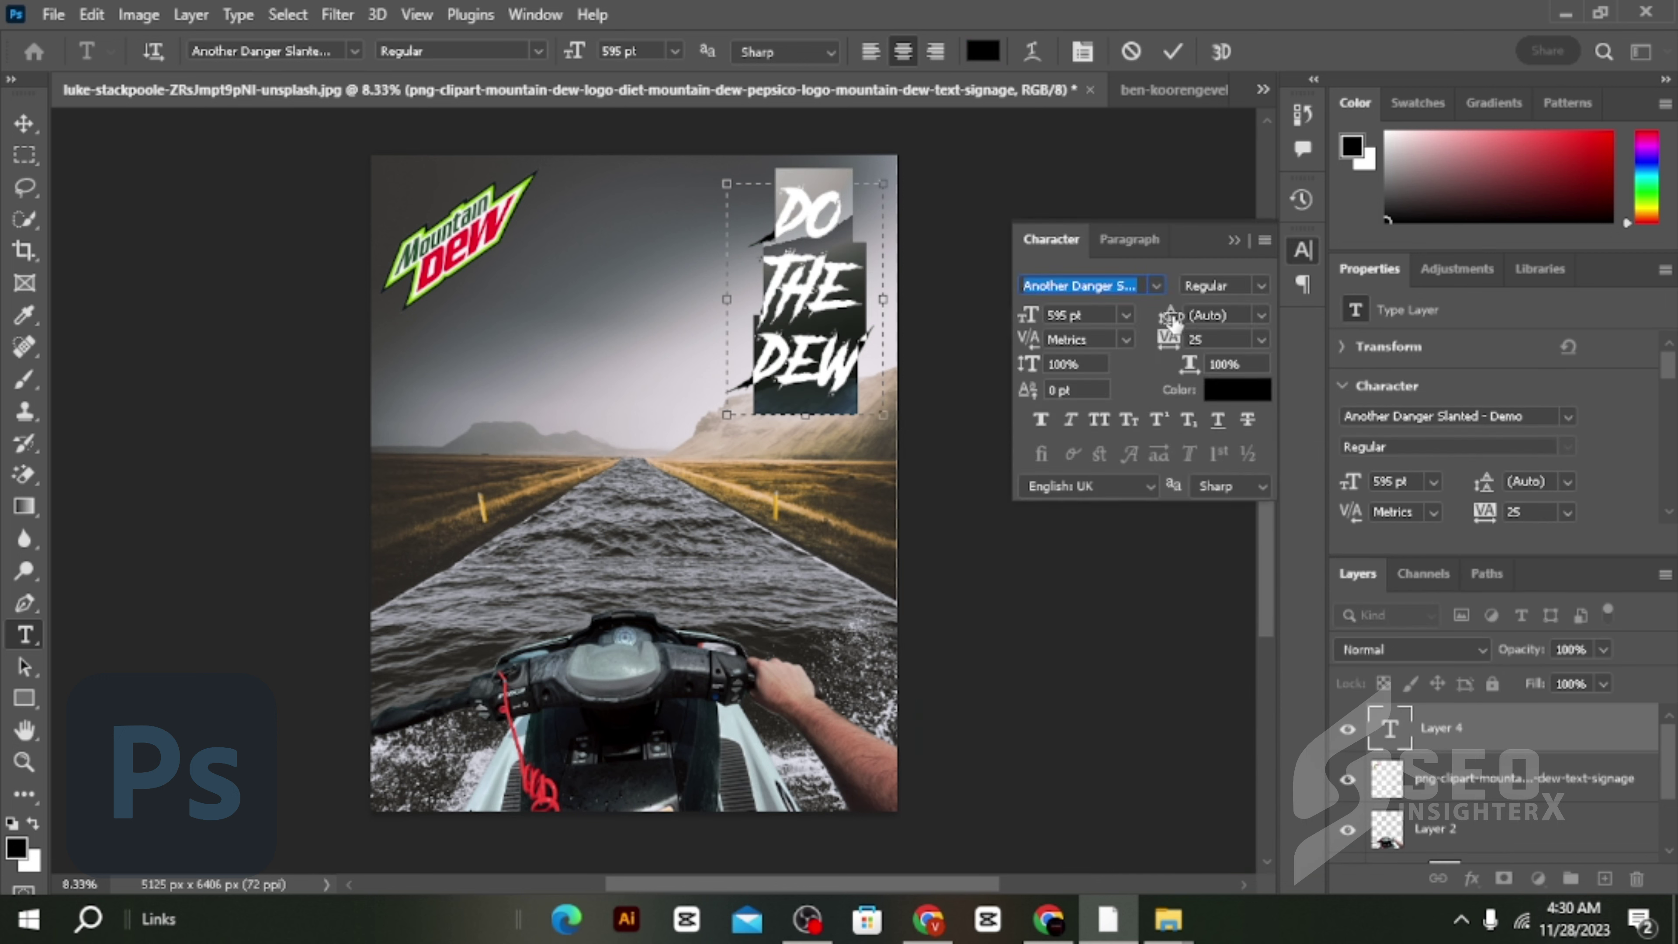
pyautogui.moveTo(1172, 321); pyautogui.dragTo(1141, 324)
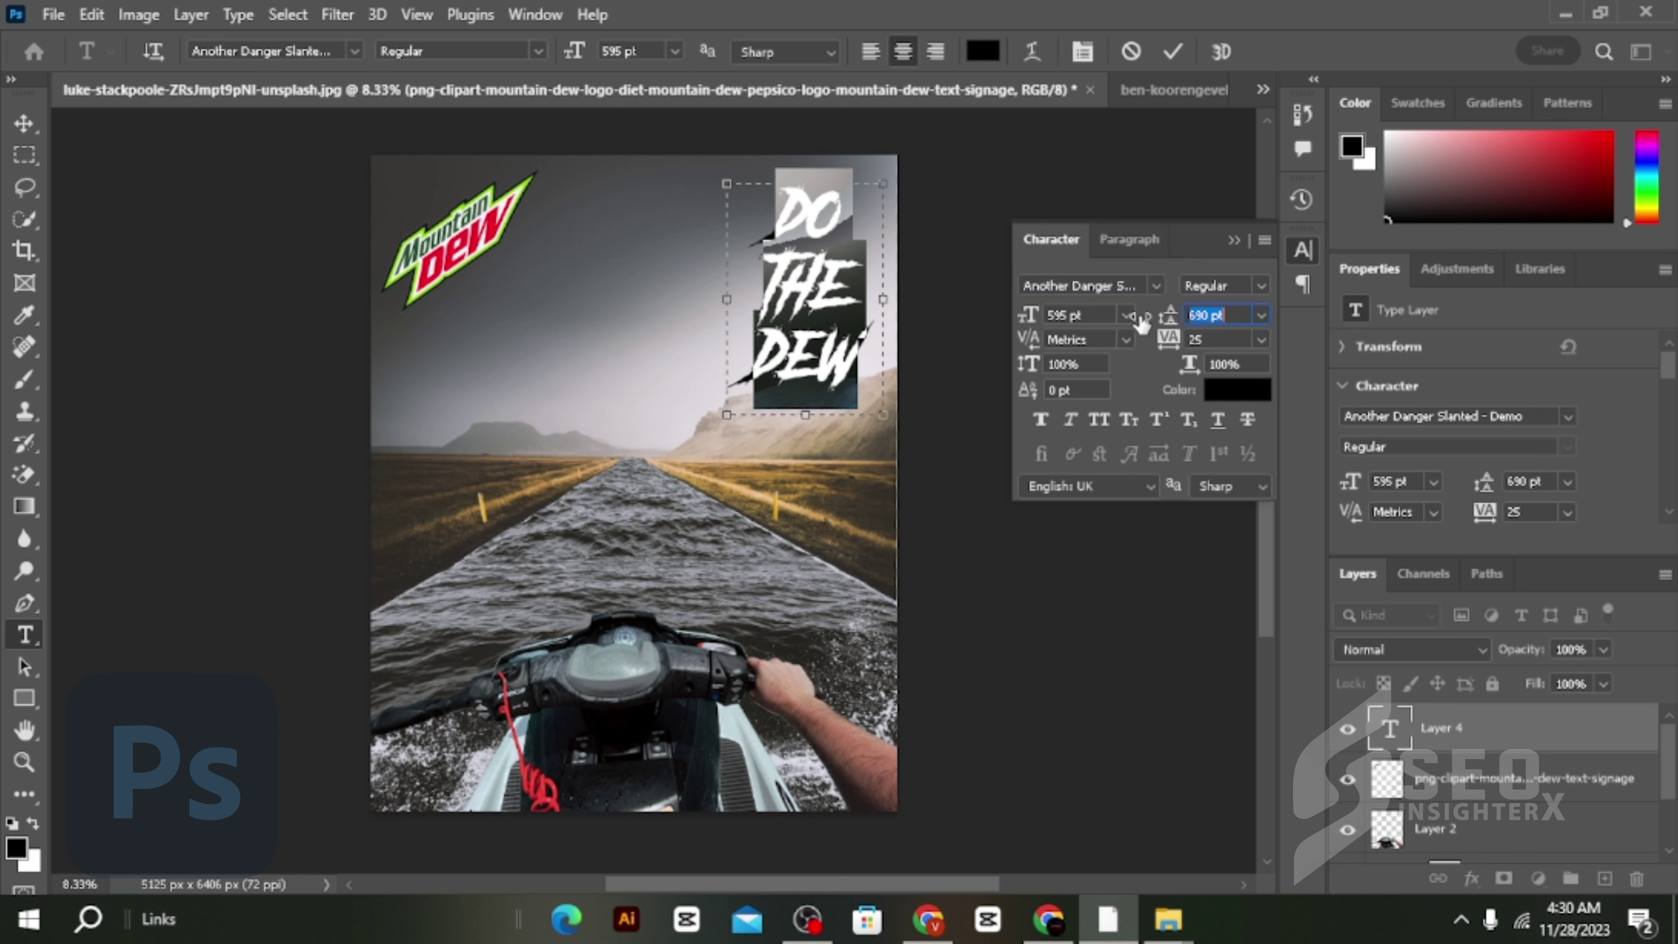
pyautogui.press('Return')
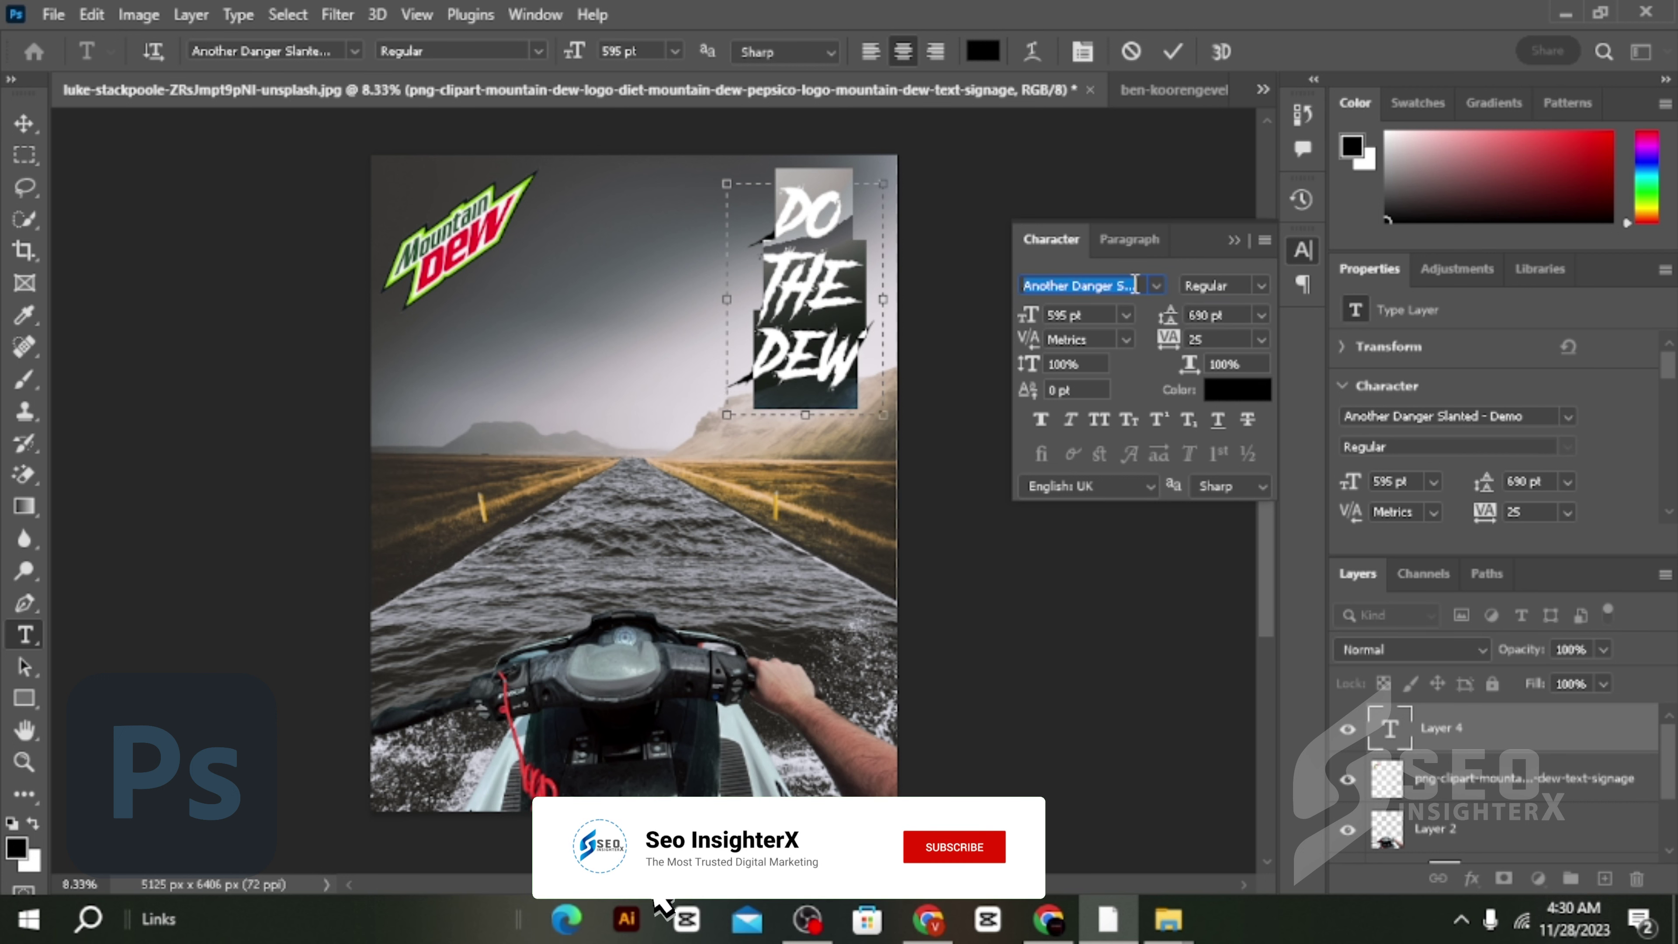
pyautogui.click(24, 123)
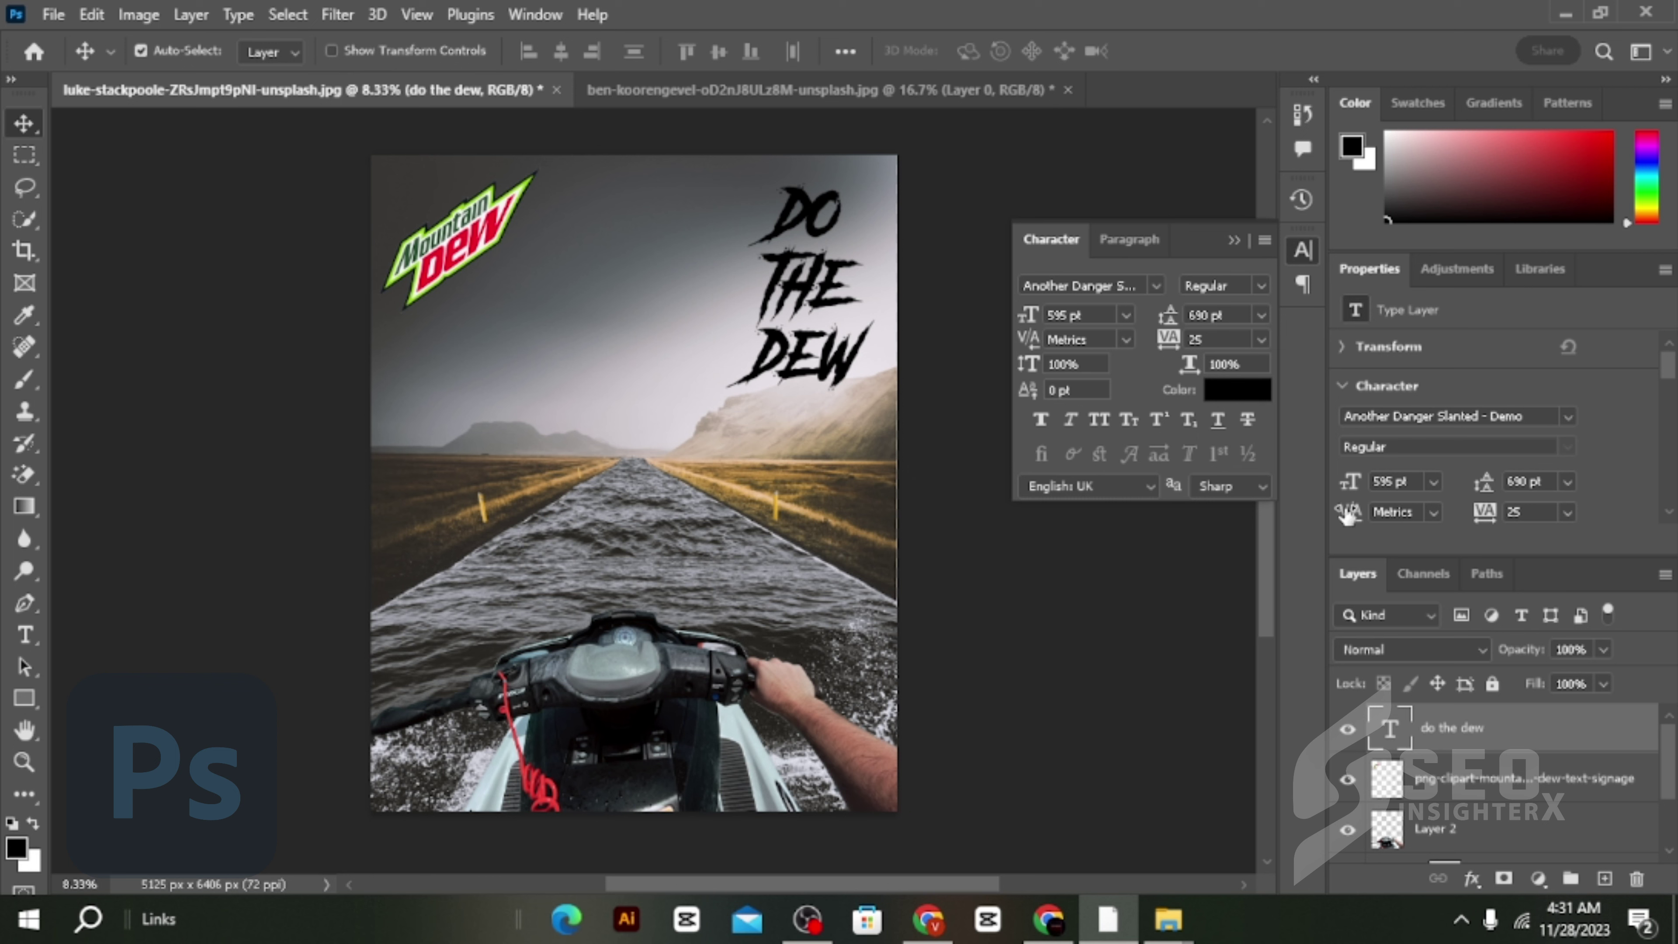
# Step: Apply the American Captain font, narrow the box to stack the words, and right-align them
pyautogui.doubleClick(1381, 732)
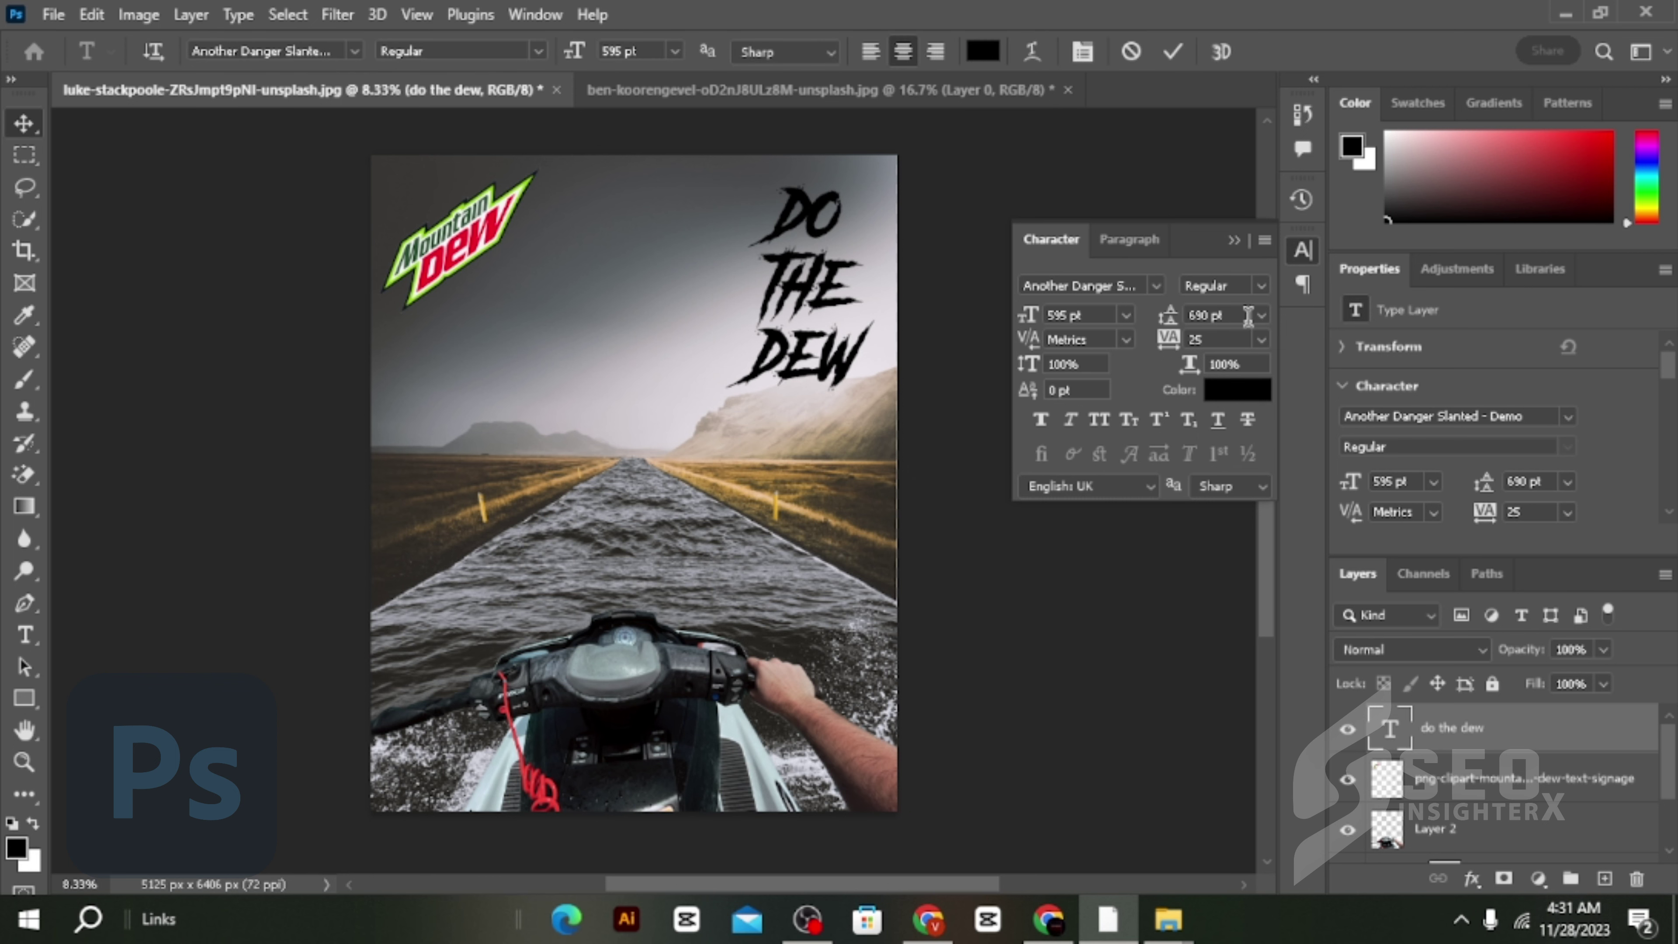
pyautogui.click(1156, 286)
pyautogui.press('Down')
pyautogui.press('Down')
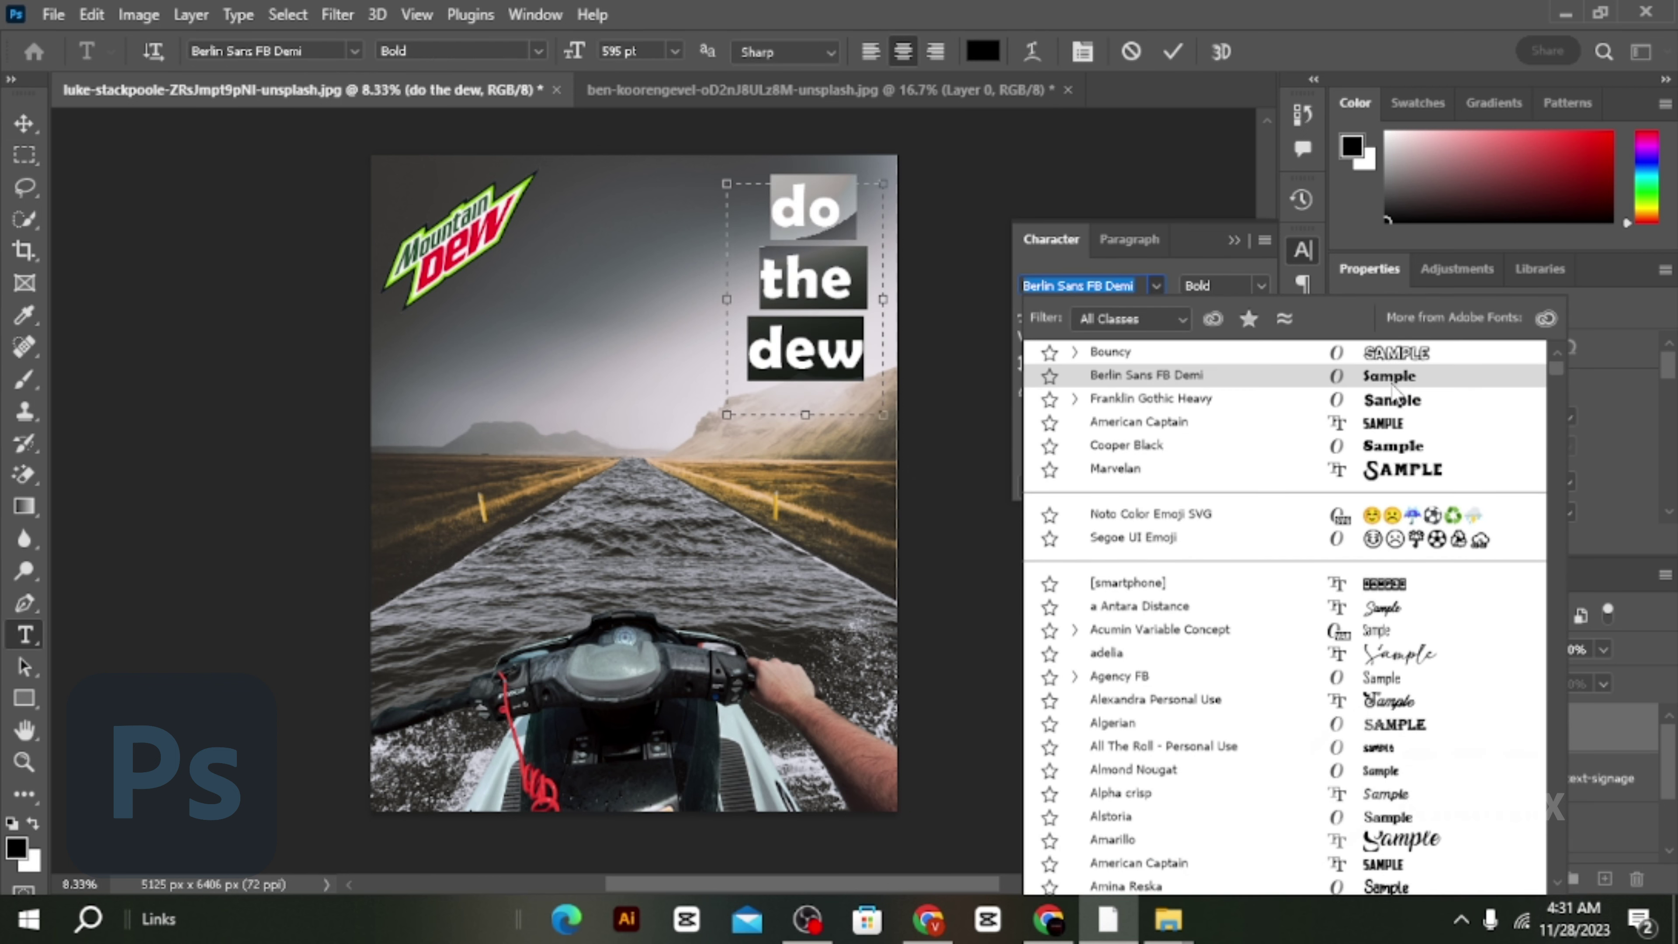
pyautogui.press('Down')
pyautogui.press('Down')
pyautogui.click(1398, 429)
pyautogui.moveTo(883, 299); pyautogui.dragTo(851, 299)
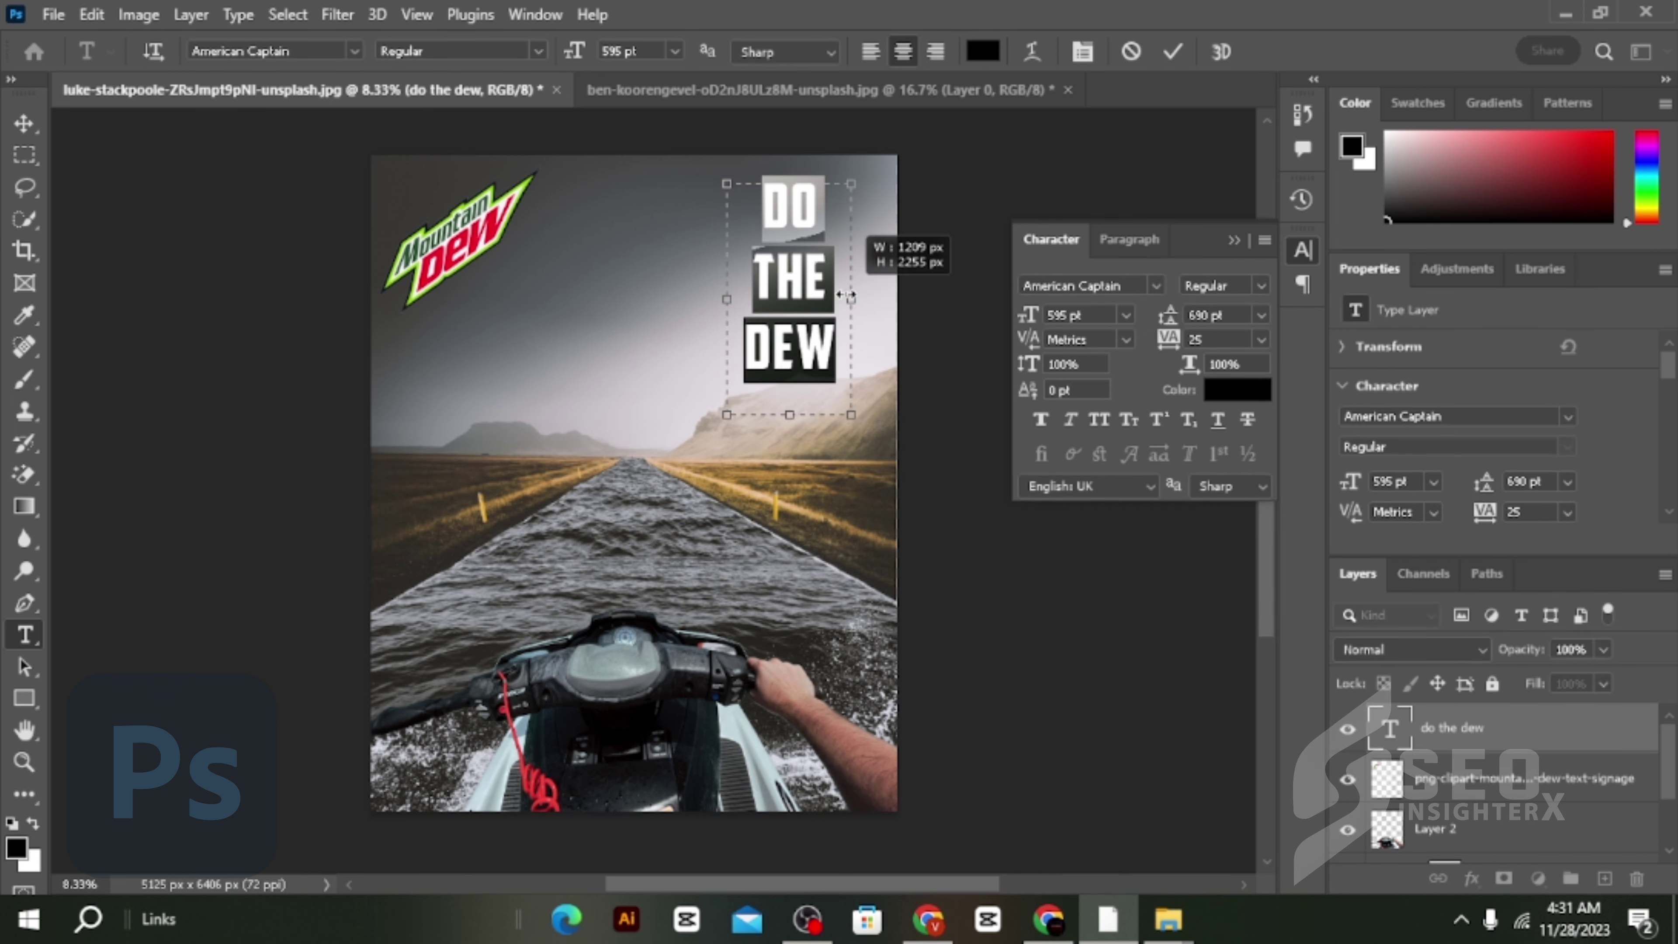
pyautogui.click(935, 51)
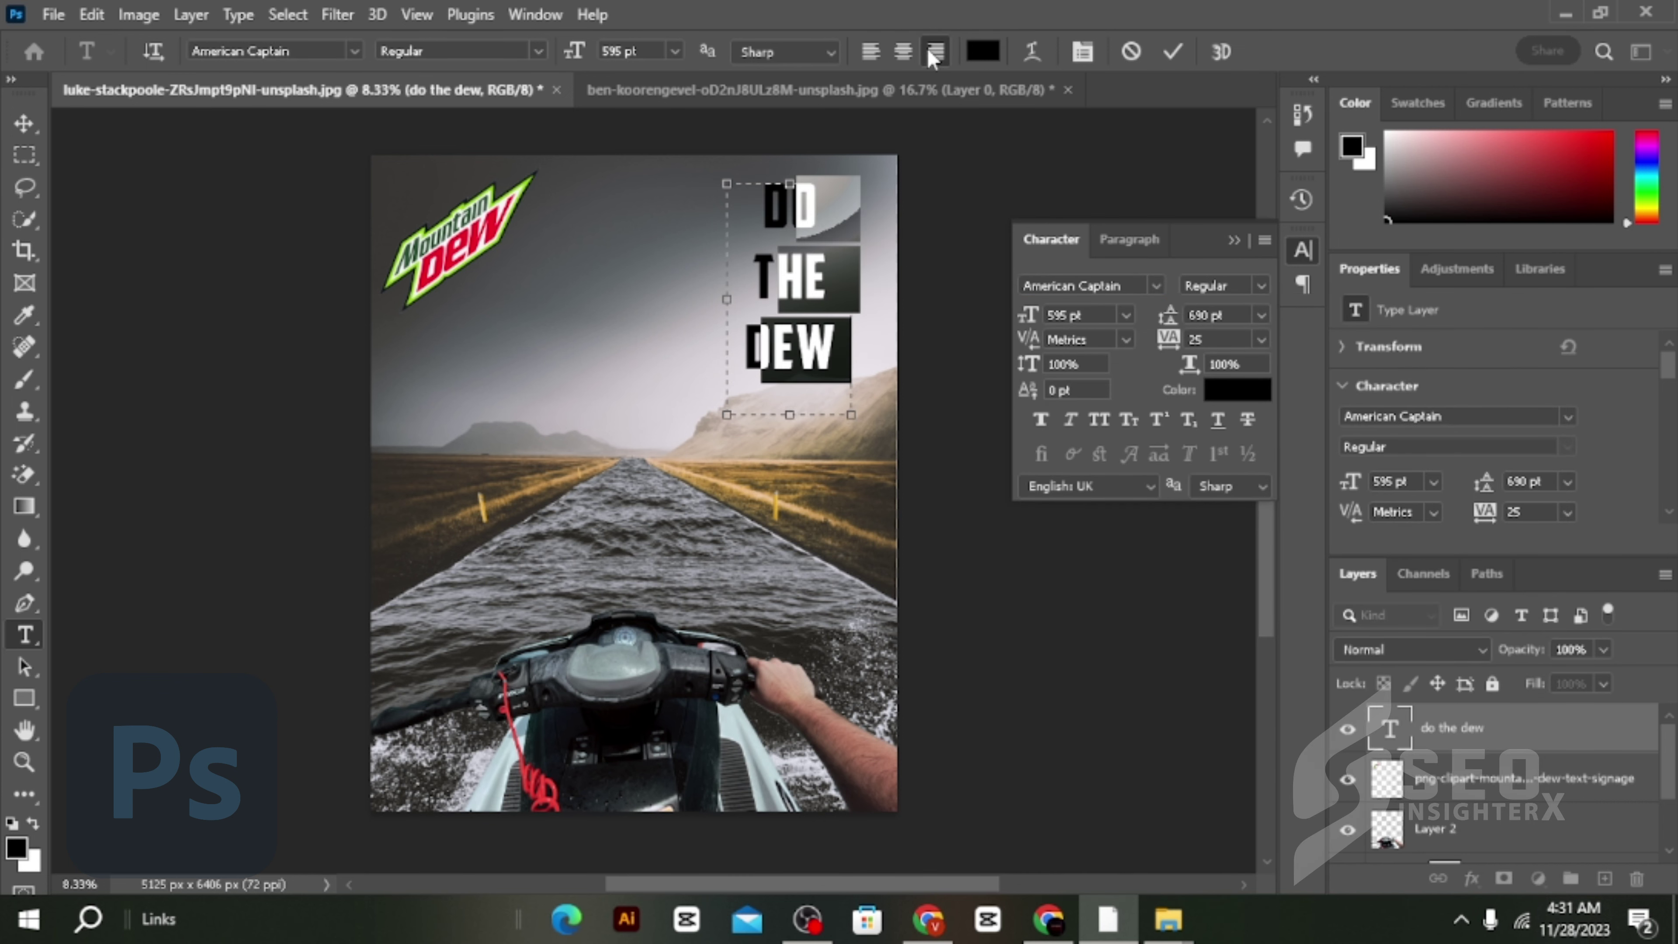
pyautogui.click(10, 130)
# Step: Nudge the DO THE DEW text right and reduce its line spacing to 684 pt
pyautogui.hotkey('shift', 'Right')
pyautogui.hotkey('shift', 'Right')
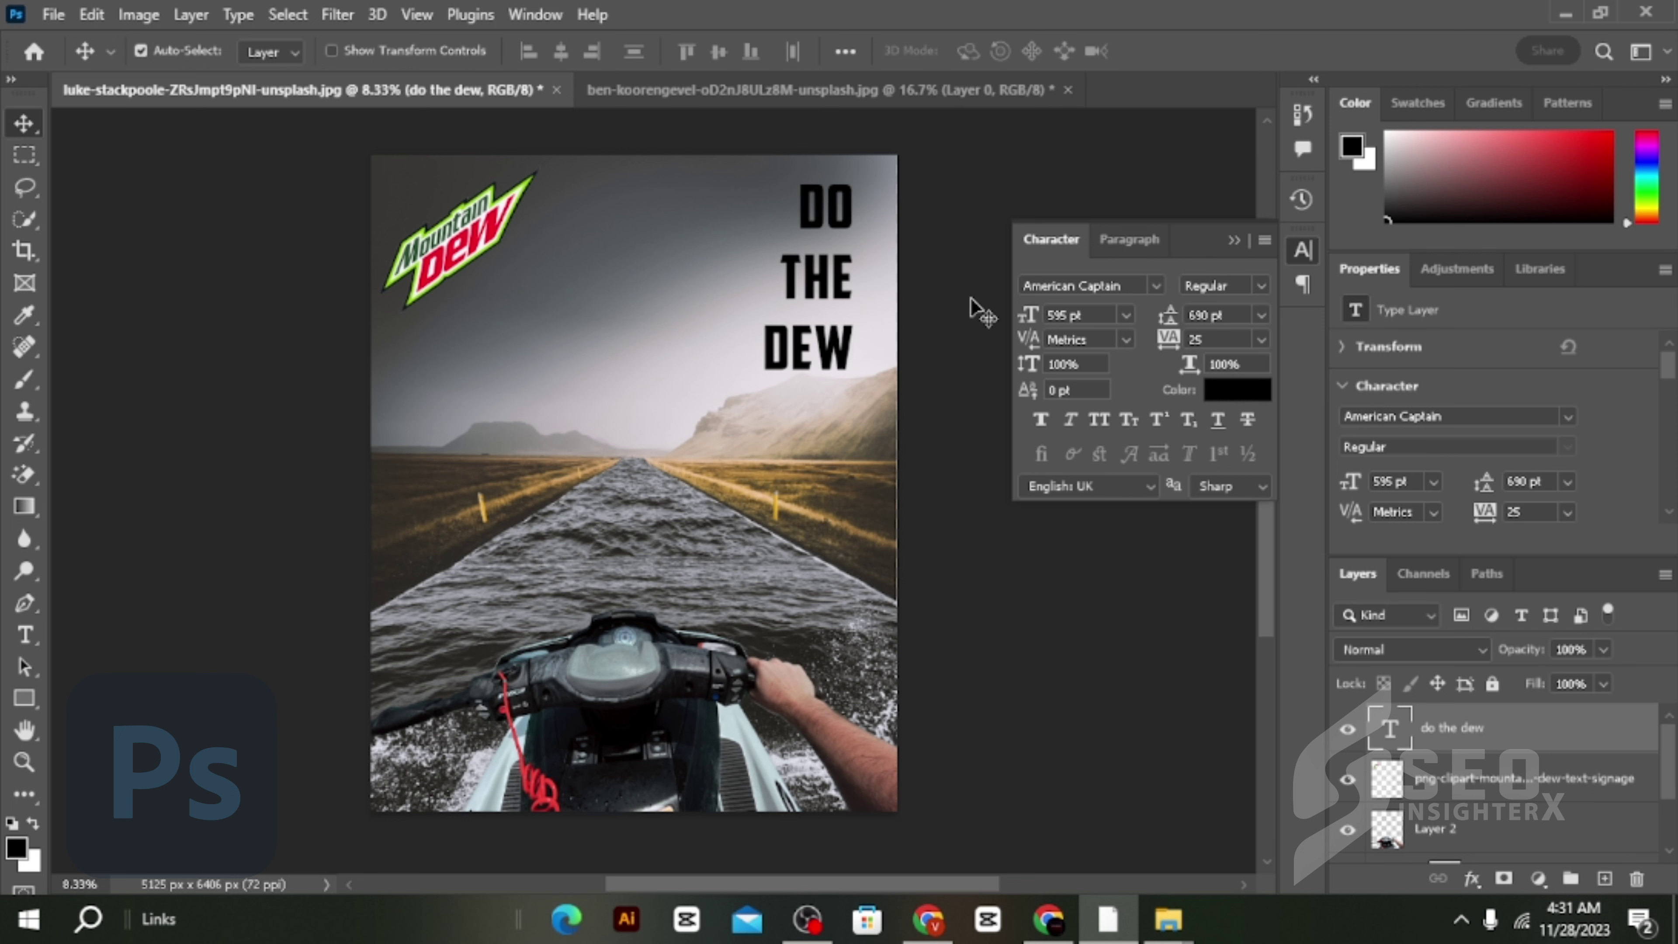
pyautogui.hotkey('shift', 'Right')
pyautogui.hotkey('shift', 'Right')
pyautogui.hotkey('shift', 'Right')
pyautogui.hotkey('shift', 'Right')
pyautogui.hotkey('shift', 'Right')
pyautogui.hotkey('shift', 'Right')
pyautogui.hotkey('shift', 'Right')
pyautogui.hotkey('shift', 'Right')
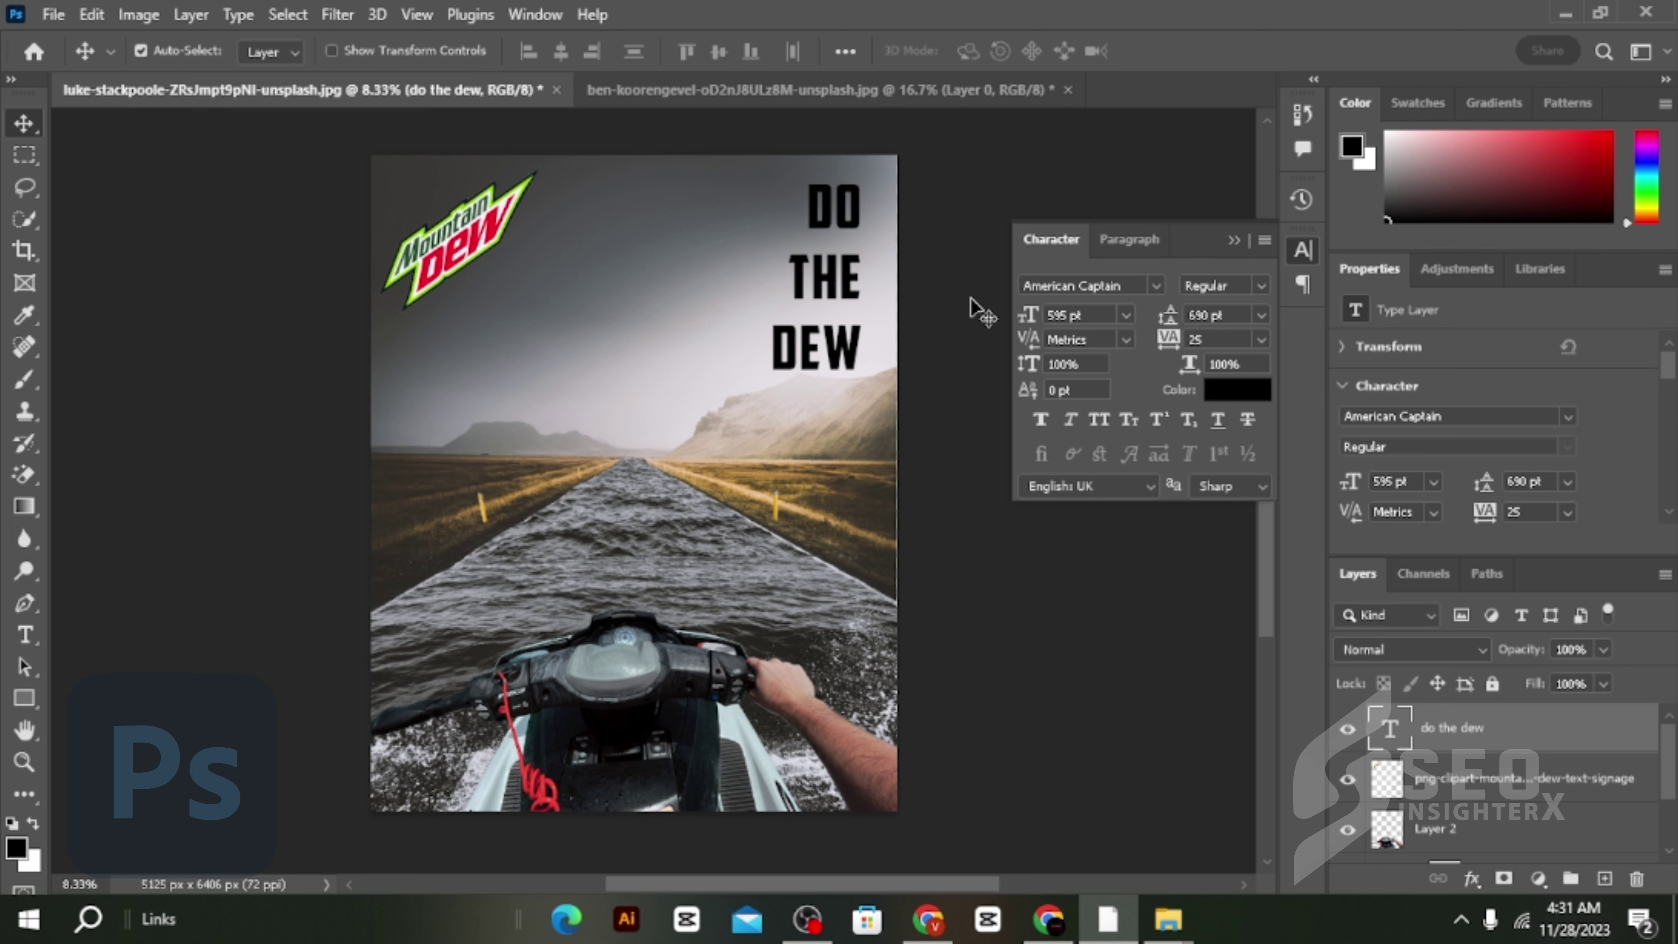
pyautogui.hotkey('shift', 'Right')
pyautogui.hotkey('shift', 'Right')
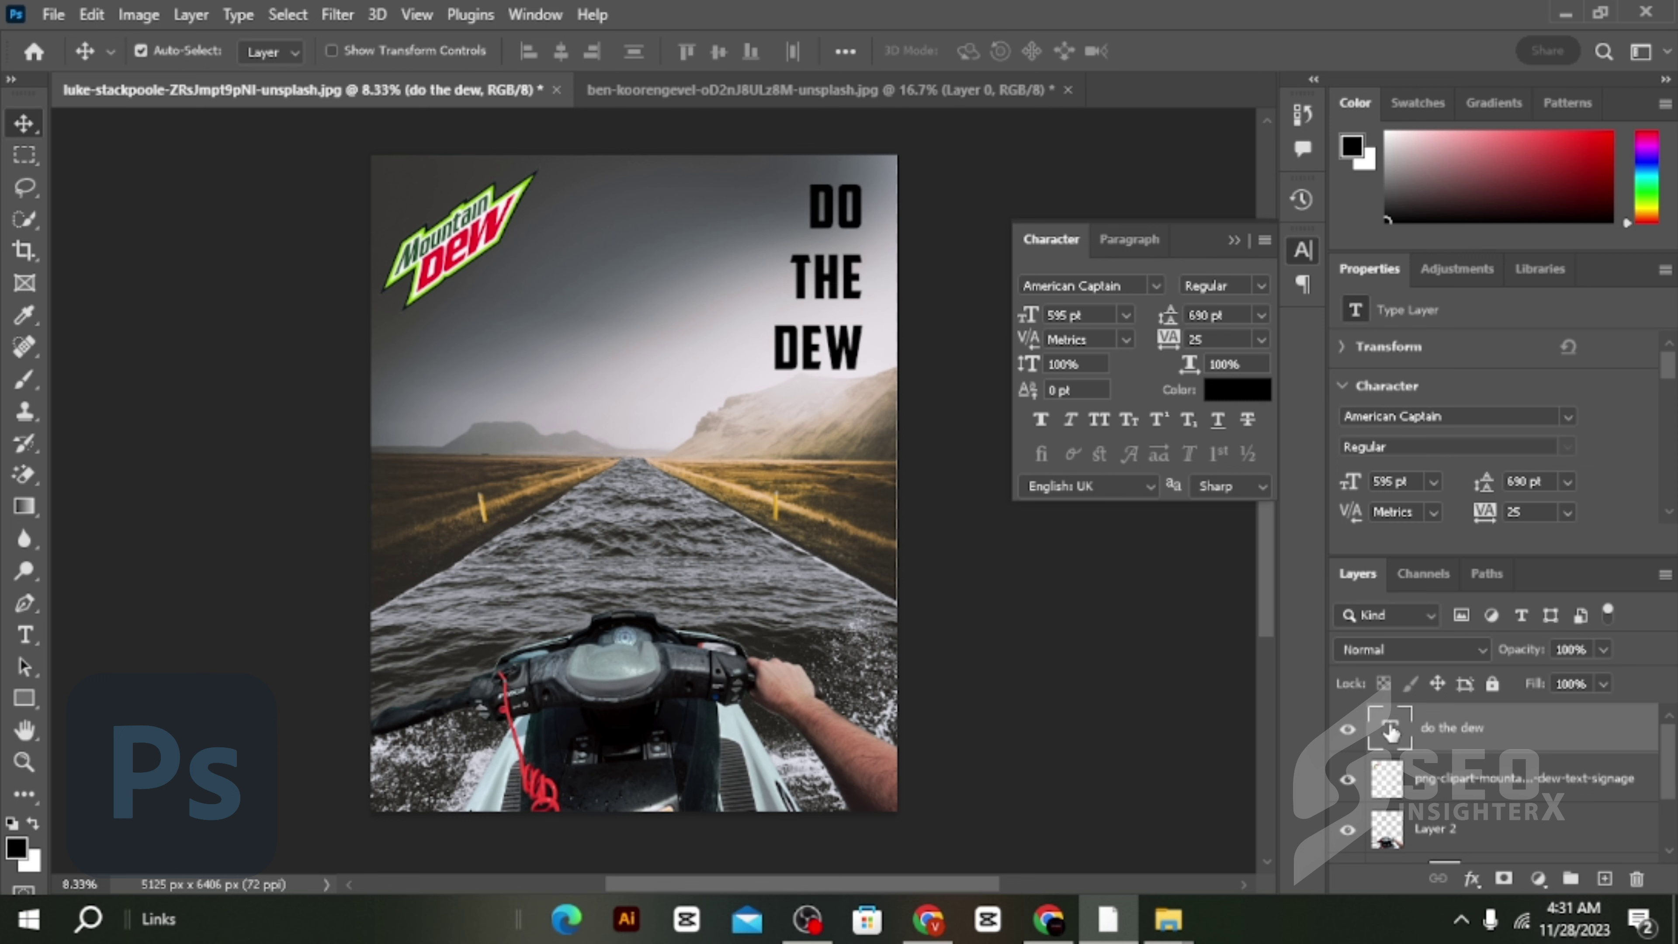
pyautogui.doubleClick(1389, 727)
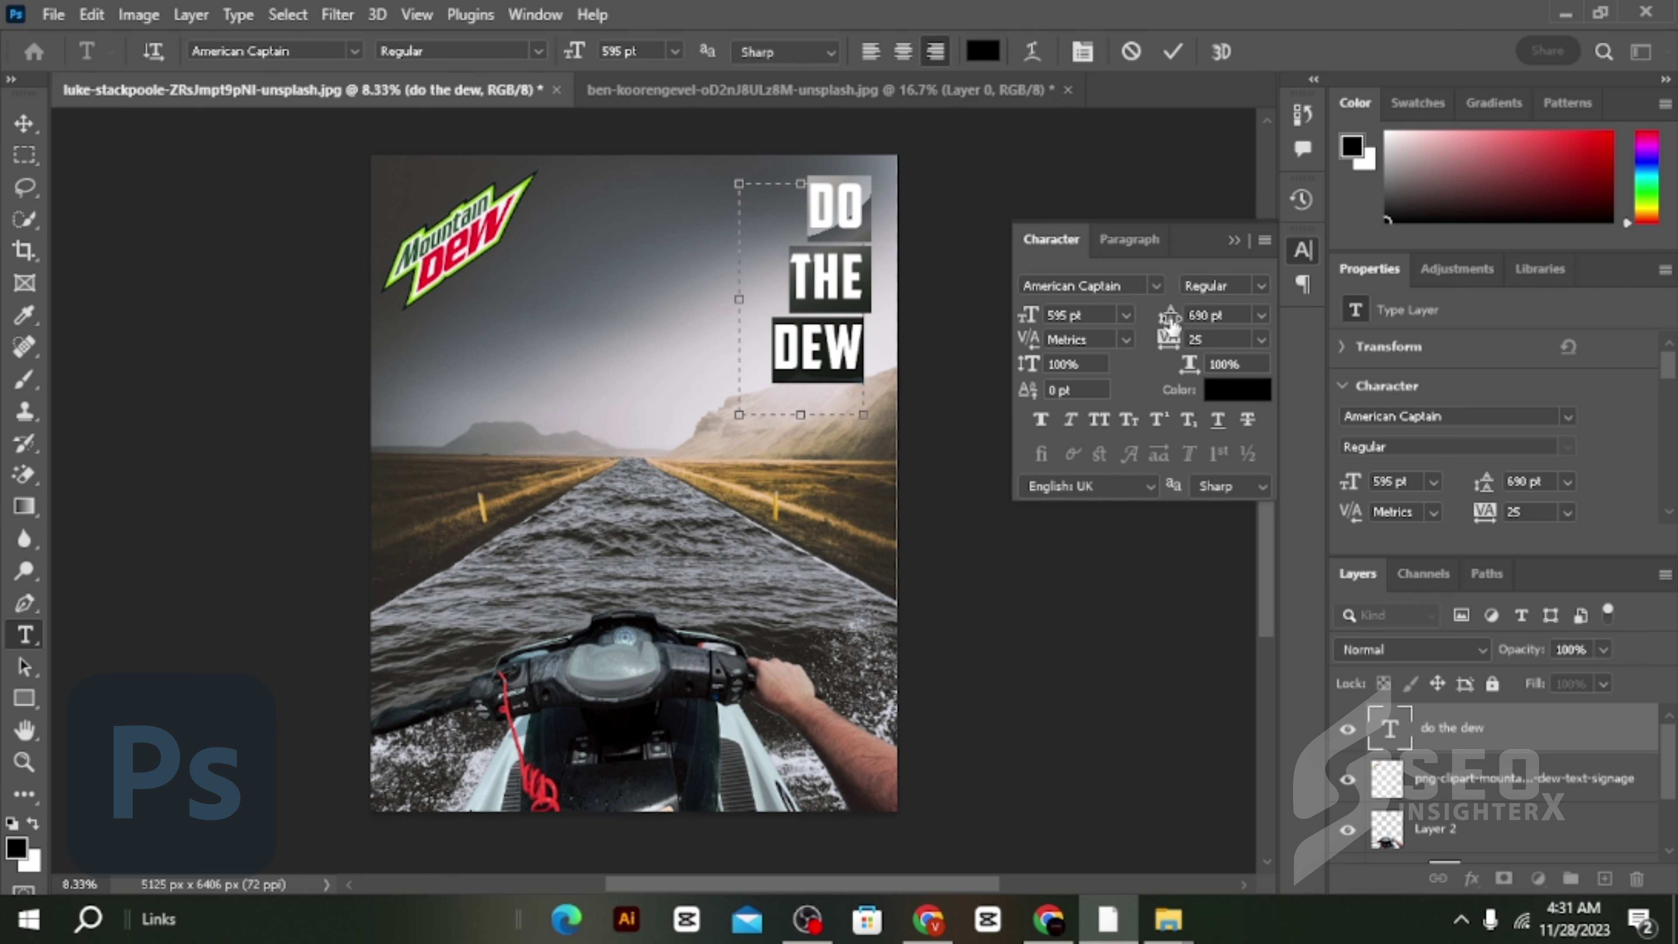
pyautogui.moveTo(1168, 315); pyautogui.dragTo(971, 368)
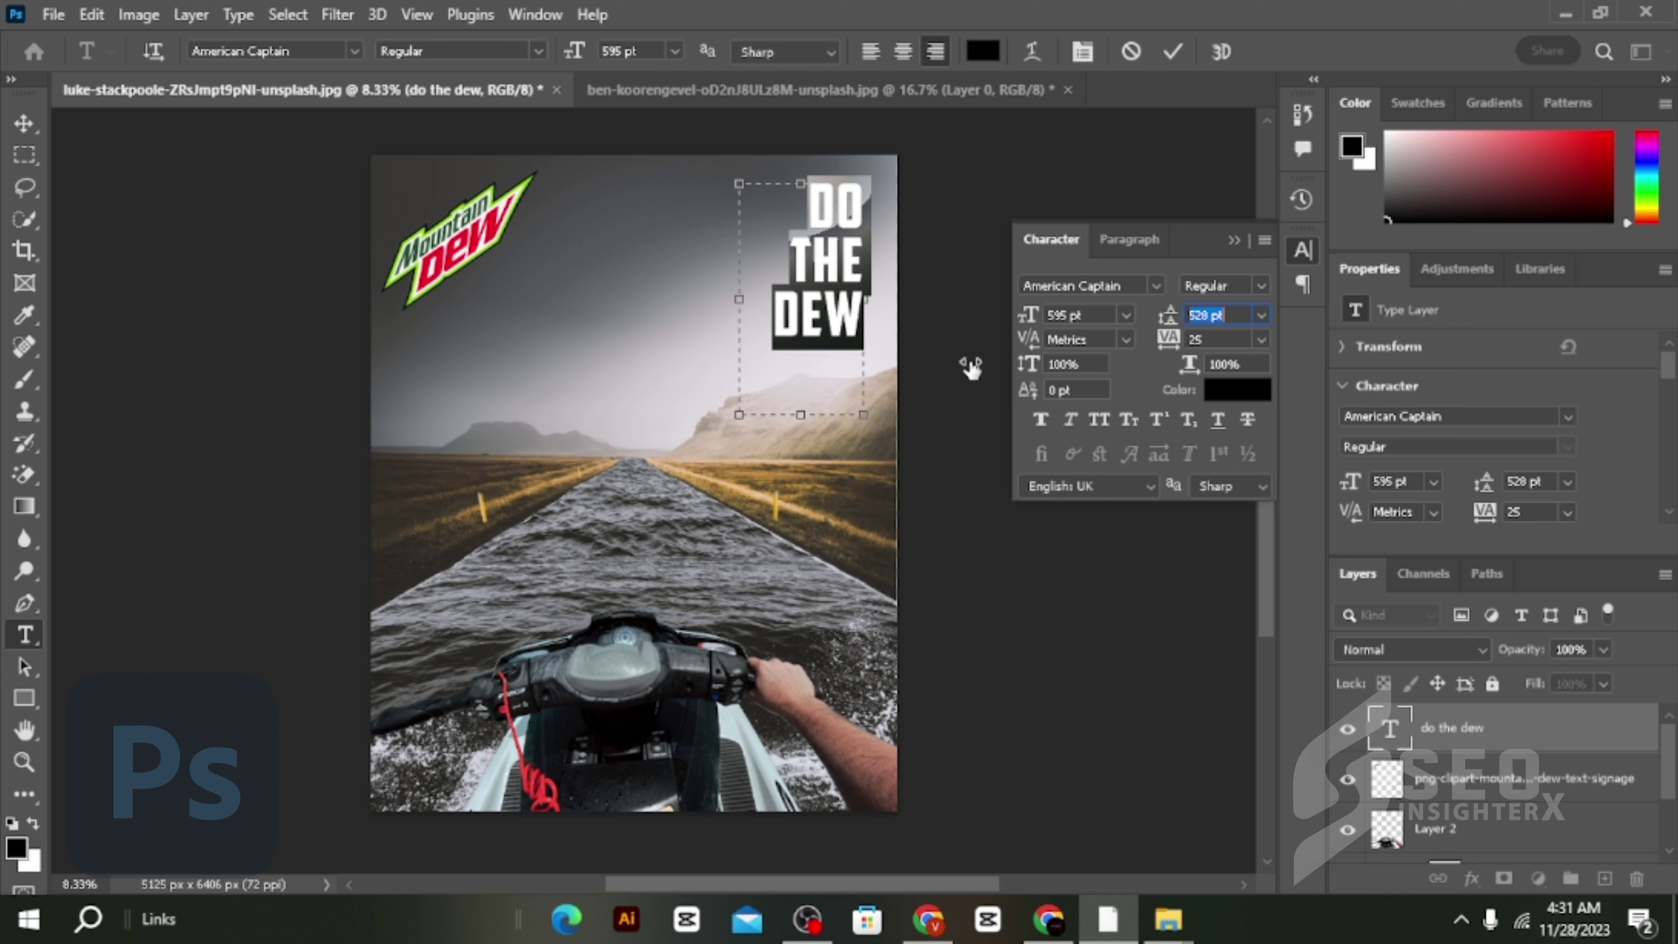
# Step: Recolour the DO THE DEW text pure white and shorten its text box to fit the lines
pyautogui.click(1237, 390)
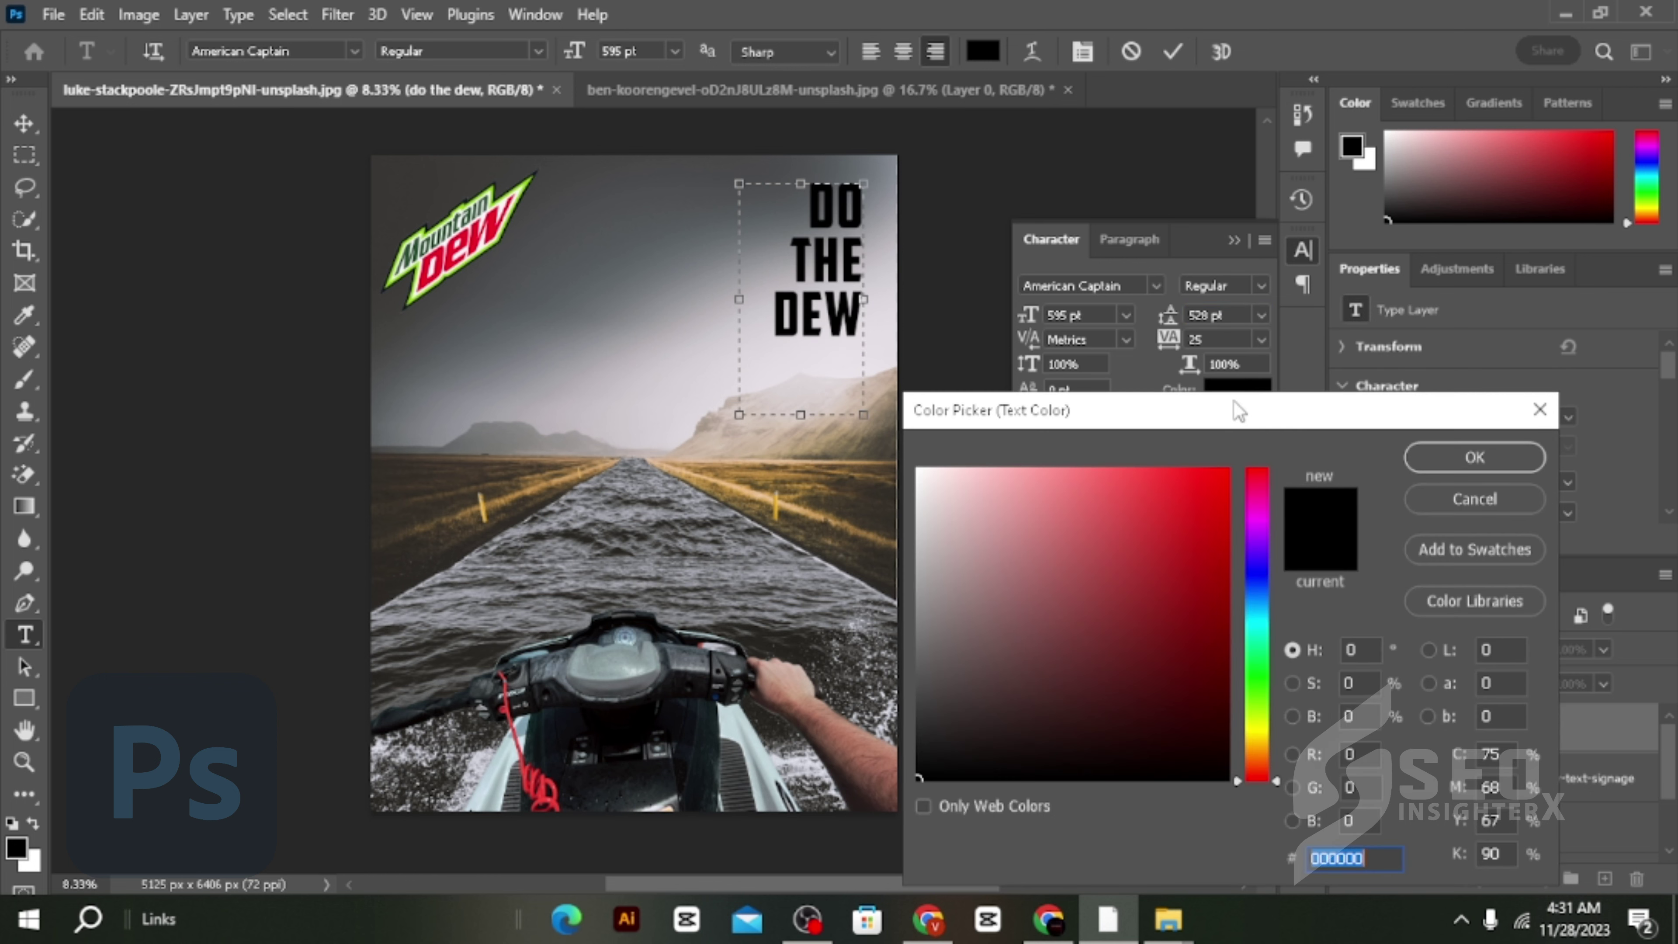
pyautogui.click(1132, 632)
pyautogui.write('ff0000')
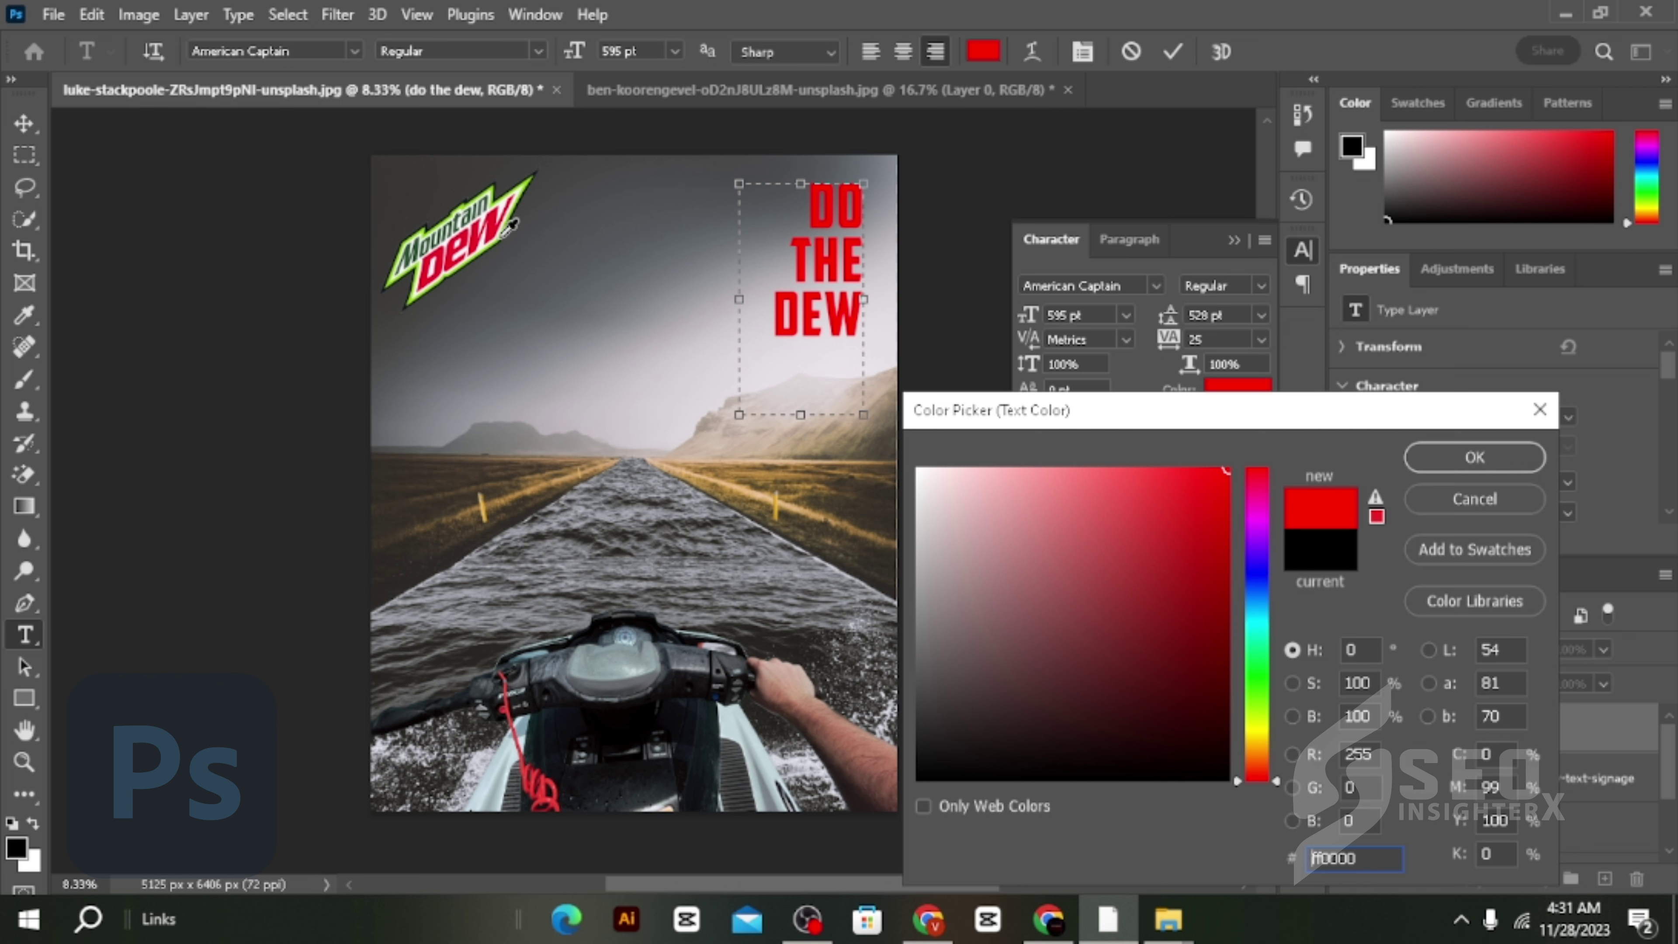
pyautogui.click(490, 196)
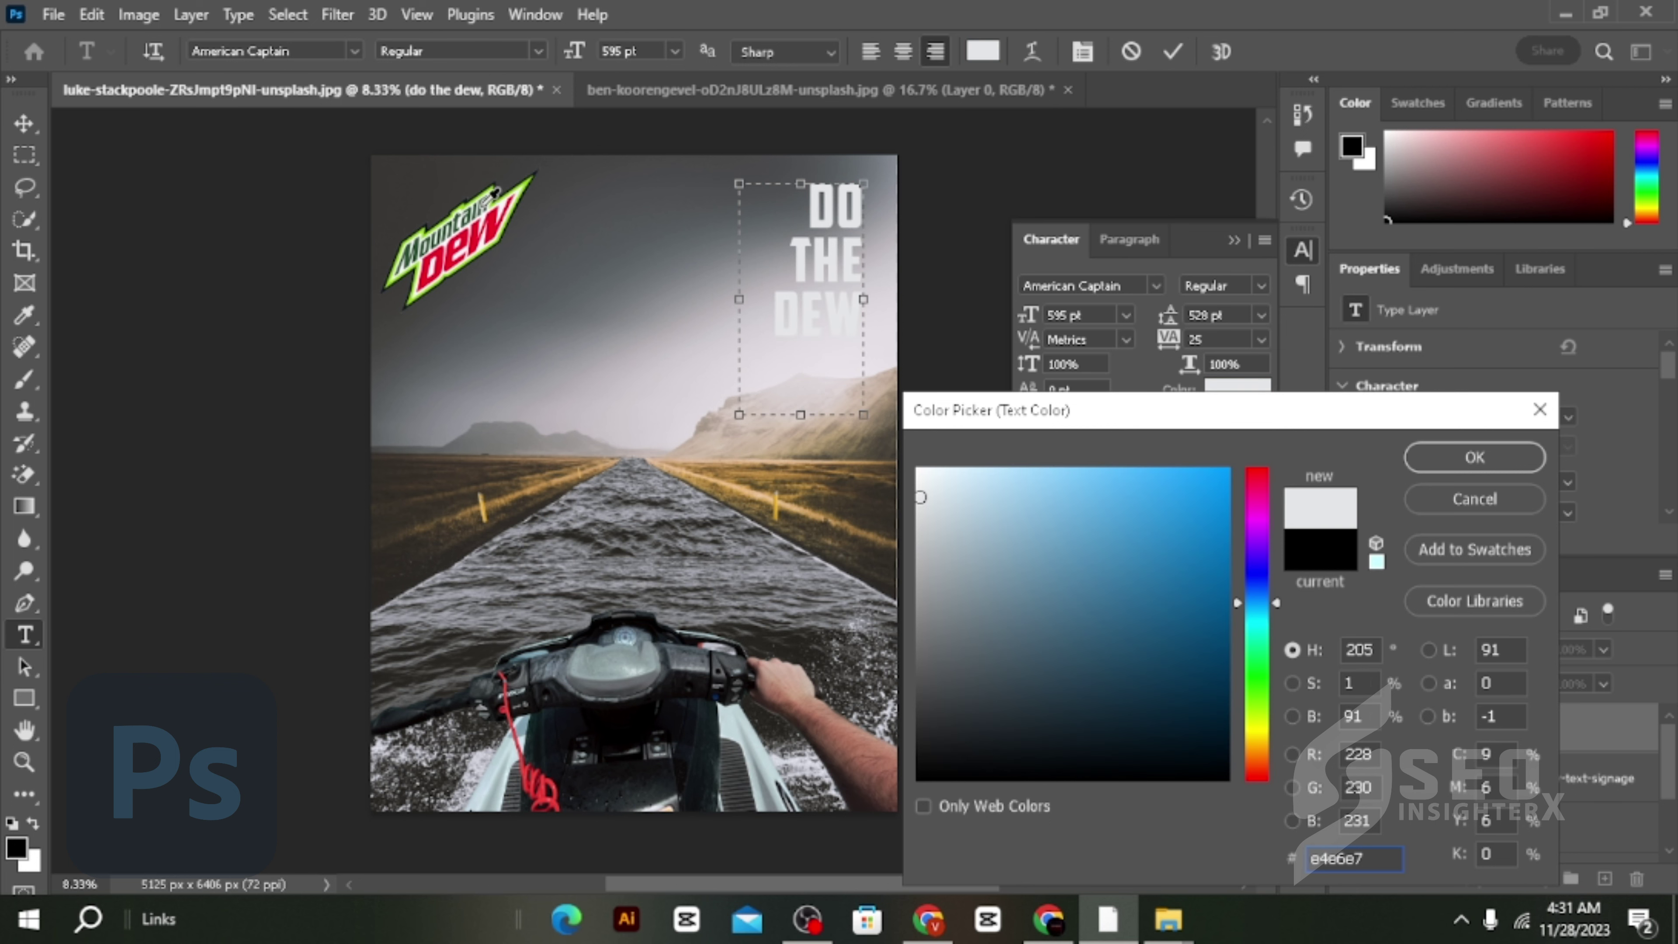
pyautogui.click(494, 192)
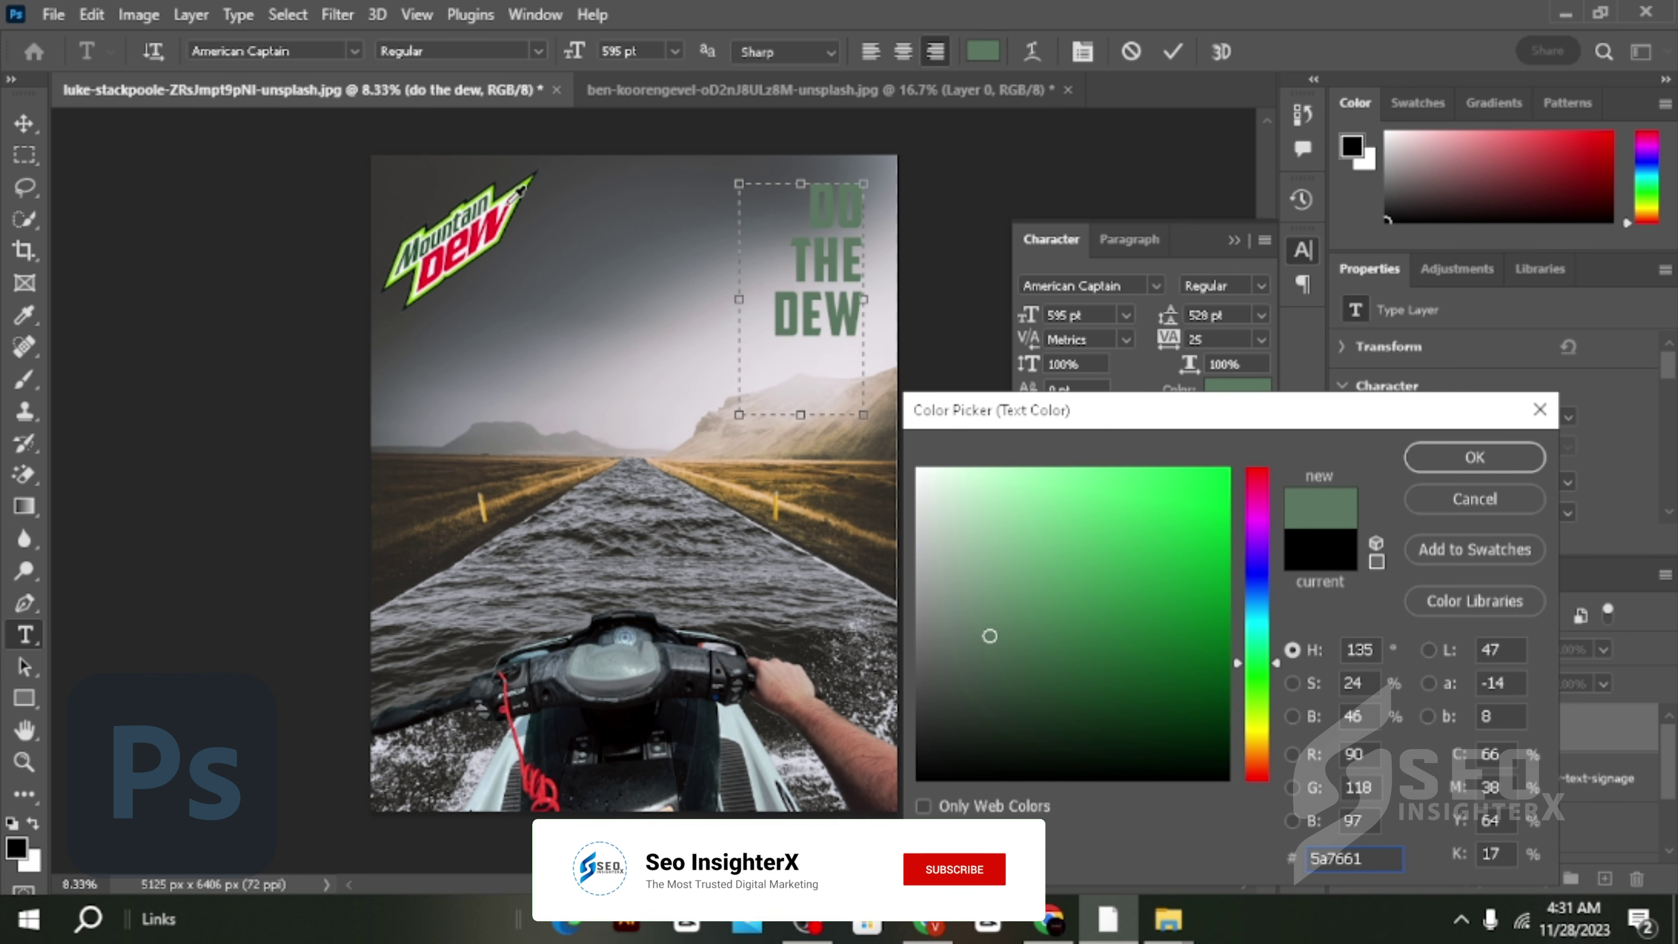
pyautogui.click(492, 199)
pyautogui.moveTo(1200, 575); pyautogui.dragTo(919, 470)
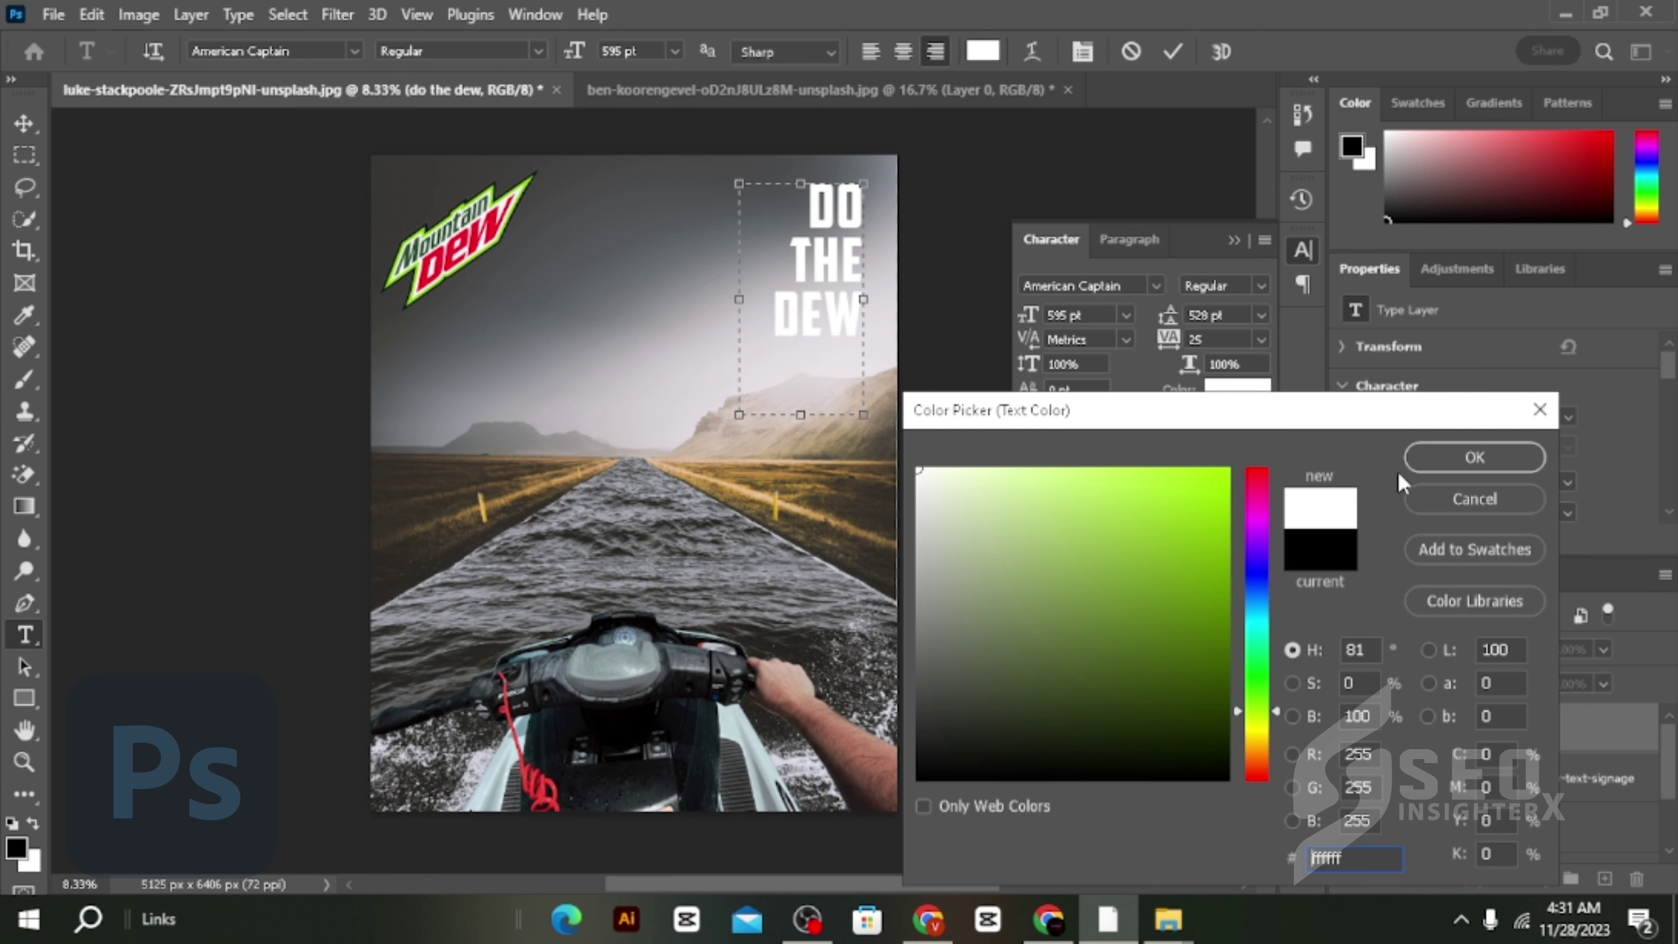
pyautogui.click(1462, 466)
pyautogui.moveTo(817, 418); pyautogui.dragTo(812, 345)
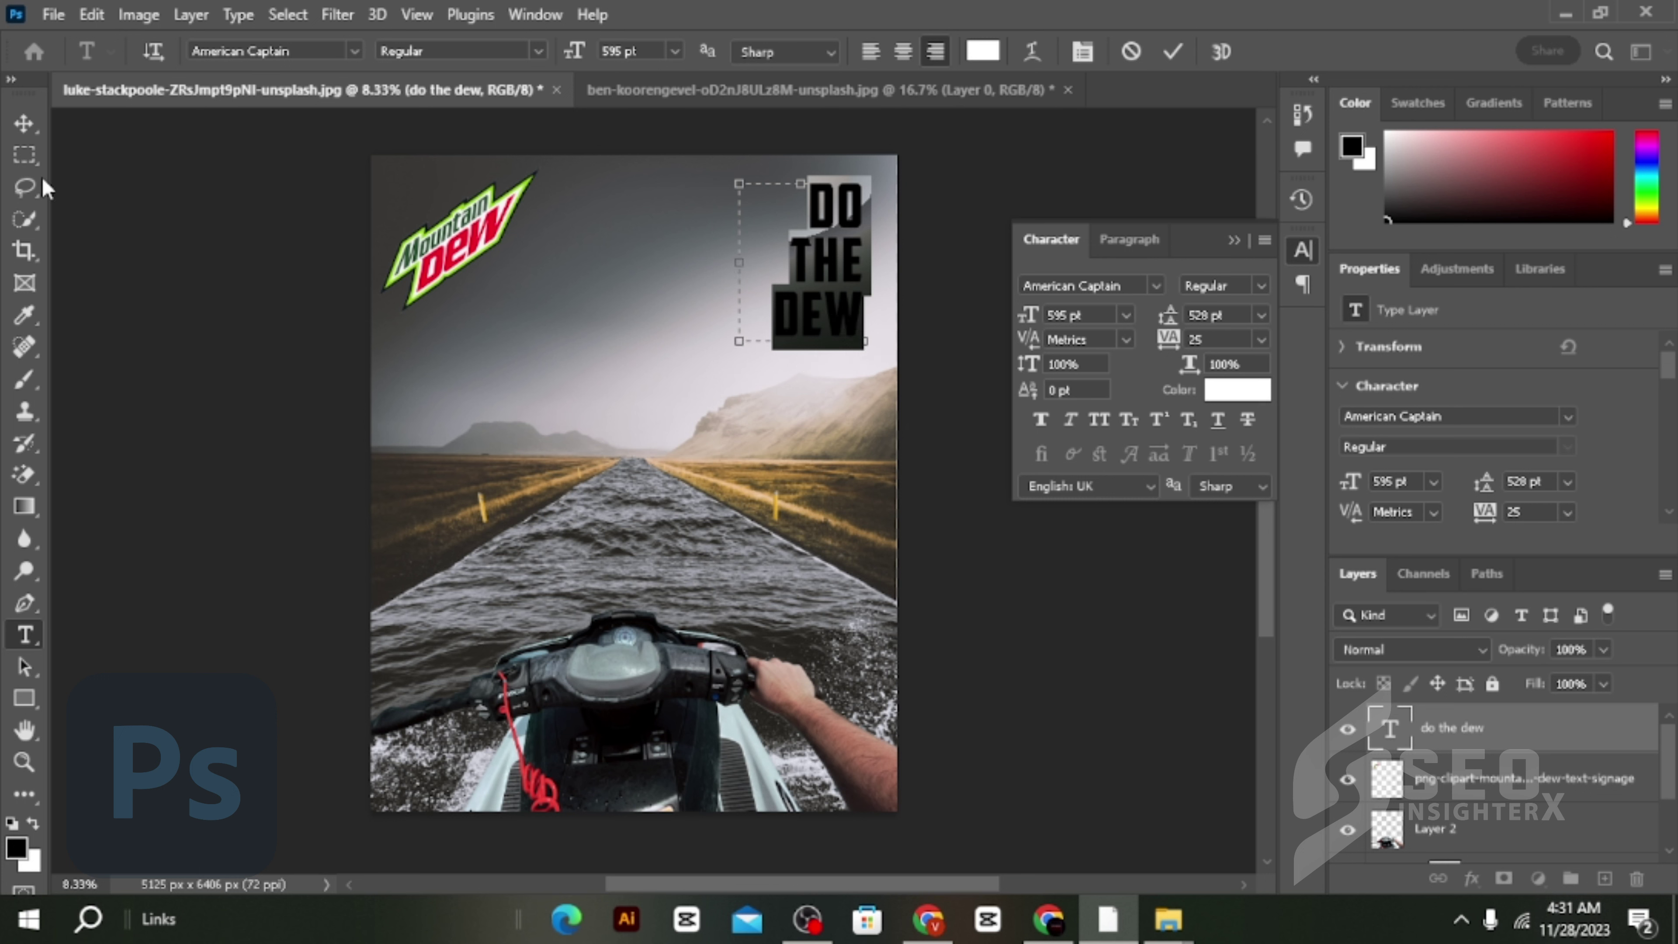
pyautogui.click(24, 123)
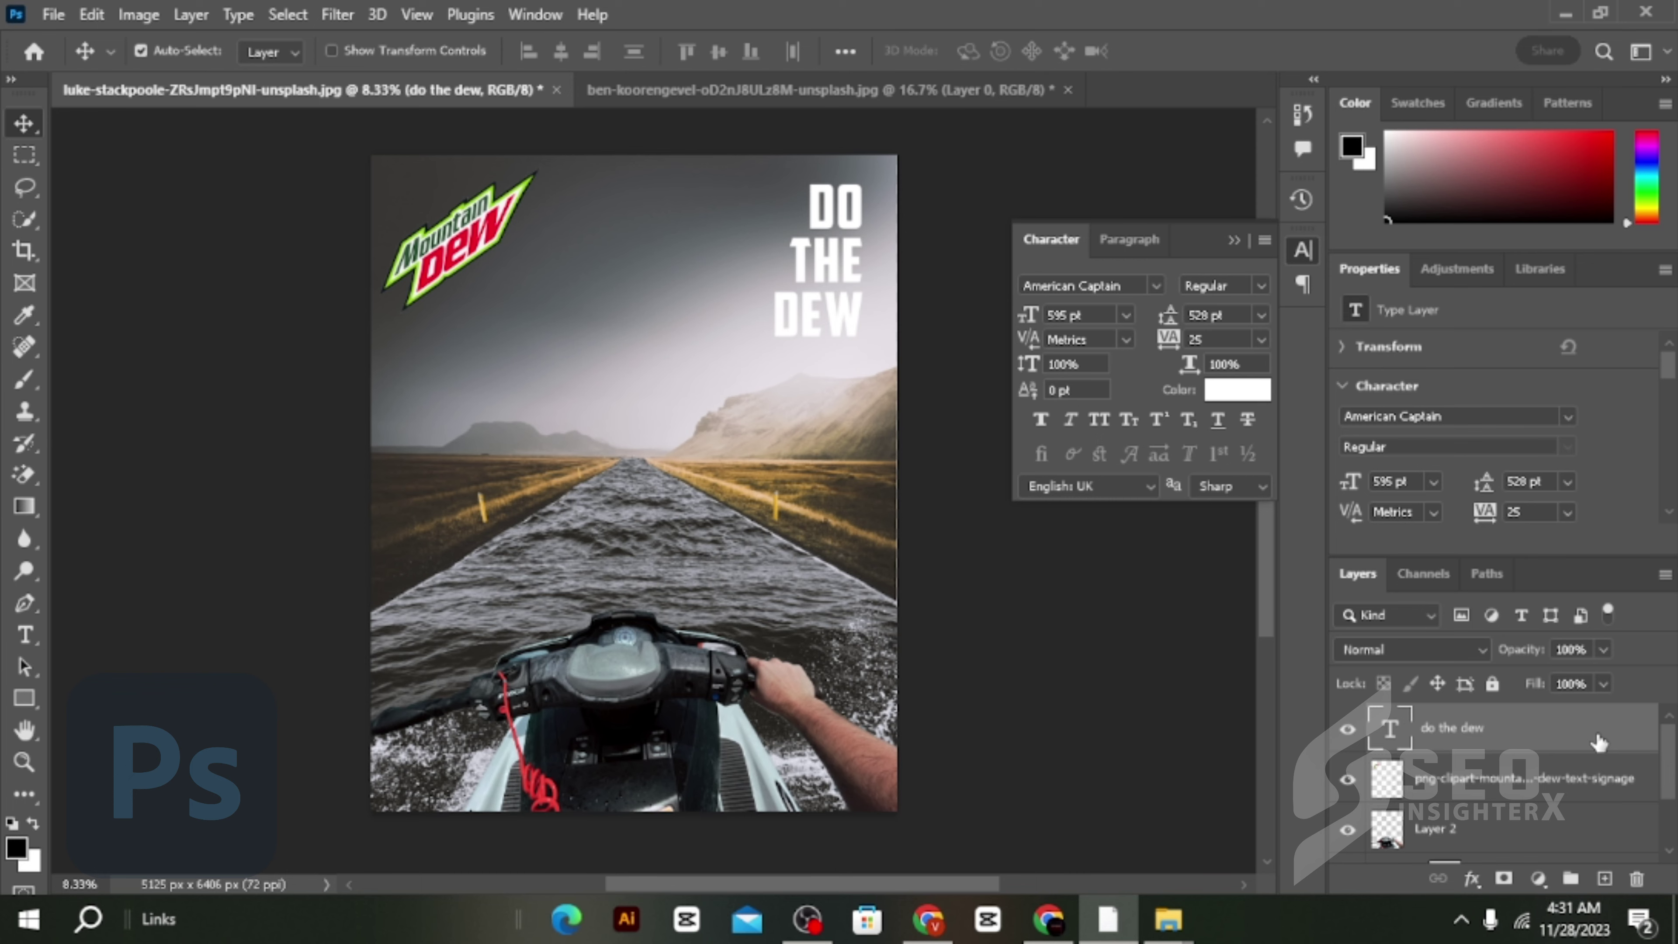
# Step: Give the text a black drop shadow (44 px distance, 106 px size) and shift it top-right
pyautogui.doubleClick(1598, 742)
pyautogui.click(834, 716)
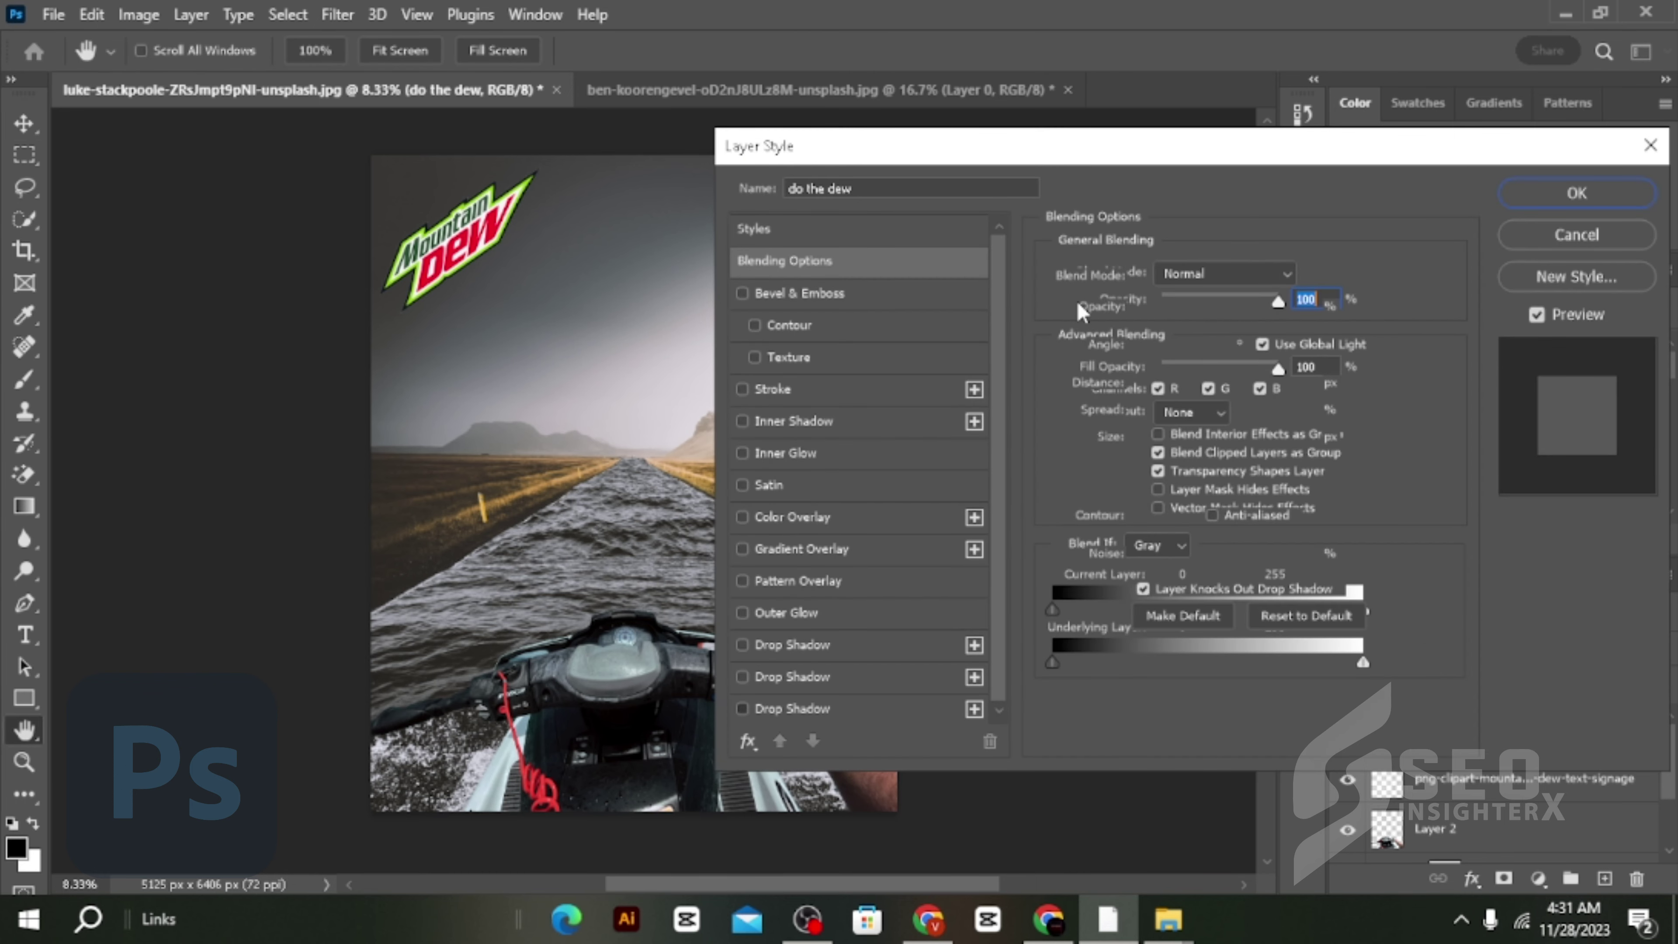
pyautogui.moveTo(1039, 162); pyautogui.dragTo(1186, 143)
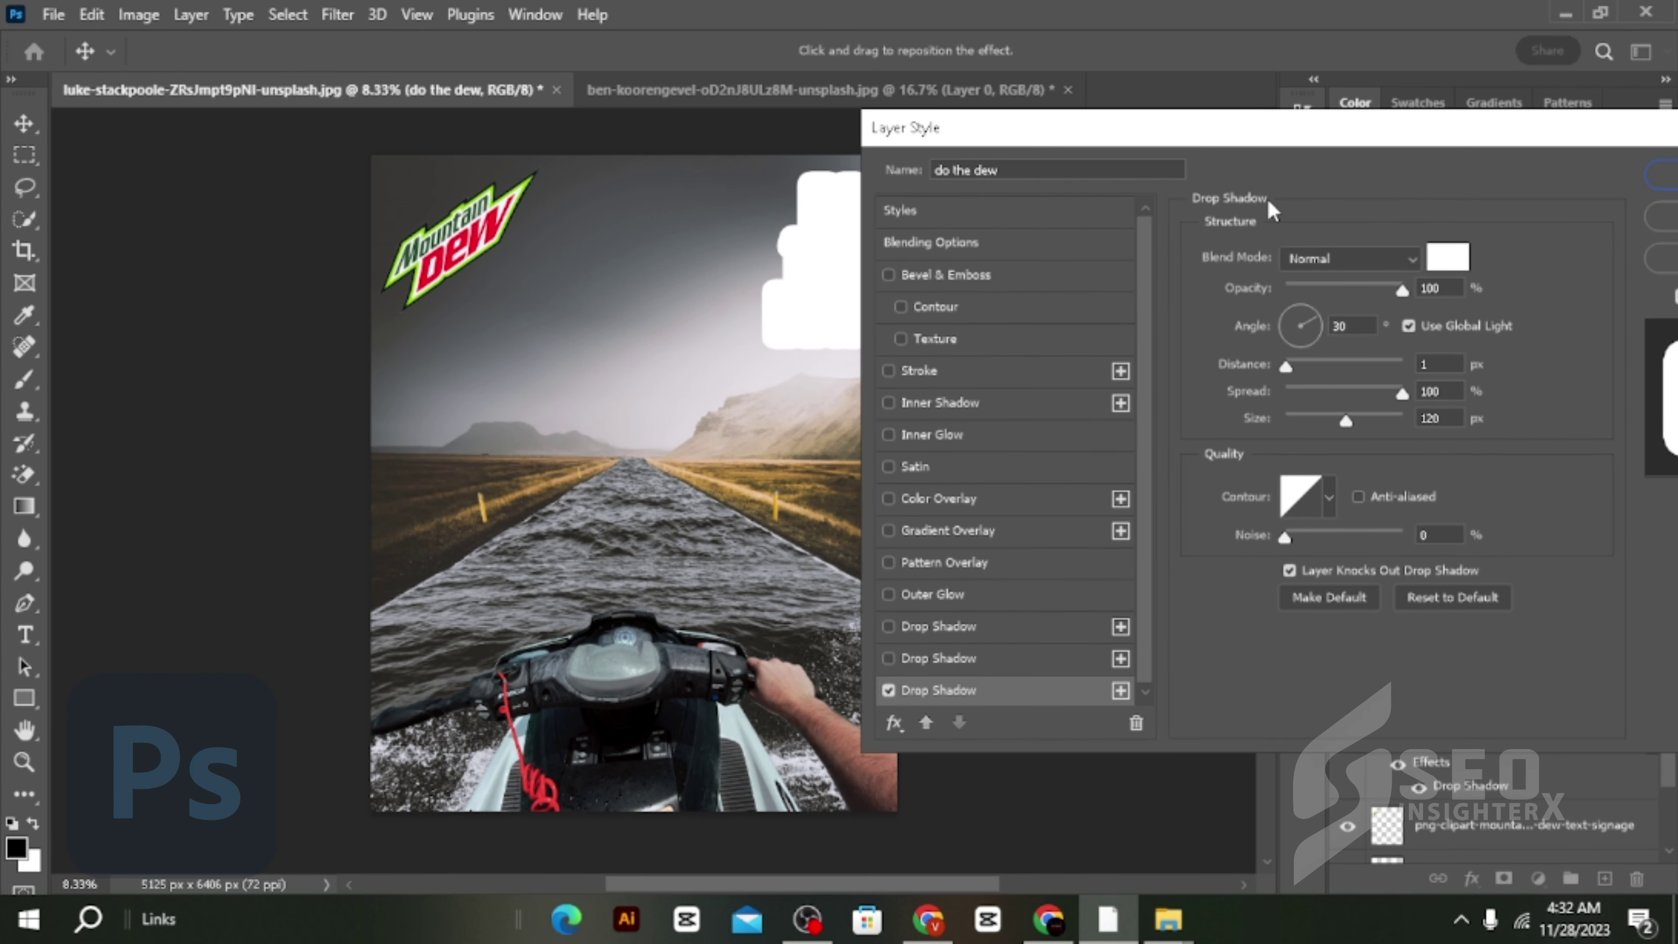
pyautogui.click(1446, 258)
pyautogui.moveTo(1122, 568); pyautogui.dragTo(1232, 783)
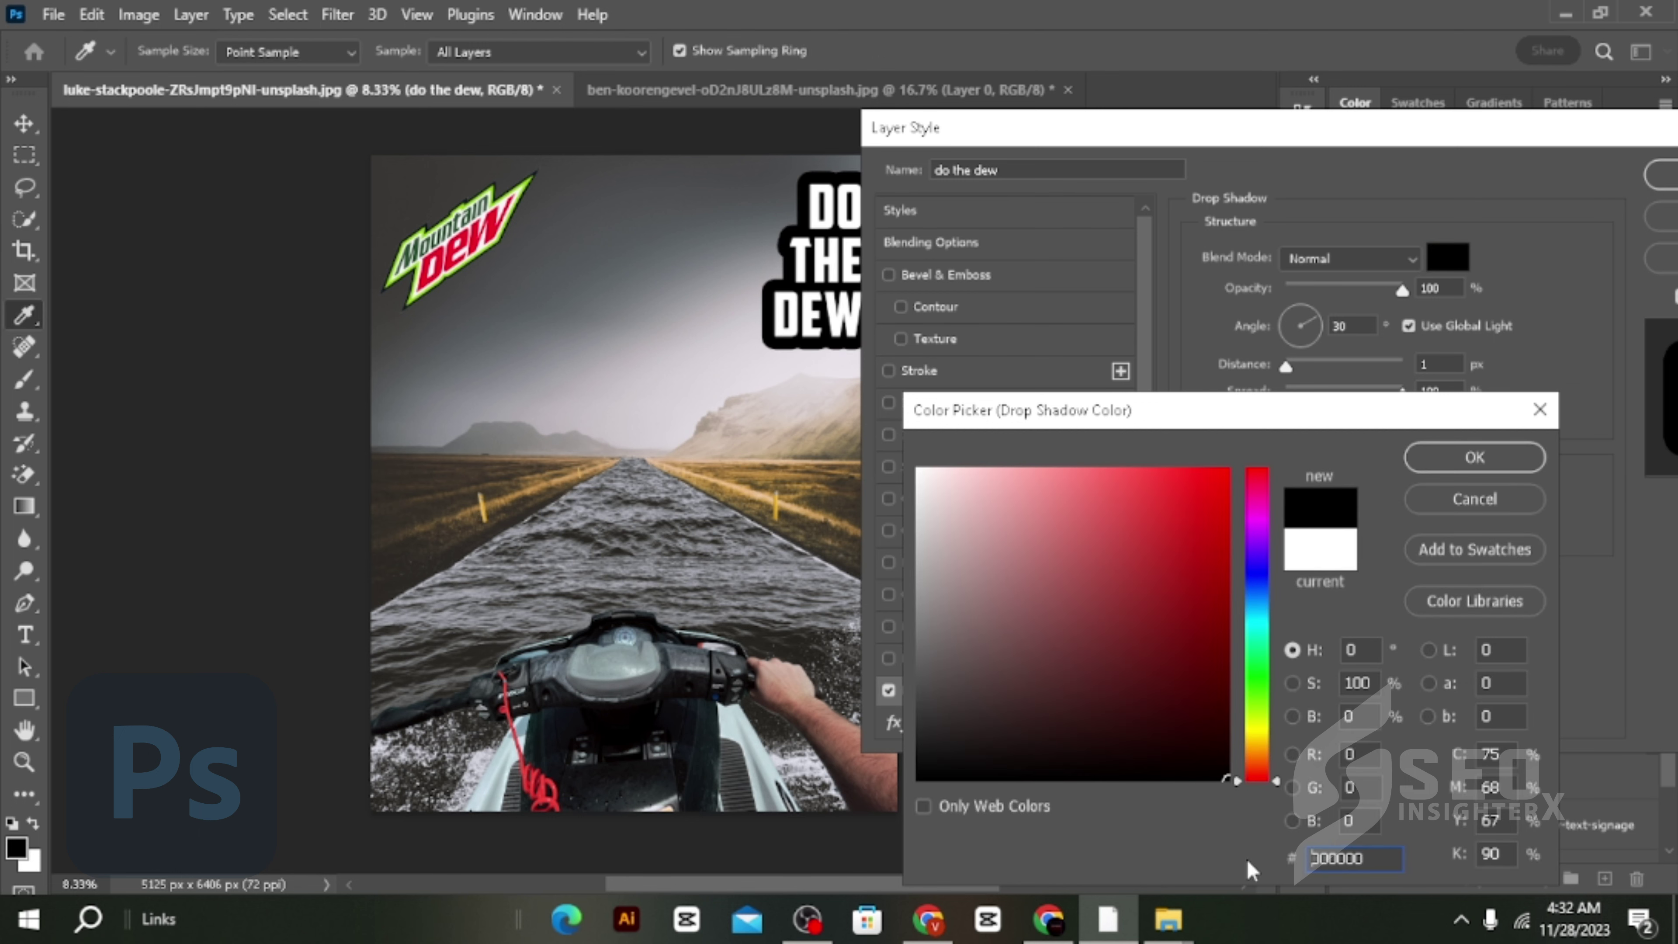
pyautogui.click(1474, 457)
pyautogui.moveTo(1410, 127); pyautogui.dragTo(978, 331)
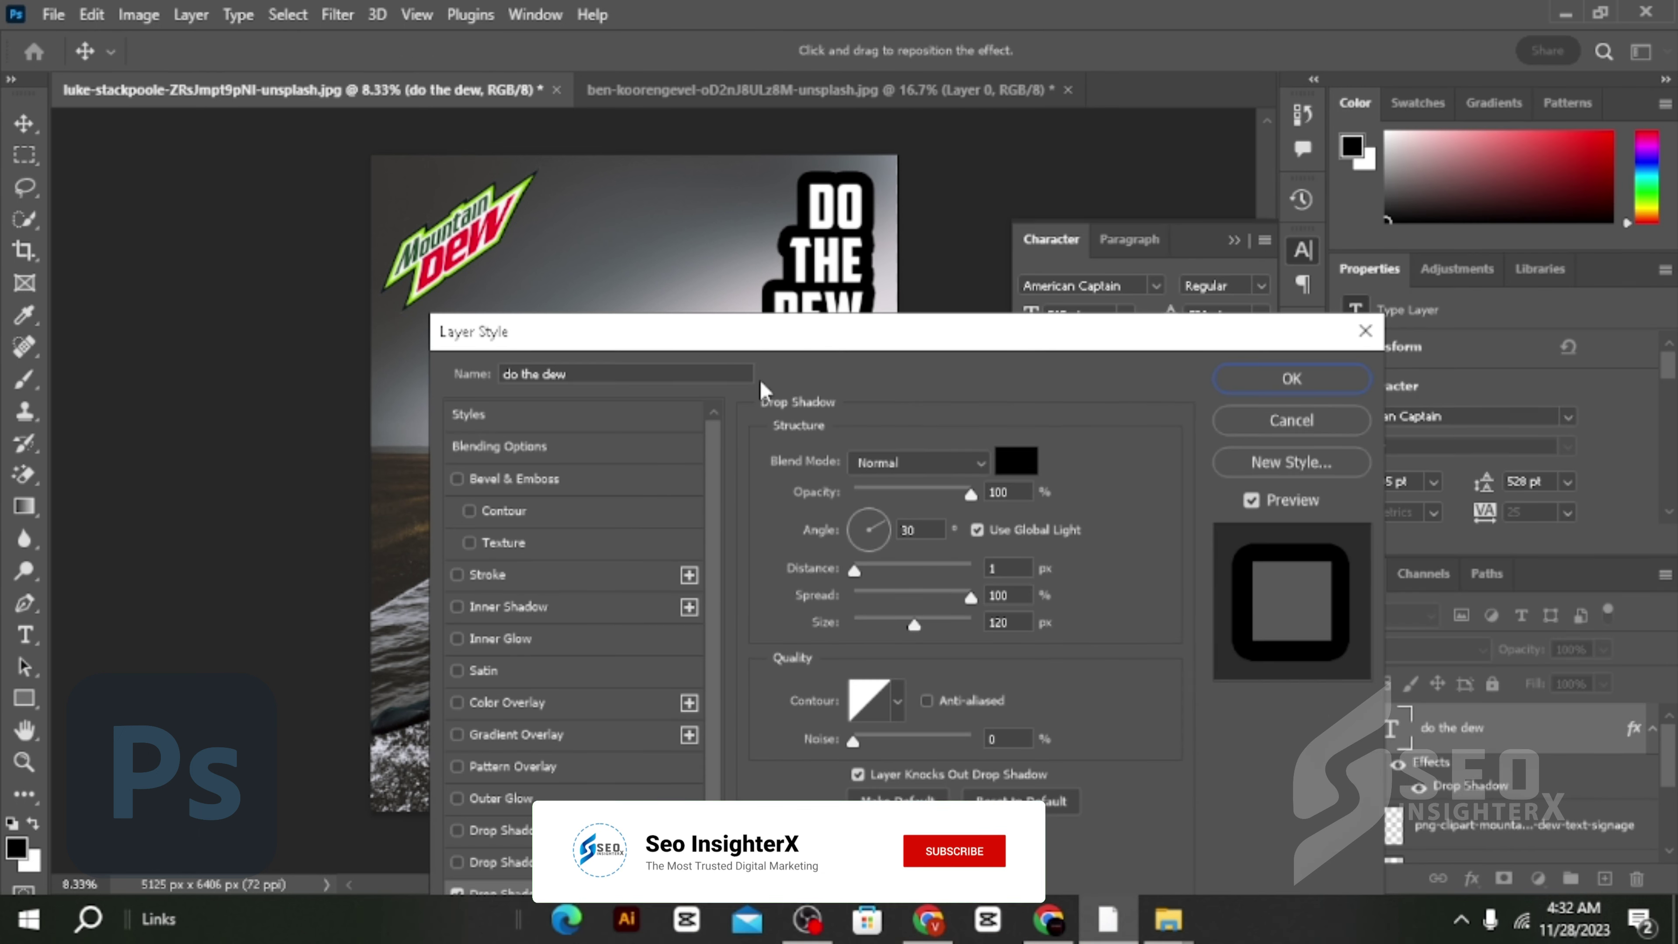
pyautogui.moveTo(854, 570)
pyautogui.mouseDown()
pyautogui.moveTo(909, 563)
pyautogui.moveTo(971, 596)
pyautogui.moveTo(909, 620)
pyautogui.mouseUp()
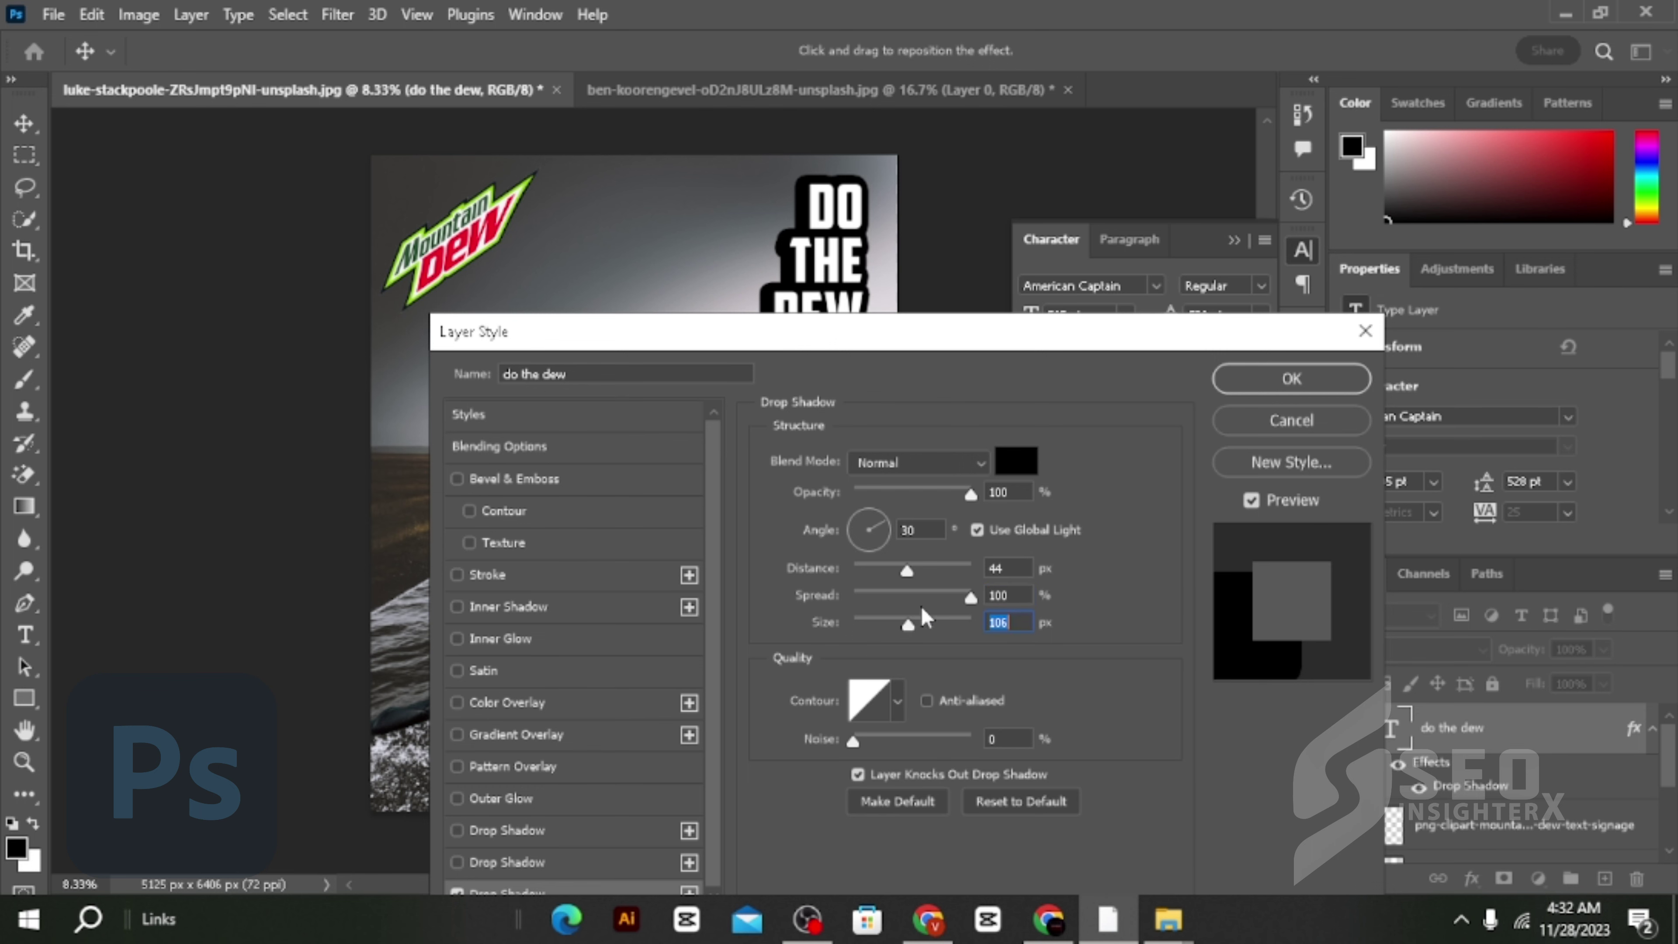
pyautogui.click(1292, 379)
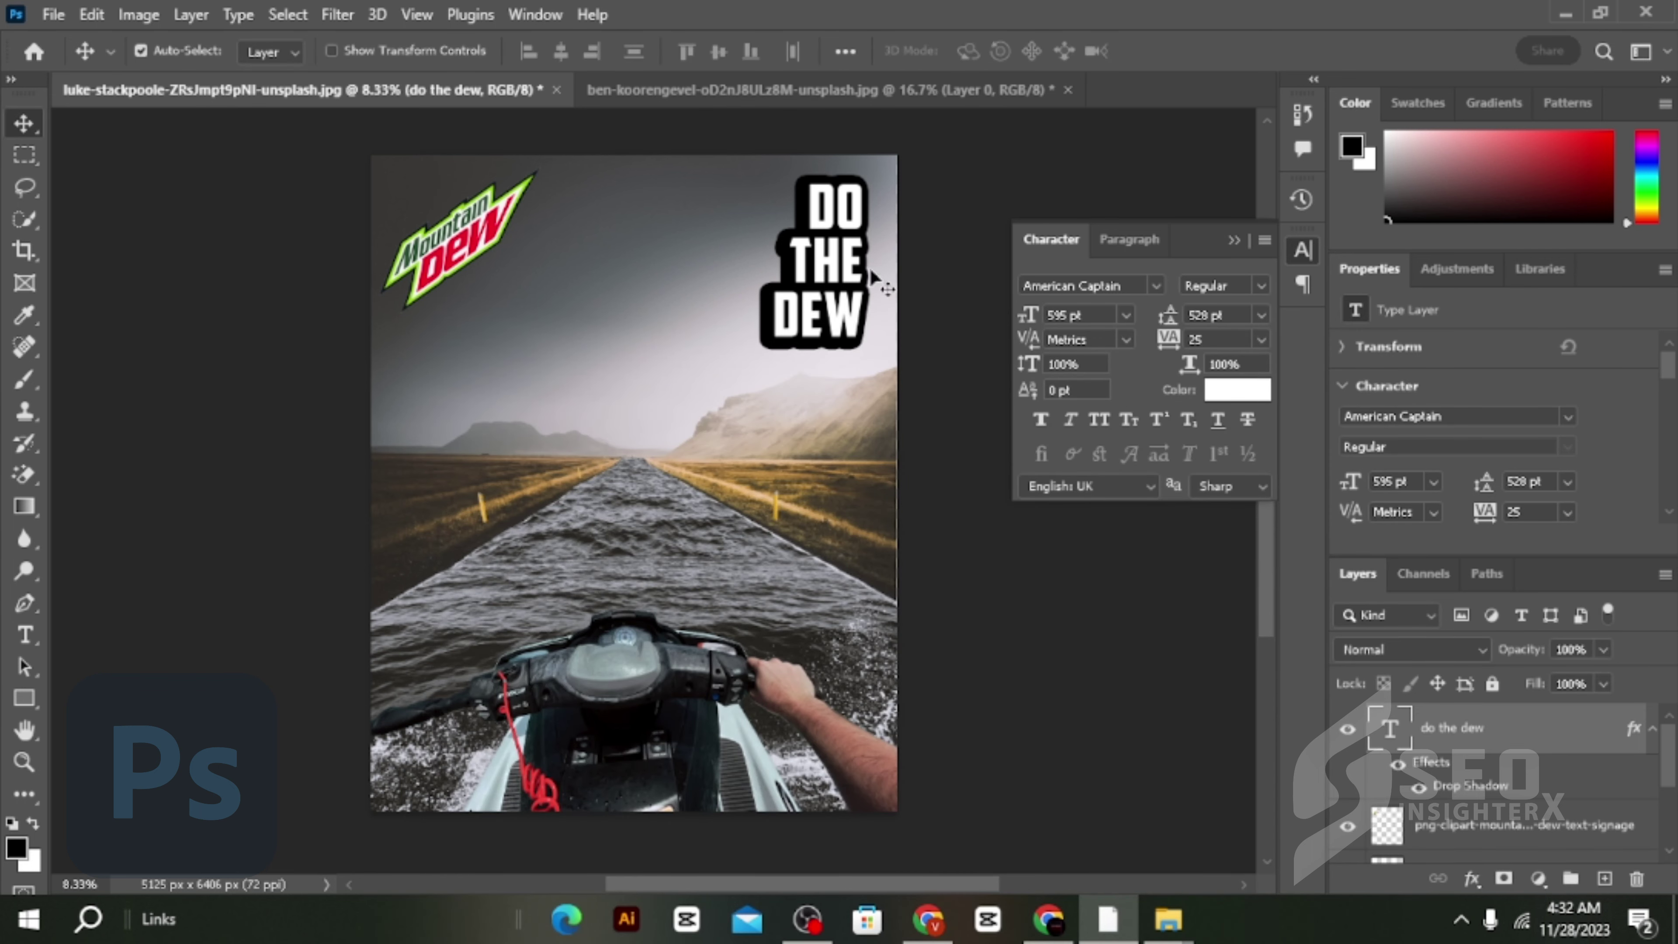
pyautogui.moveTo(846, 269); pyautogui.dragTo(863, 273)
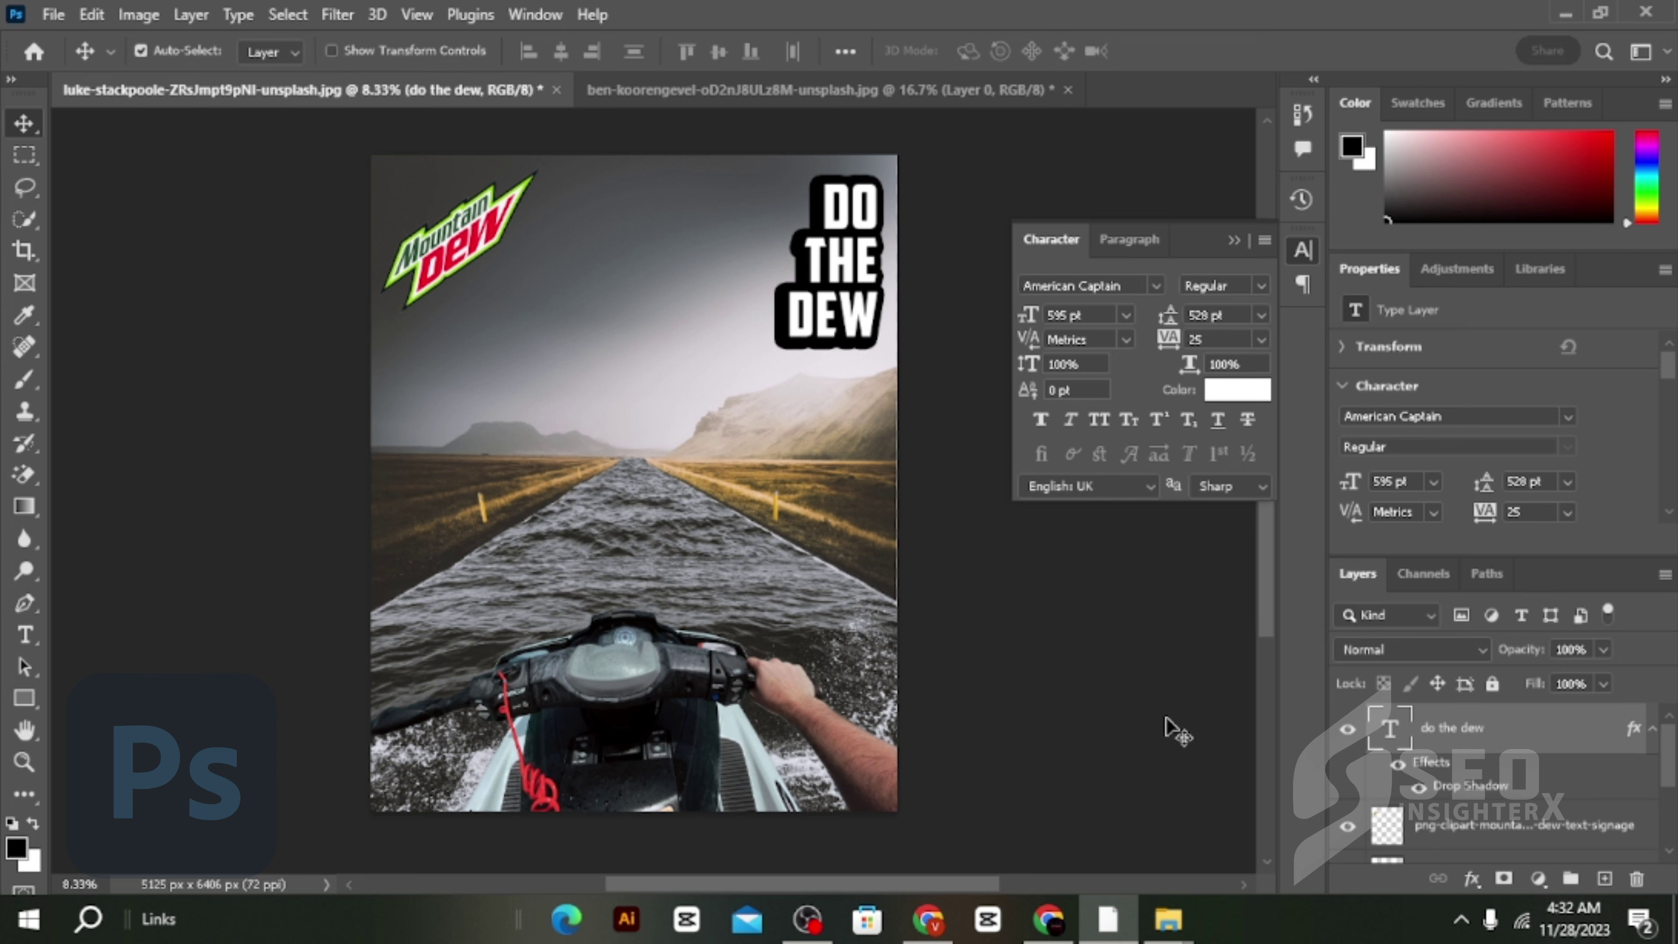
# Step: Merge Layer 2, Color Lookup 1 and Layer 3 into a single layer
pyautogui.scroll(-2, 1177, 731)
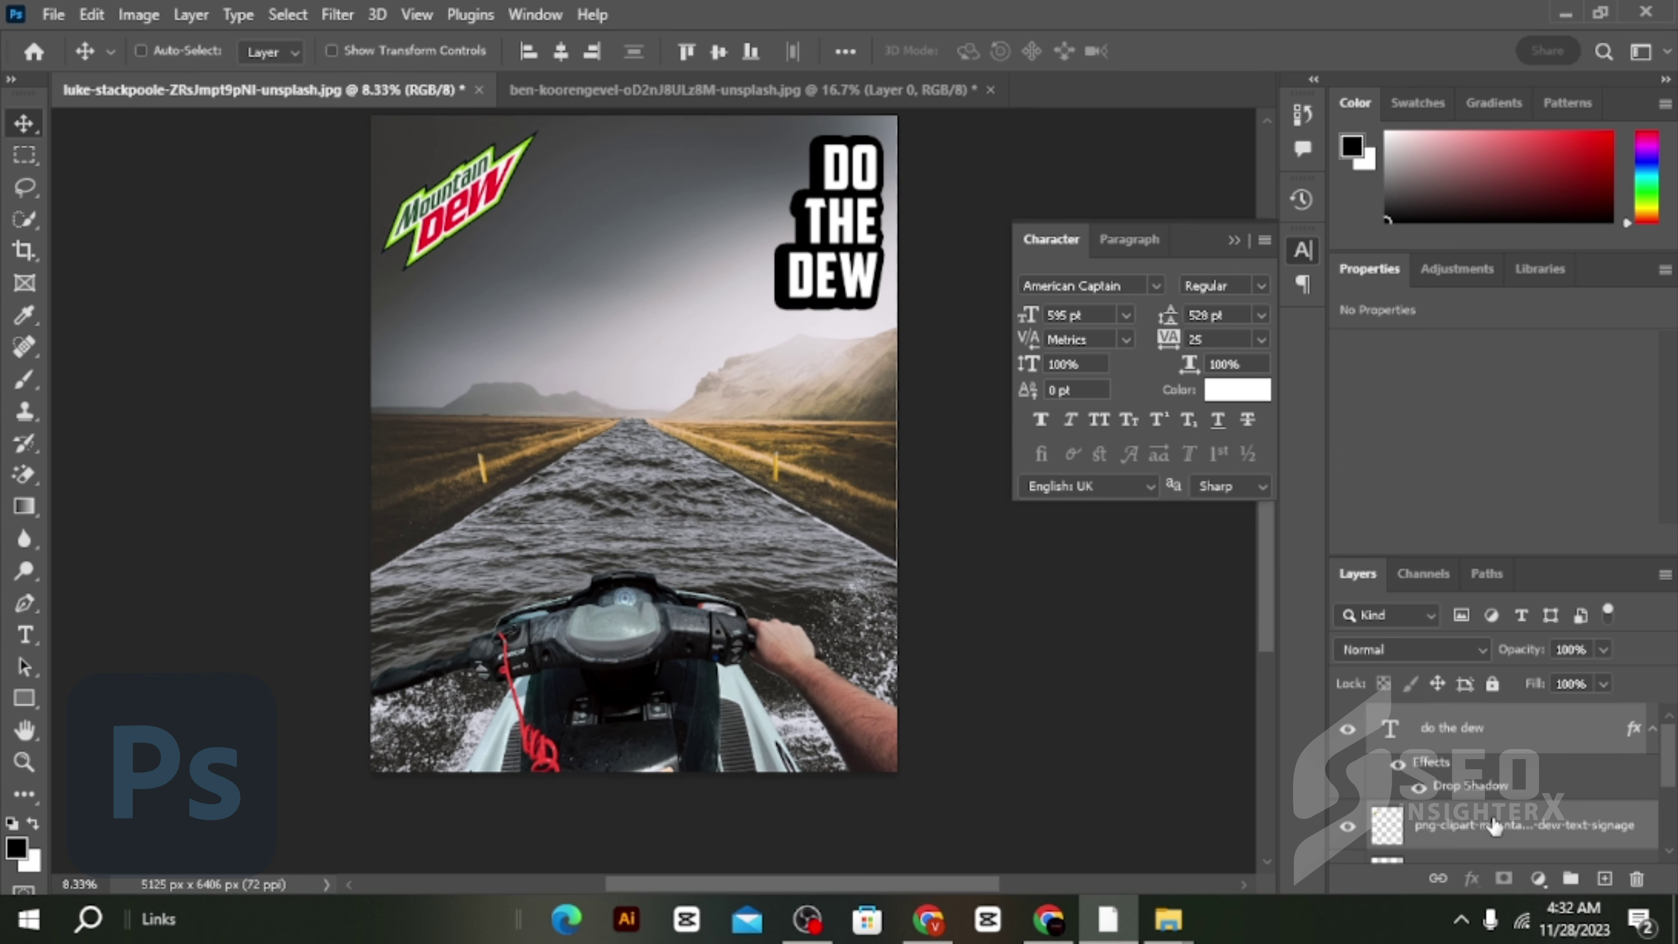
pyautogui.scroll(-3, 1494, 826)
pyautogui.click(1497, 740)
pyautogui.keyDown('ctrl'); pyautogui.click(1501, 803); pyautogui.keyUp('ctrl')
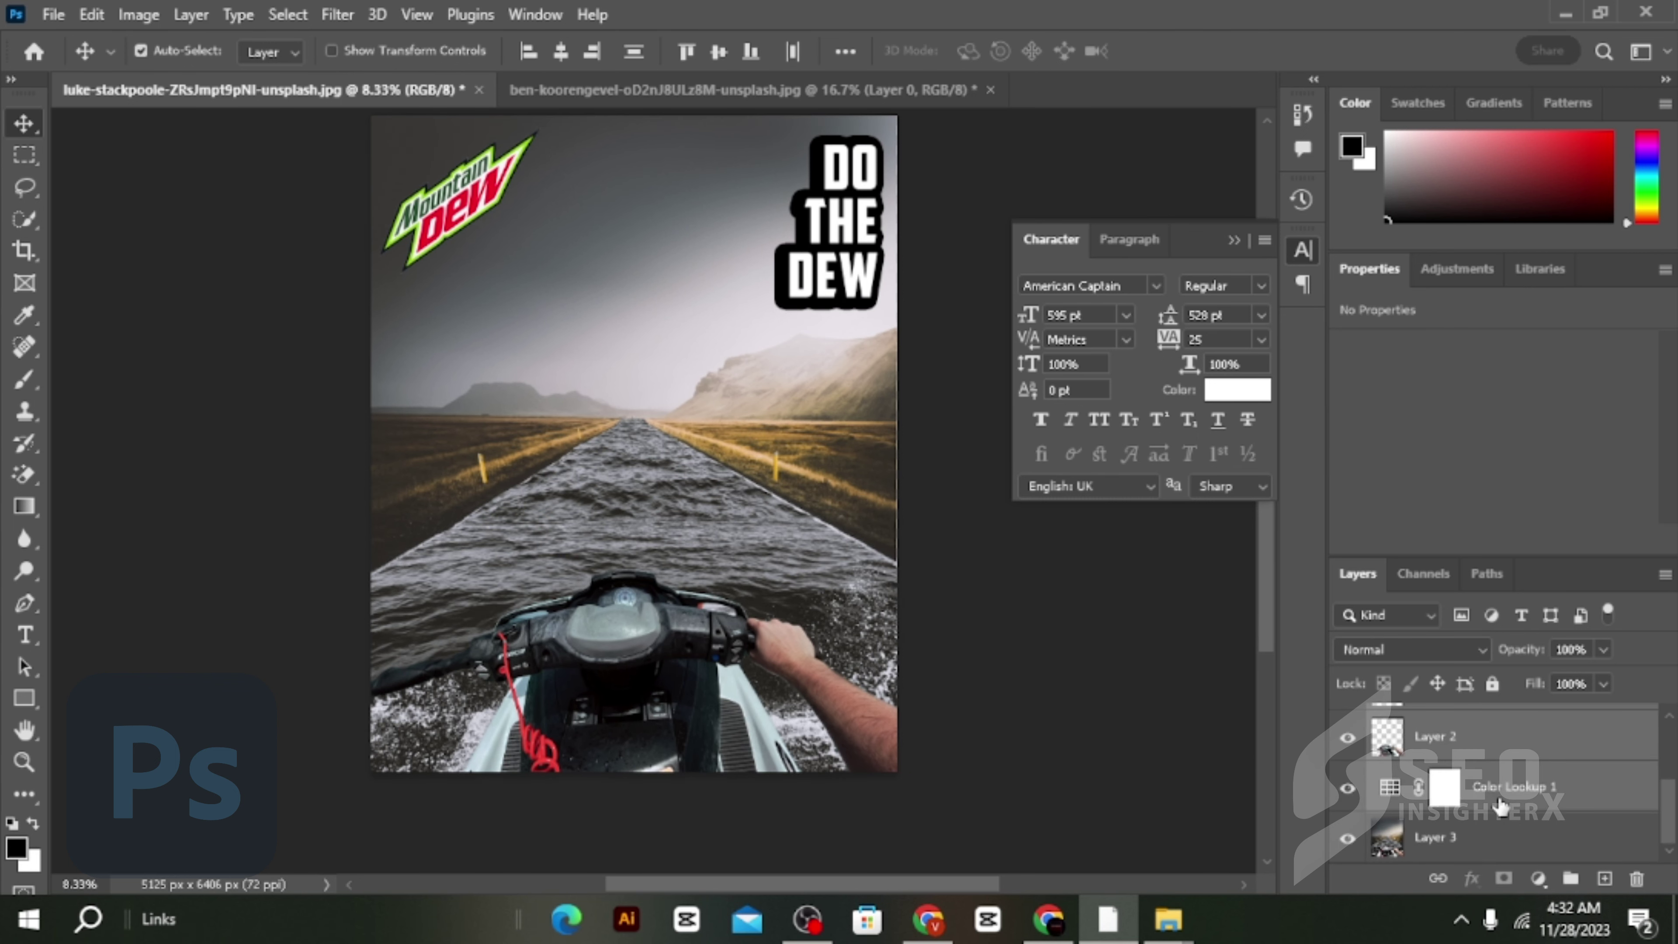
pyautogui.keyDown('ctrl'); pyautogui.click(1465, 845); pyautogui.keyUp('ctrl')
pyautogui.rightClick(1481, 835)
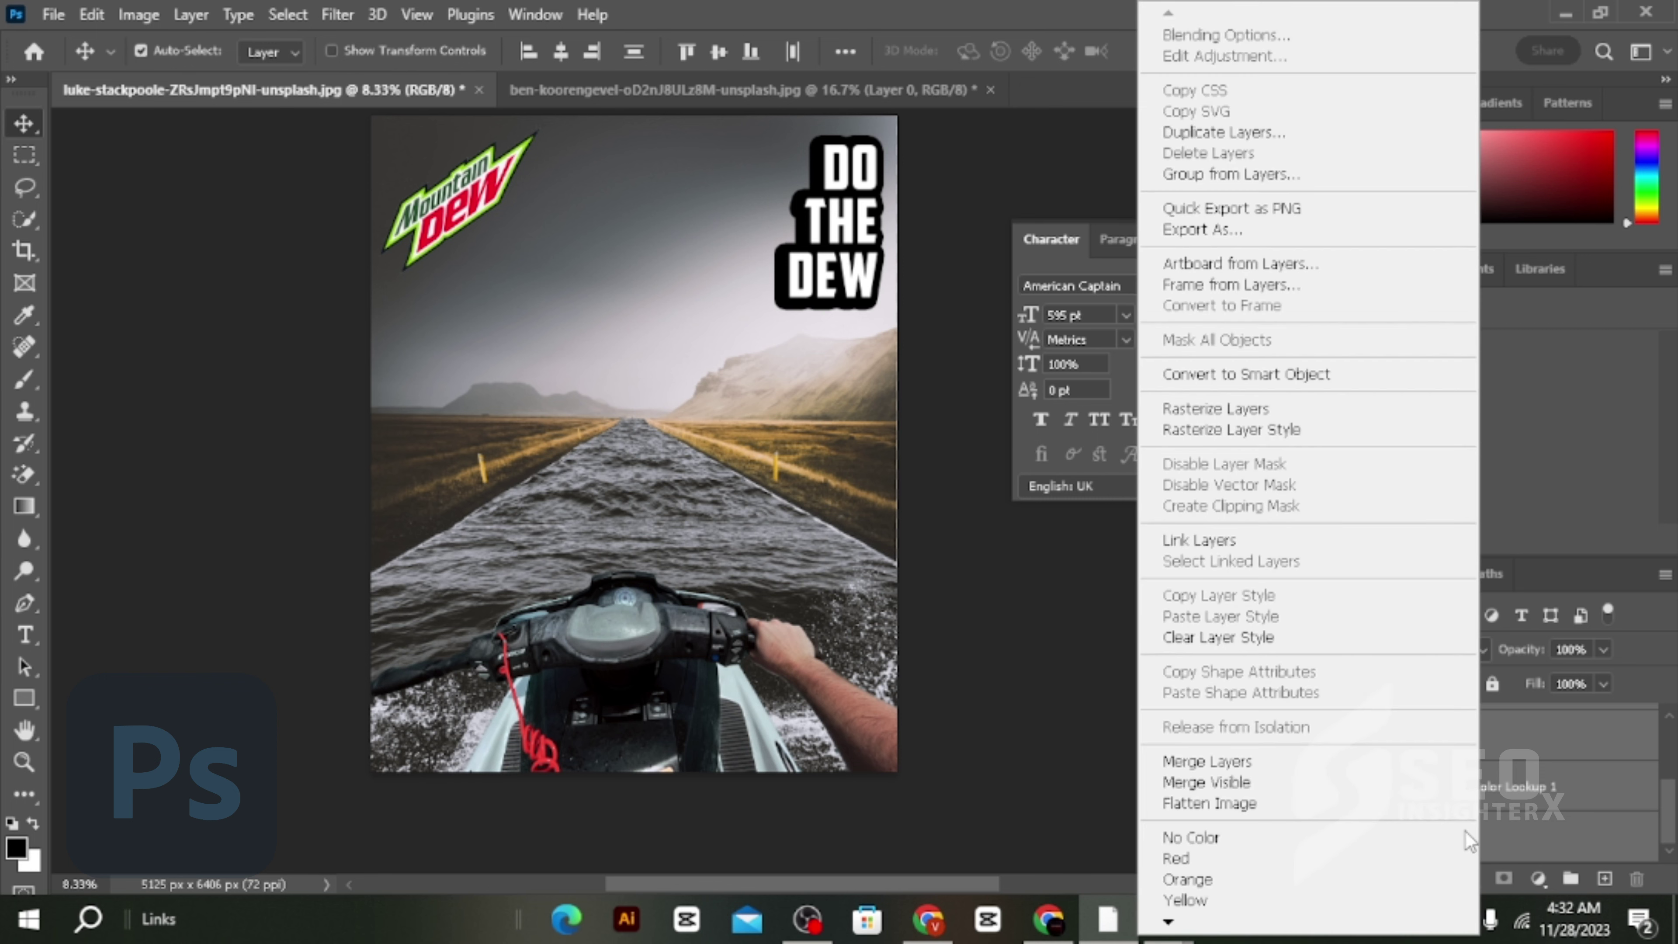
pyautogui.click(1284, 758)
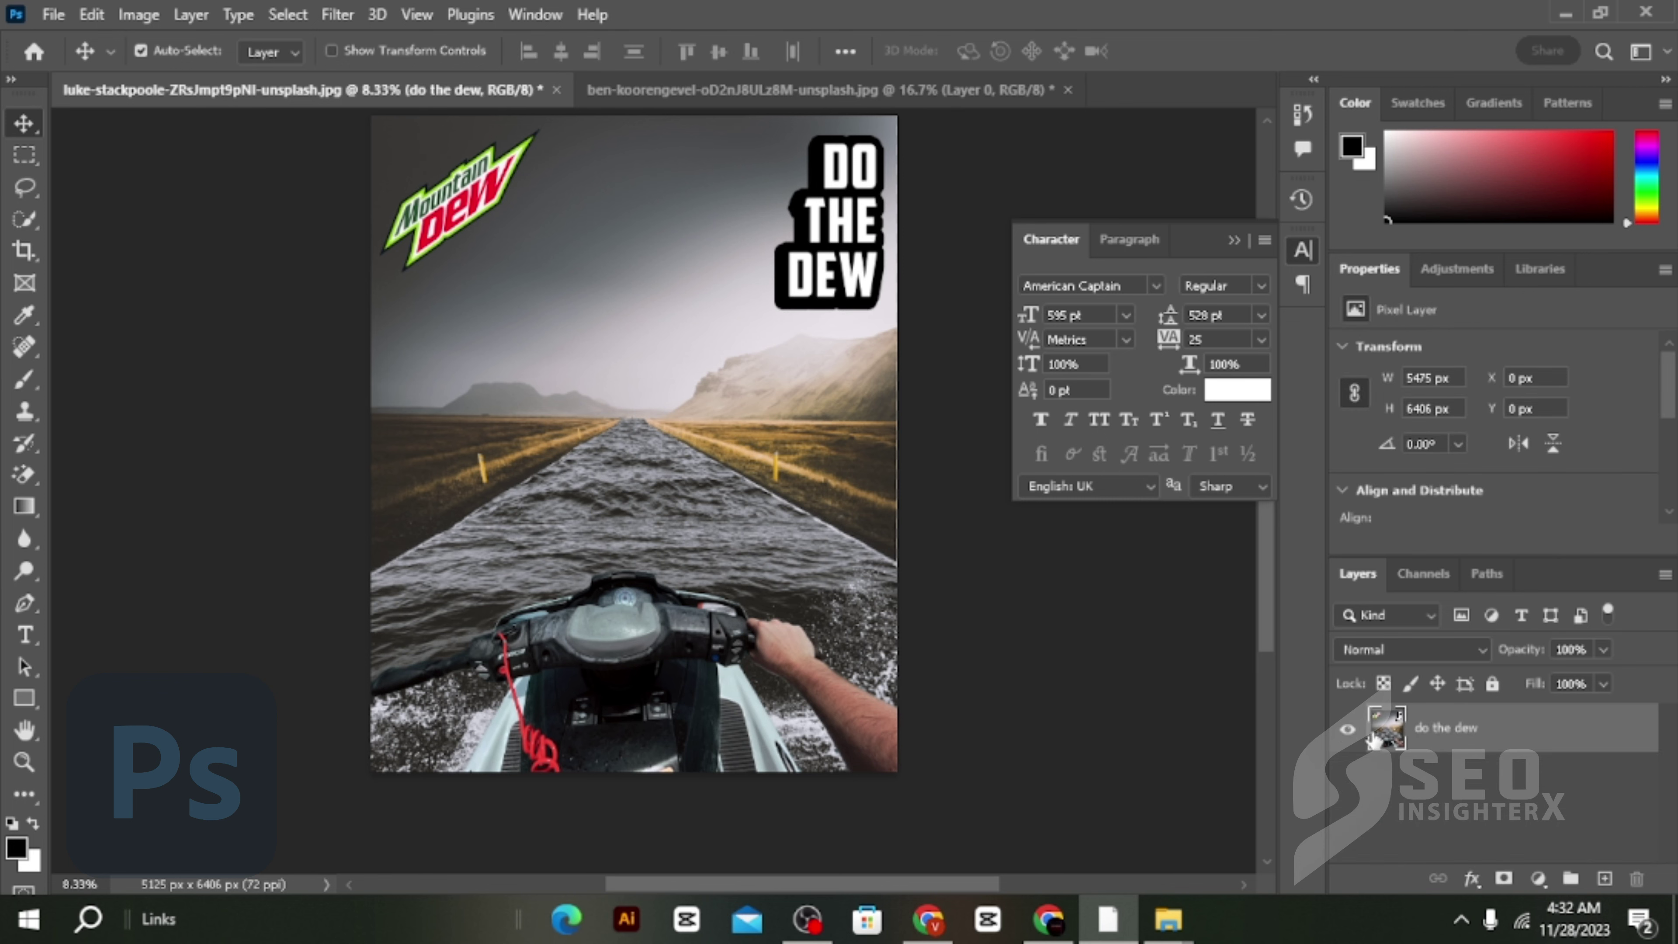
pyautogui.click(1347, 728)
pyautogui.click(1349, 729)
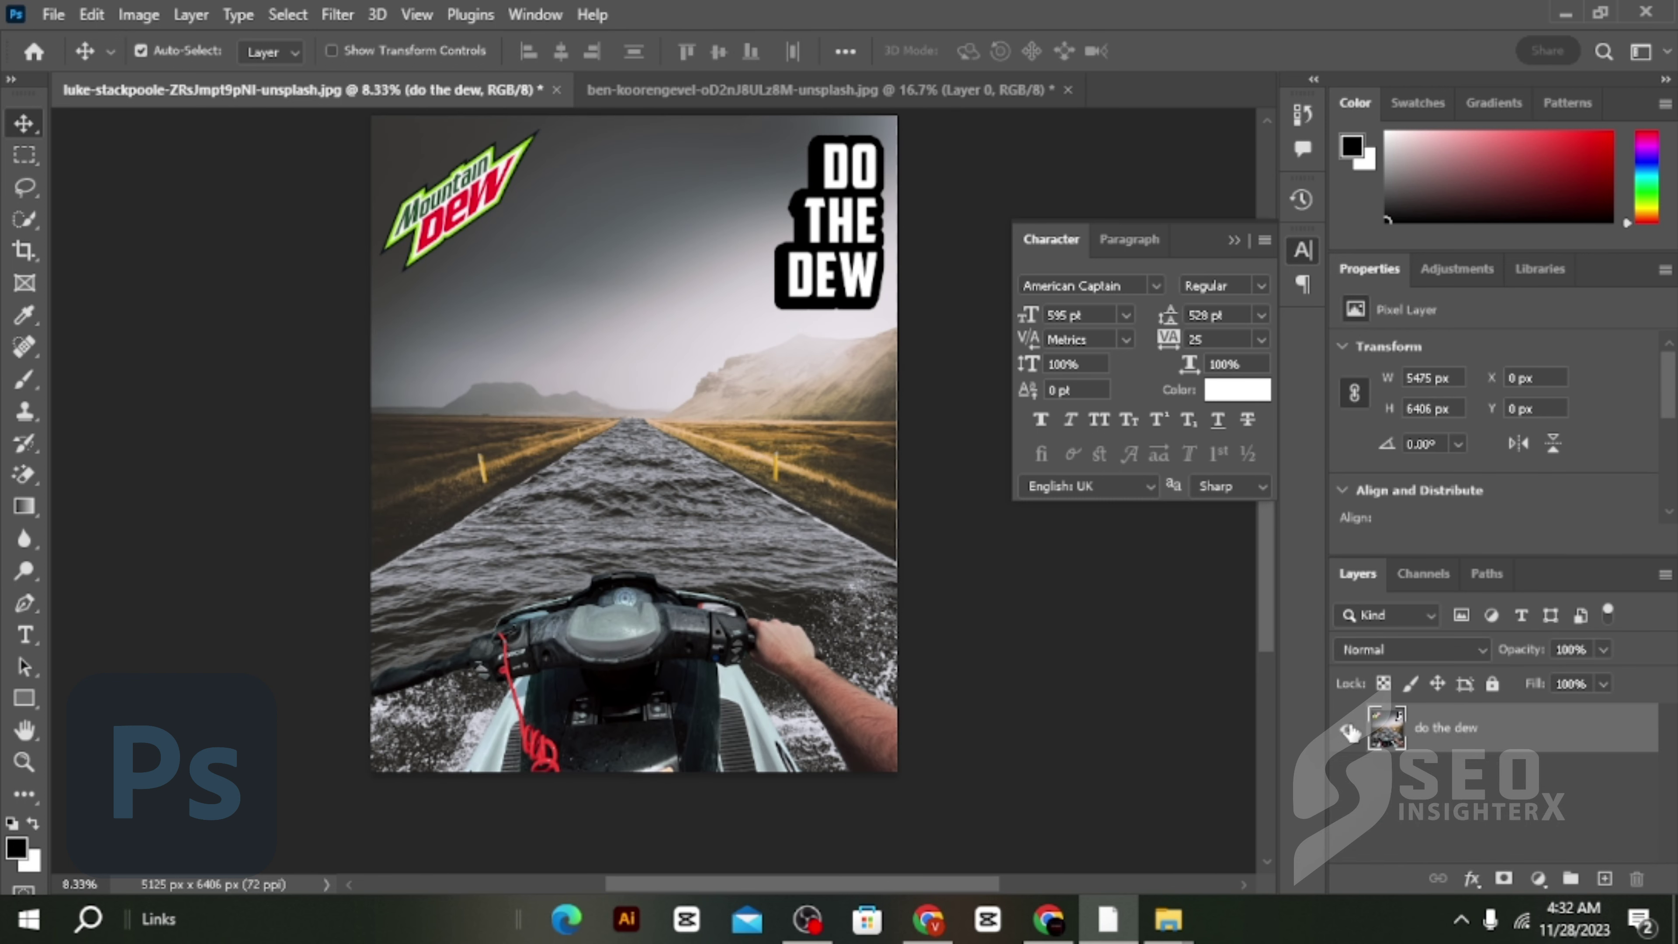
# Step: Add a TealOrangePlusContrast.3DL Color Lookup grade and merge it into the image
pyautogui.click(1535, 879)
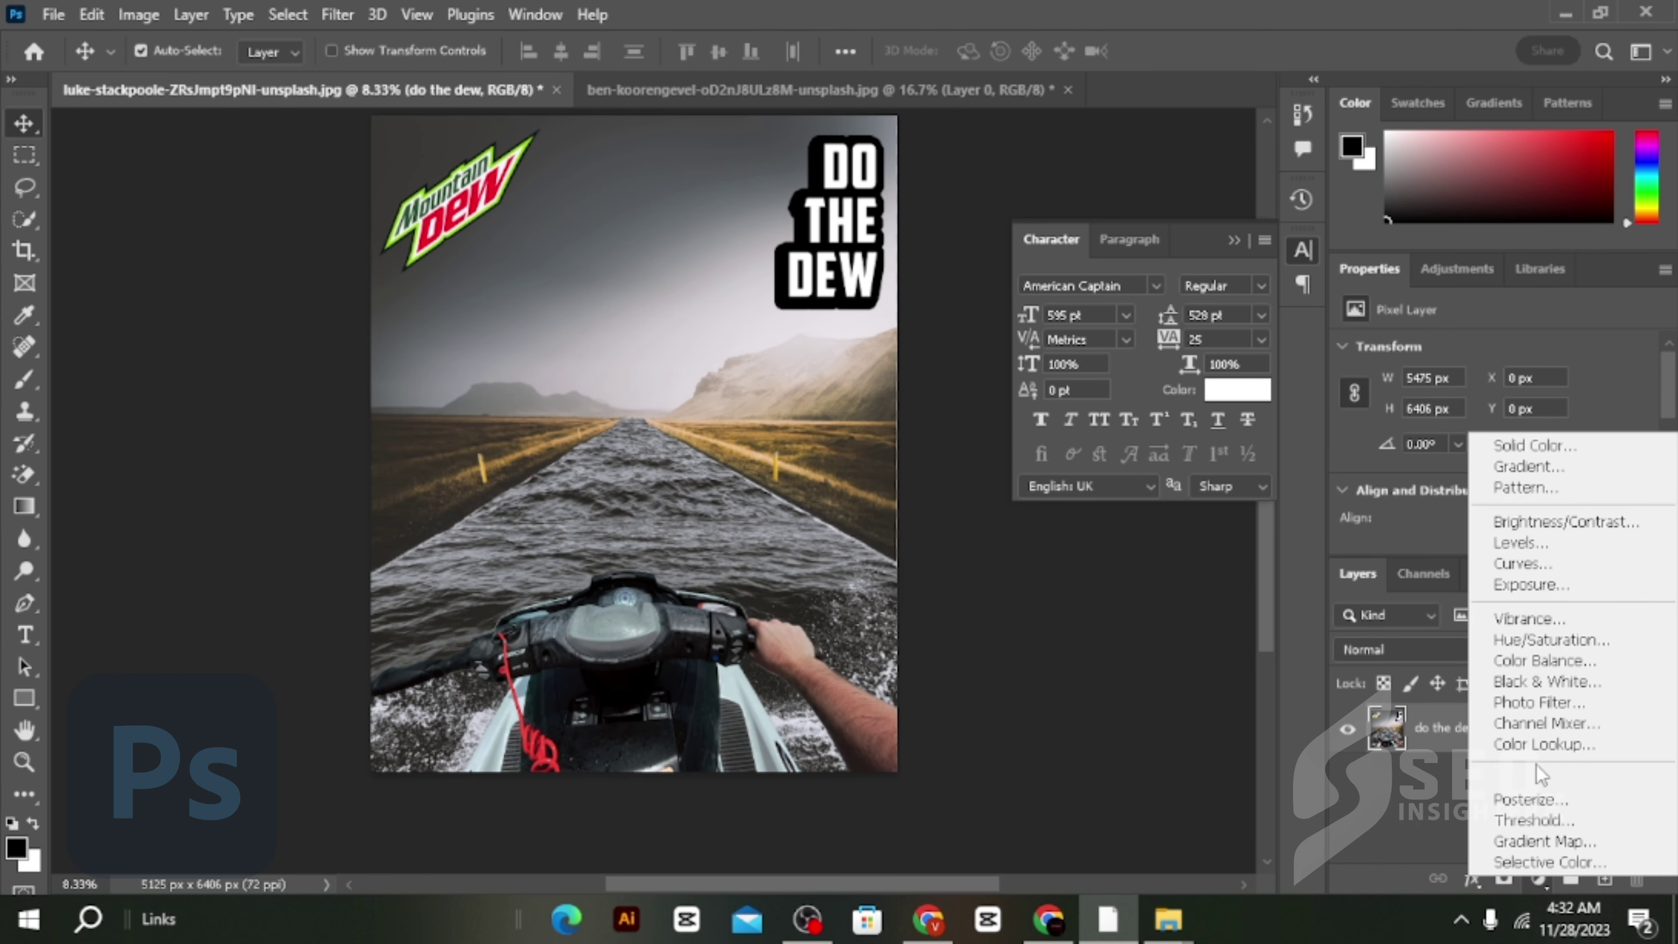
pyautogui.click(1536, 741)
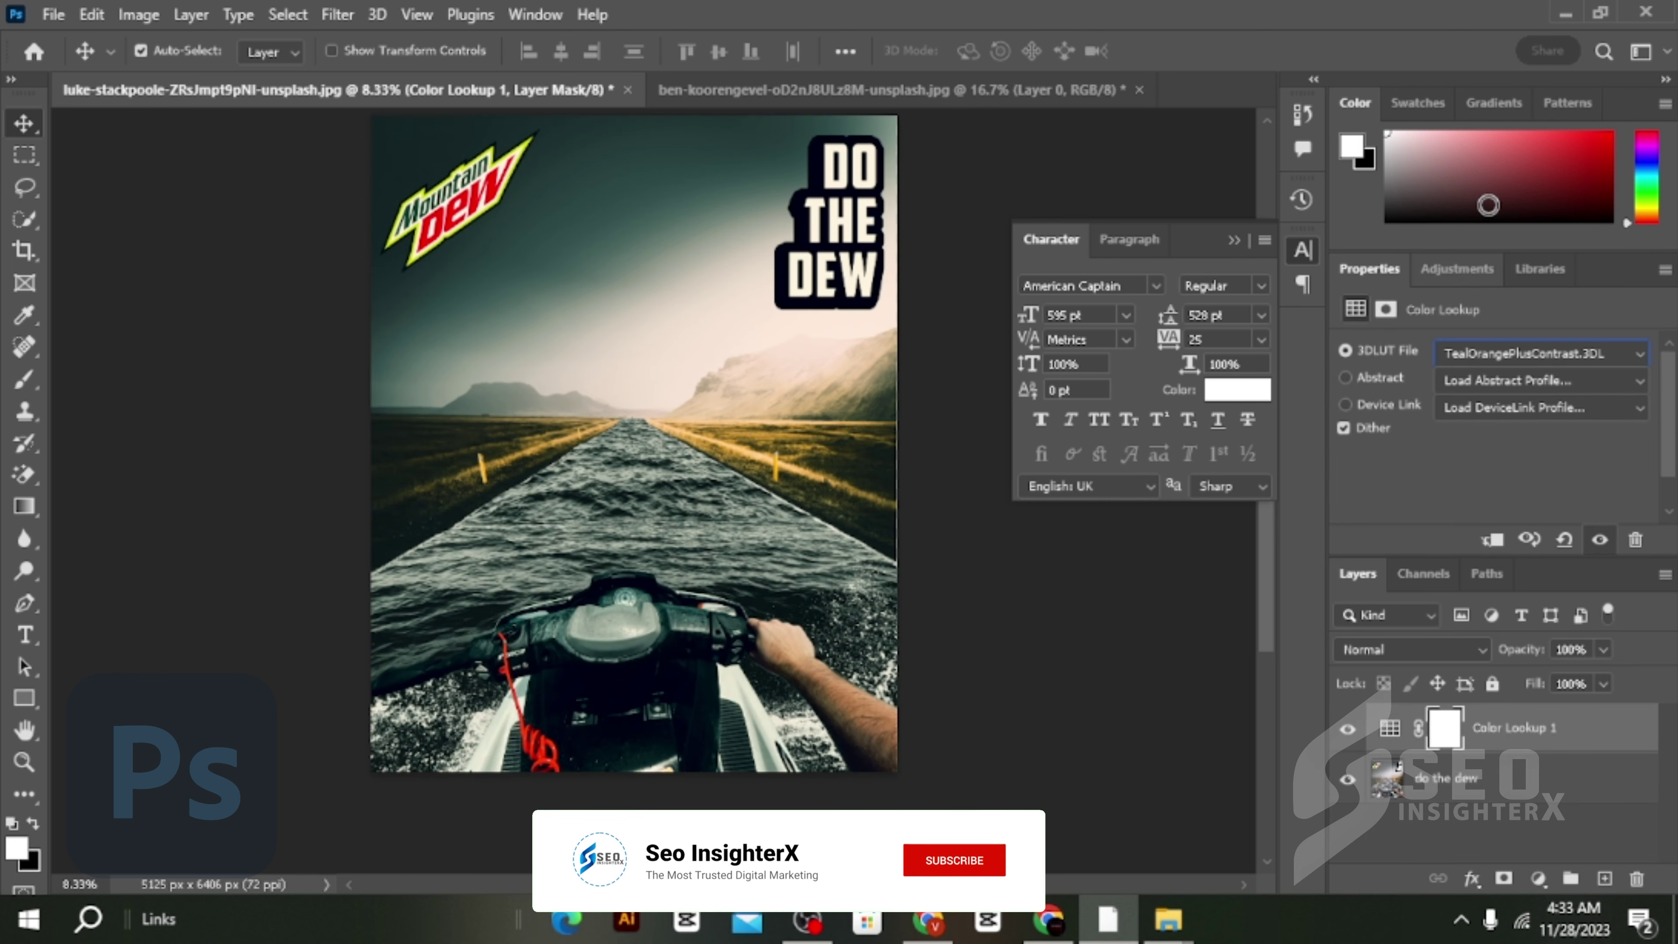
pyautogui.click(1539, 353)
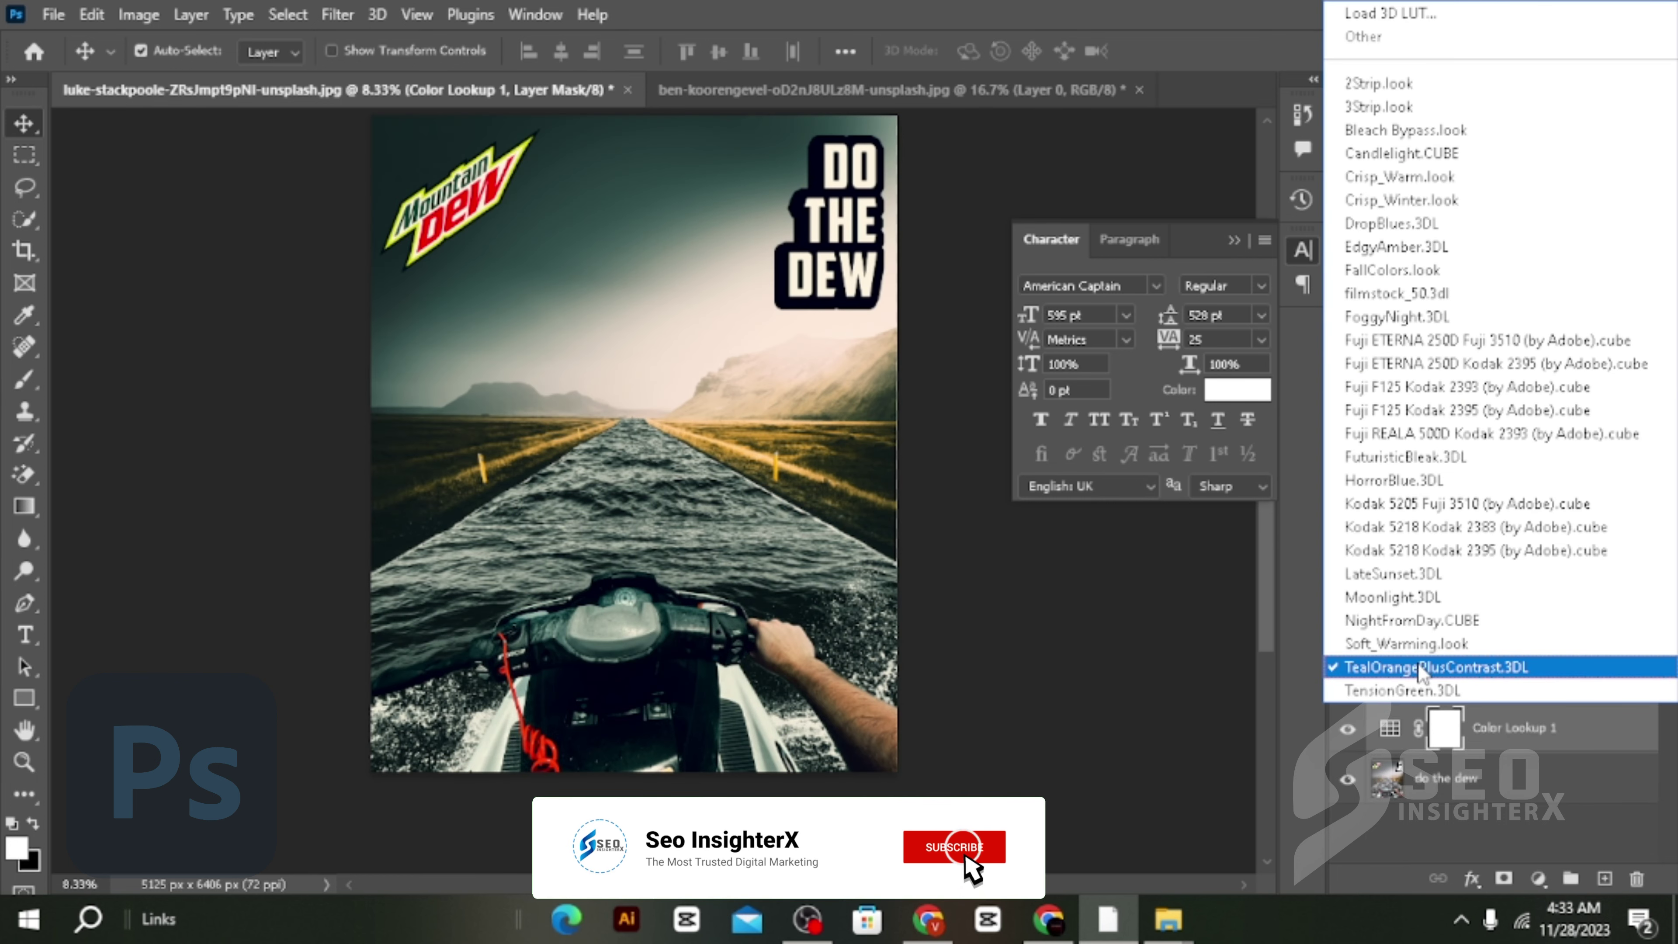
pyautogui.click(1434, 667)
pyautogui.click(1348, 730)
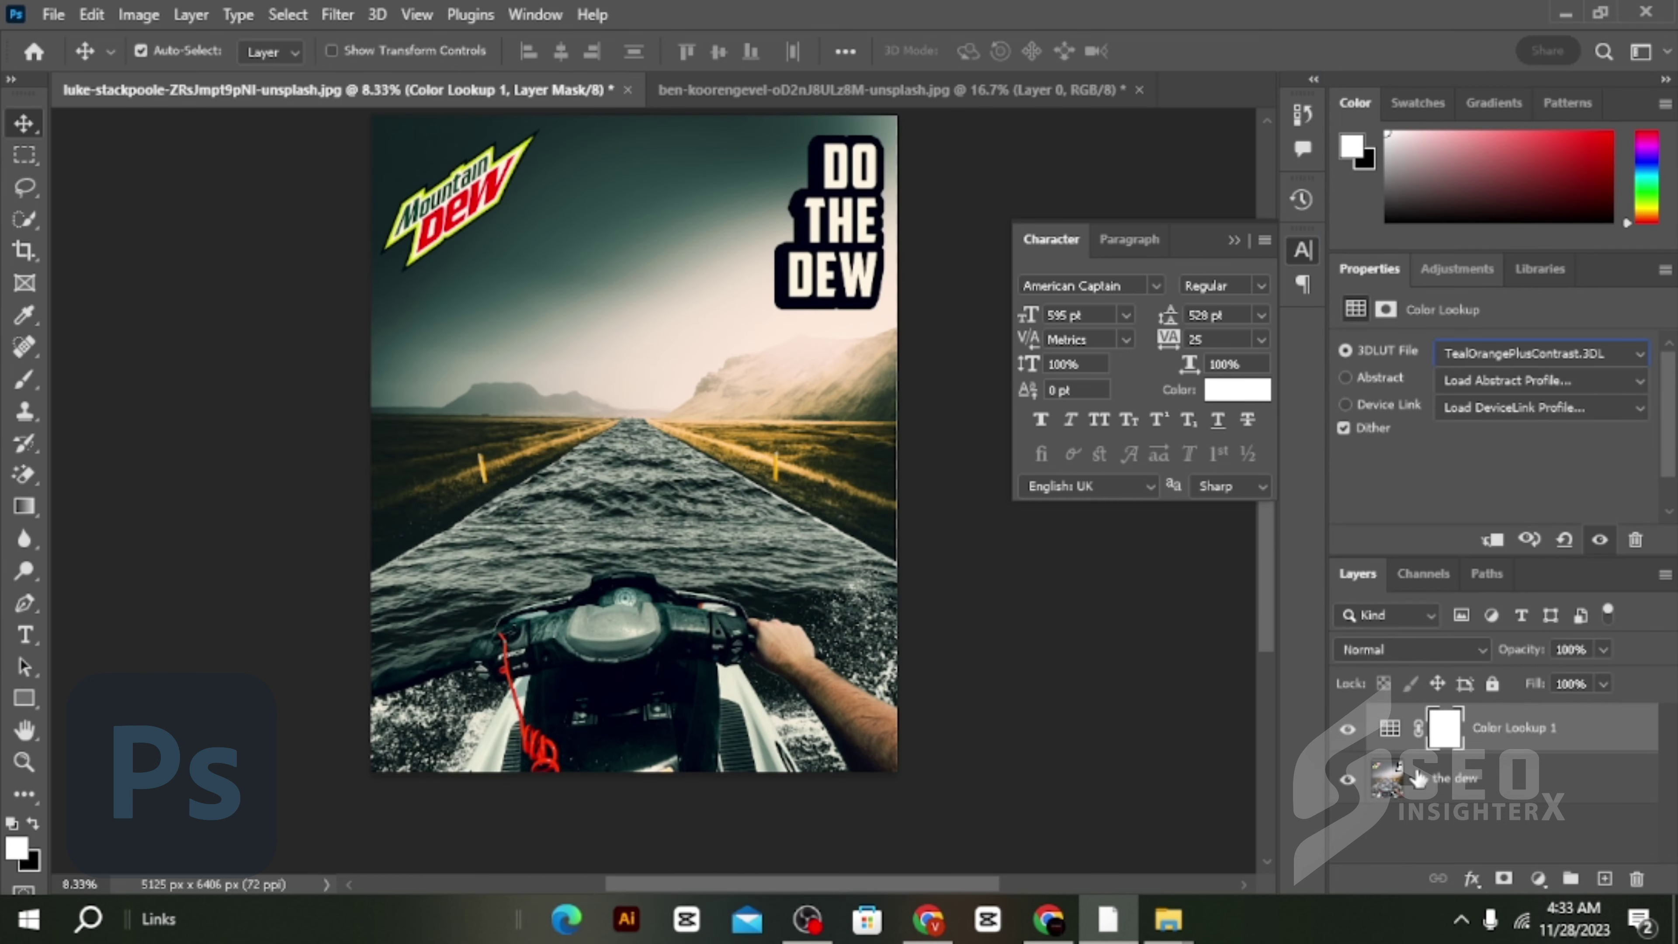
pyautogui.keyDown('shift'); pyautogui.click(1441, 776); pyautogui.keyUp('shift')
pyautogui.rightClick(1441, 775)
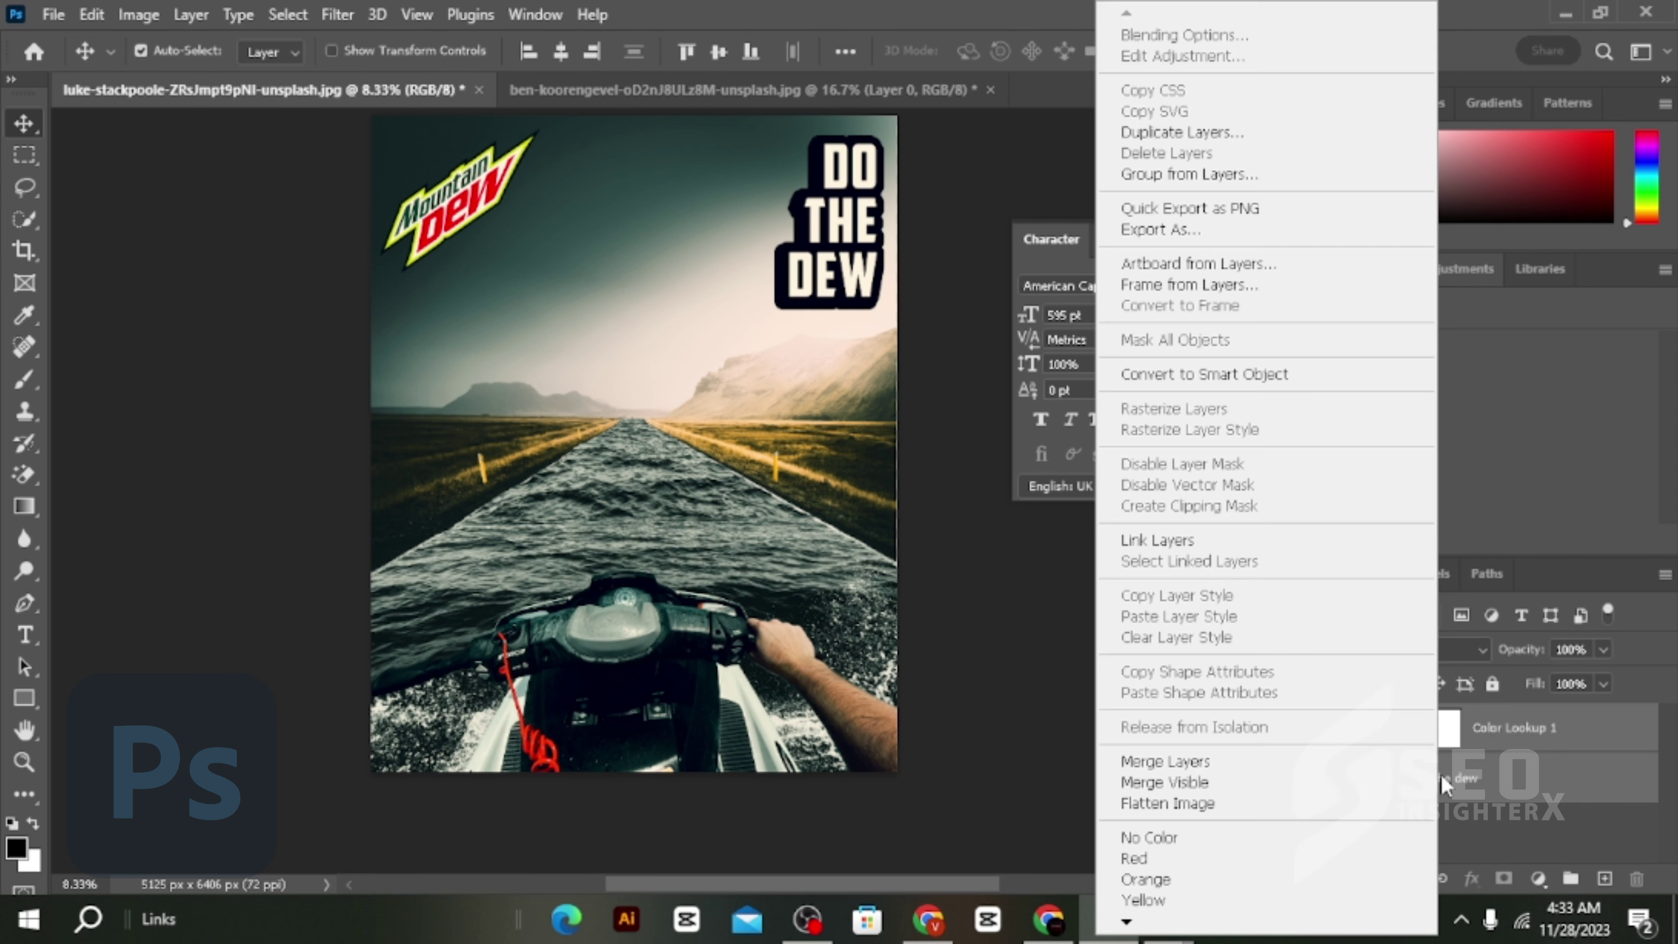
pyautogui.click(1328, 761)
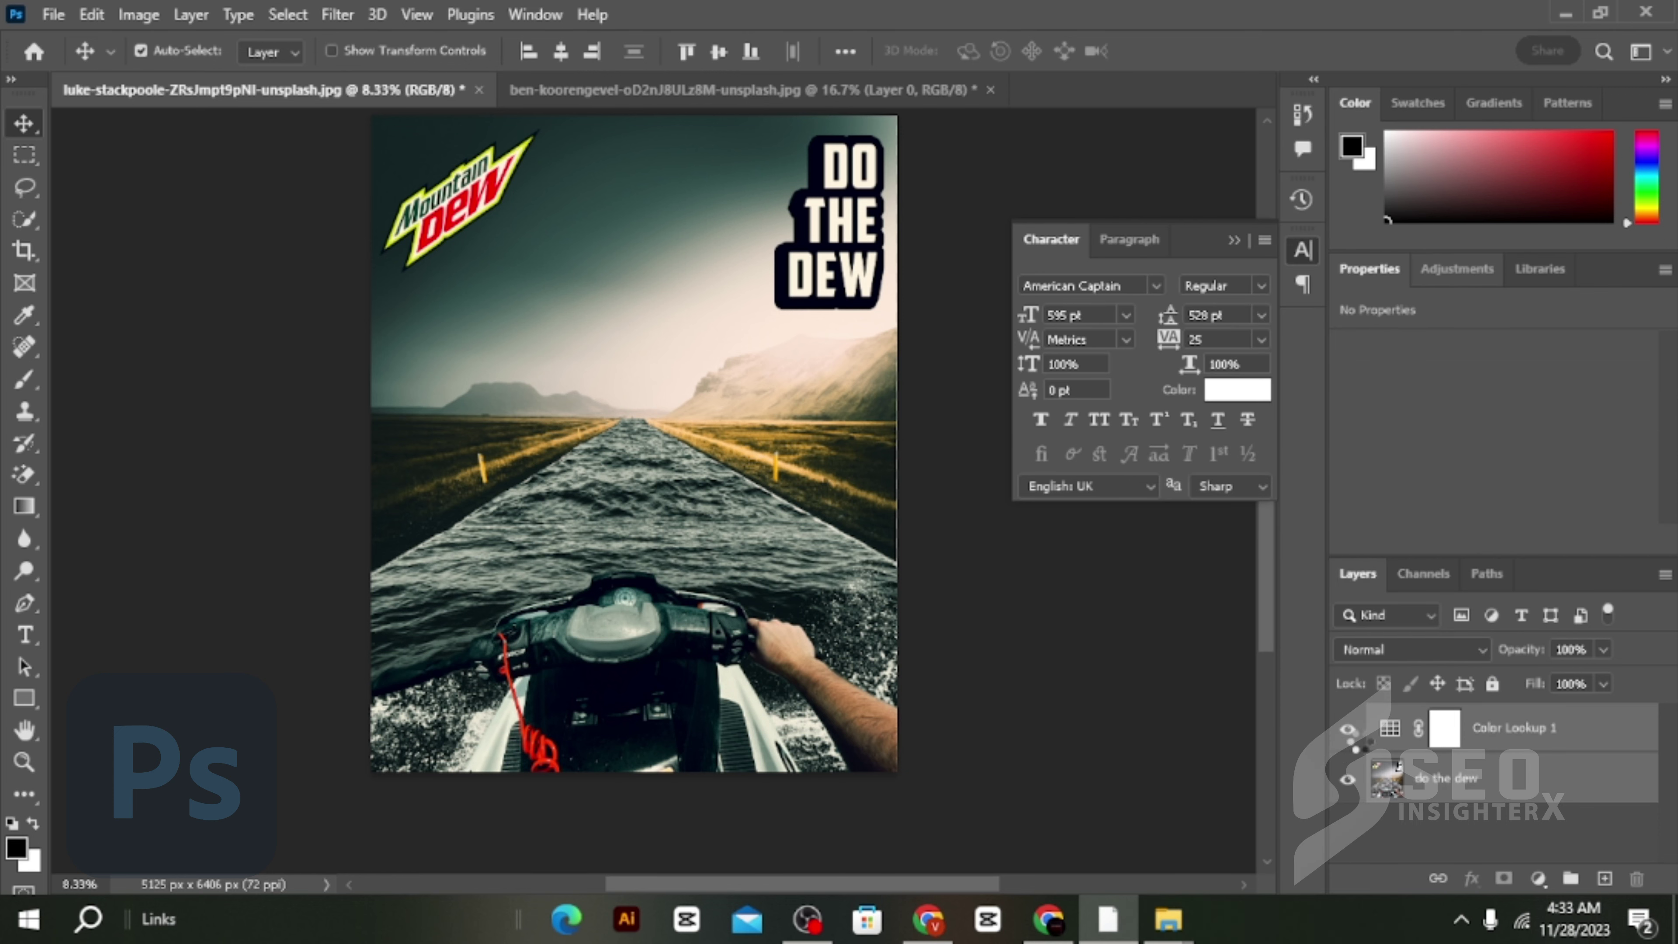
pyautogui.click(1237, 244)
pyautogui.scroll(2, 1004, 492)
pyautogui.scroll(-2, 1004, 493)
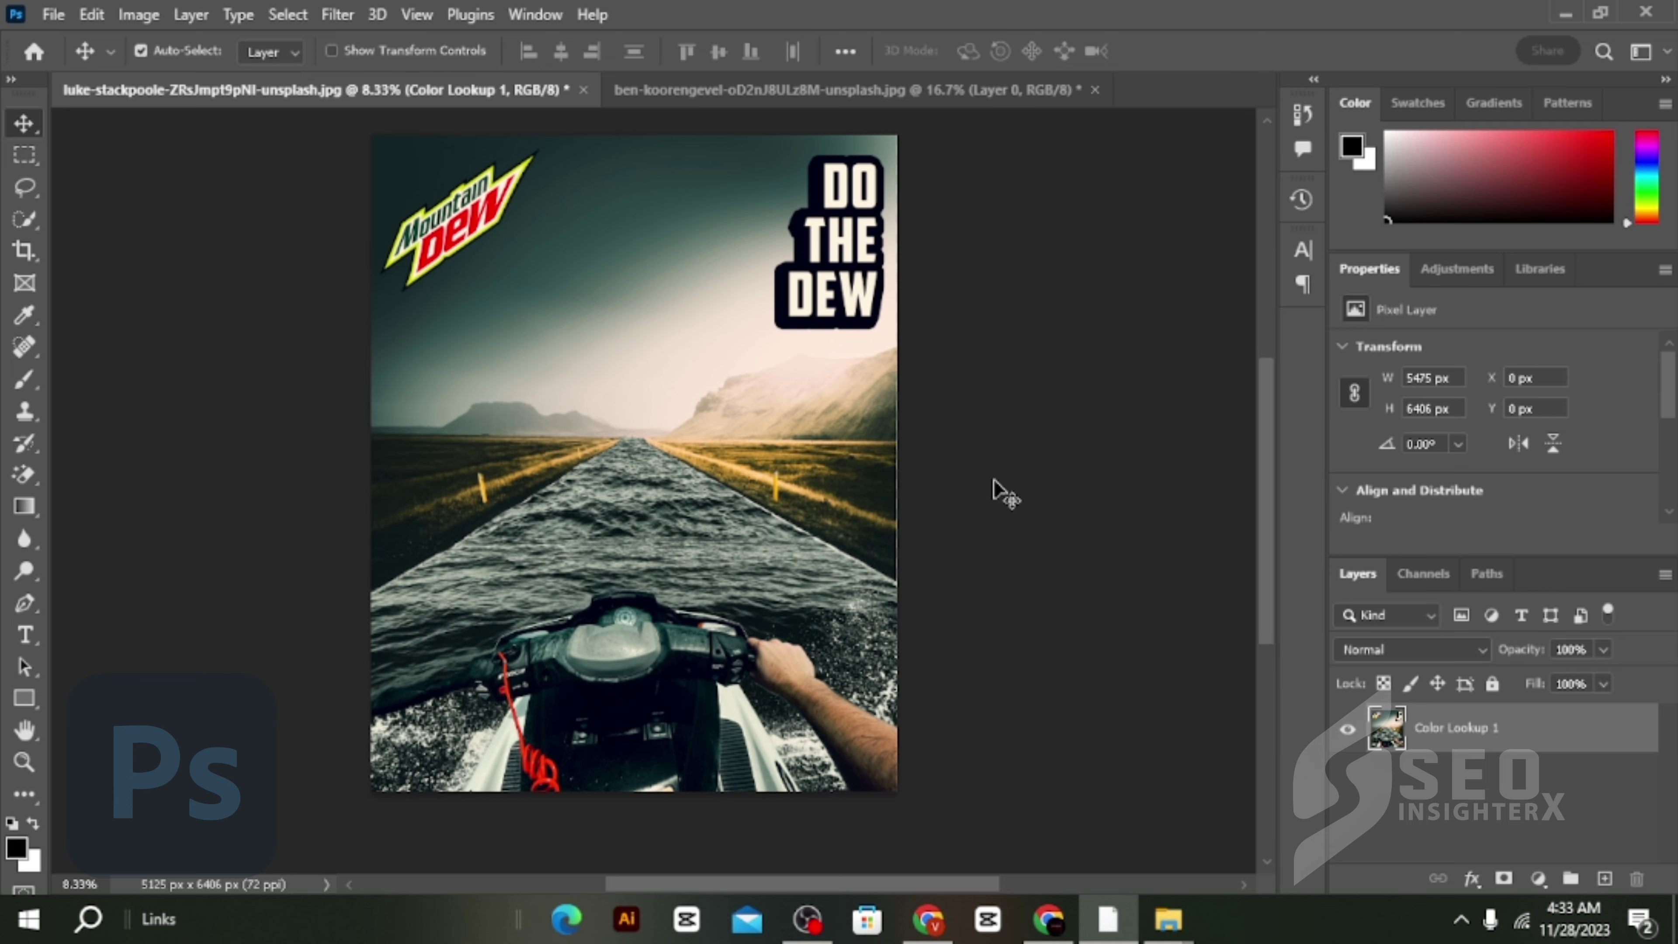